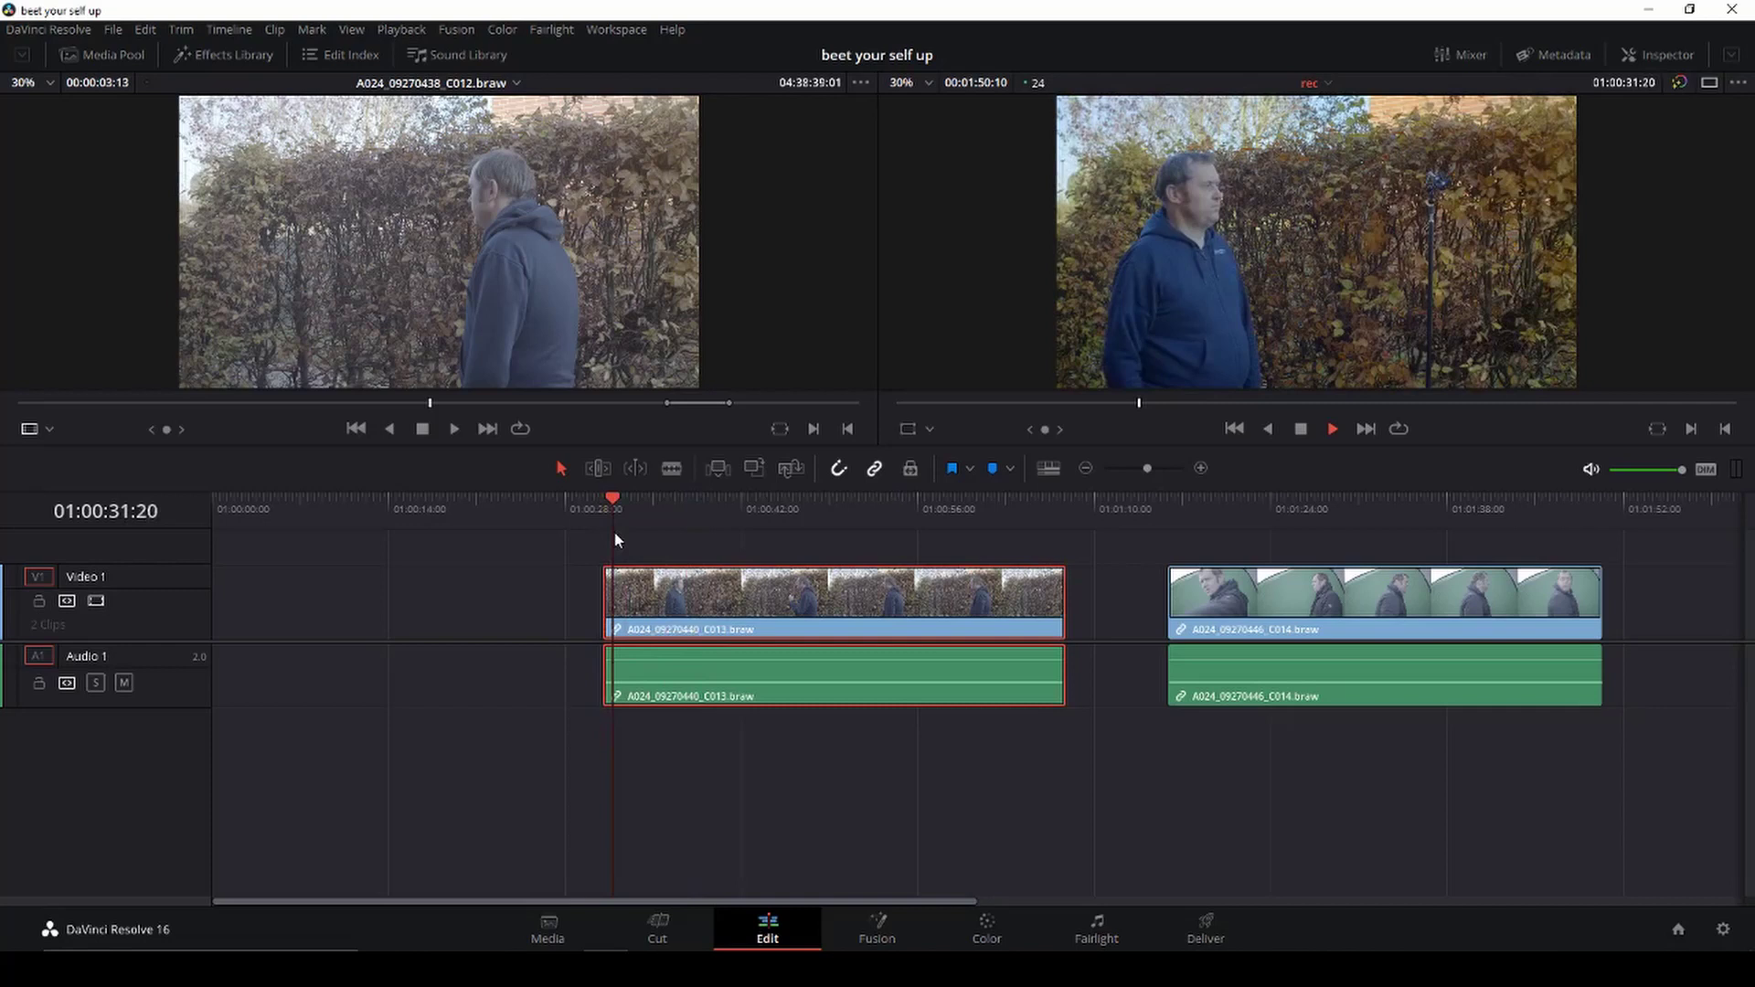
Step: Split the hedge clip at the playhead to create a short opening piece, then review the cut
key(space)
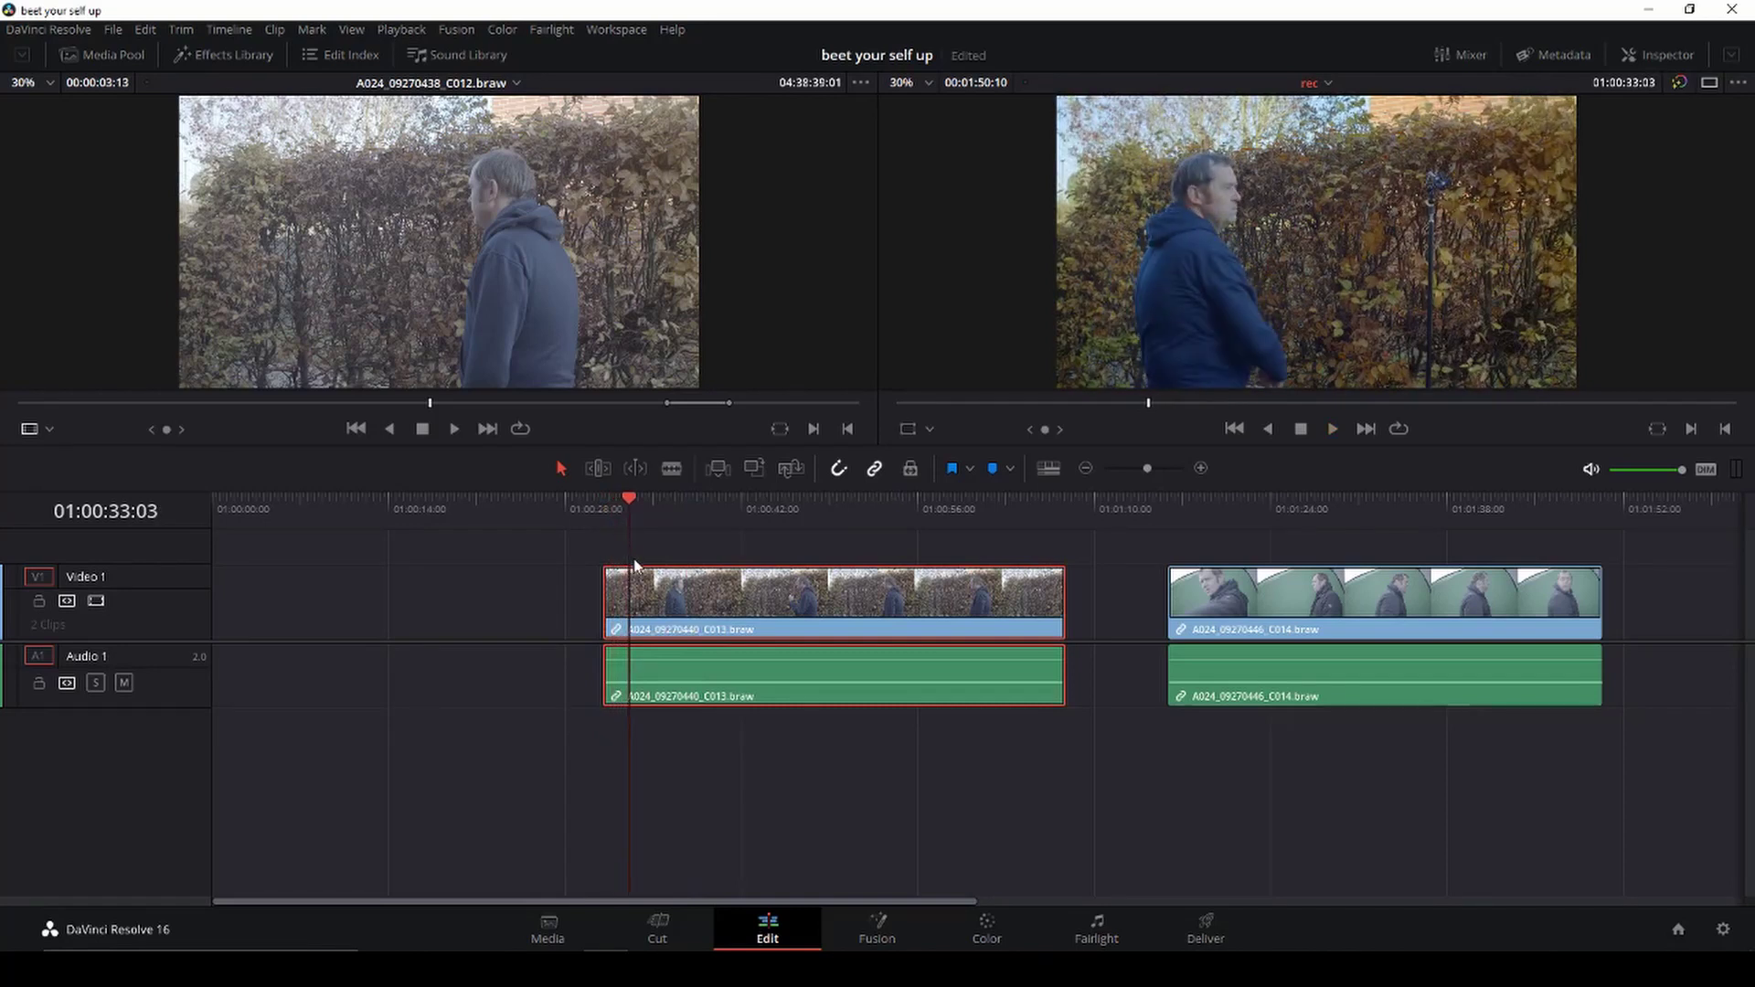
key(b)
click(631, 603)
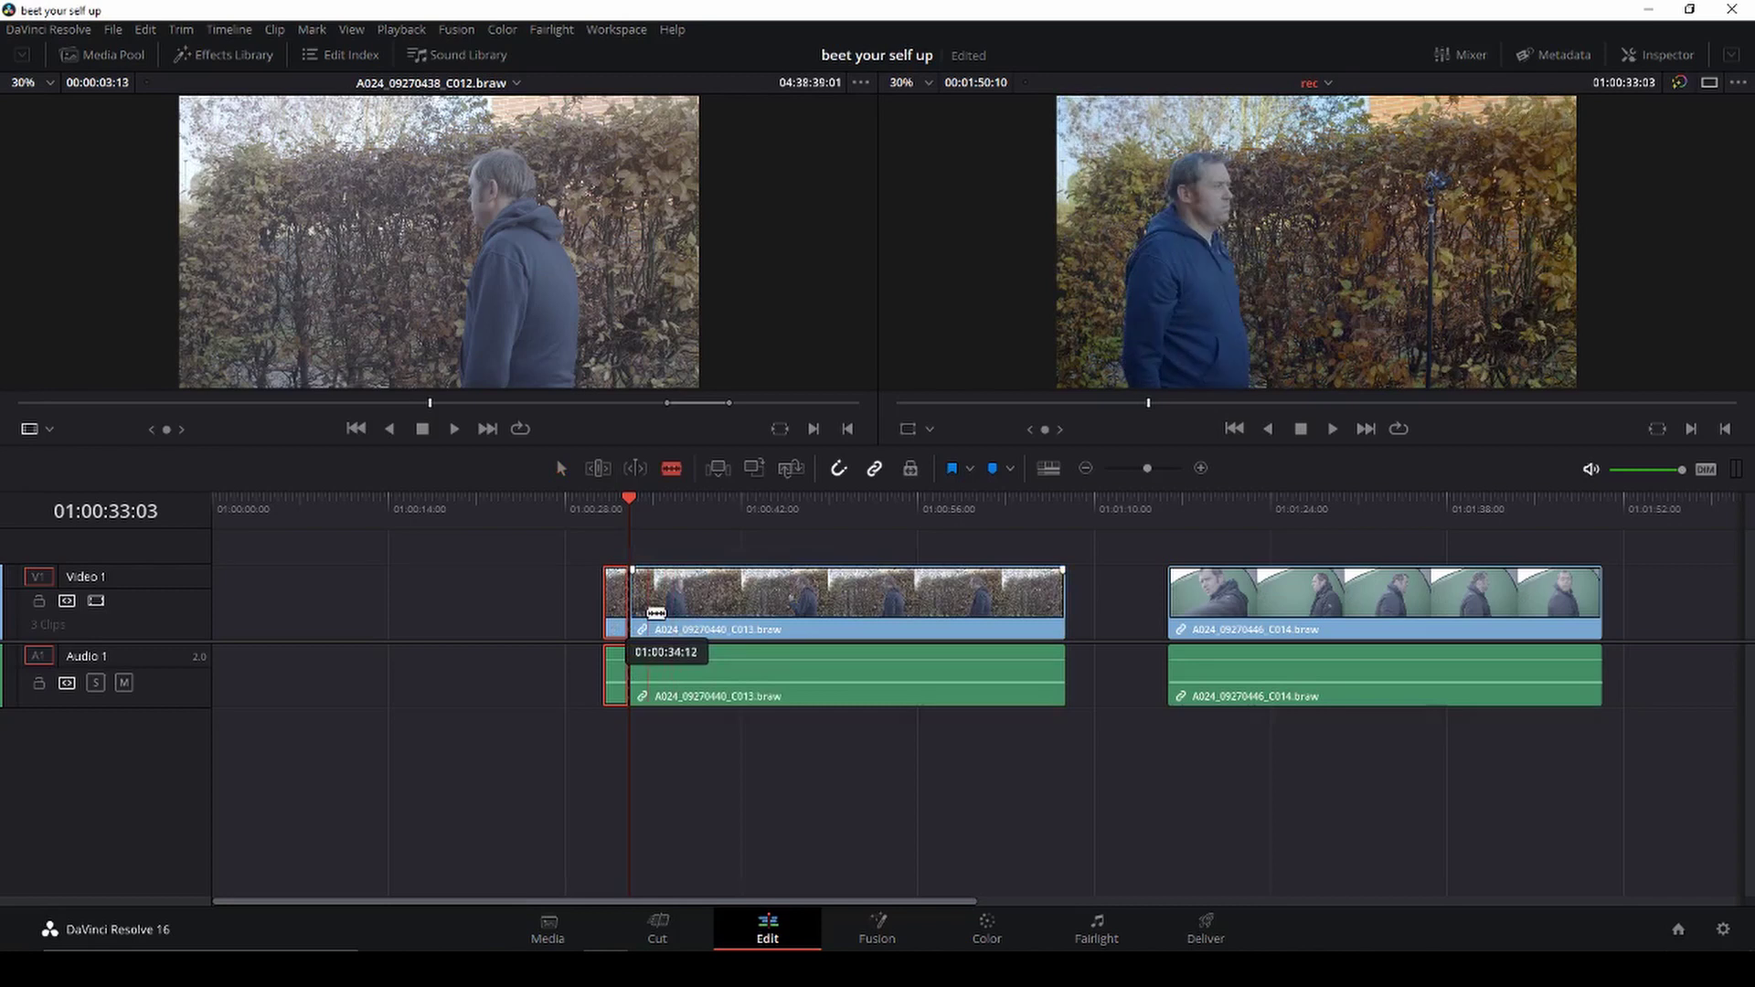
click(607, 509)
key(space)
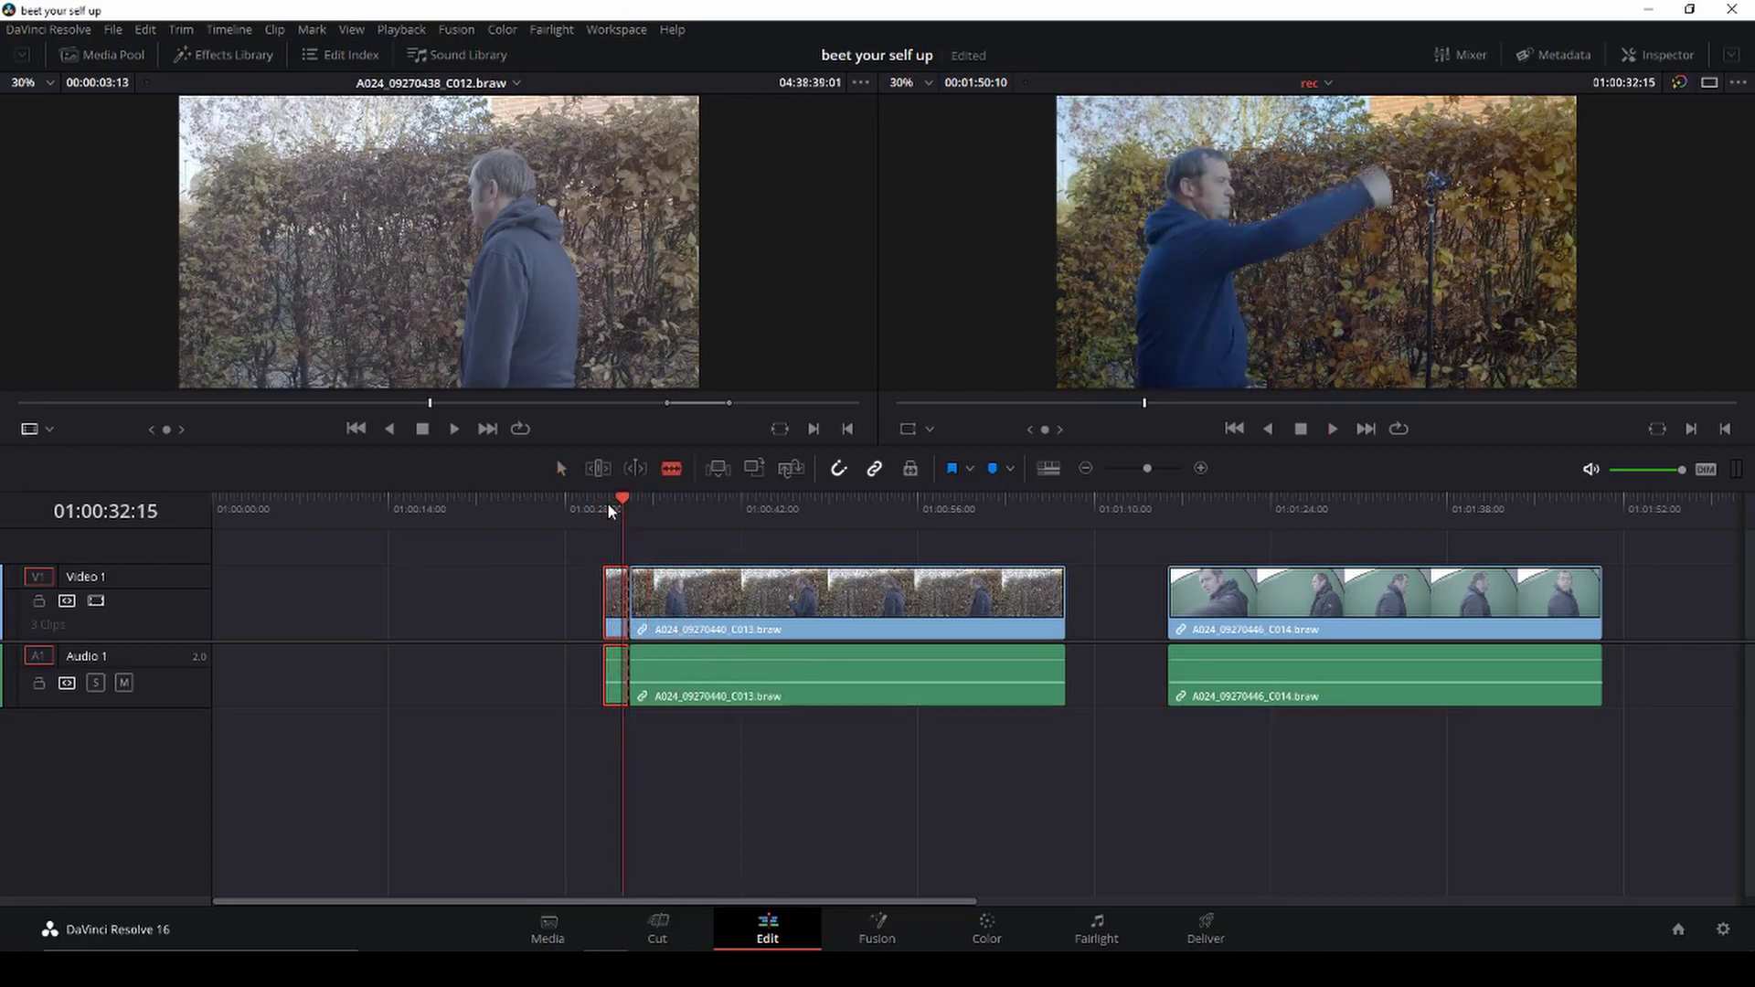
Step: Add a marker at the punch frame, one frame before the cut
key(Left)
drag(1147, 472, 1153, 473)
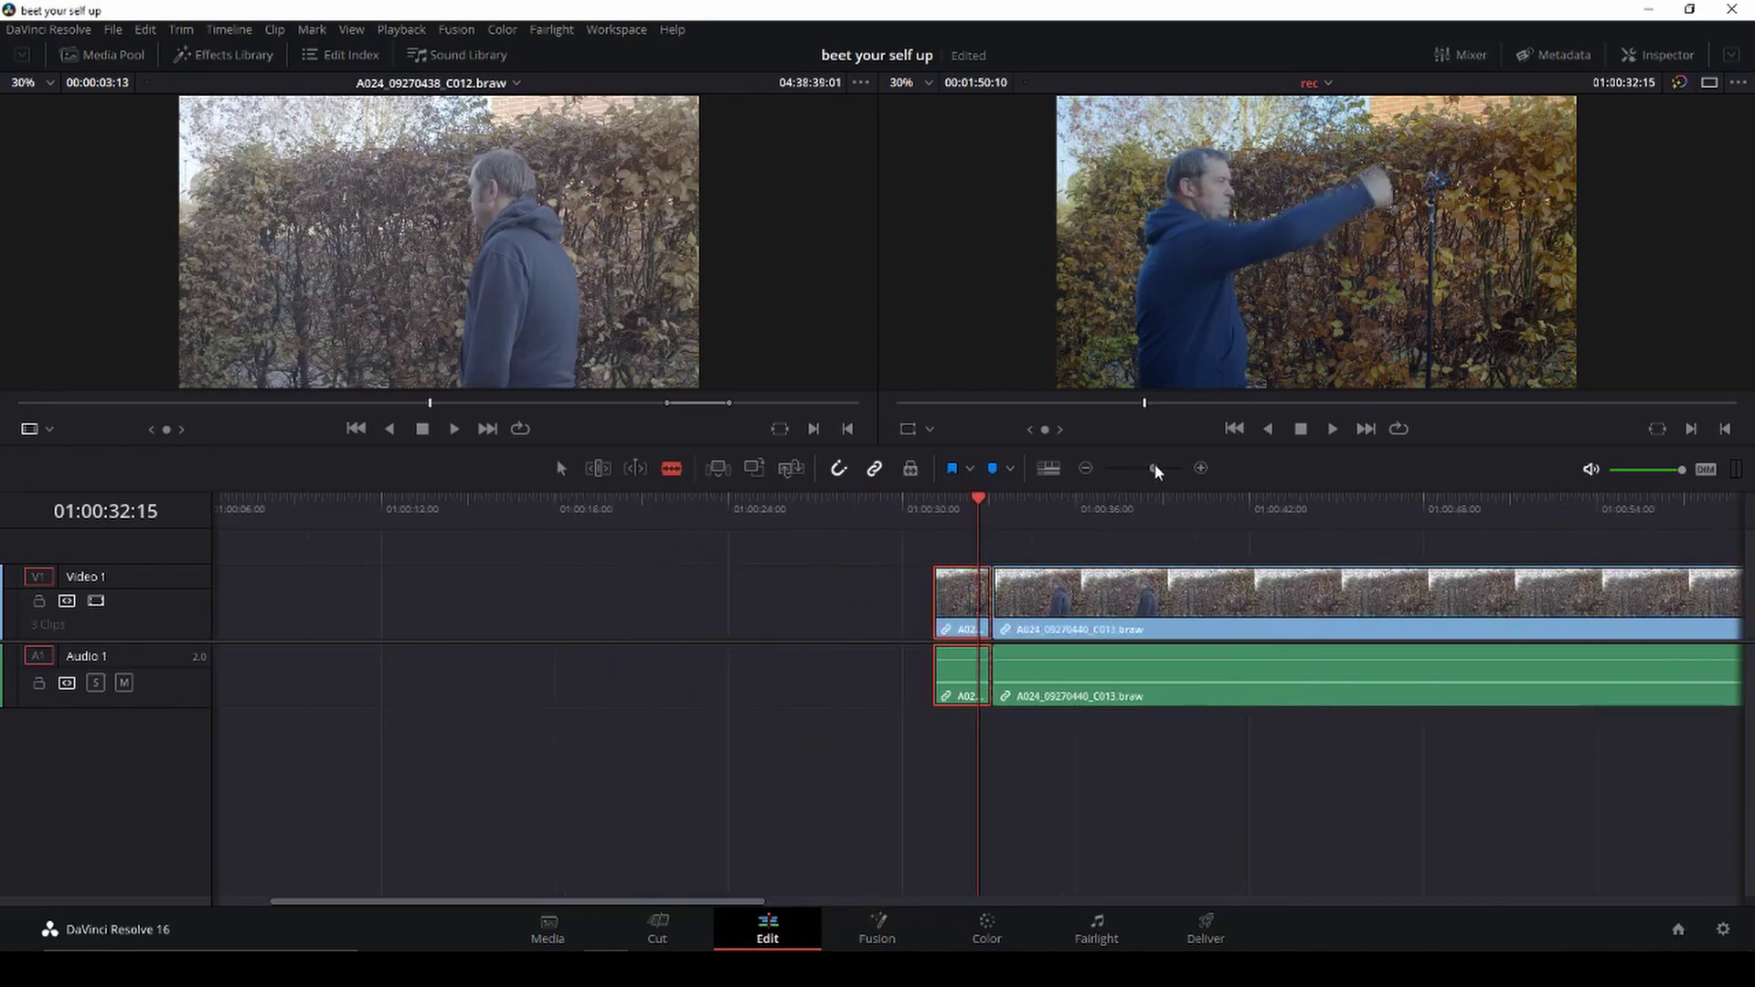
click(966, 548)
key(m)
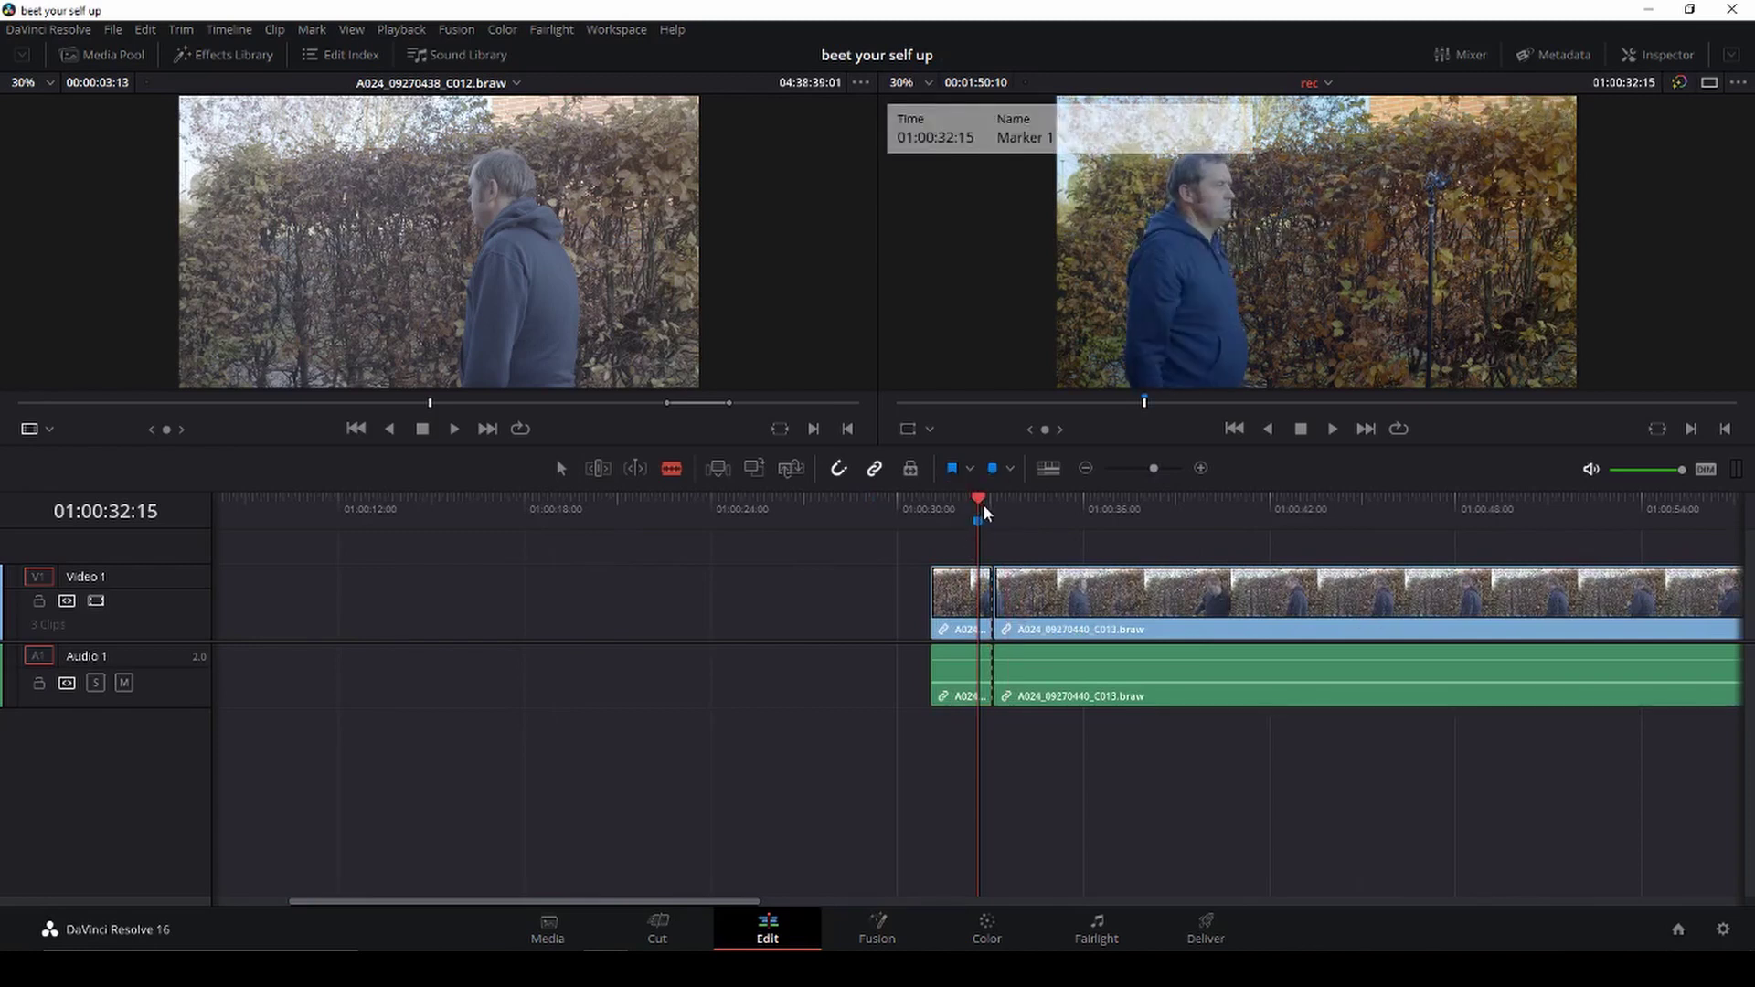
Step: Trim the later piece so it starts where he turns around
mouse_move(999, 515)
mouse_down()
mouse_move(1583, 599)
mouse_move(1540, 608)
mouse_up()
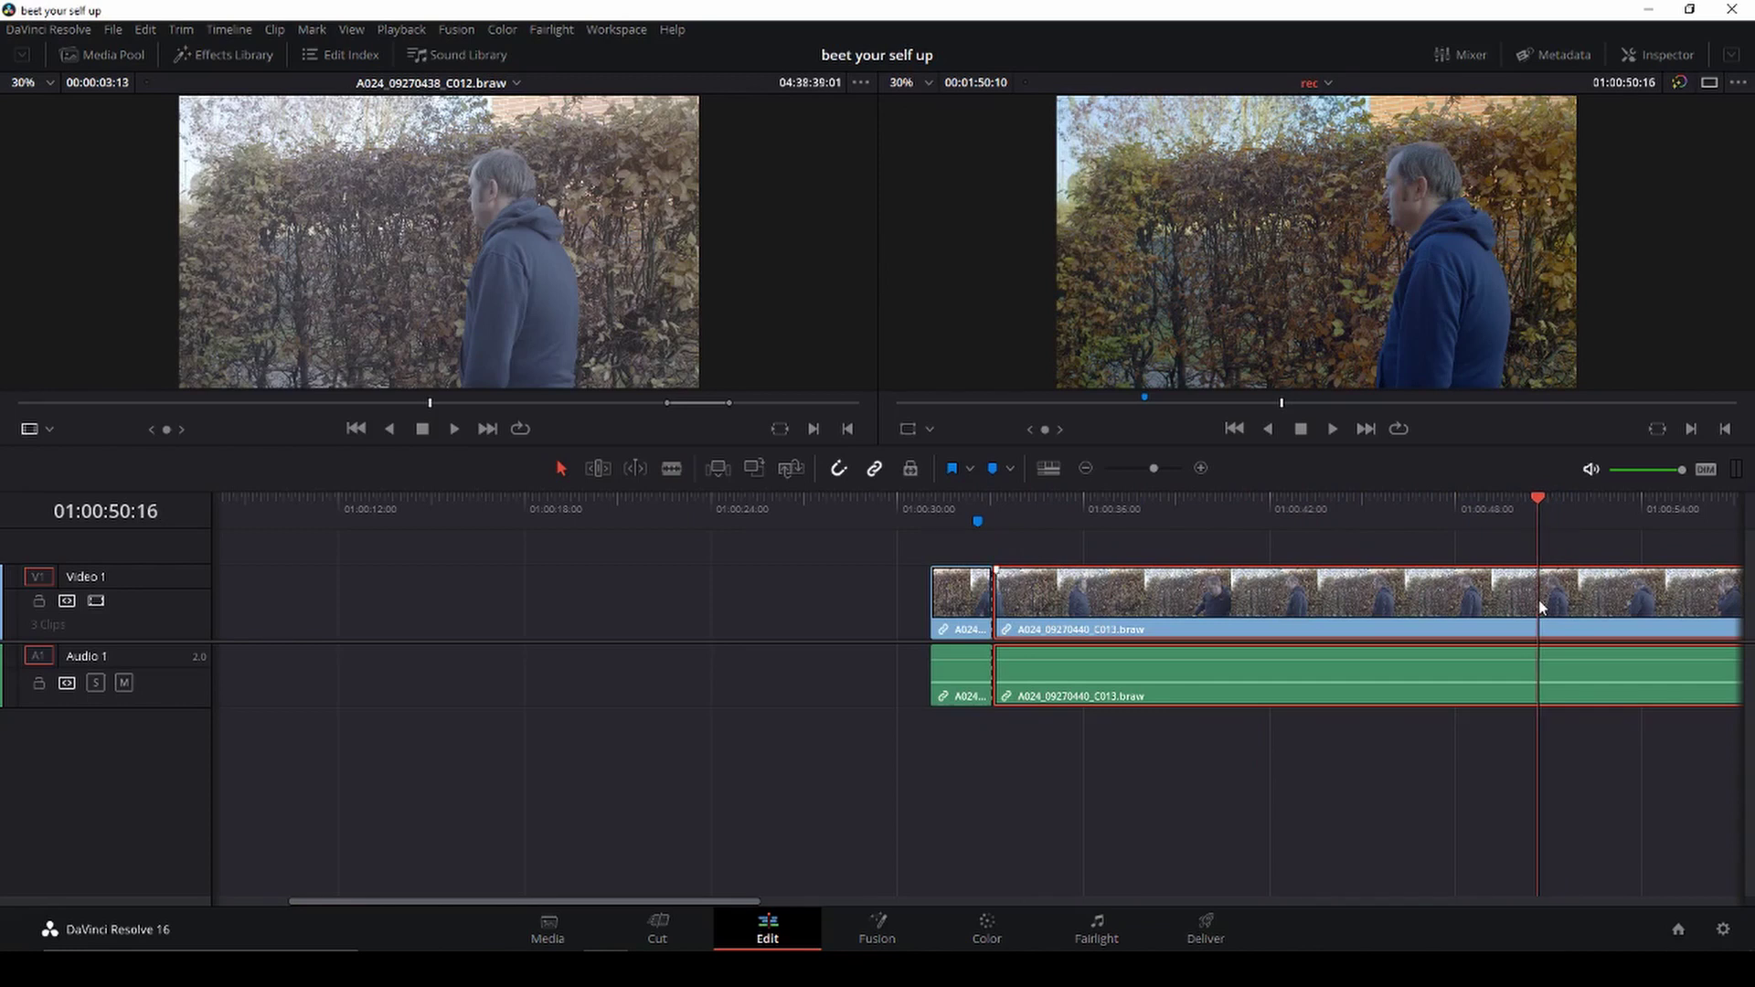
key(space)
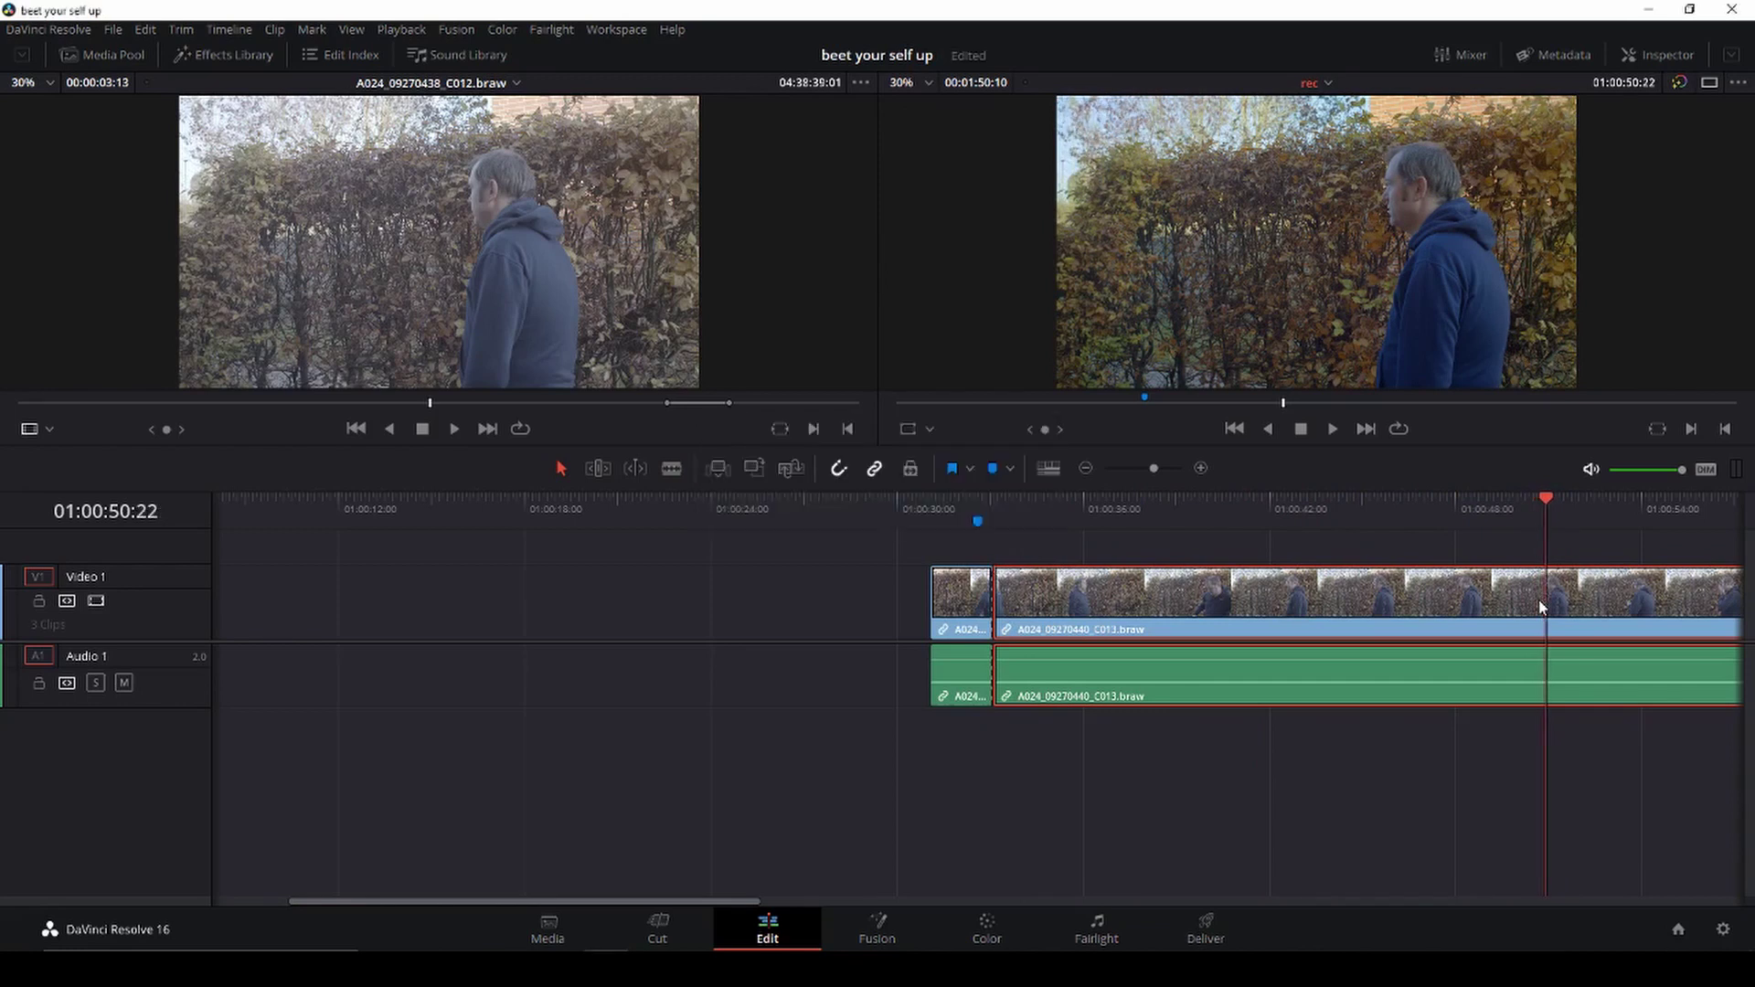
key(Left)
key(Left)
key(Left)
key(Right)
key(Right)
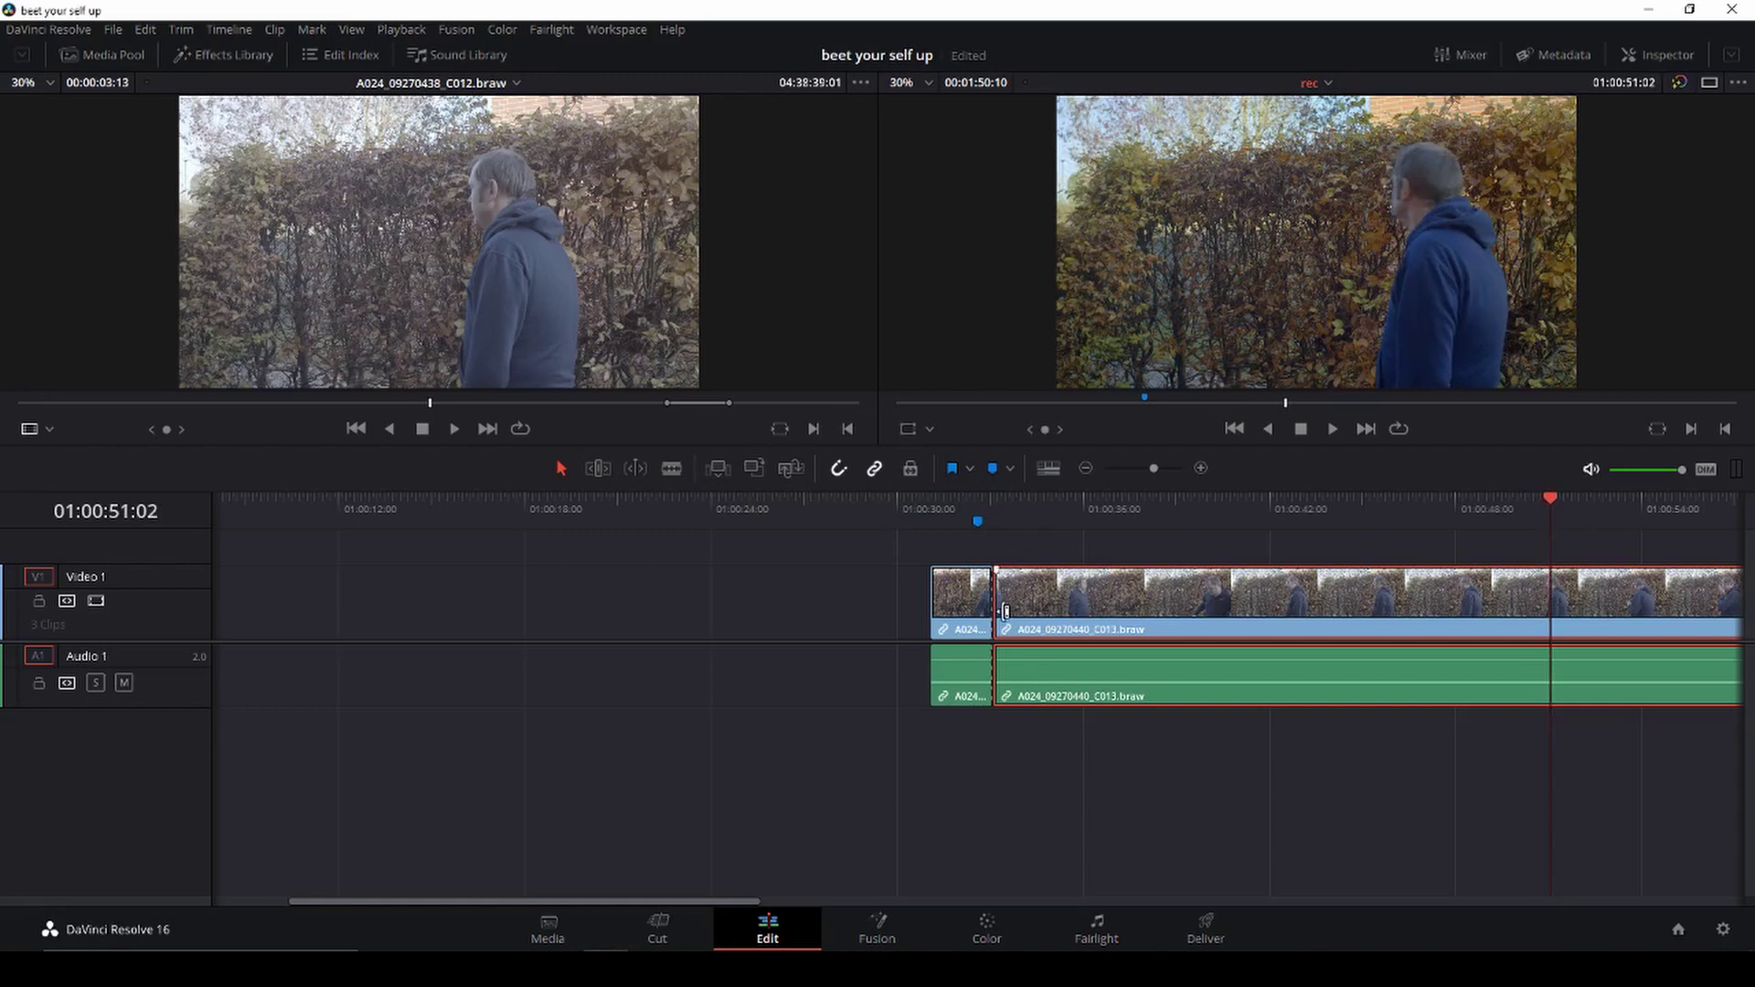
mouse_move(1005, 611)
mouse_down()
mouse_move(1580, 611)
mouse_move(1284, 603)
mouse_up()
mouse_move(1550, 509)
mouse_down()
mouse_move(1402, 504)
mouse_move(1542, 513)
mouse_up()
key(b)
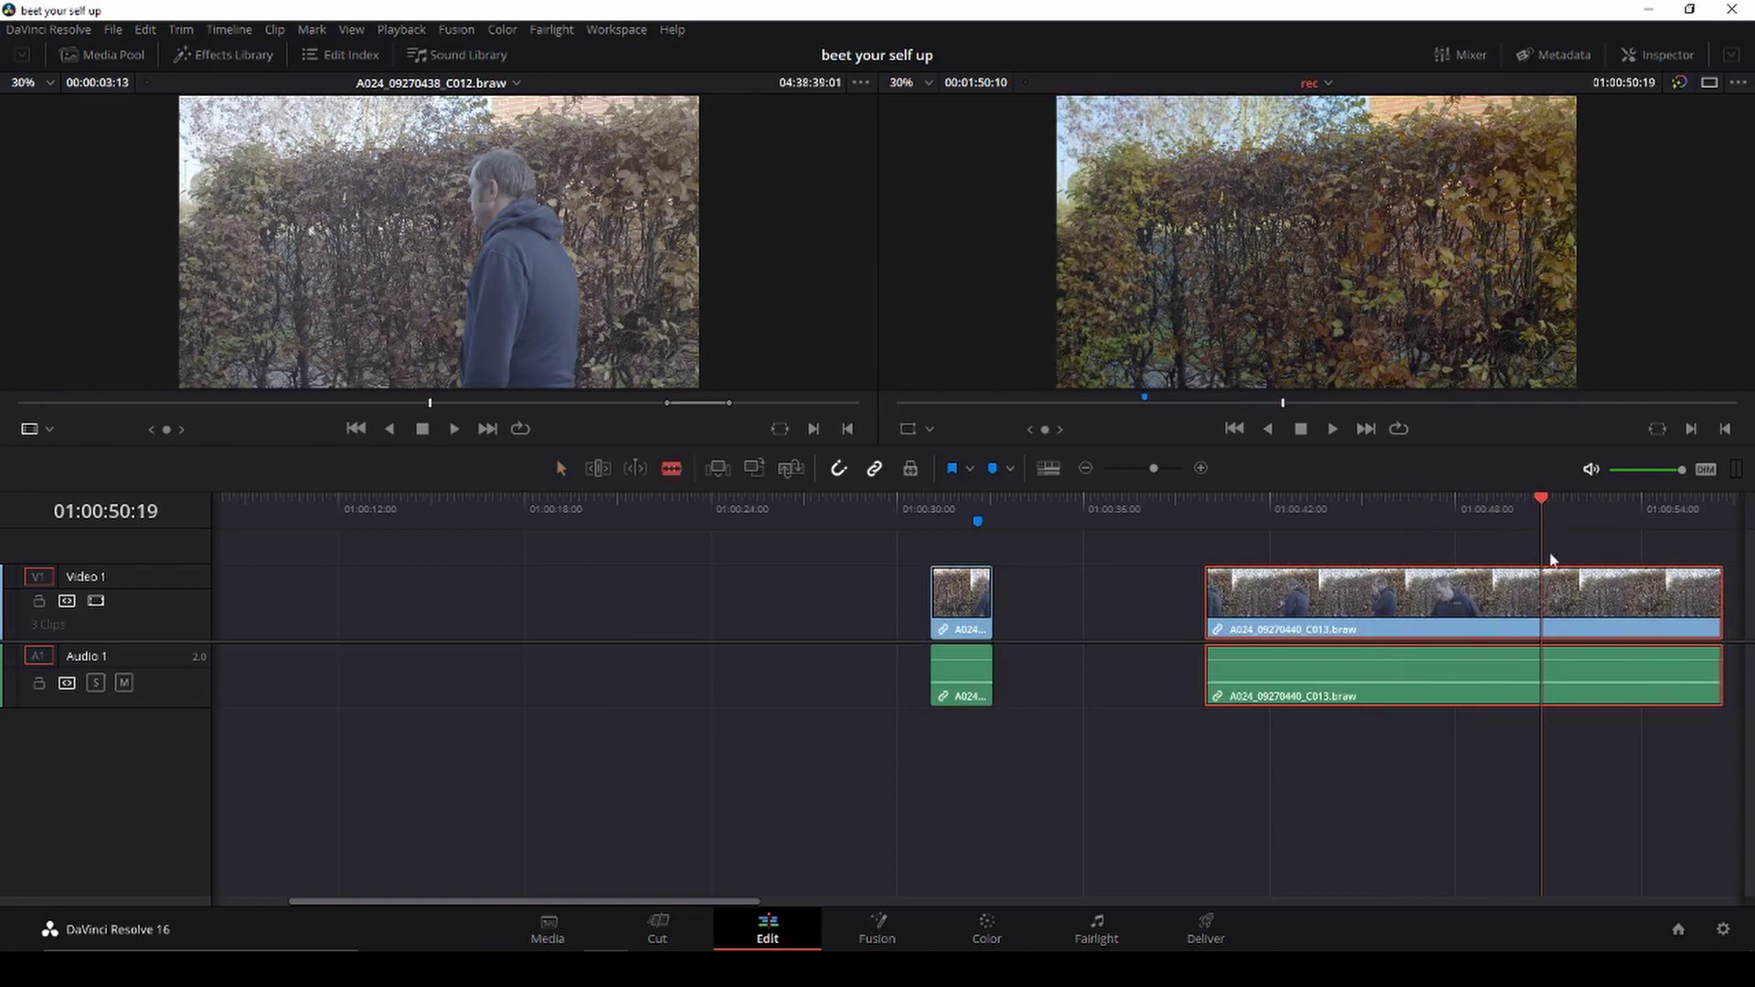
Step: Split off the middle piece and move it onto Video 2 at the marker
click(1541, 593)
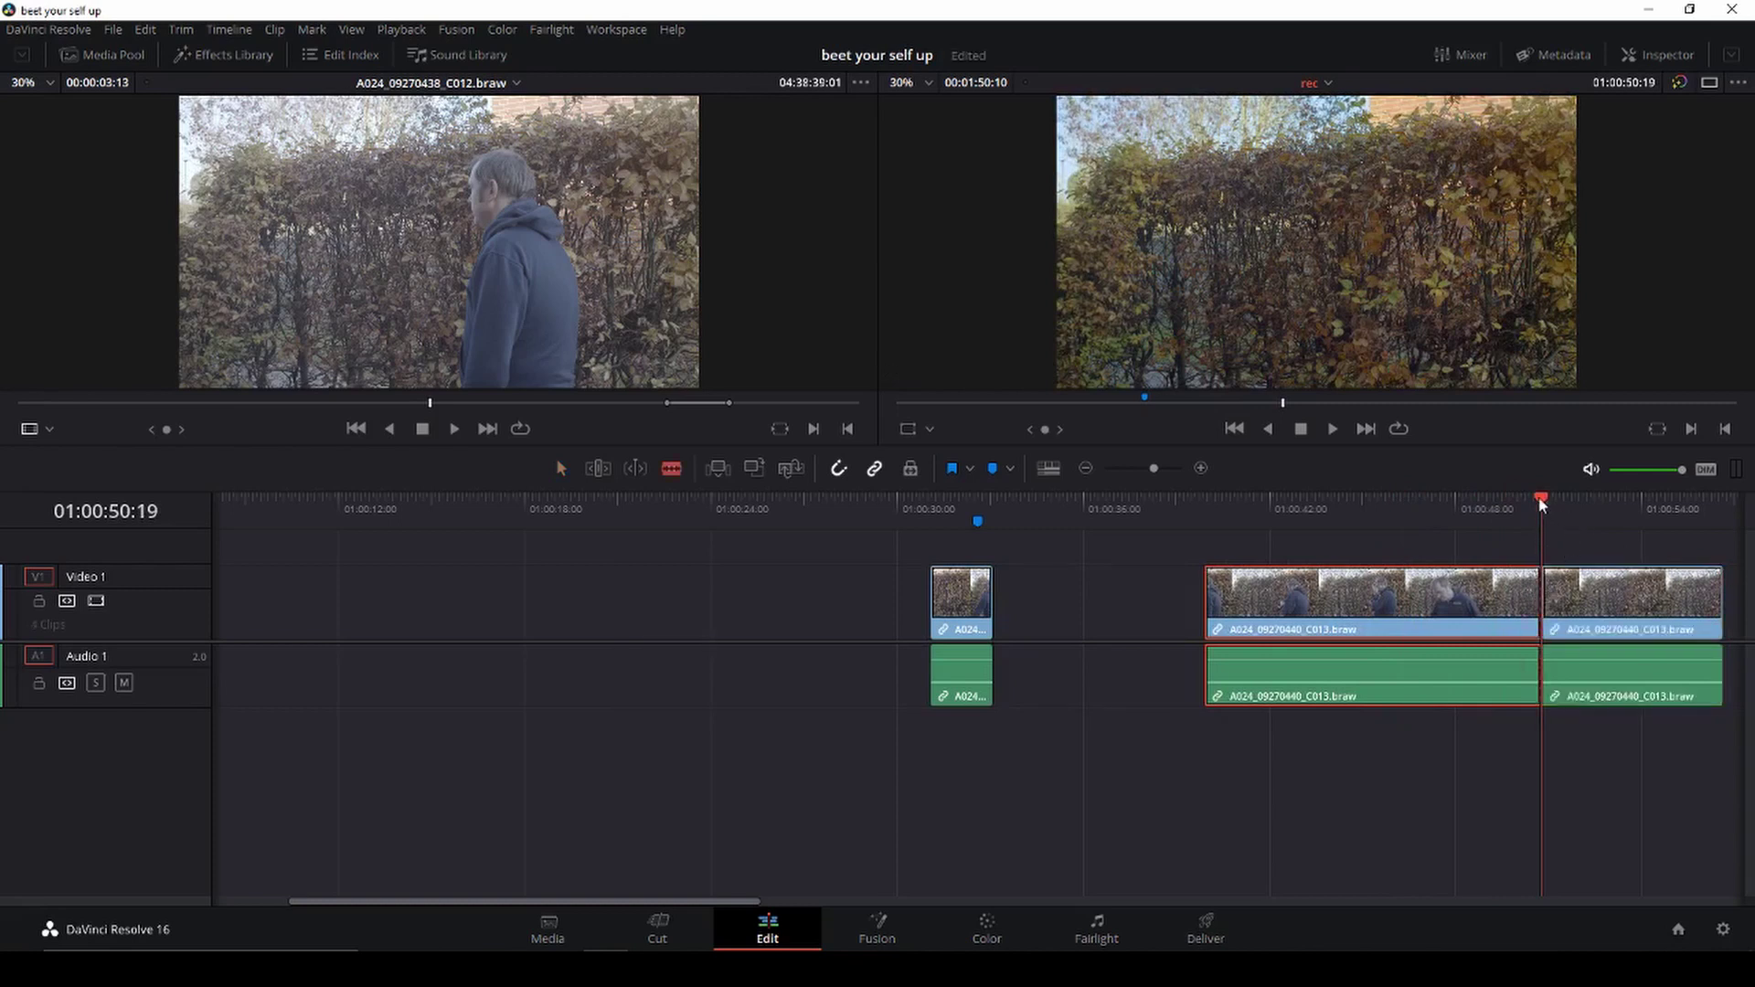
drag(1541, 504, 1339, 505)
key(a)
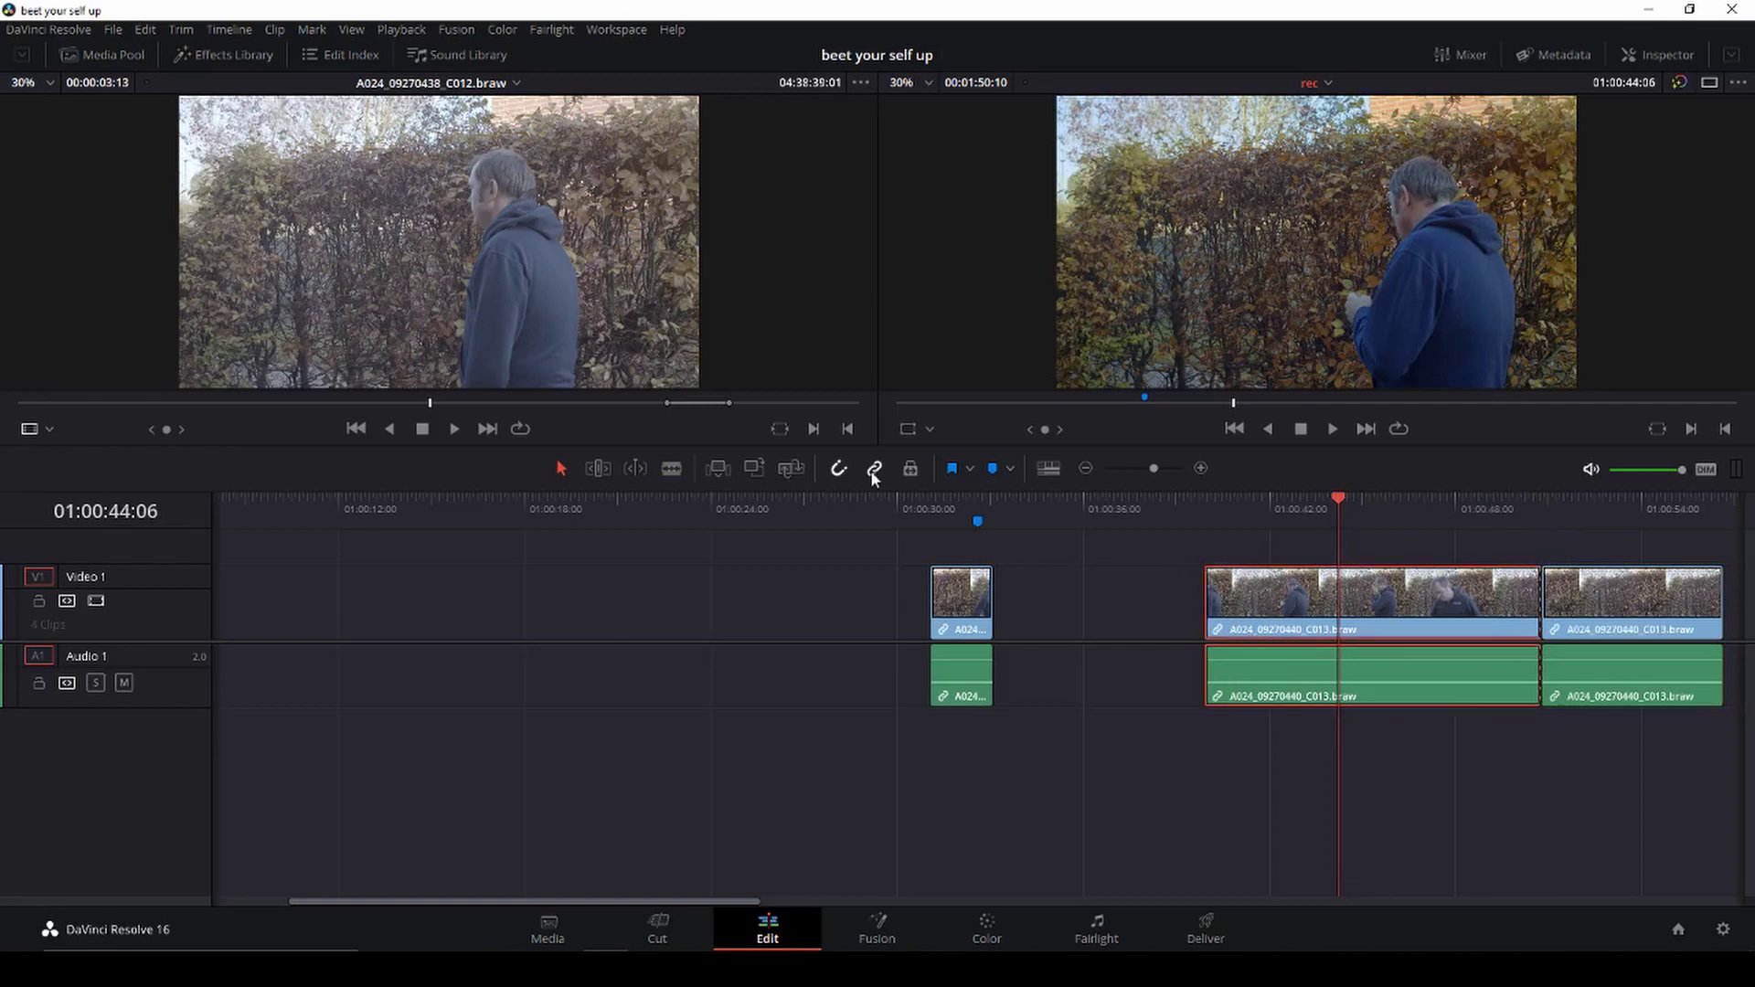
drag(1253, 604, 1038, 549)
Step: Trim the Video 1 and Video 2 clip ends so both stacked pieces match in length
click(976, 503)
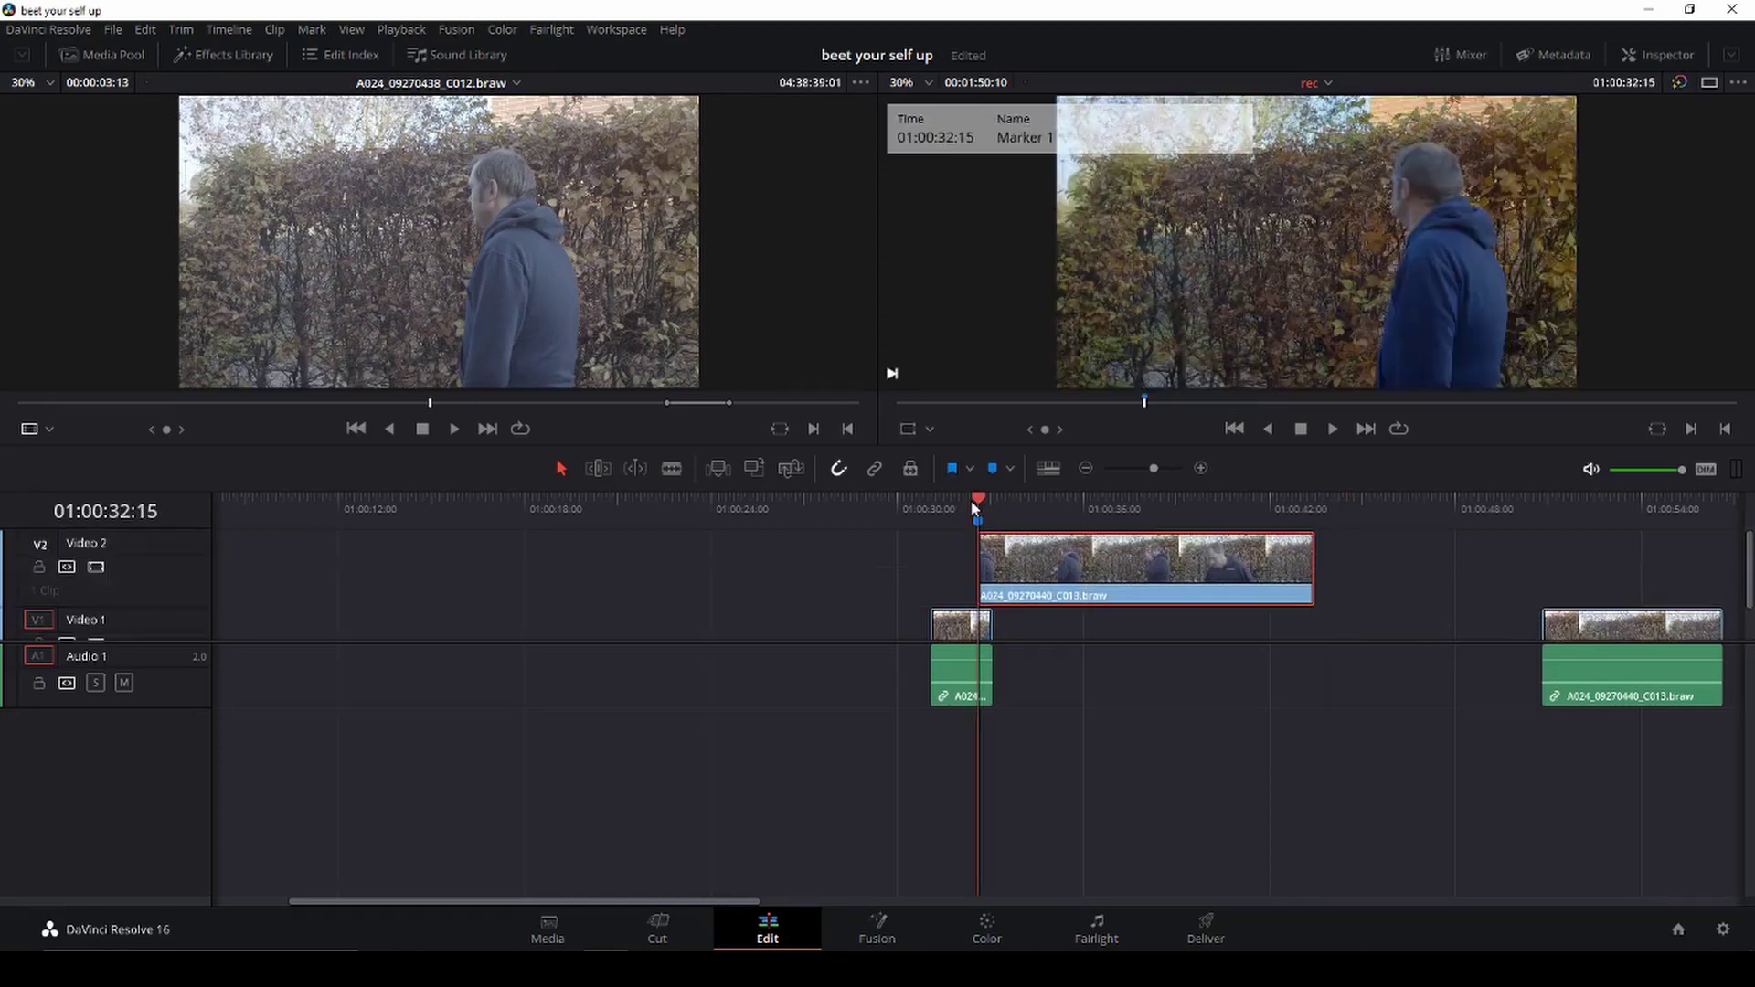
key(space)
click(959, 508)
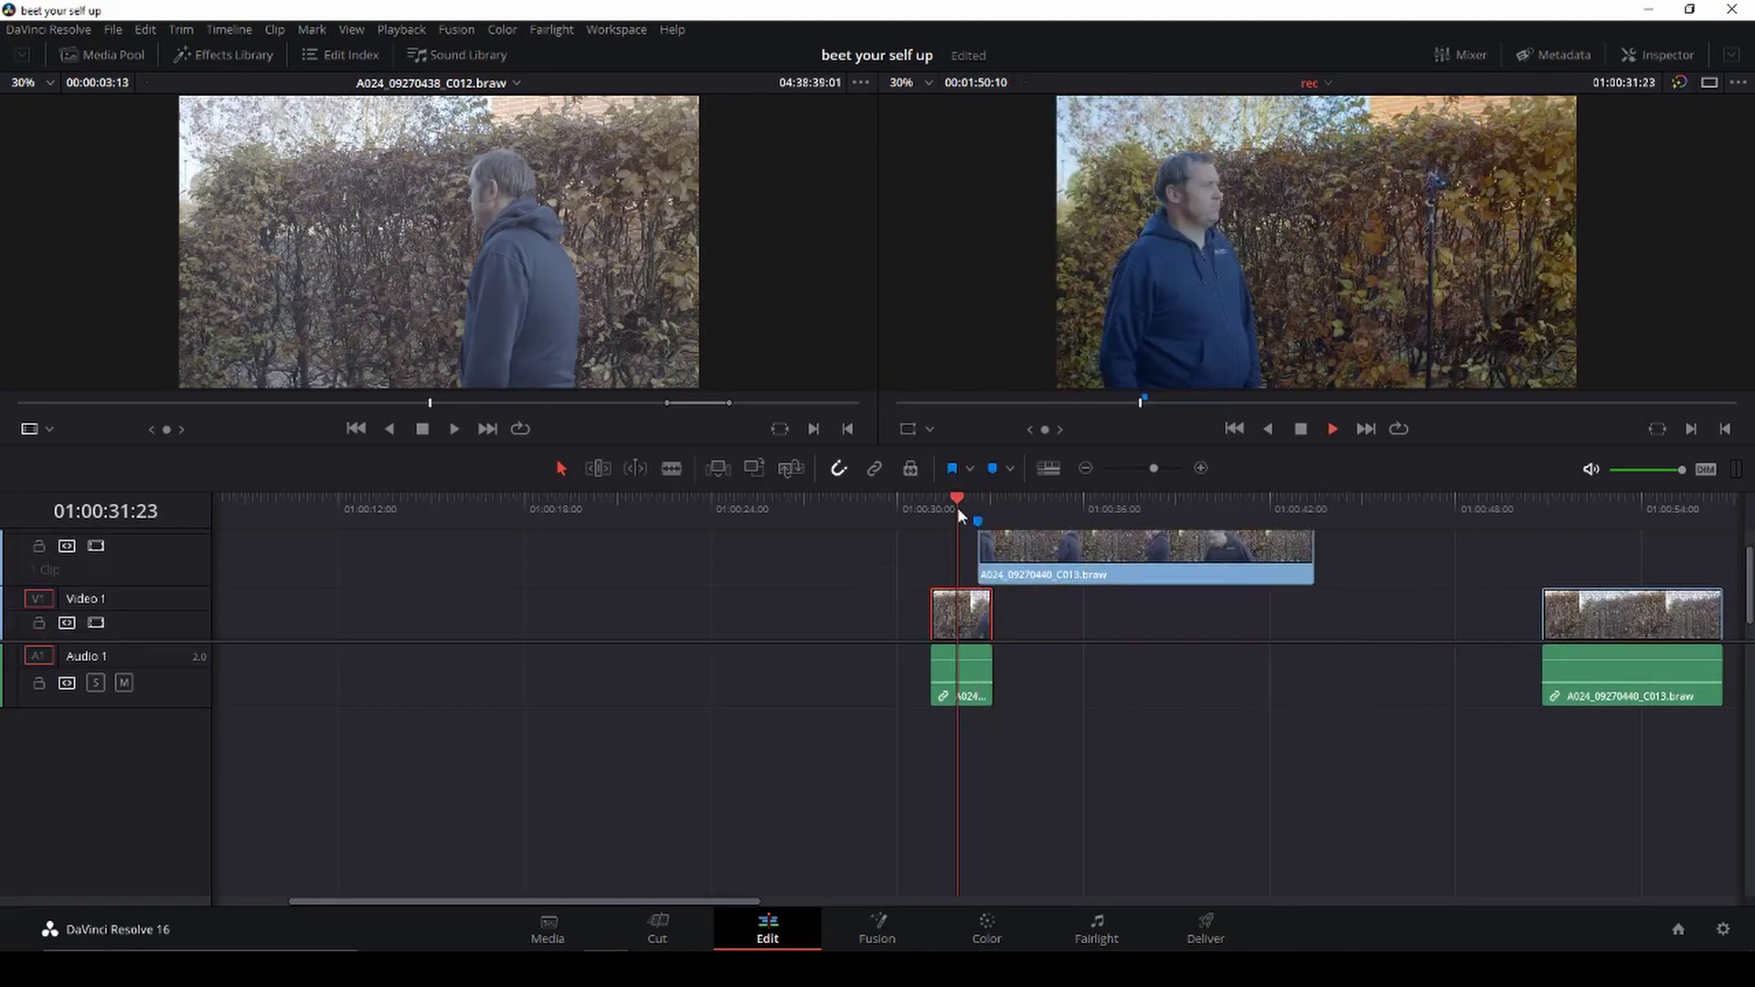
click(1101, 599)
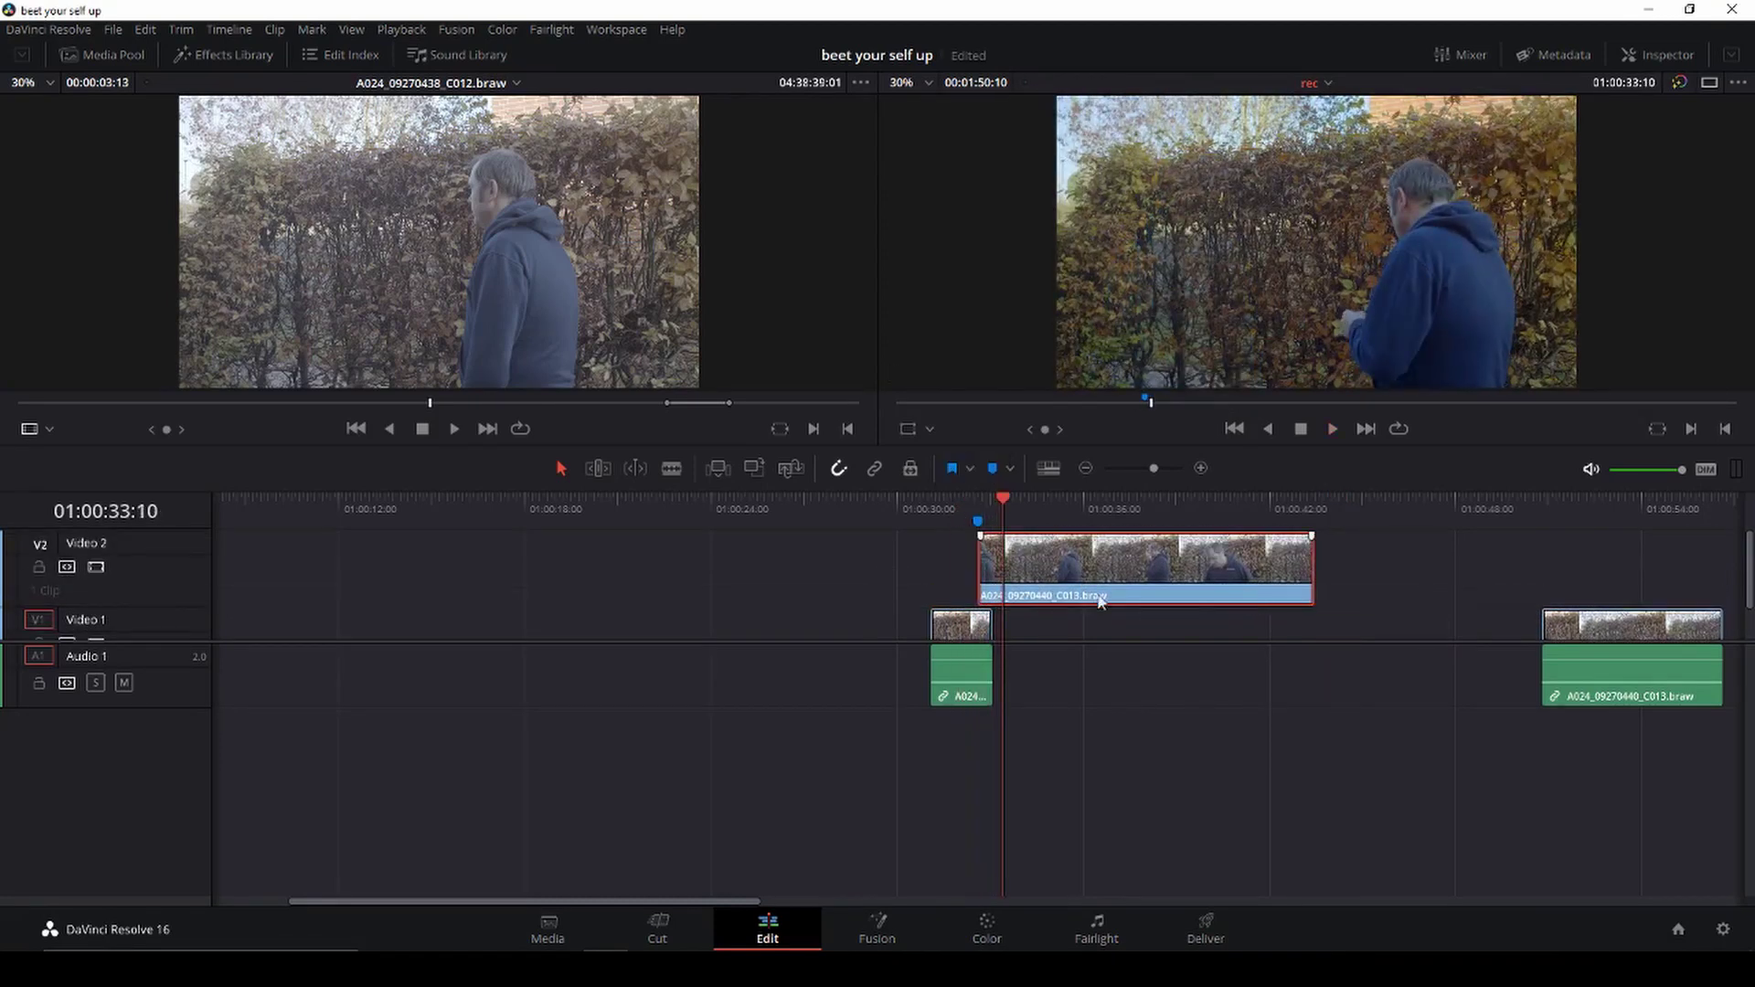
key(space)
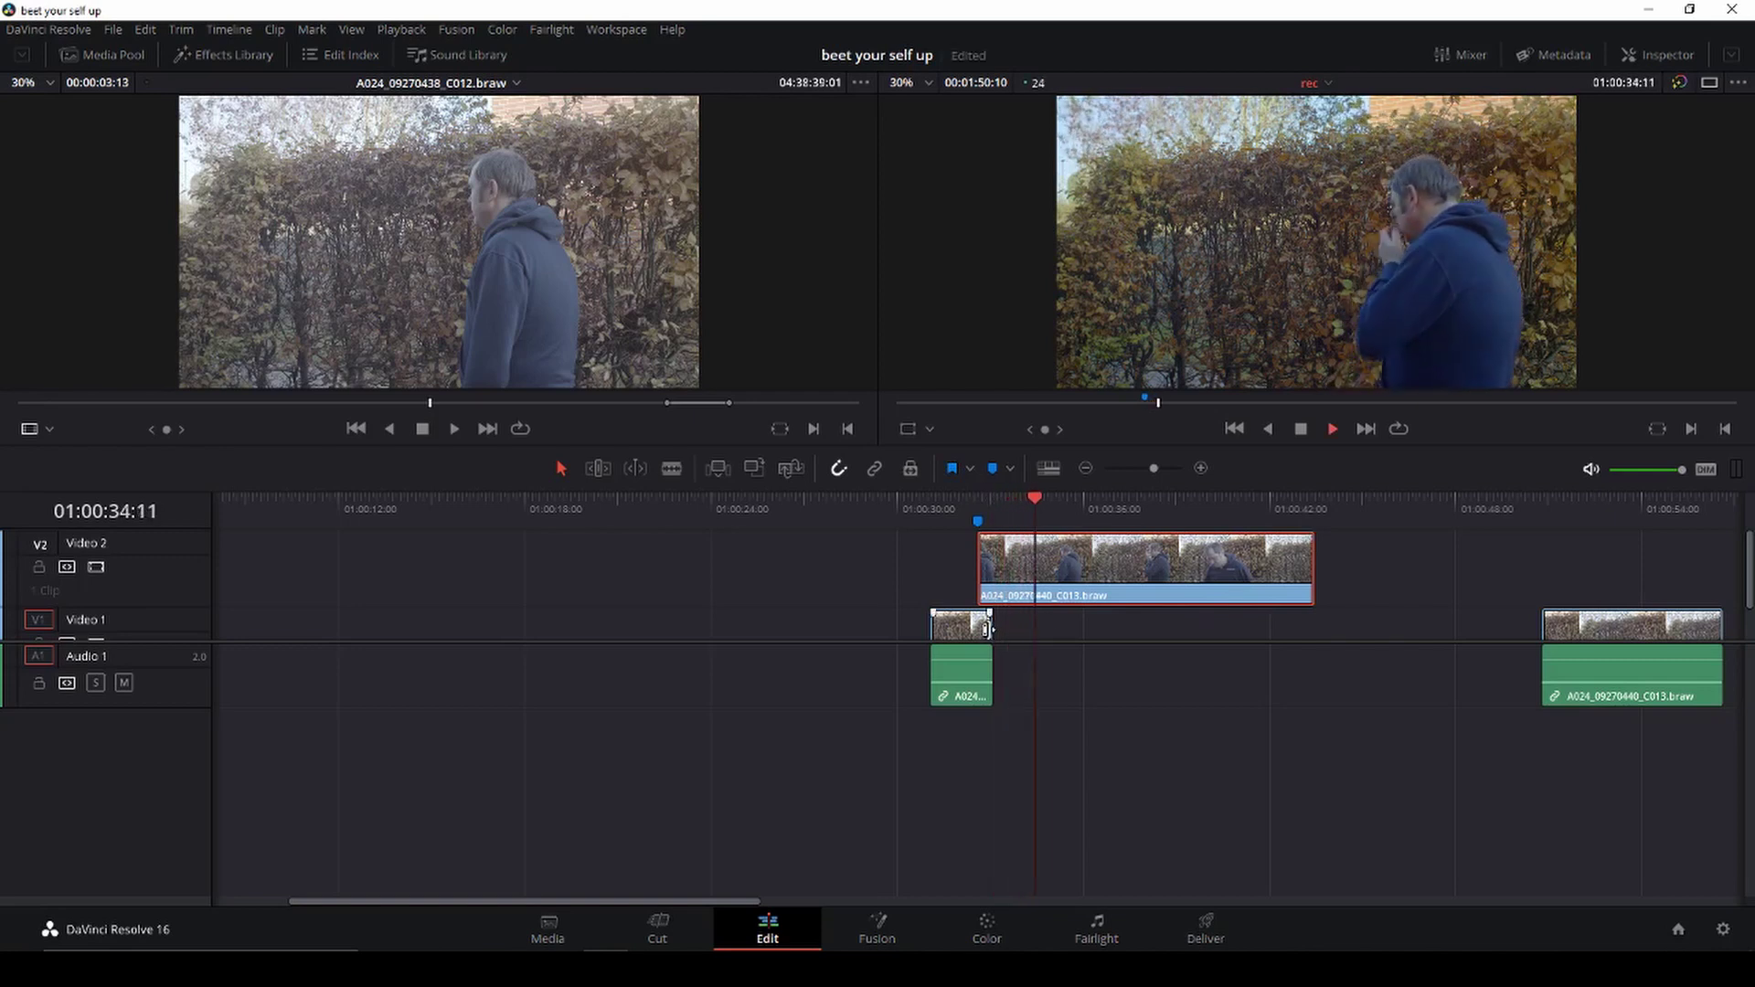
mouse_move(993, 635)
mouse_down()
mouse_move(1034, 630)
mouse_move(1043, 672)
mouse_up()
drag(1310, 574, 934, 585)
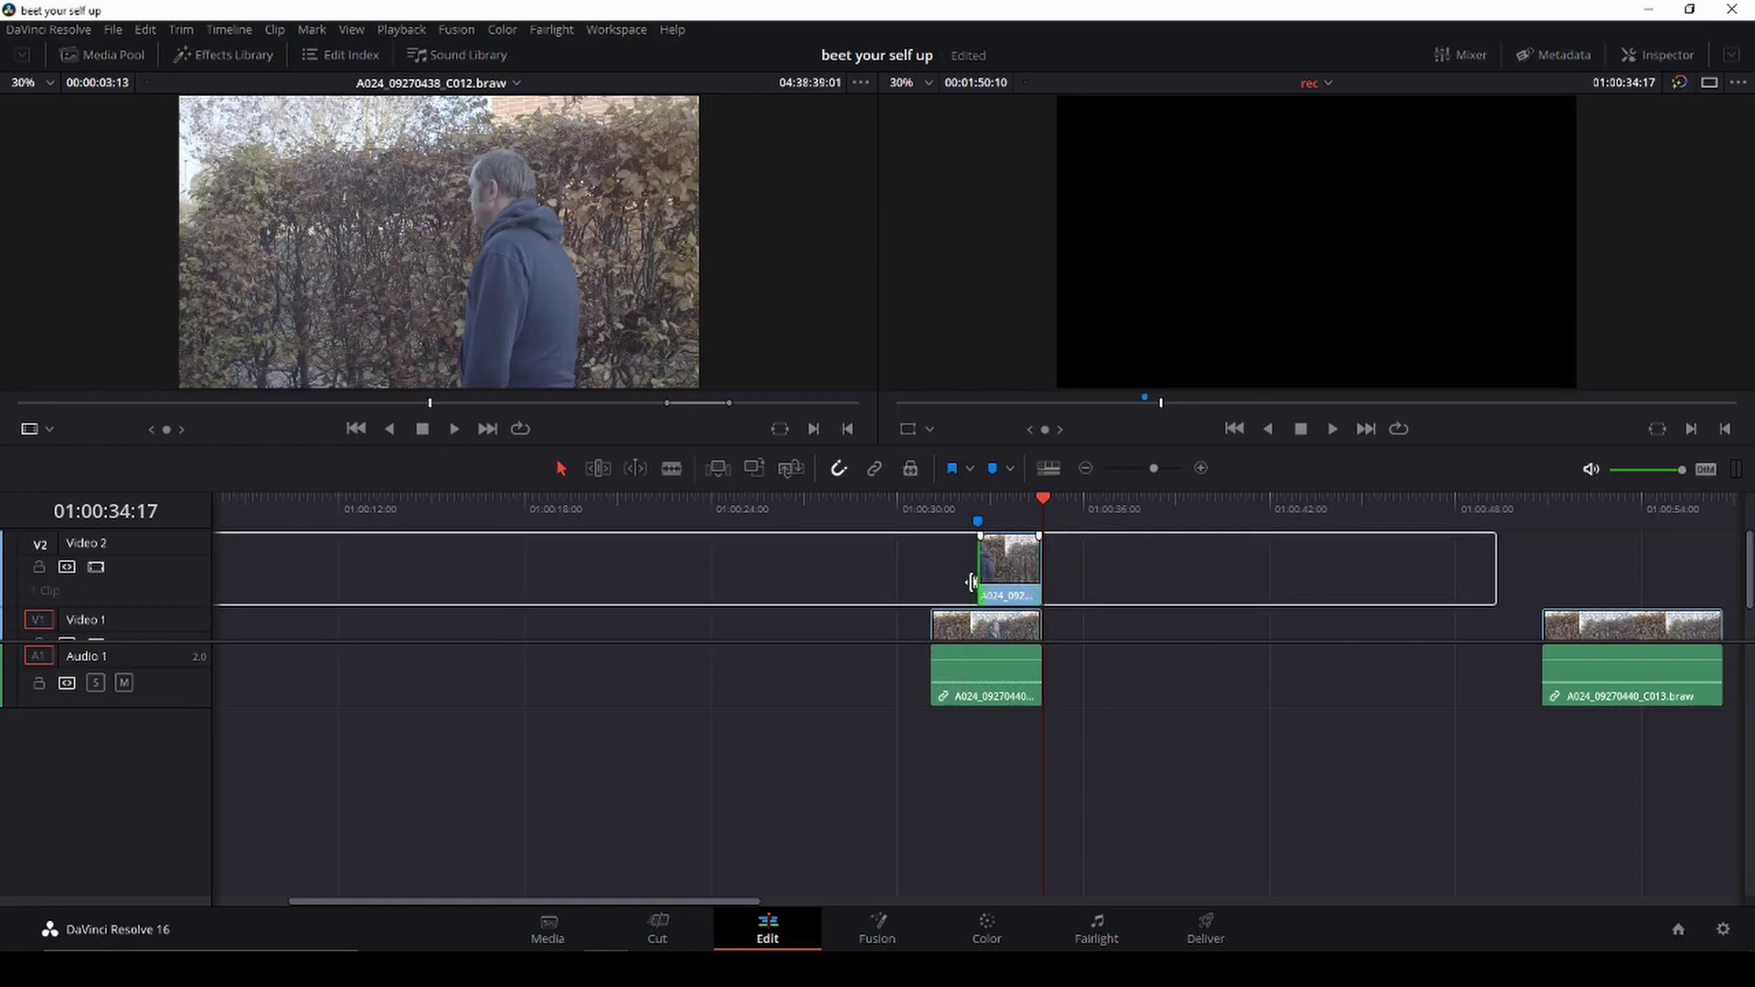
Step: Delete the opening clip's audio and move both stacked clips up two tracks
click(985, 679)
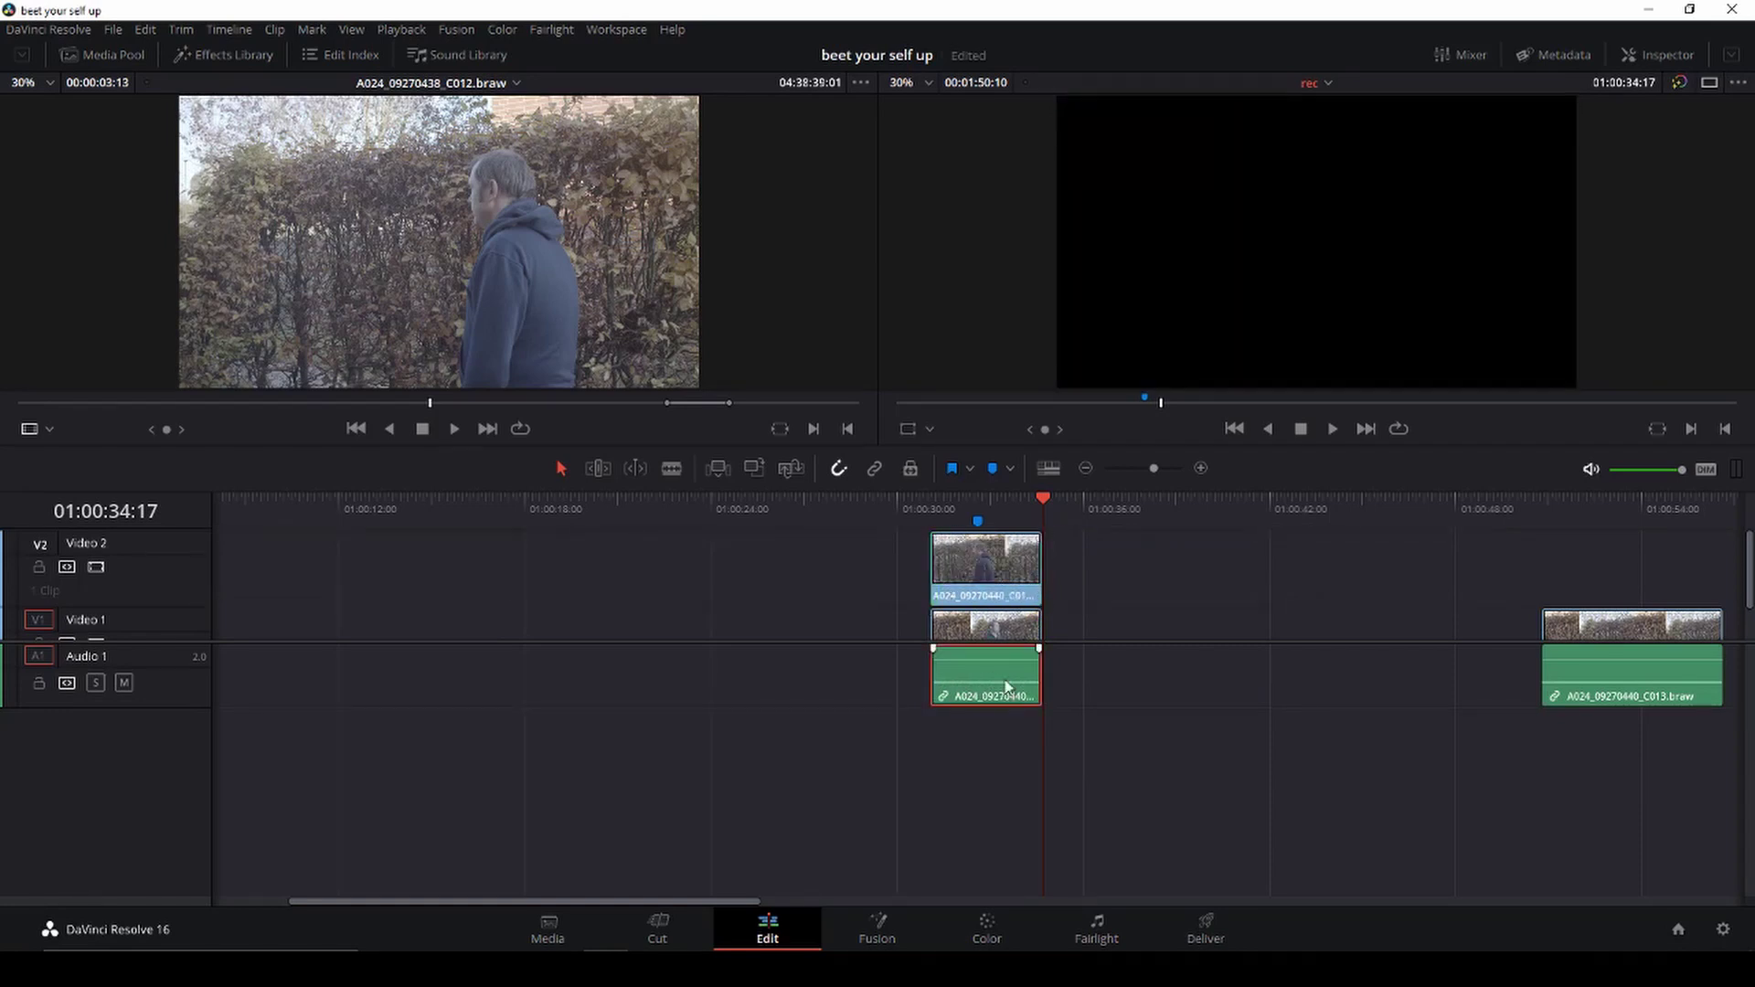
key(Delete)
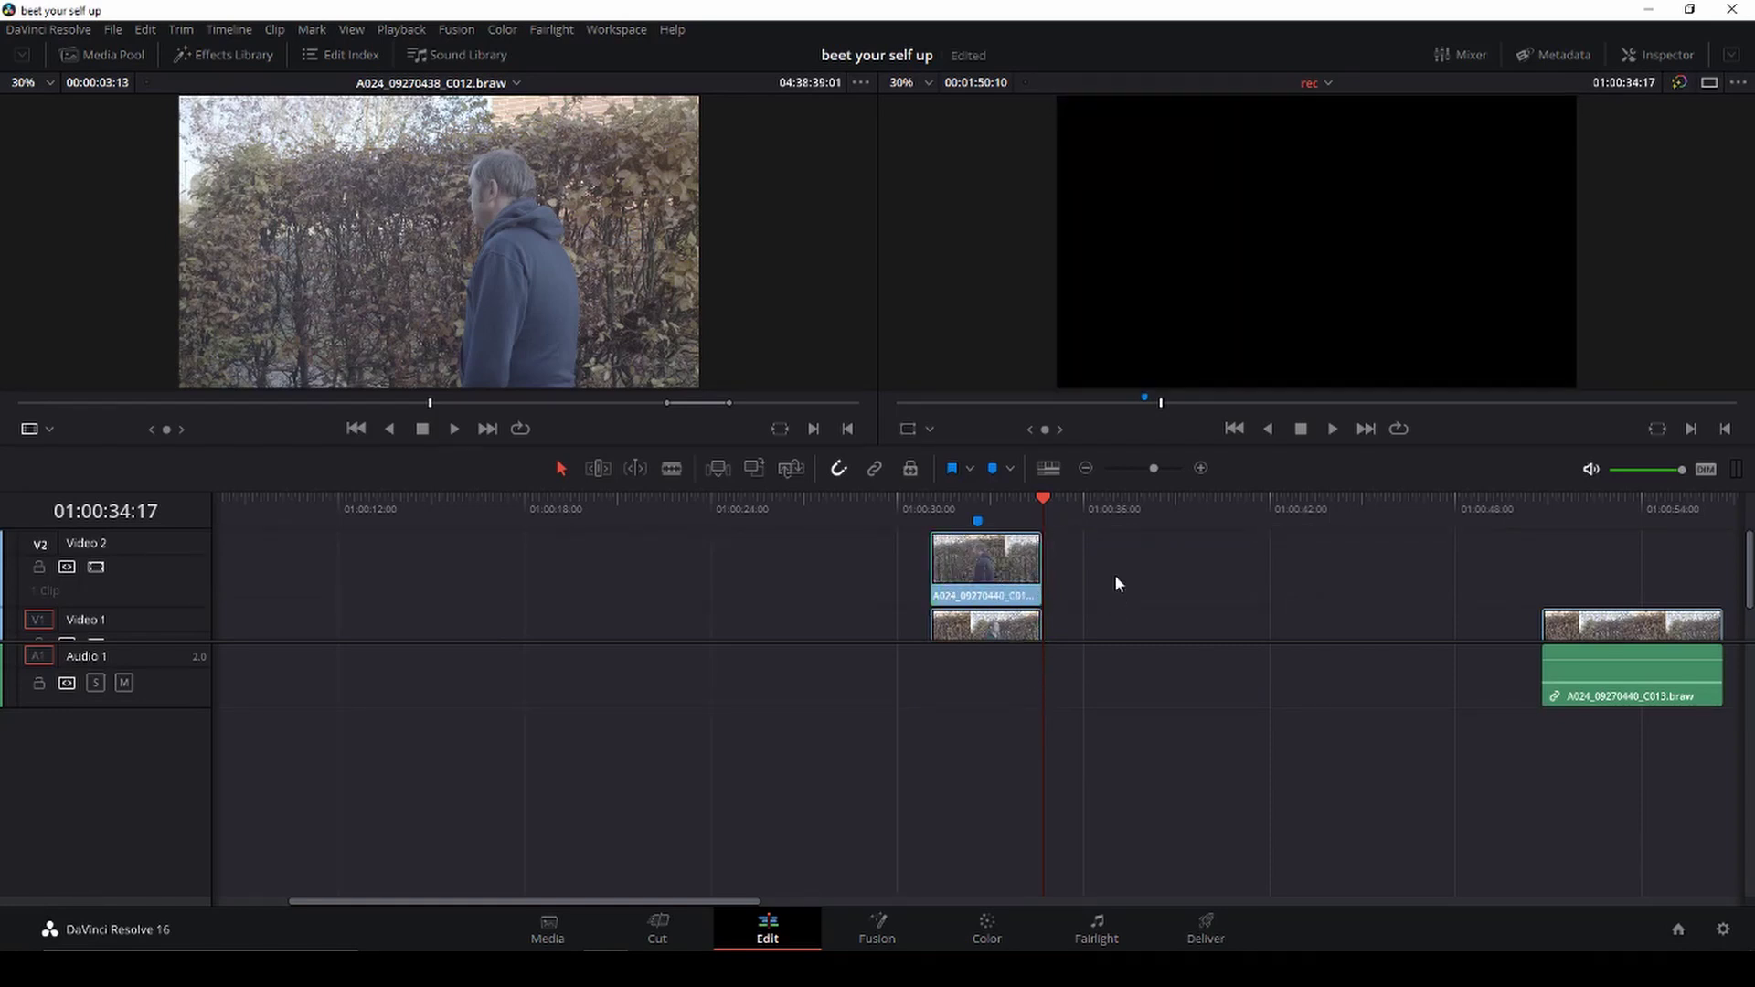
drag(1012, 631, 1007, 519)
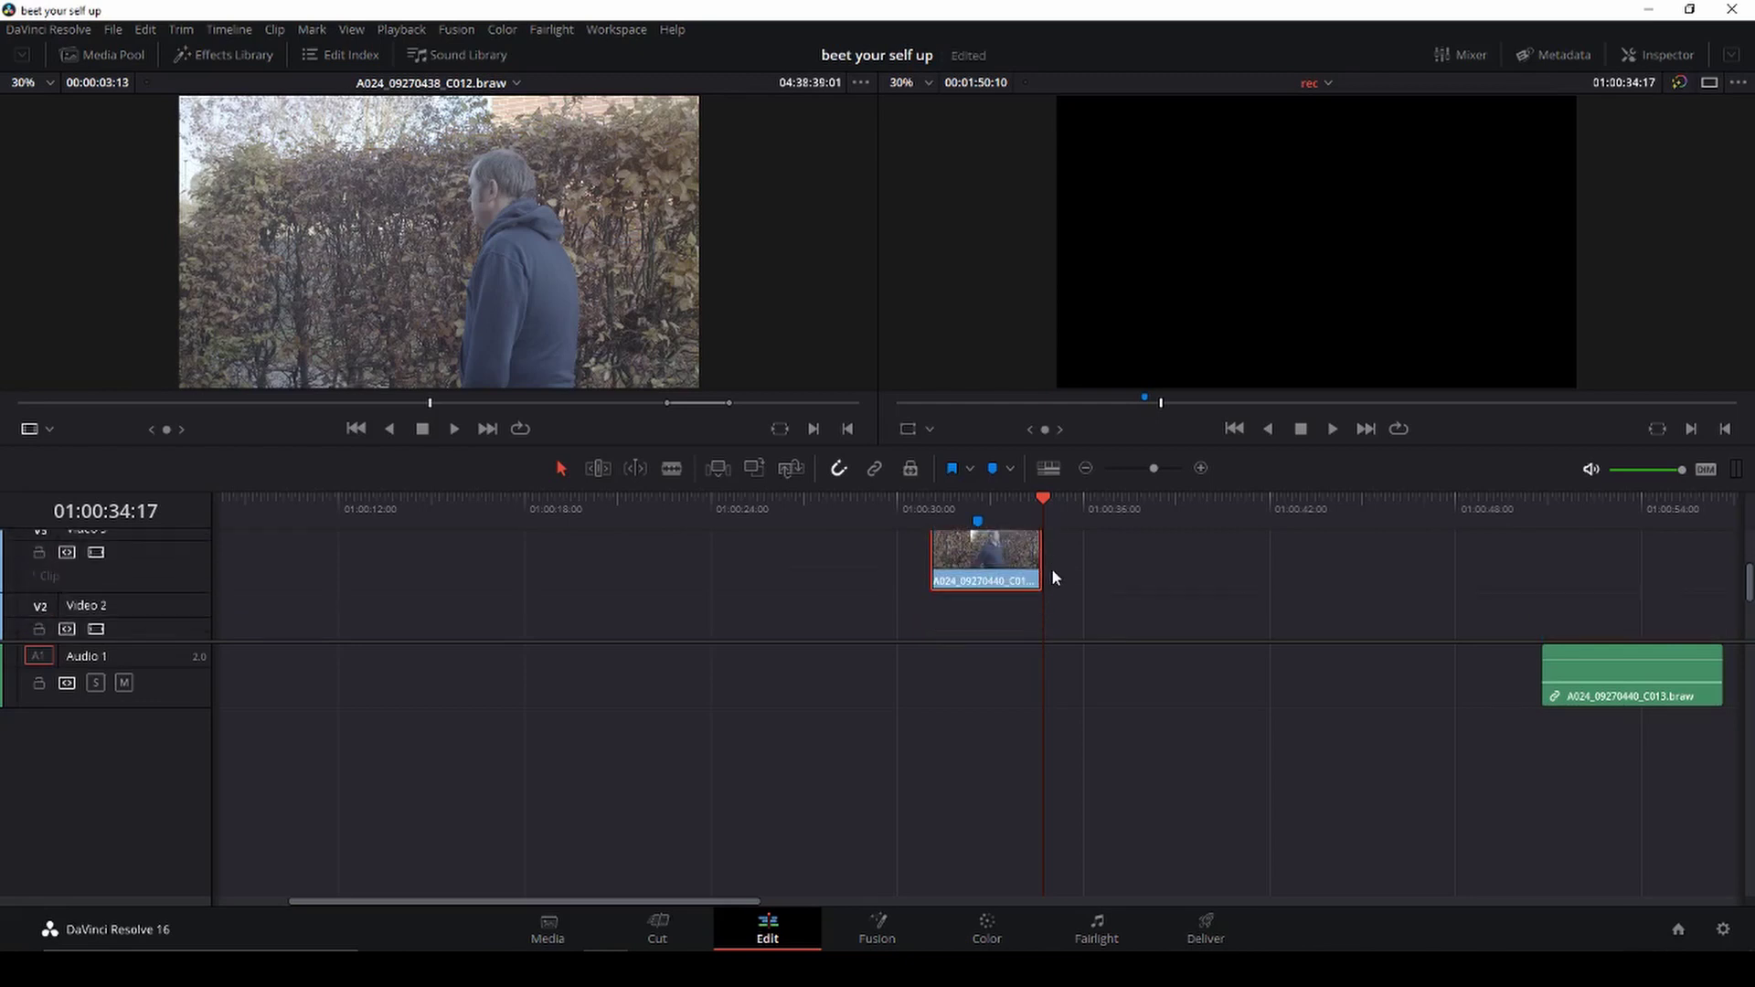
drag(1152, 470, 1148, 470)
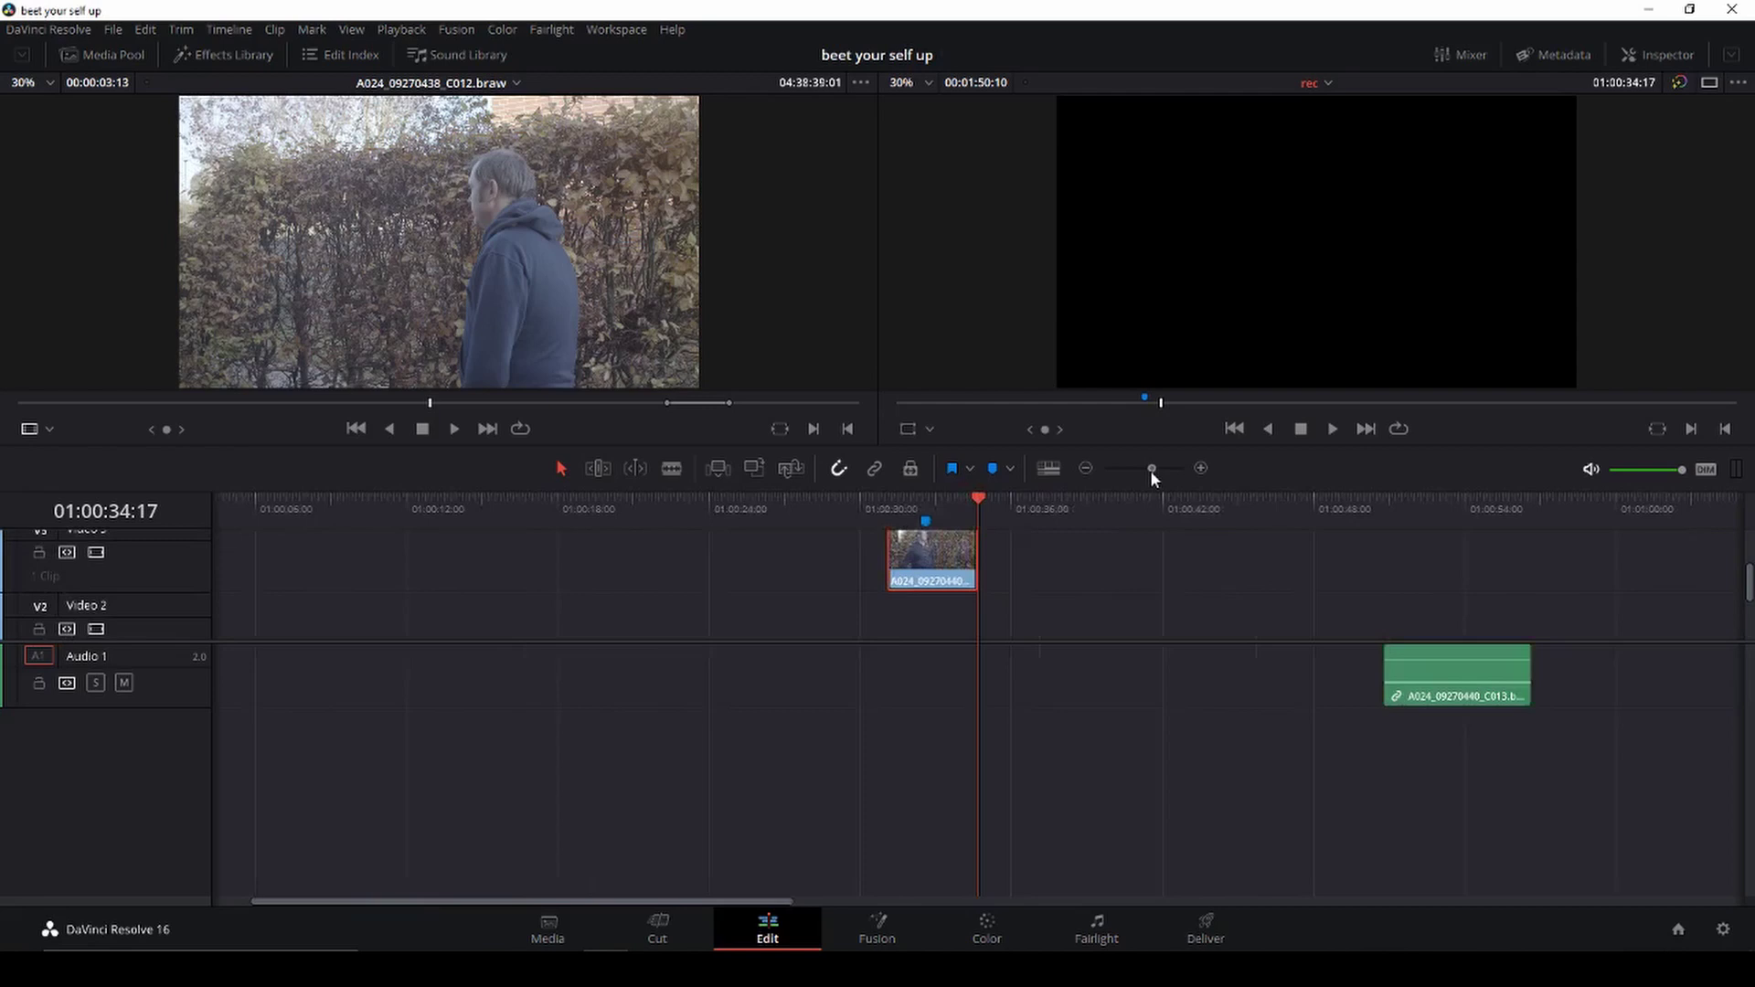
scroll(1083, 568, up, 2)
scroll(1083, 574, down, 2)
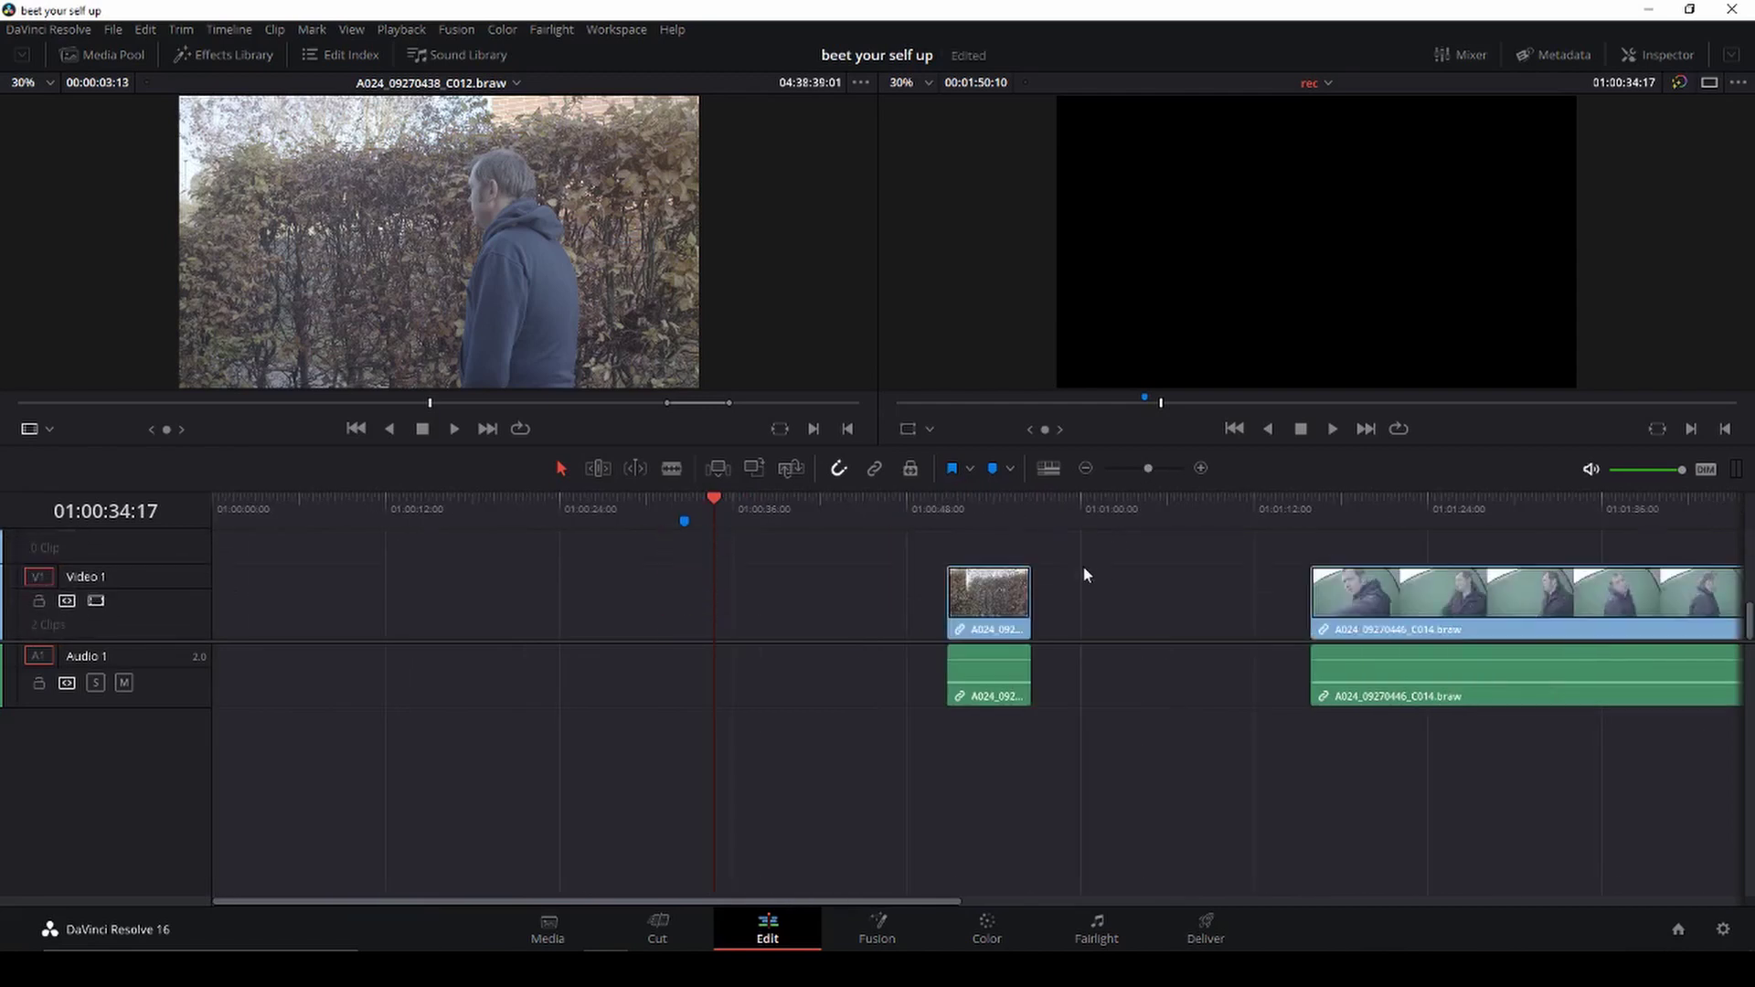
mouse_move(985, 514)
mouse_down()
mouse_move(1005, 518)
mouse_move(955, 533)
mouse_move(1005, 534)
mouse_move(978, 542)
mouse_up()
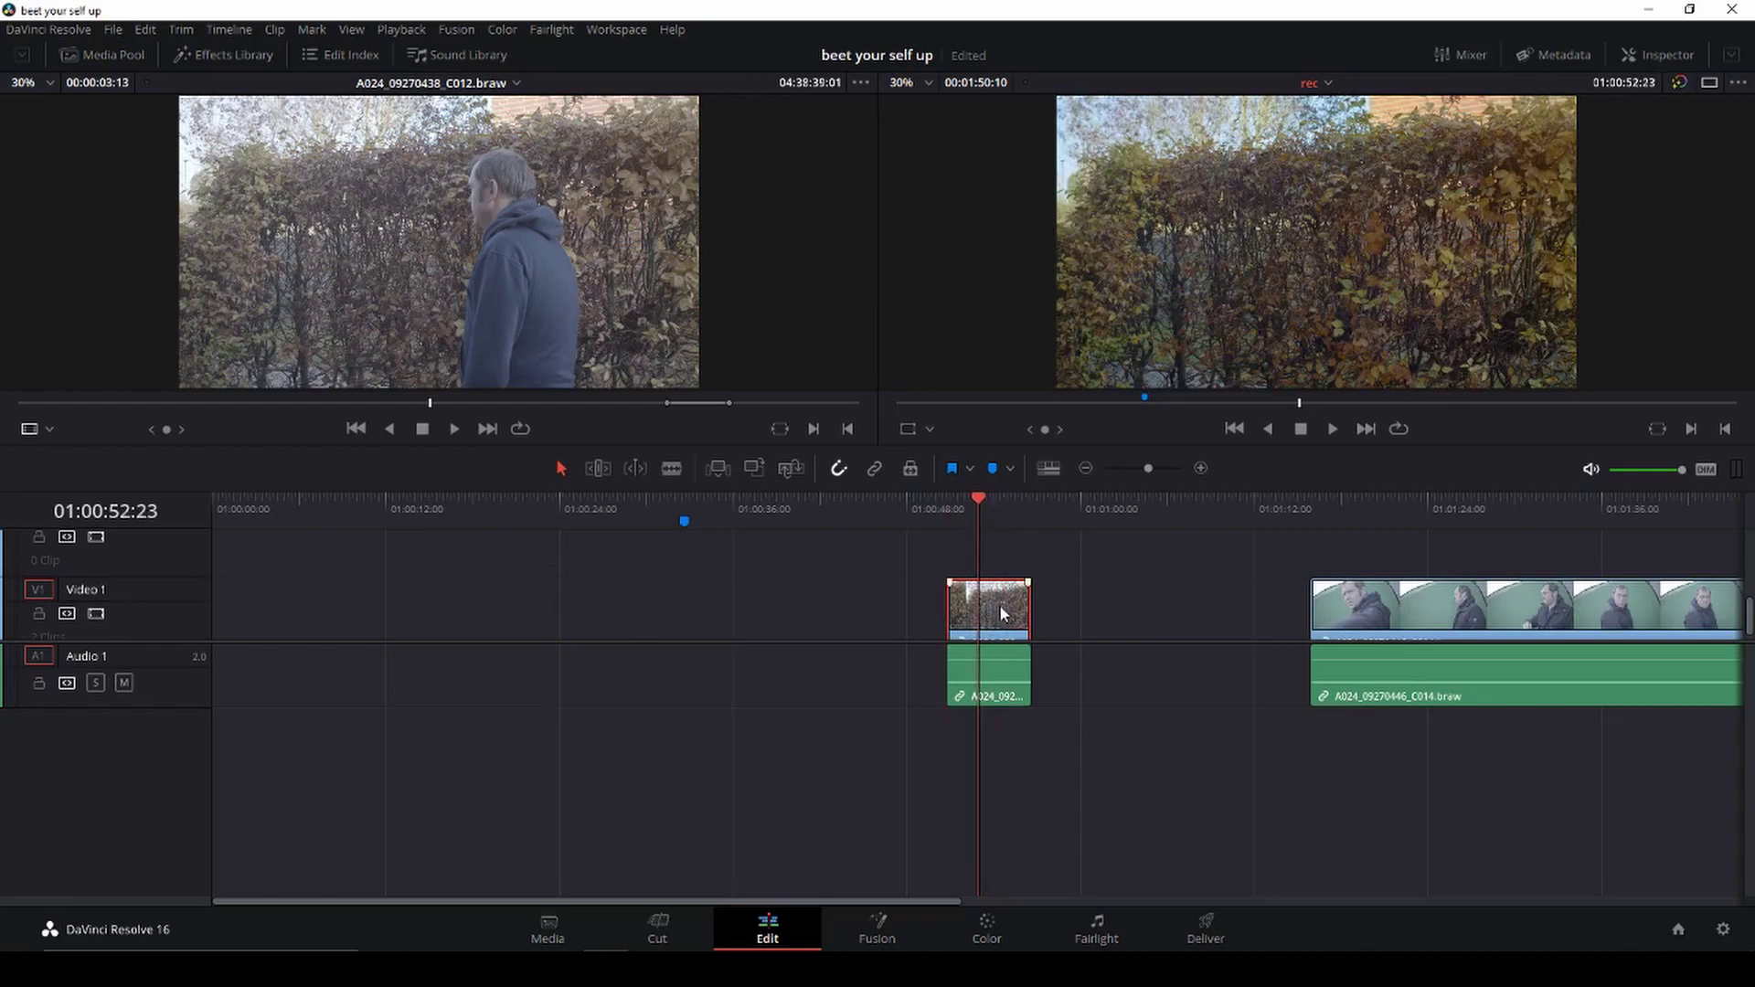
Step: Rearrange the short clip into the stack and trim the Video 1 clip to match
drag(1002, 614, 683, 612)
scroll(769, 578, up, 1)
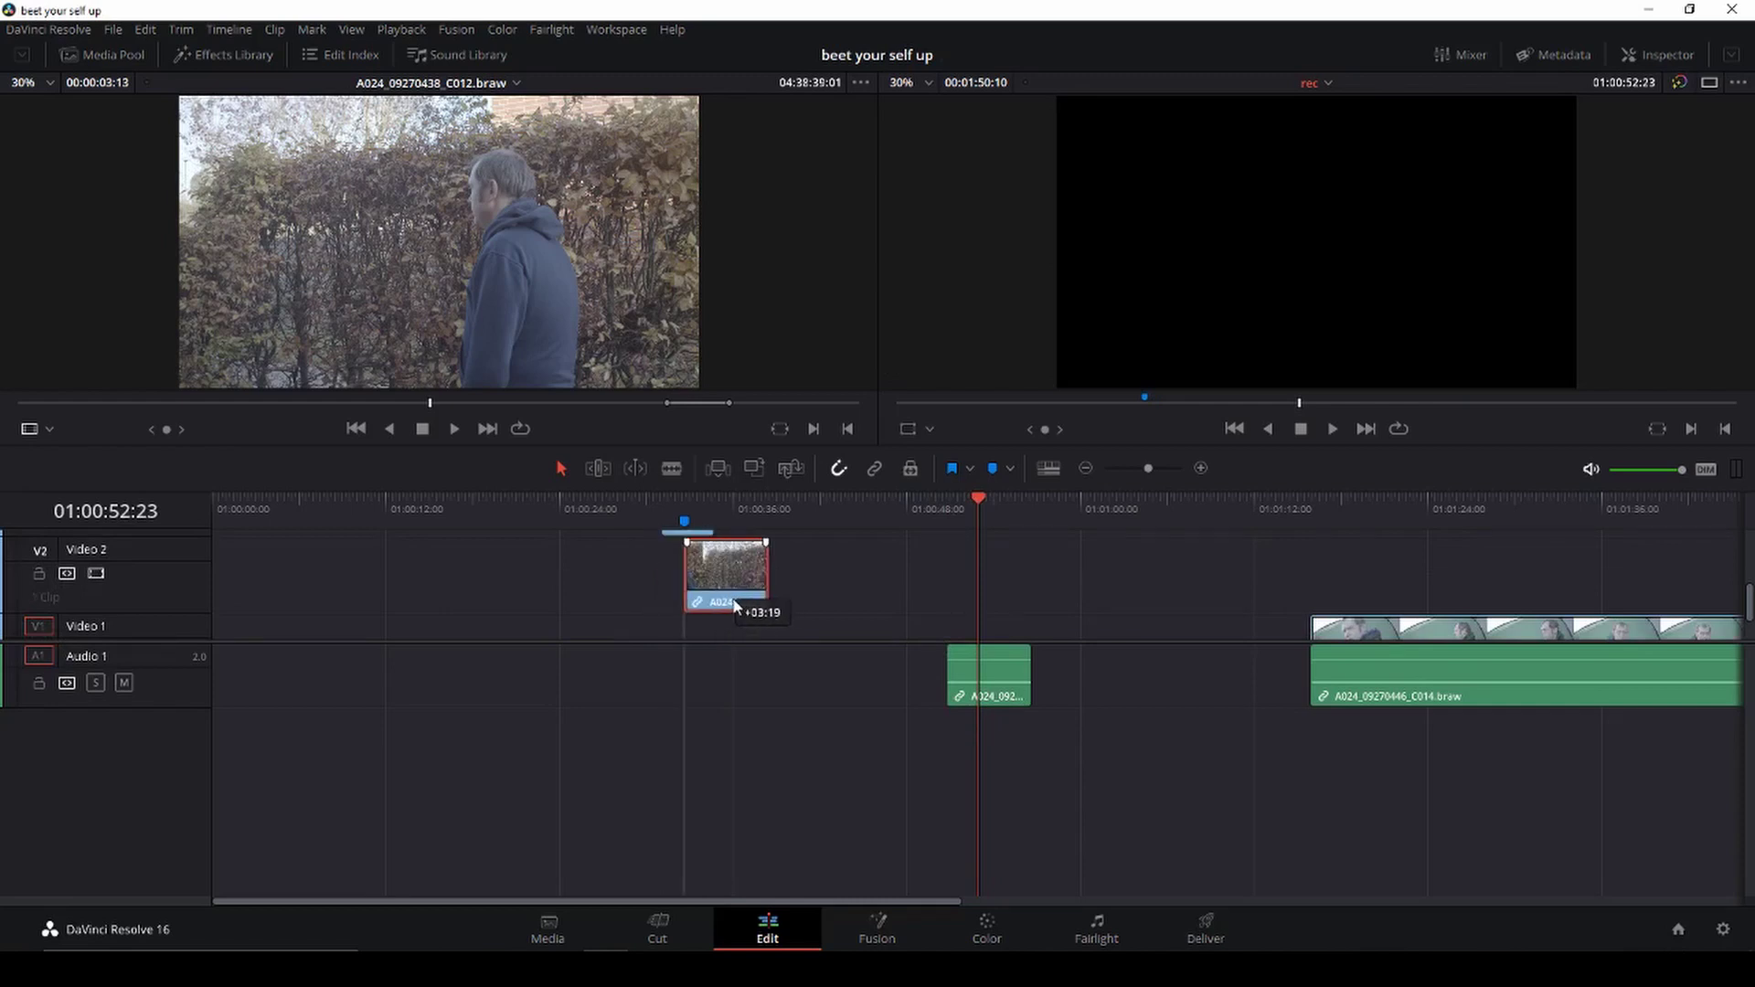
drag(685, 627, 720, 584)
scroll(800, 582, up, 1)
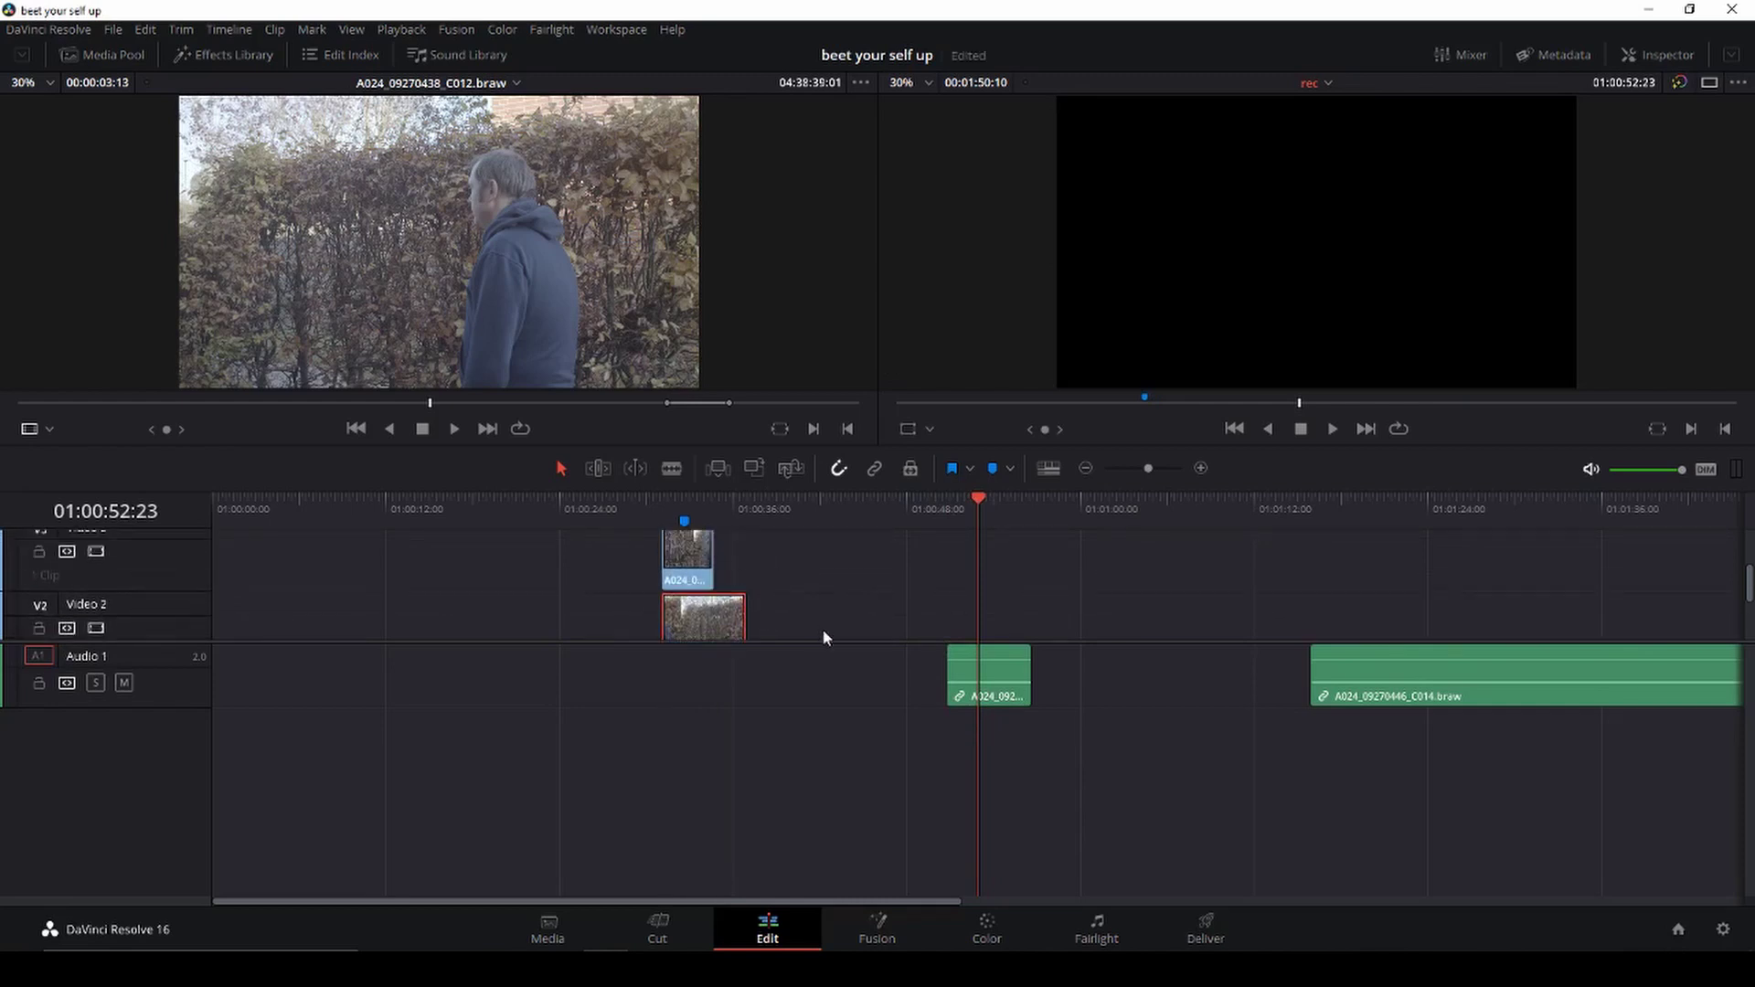
mouse_move(827, 642)
mouse_down()
mouse_move(809, 748)
mouse_move(671, 581)
mouse_up()
drag(681, 714, 671, 737)
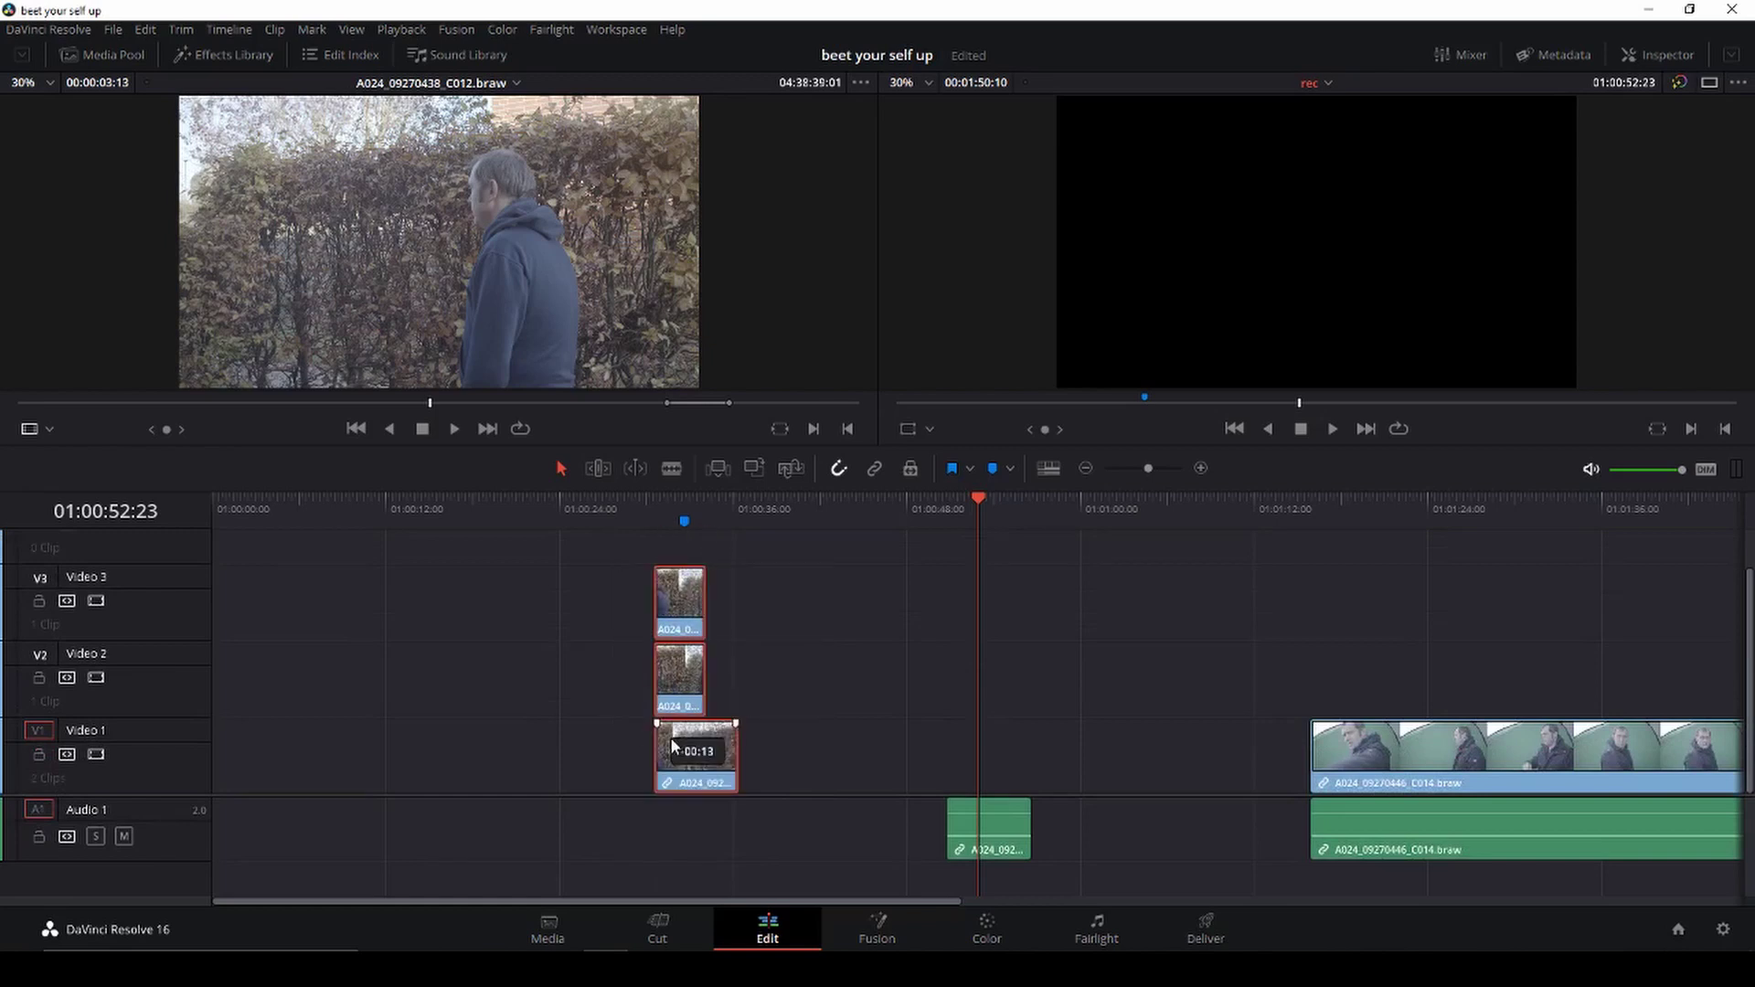
click(653, 510)
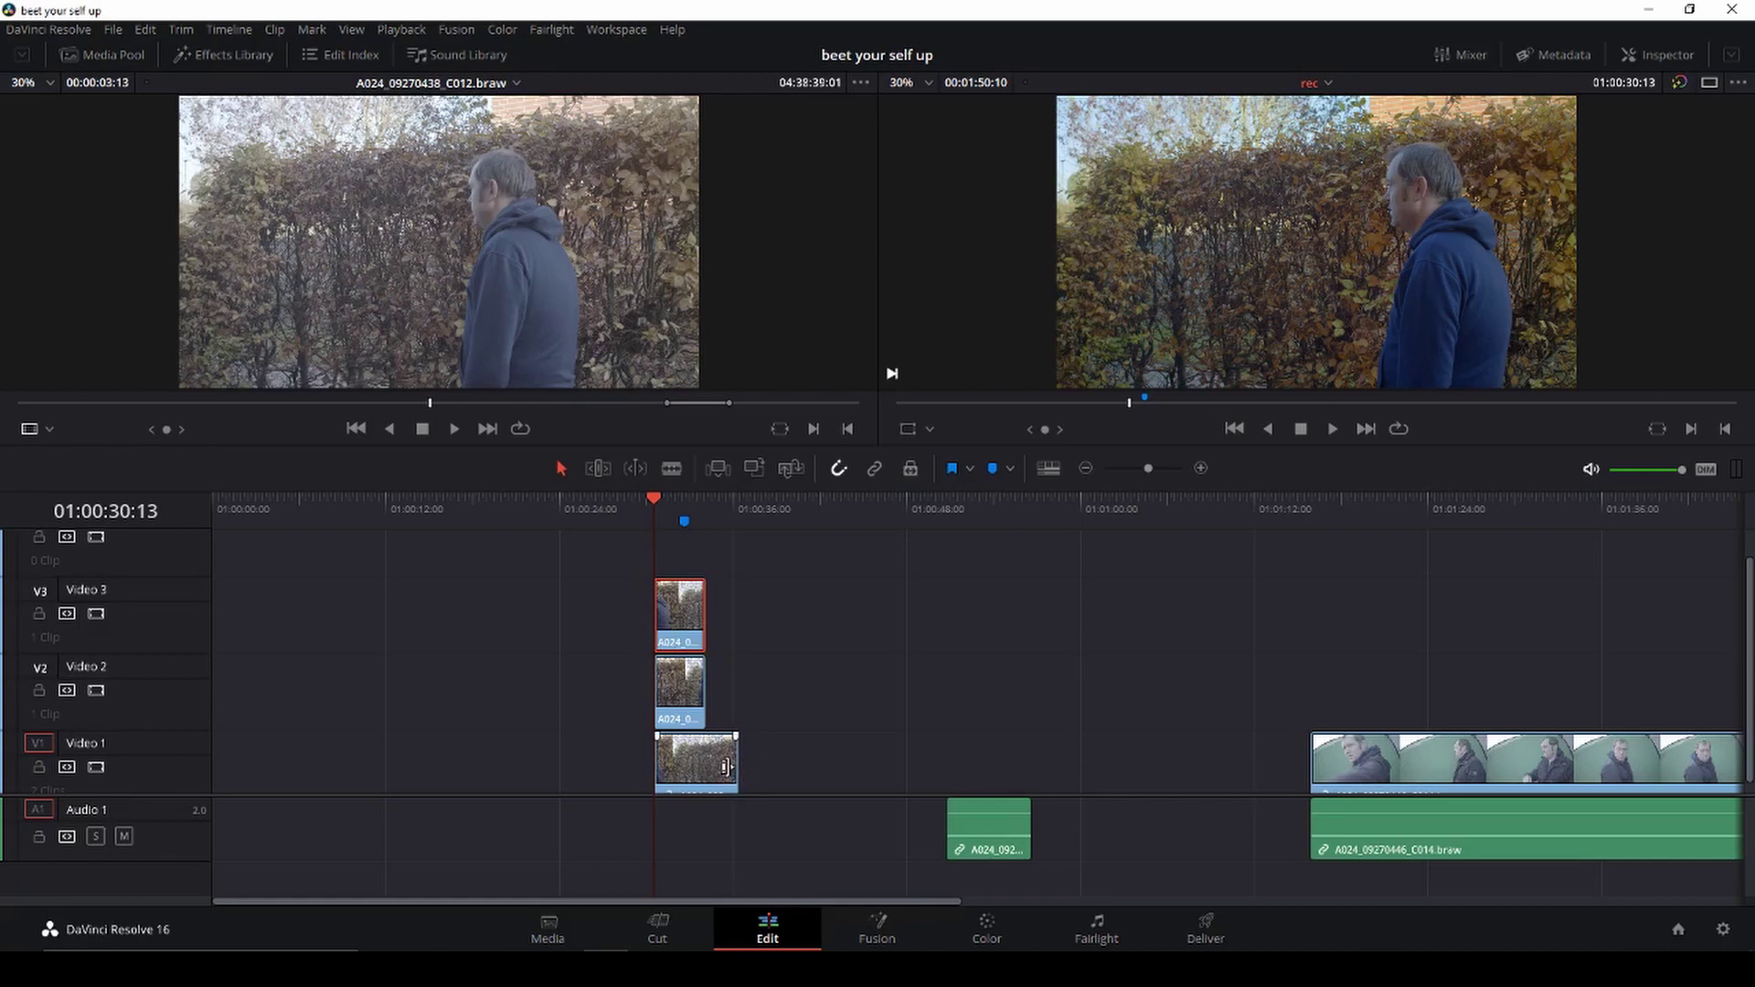
drag(739, 766, 705, 766)
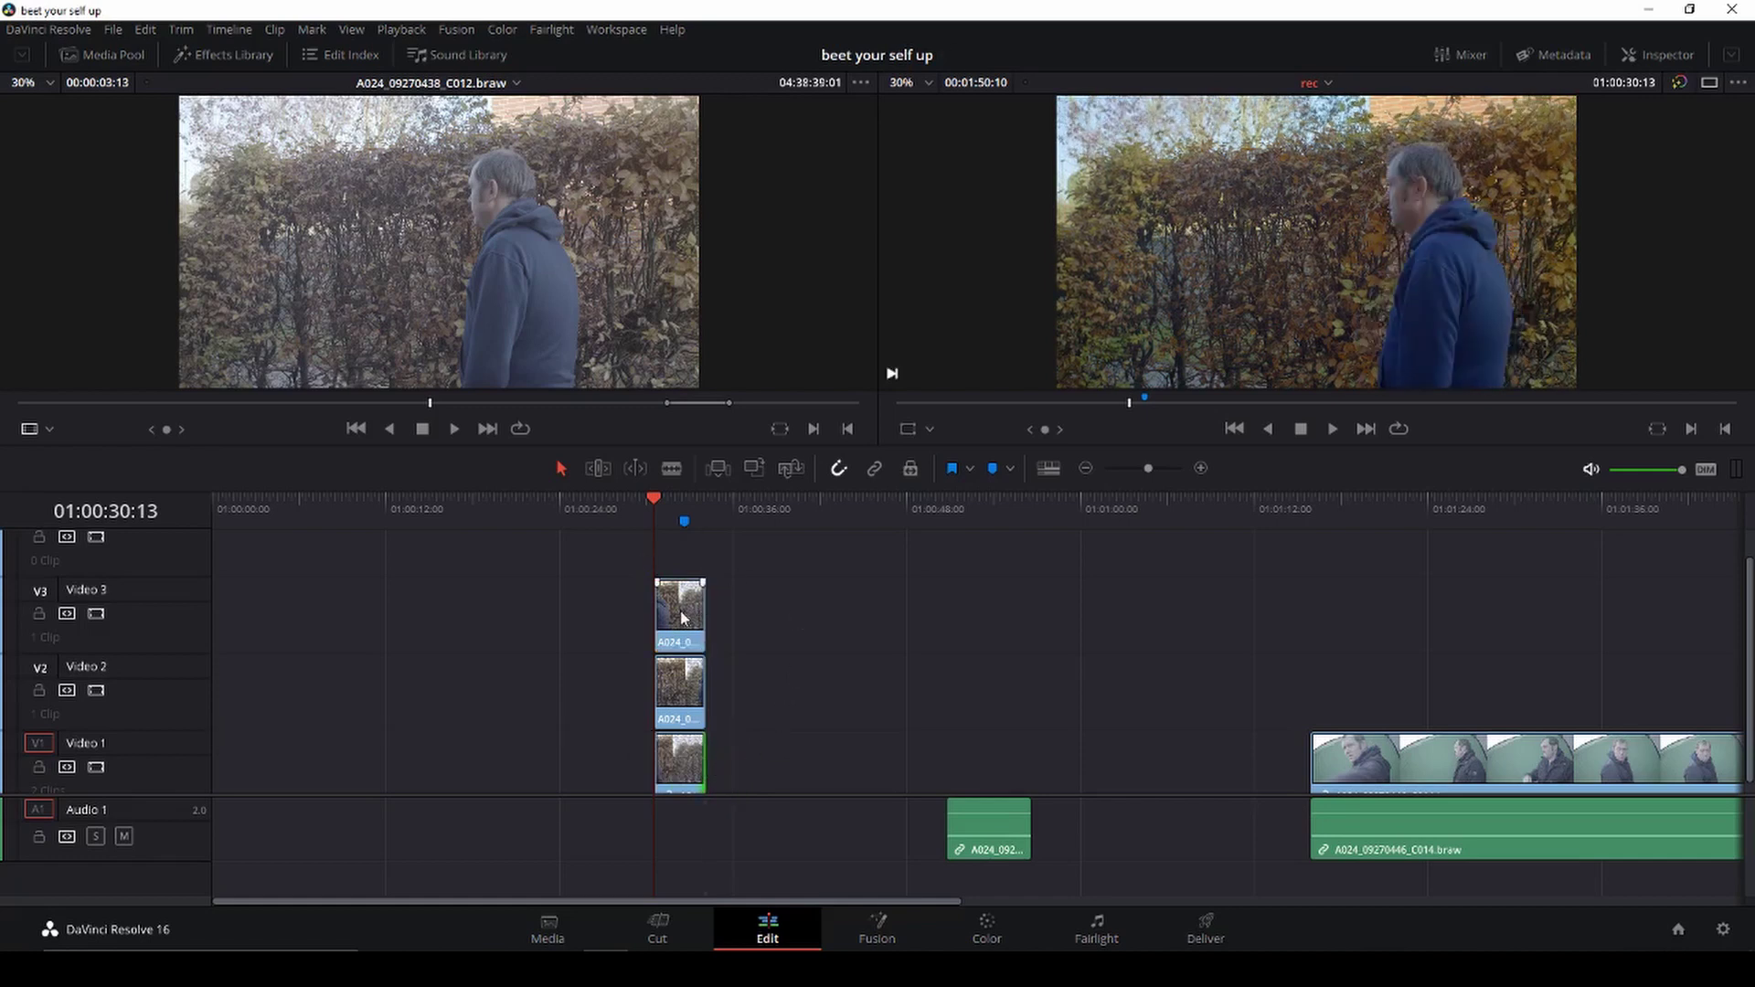
Step: Preview the three stacked clips and select the top Video 3 clip at the marker
key(space)
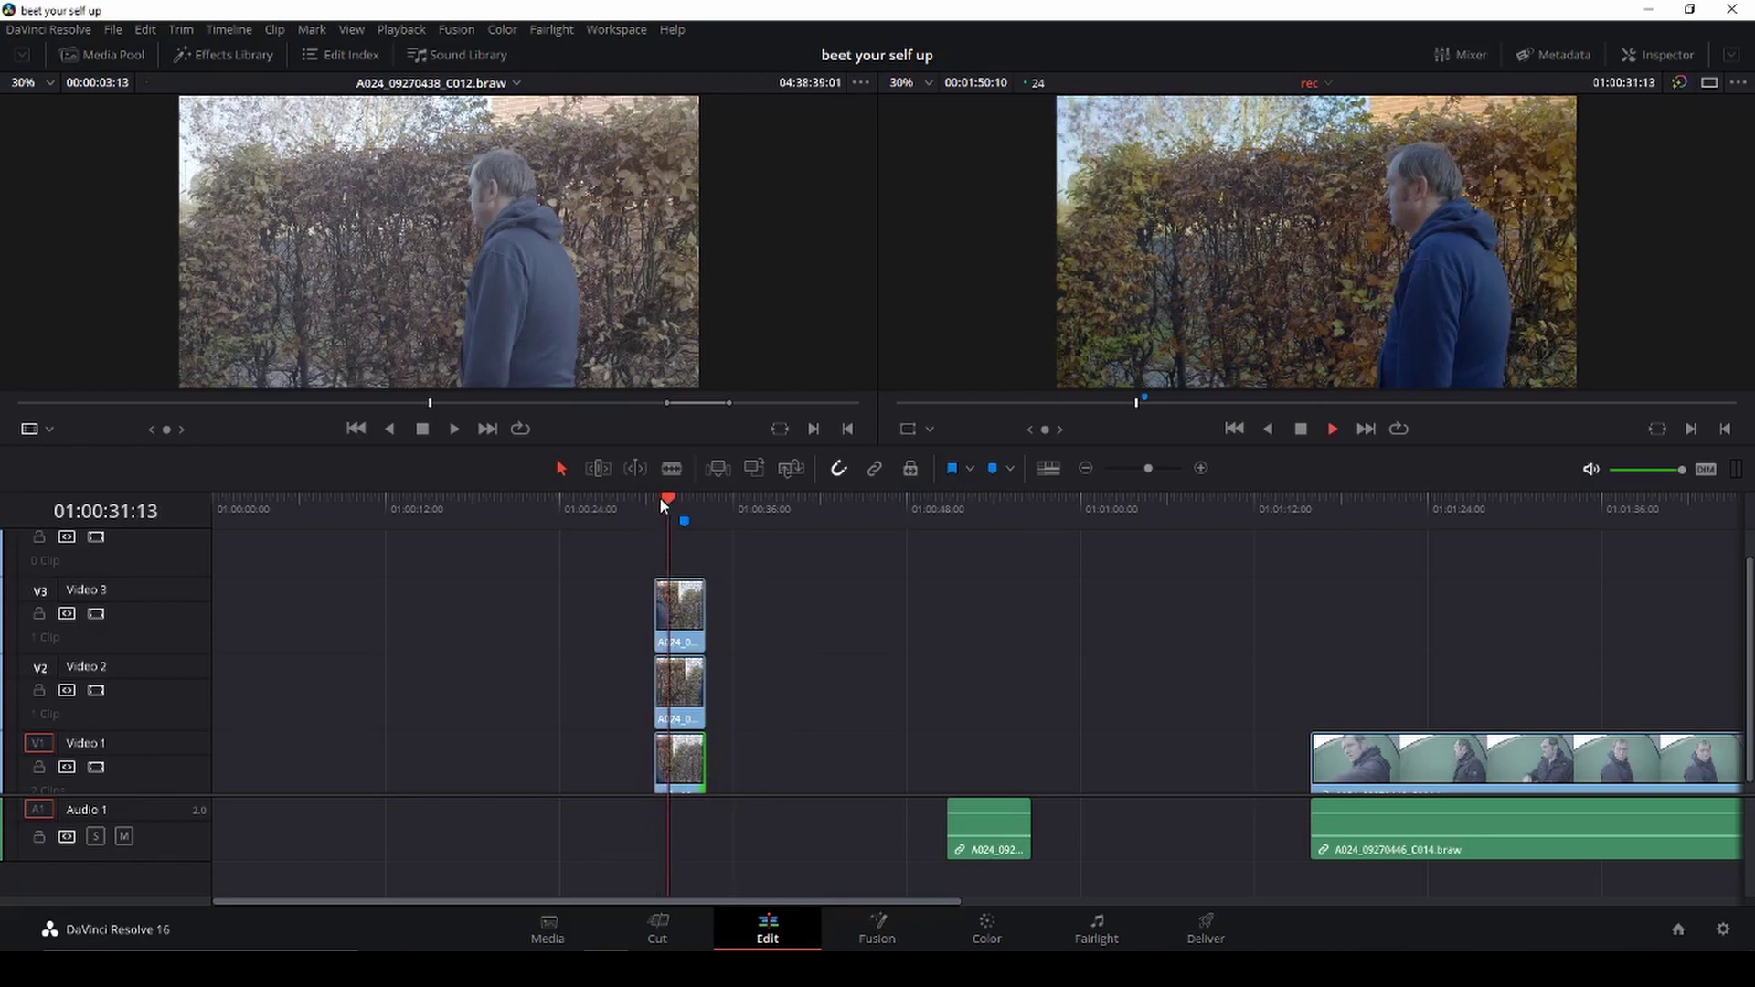
key(space)
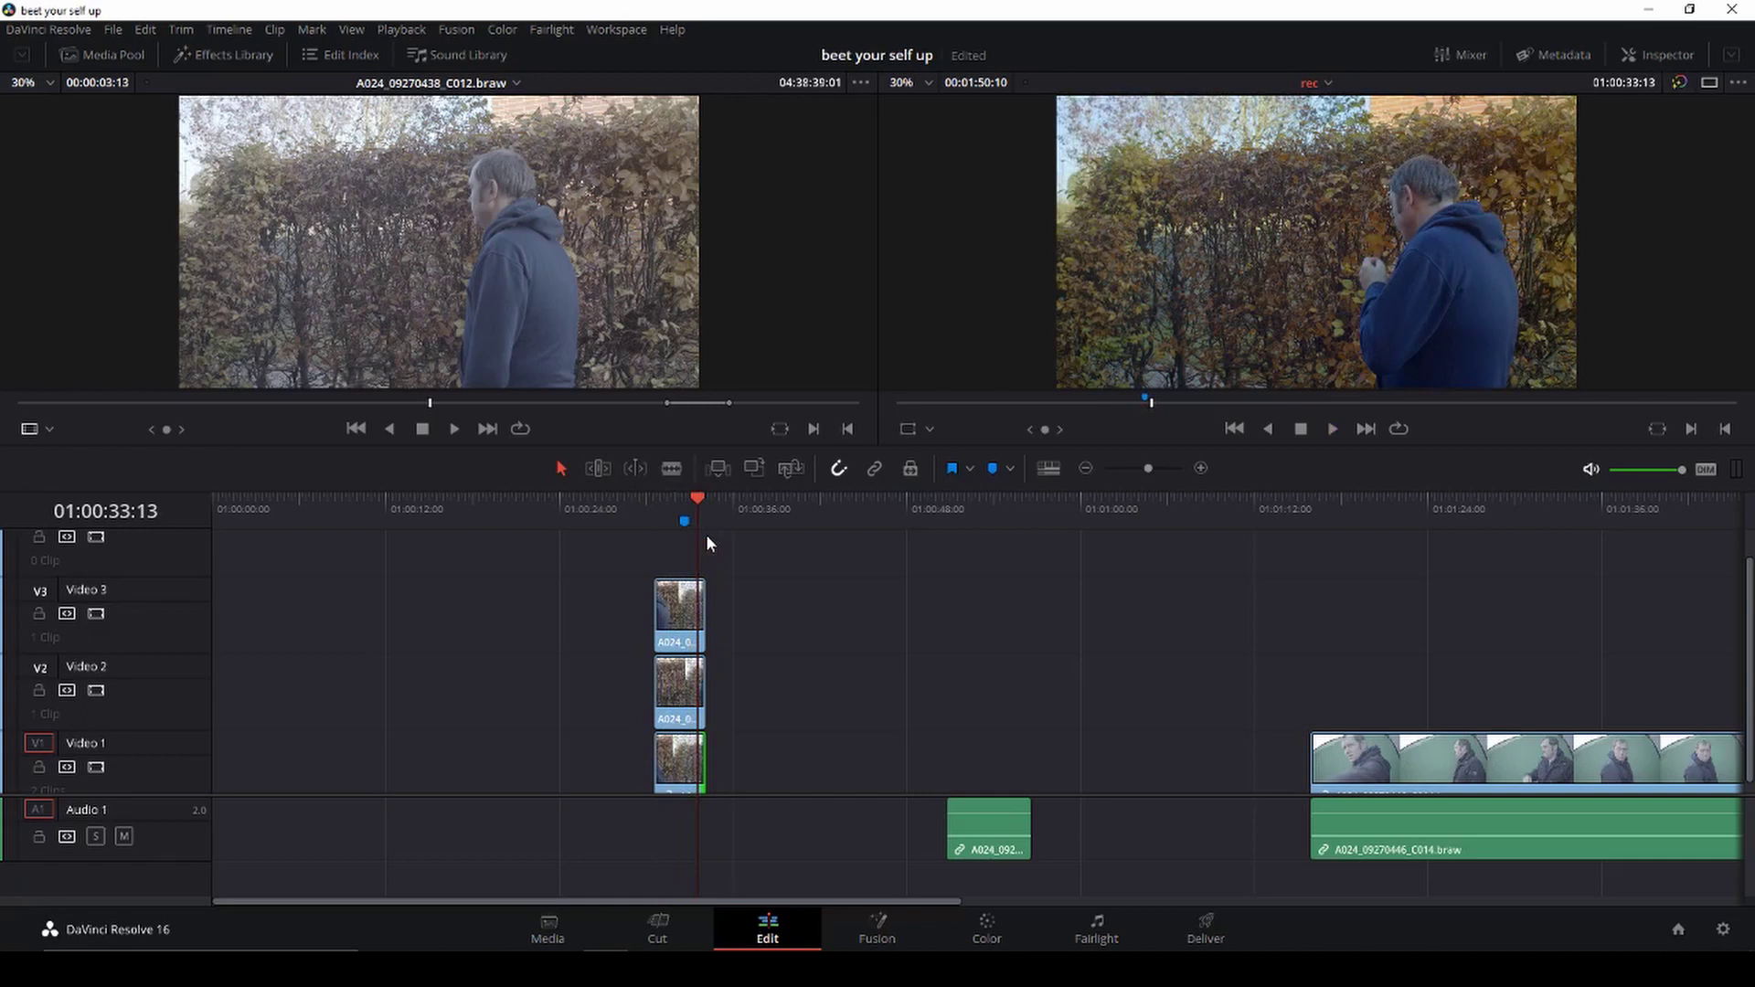
mouse_move(685, 520)
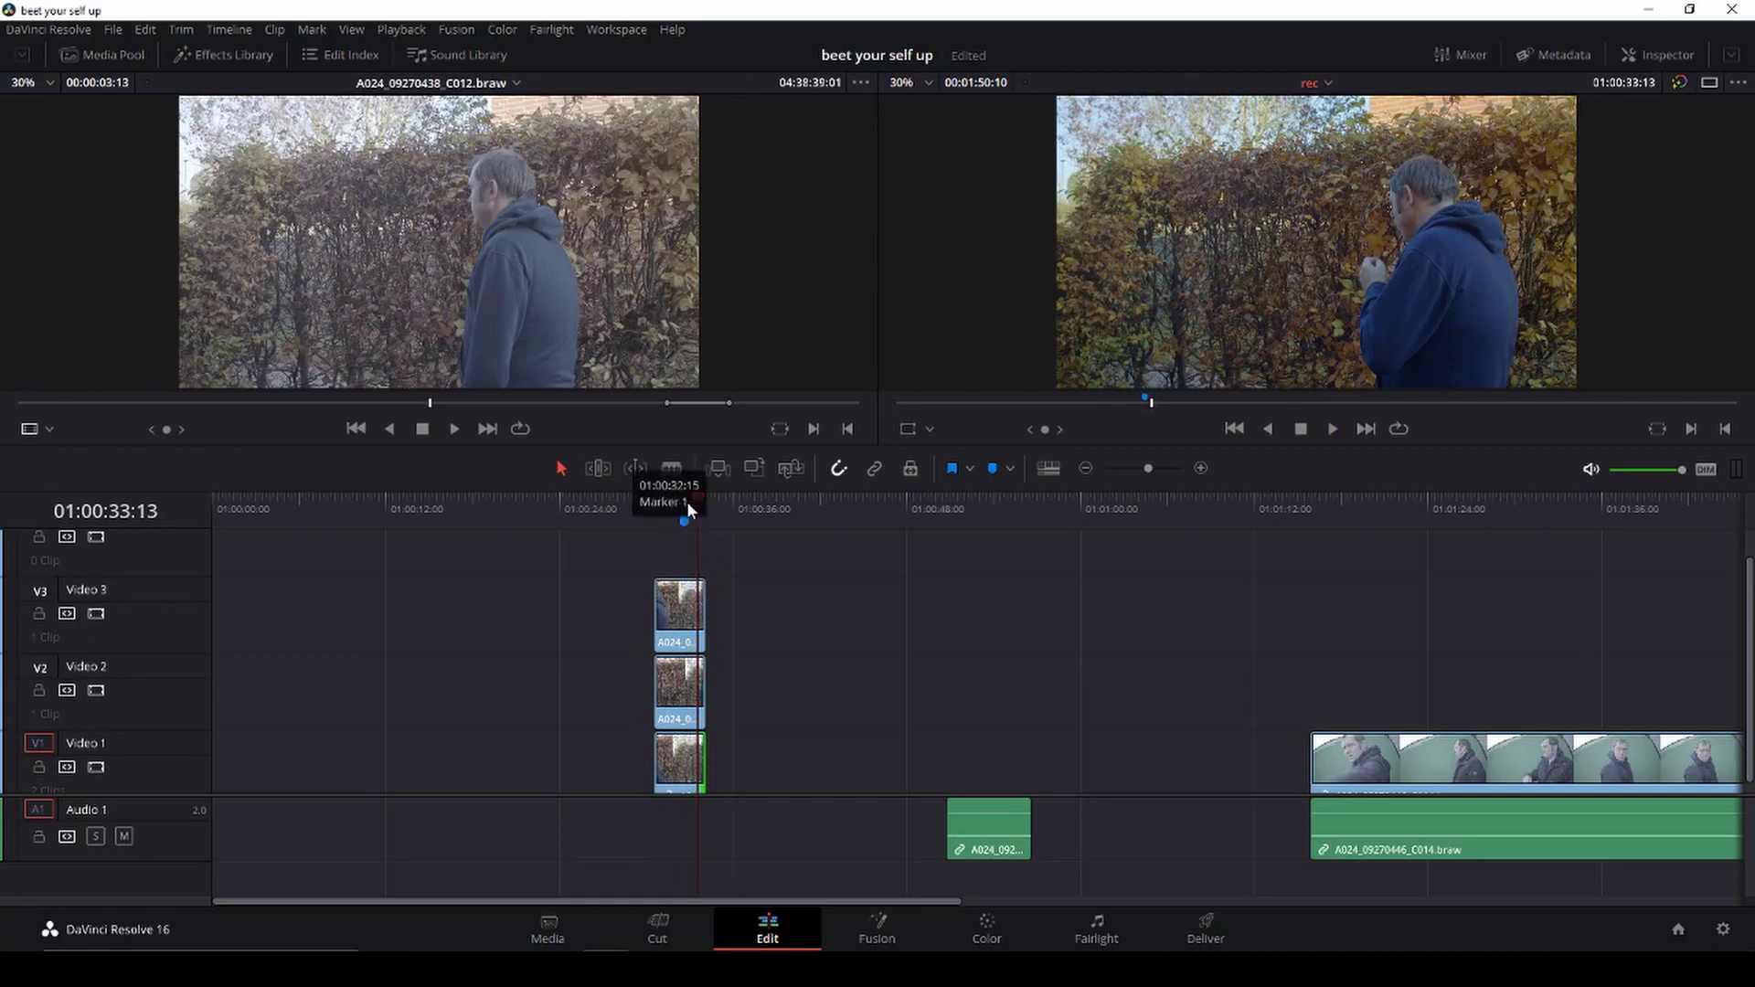
click(687, 506)
click(680, 618)
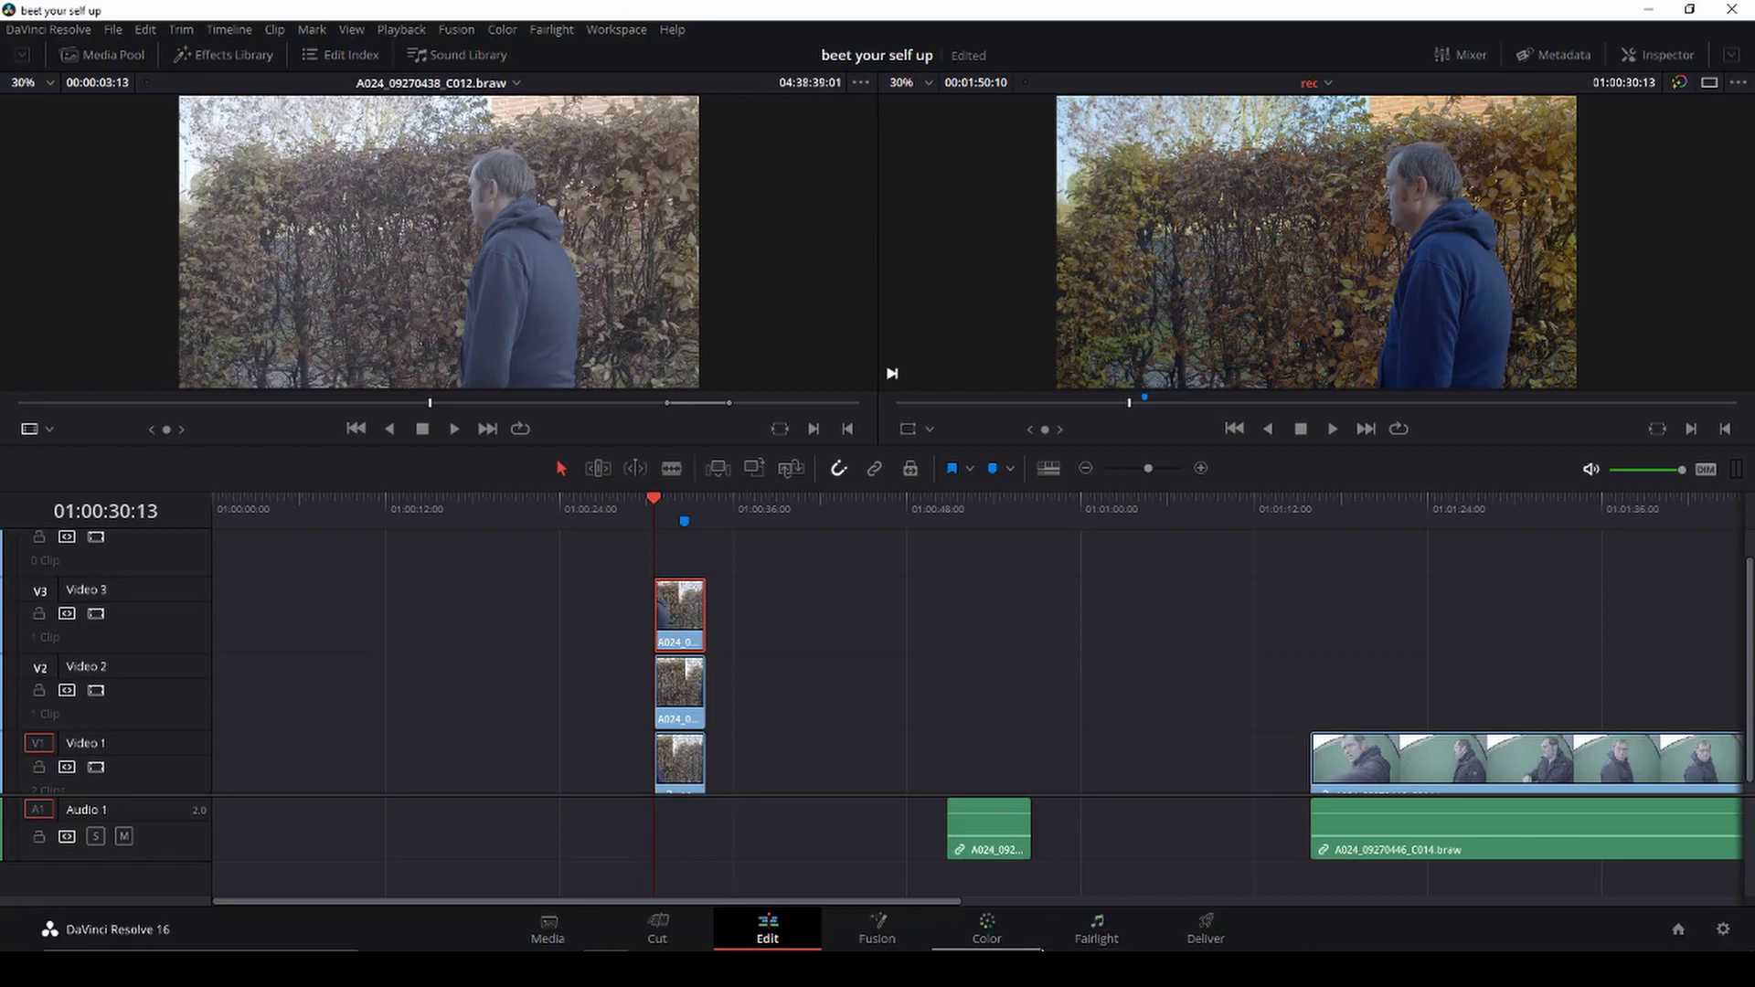
Step: Add a serial node and draw a Curve window around the right-hand man, up to the frame top
click(990, 933)
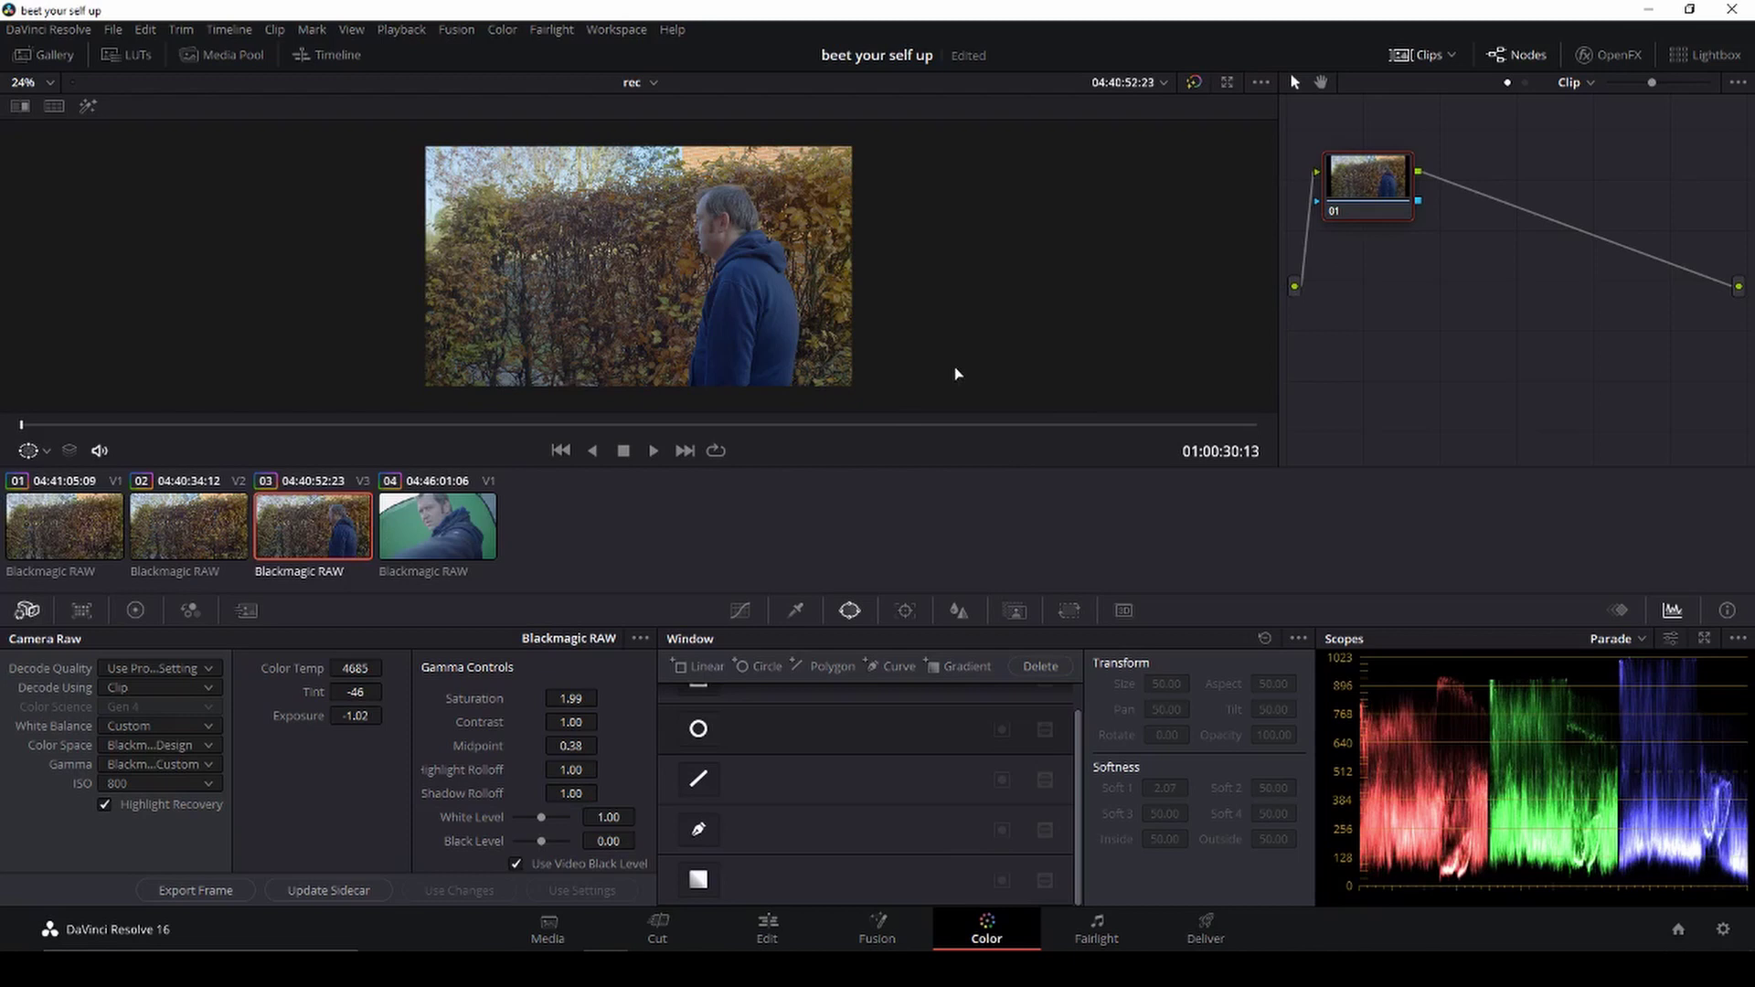
key(alt+s)
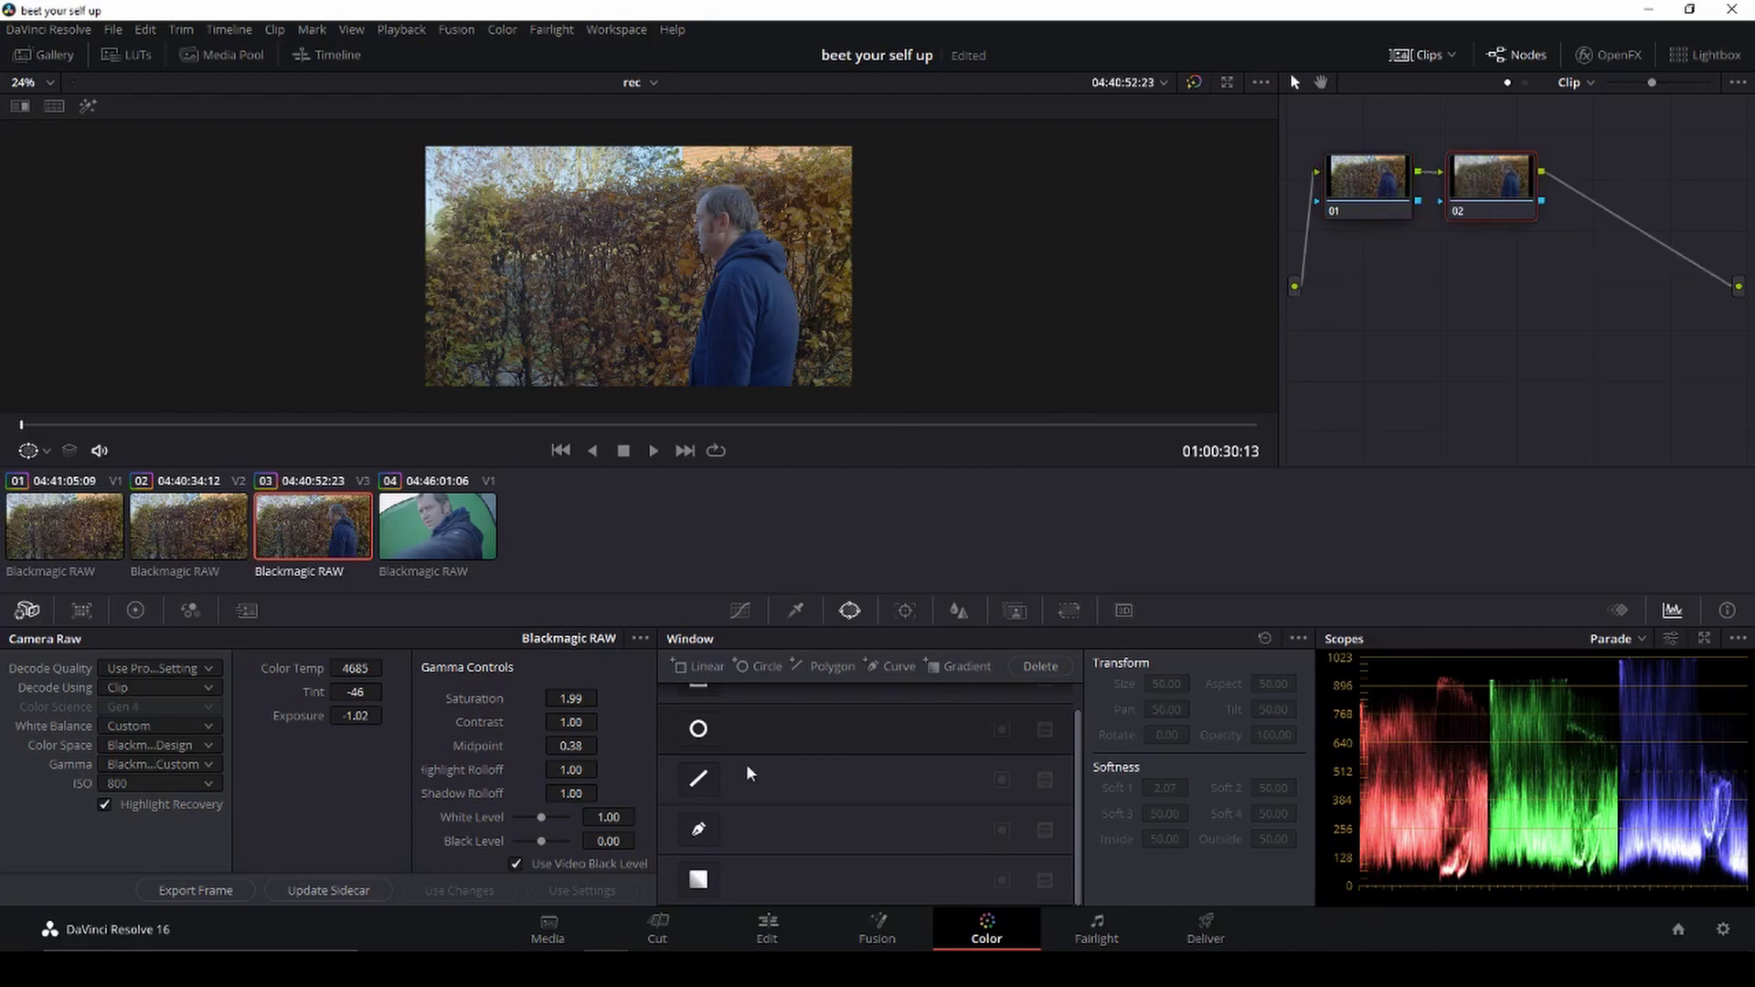
click(705, 829)
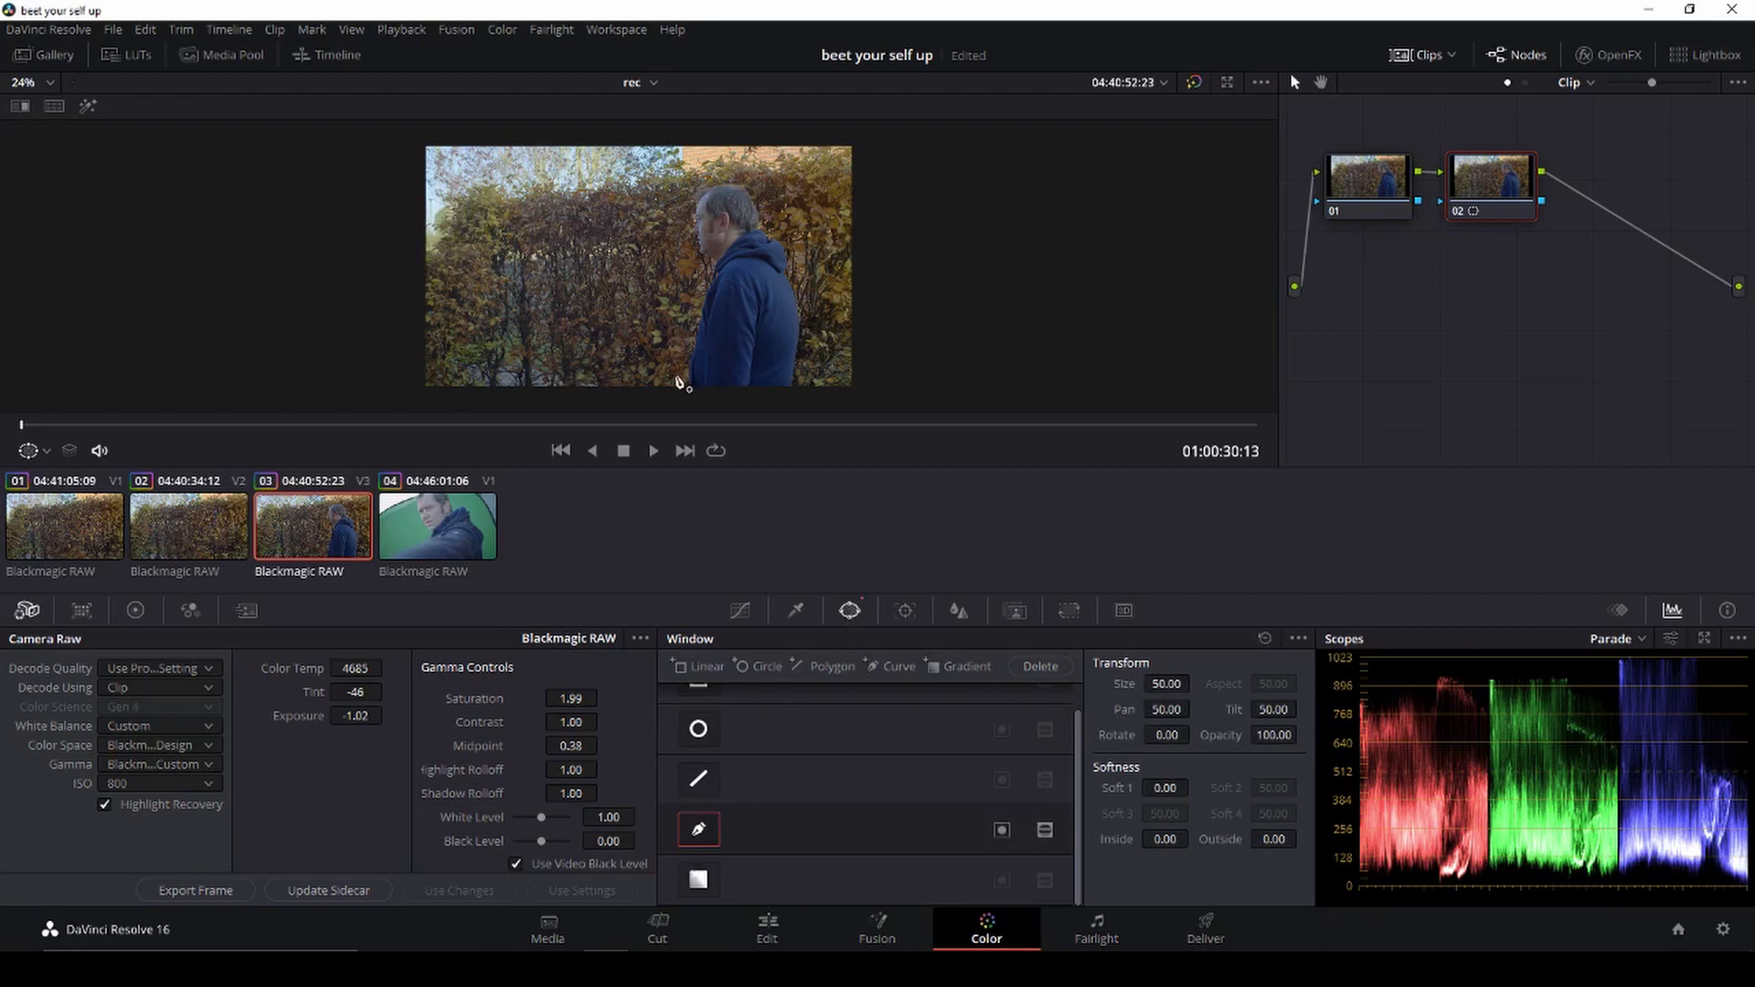
scroll(682, 383, up, 1)
scroll(690, 399, down, 1)
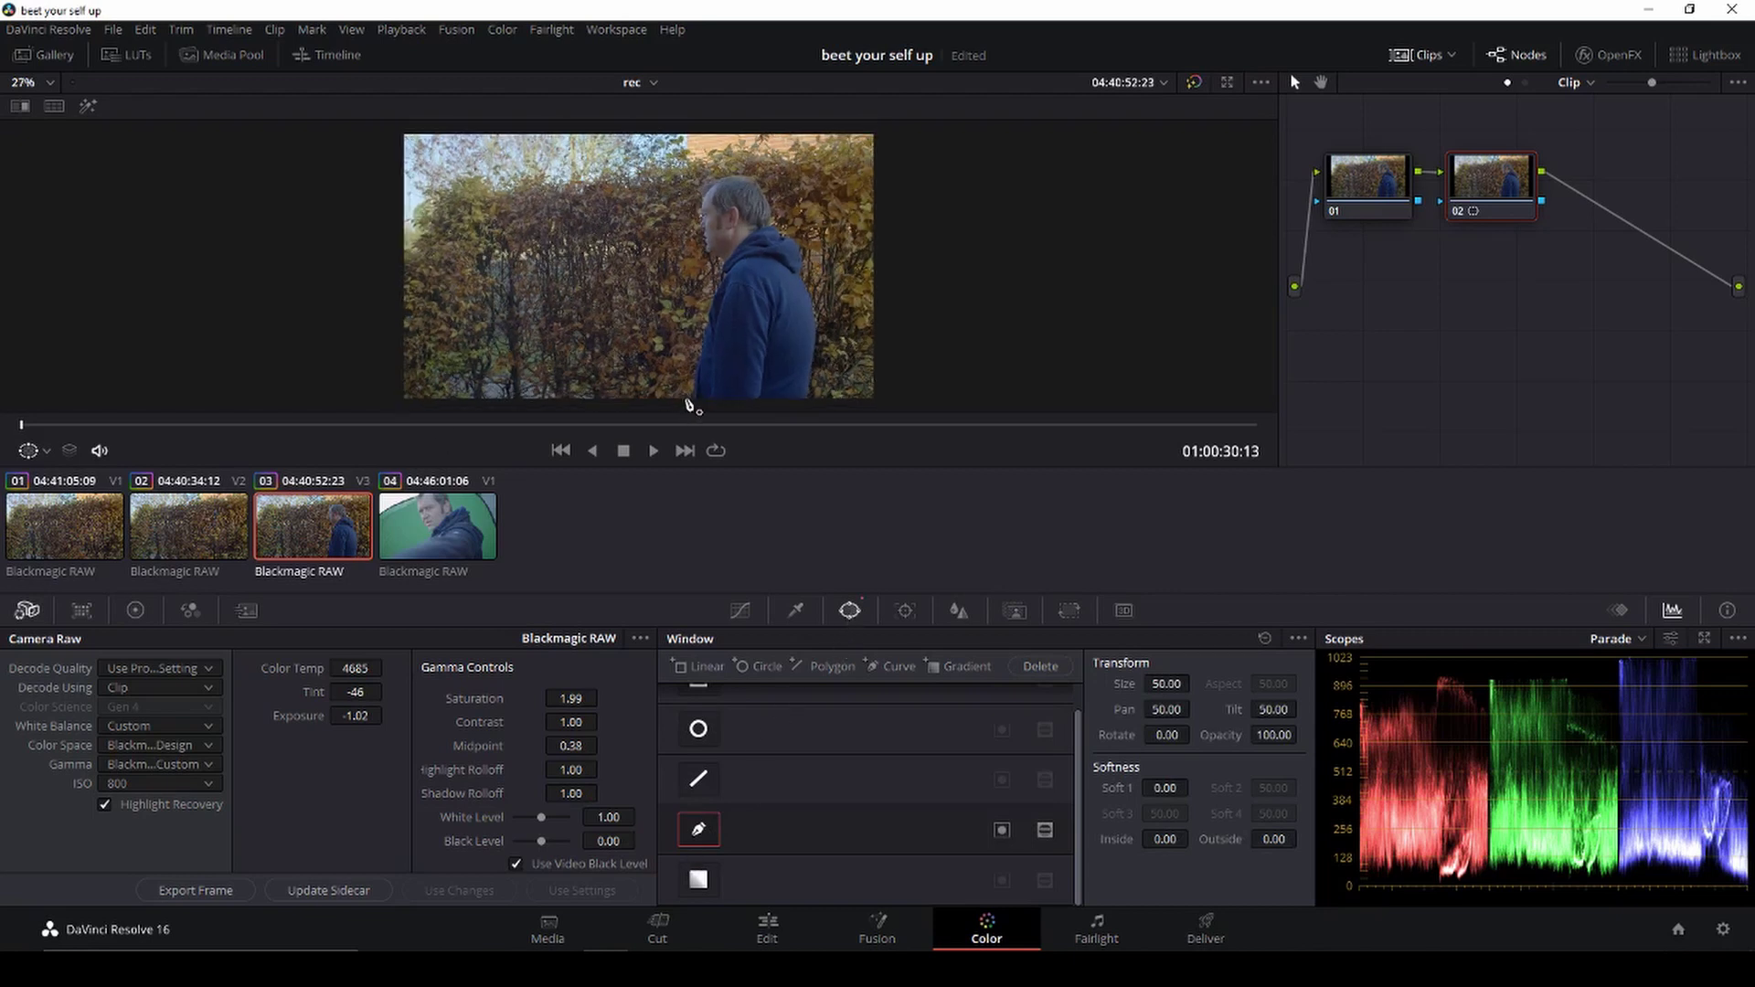
click(686, 401)
click(703, 250)
click(687, 203)
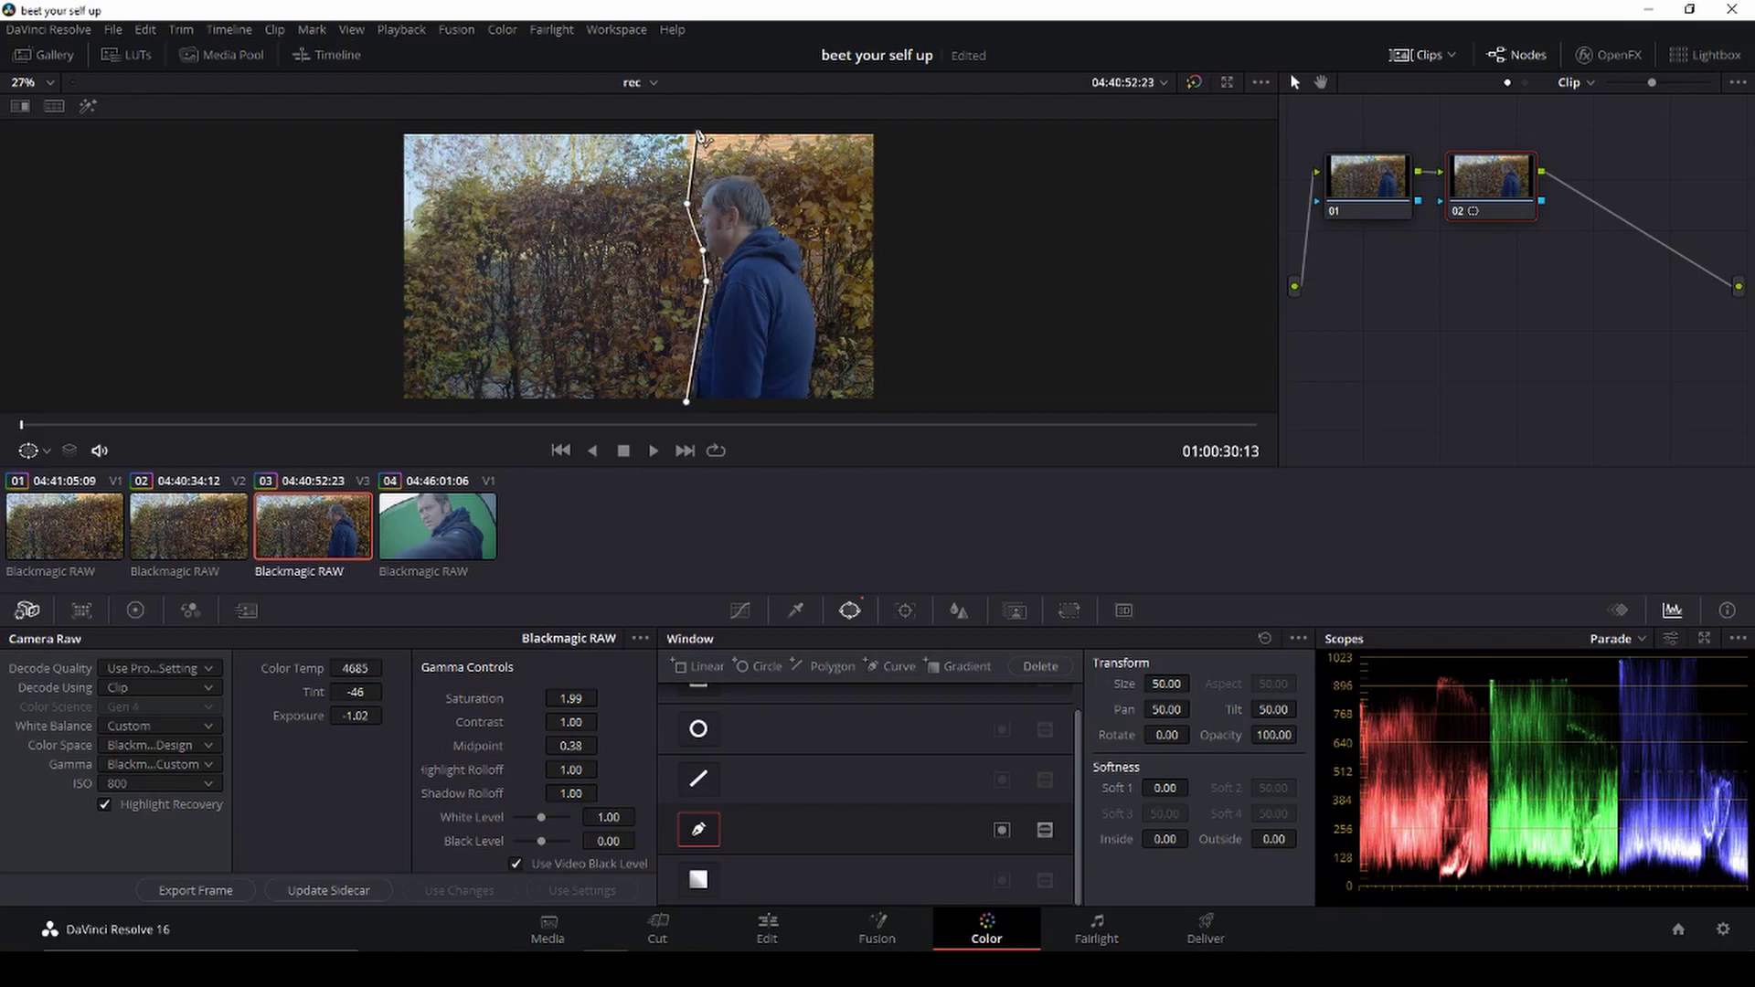
click(697, 126)
click(974, 127)
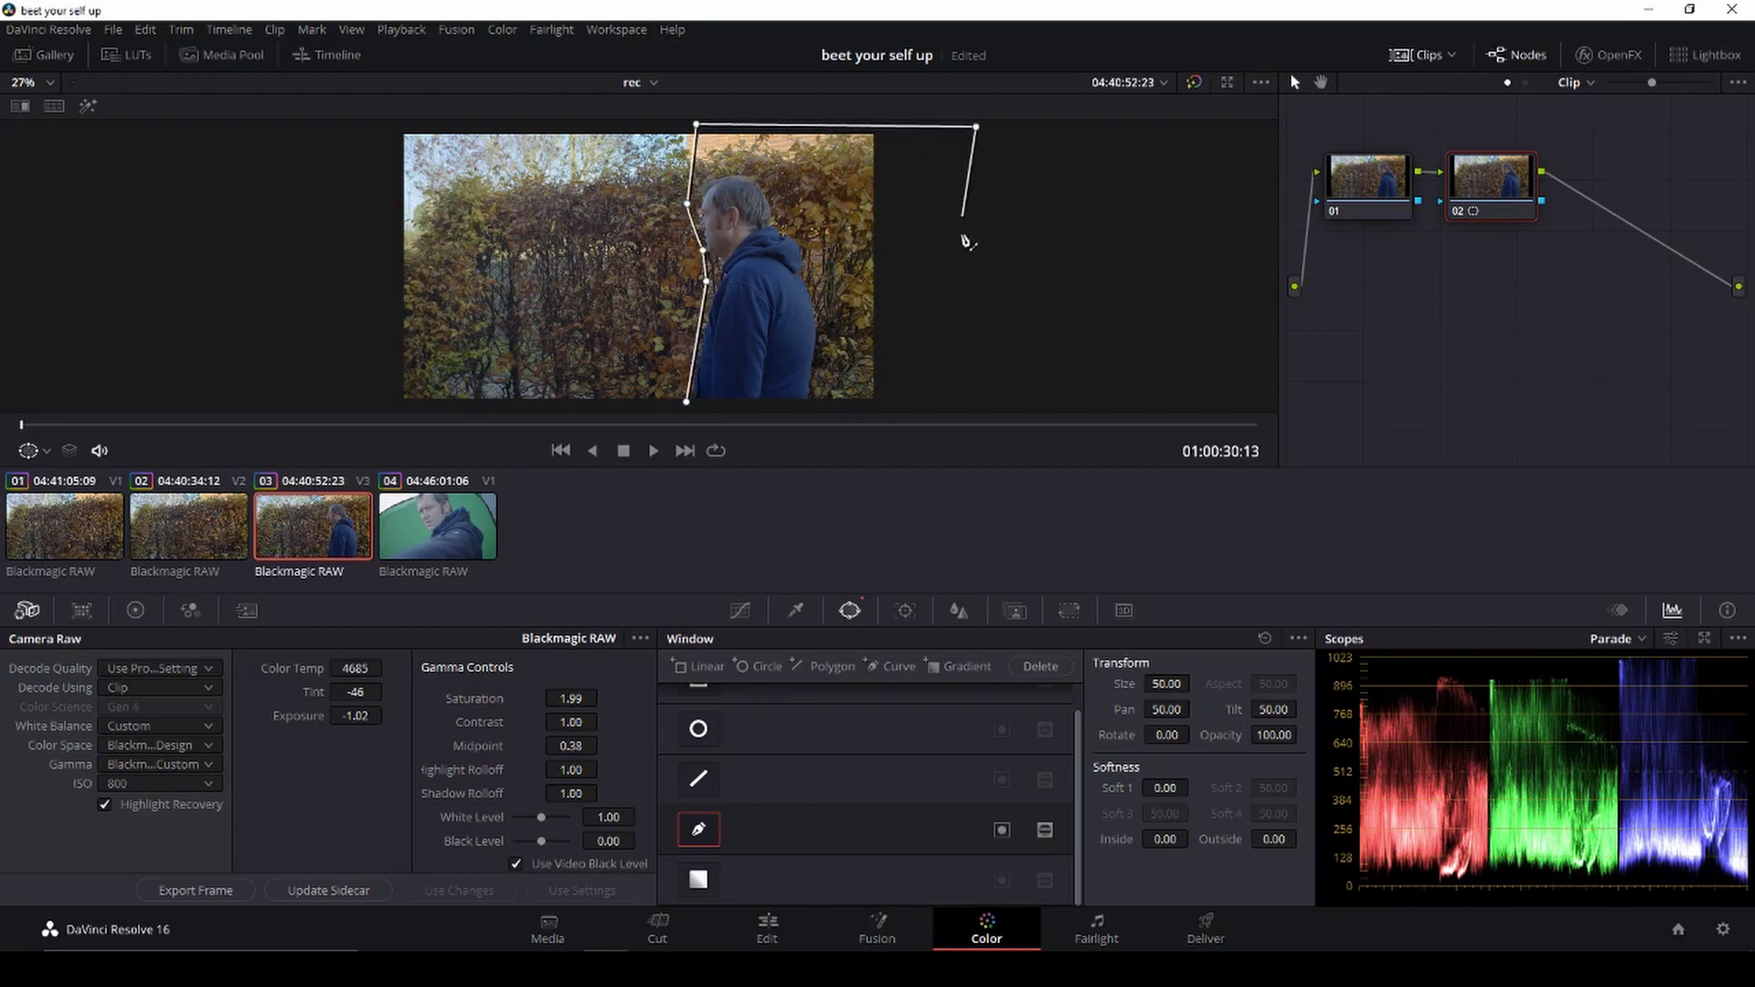
scroll(966, 350, down, 1)
click(920, 403)
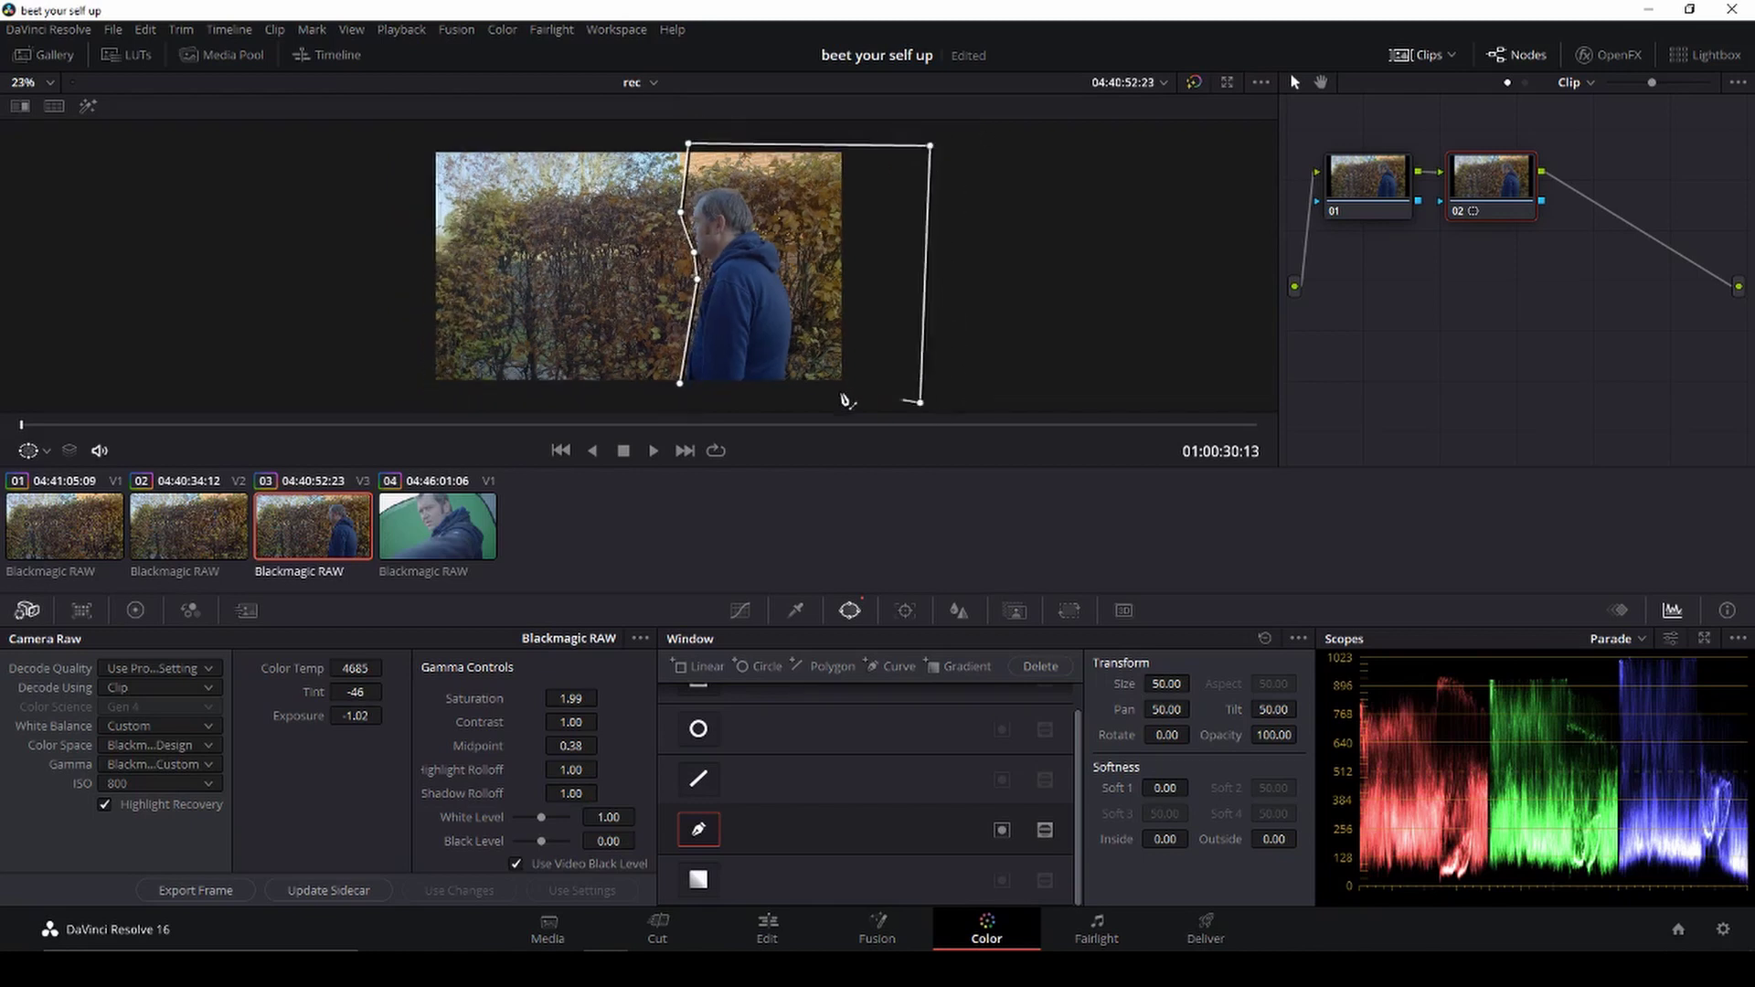
click(682, 392)
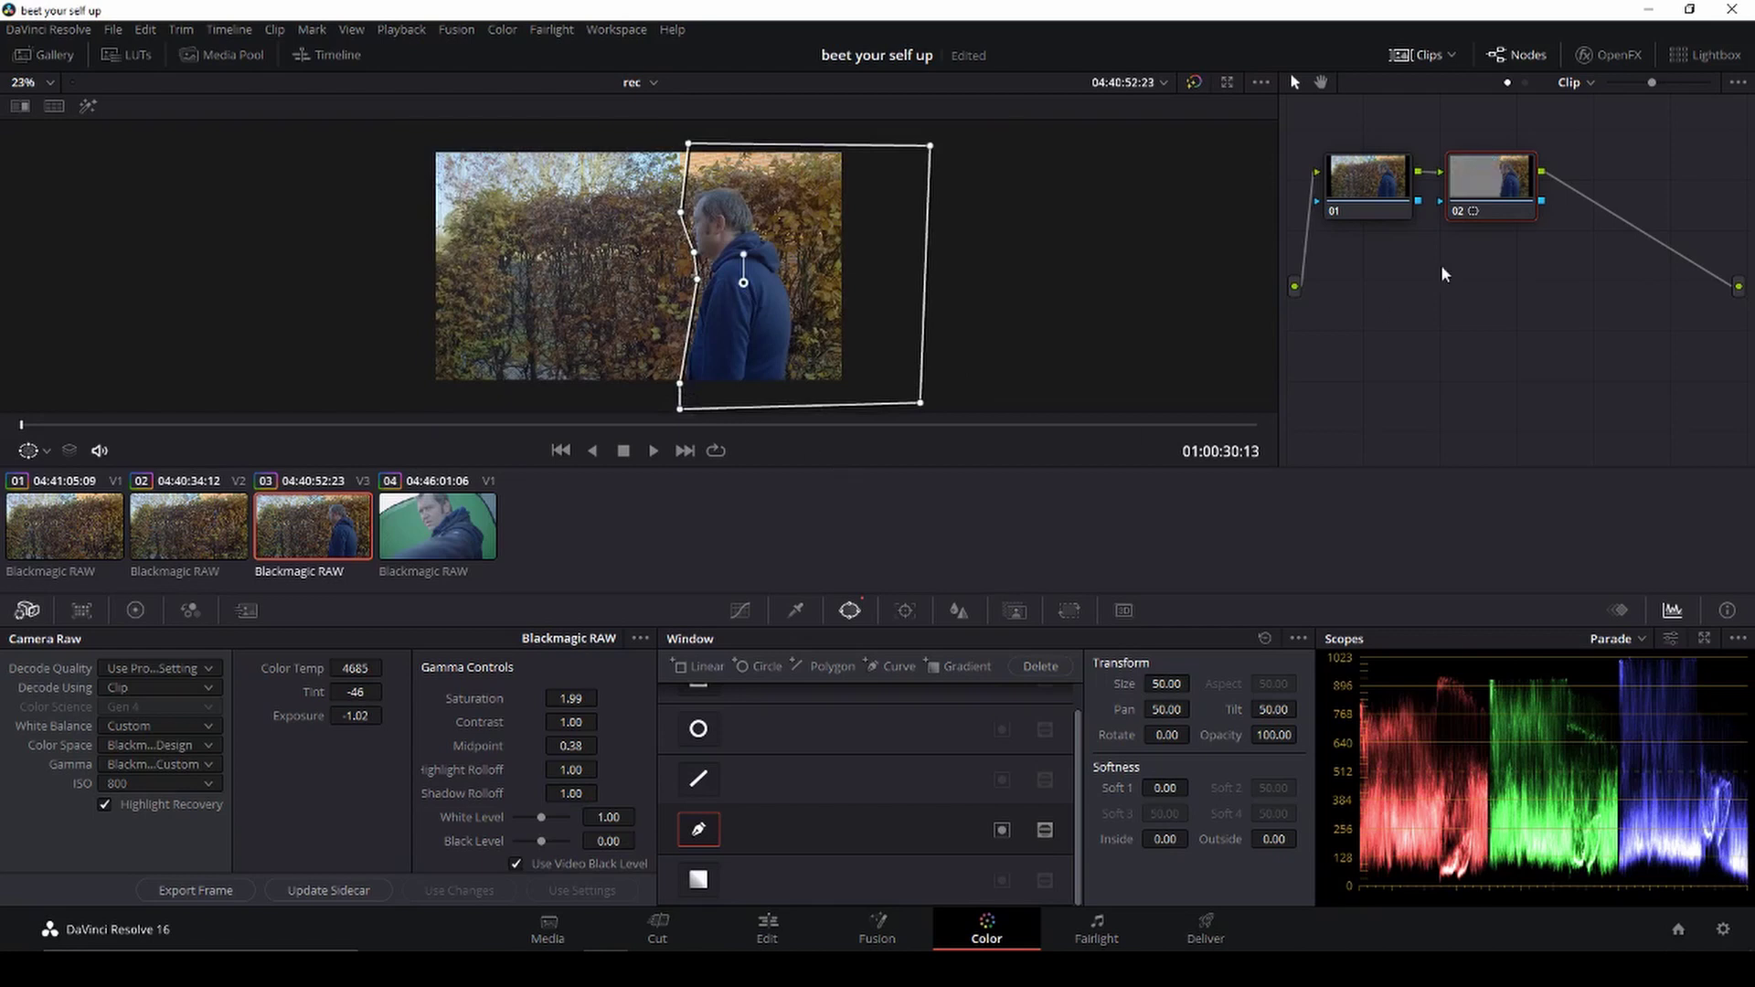
Step: Add an alpha output to the node graph and play the masked composite
right_click(1513, 299)
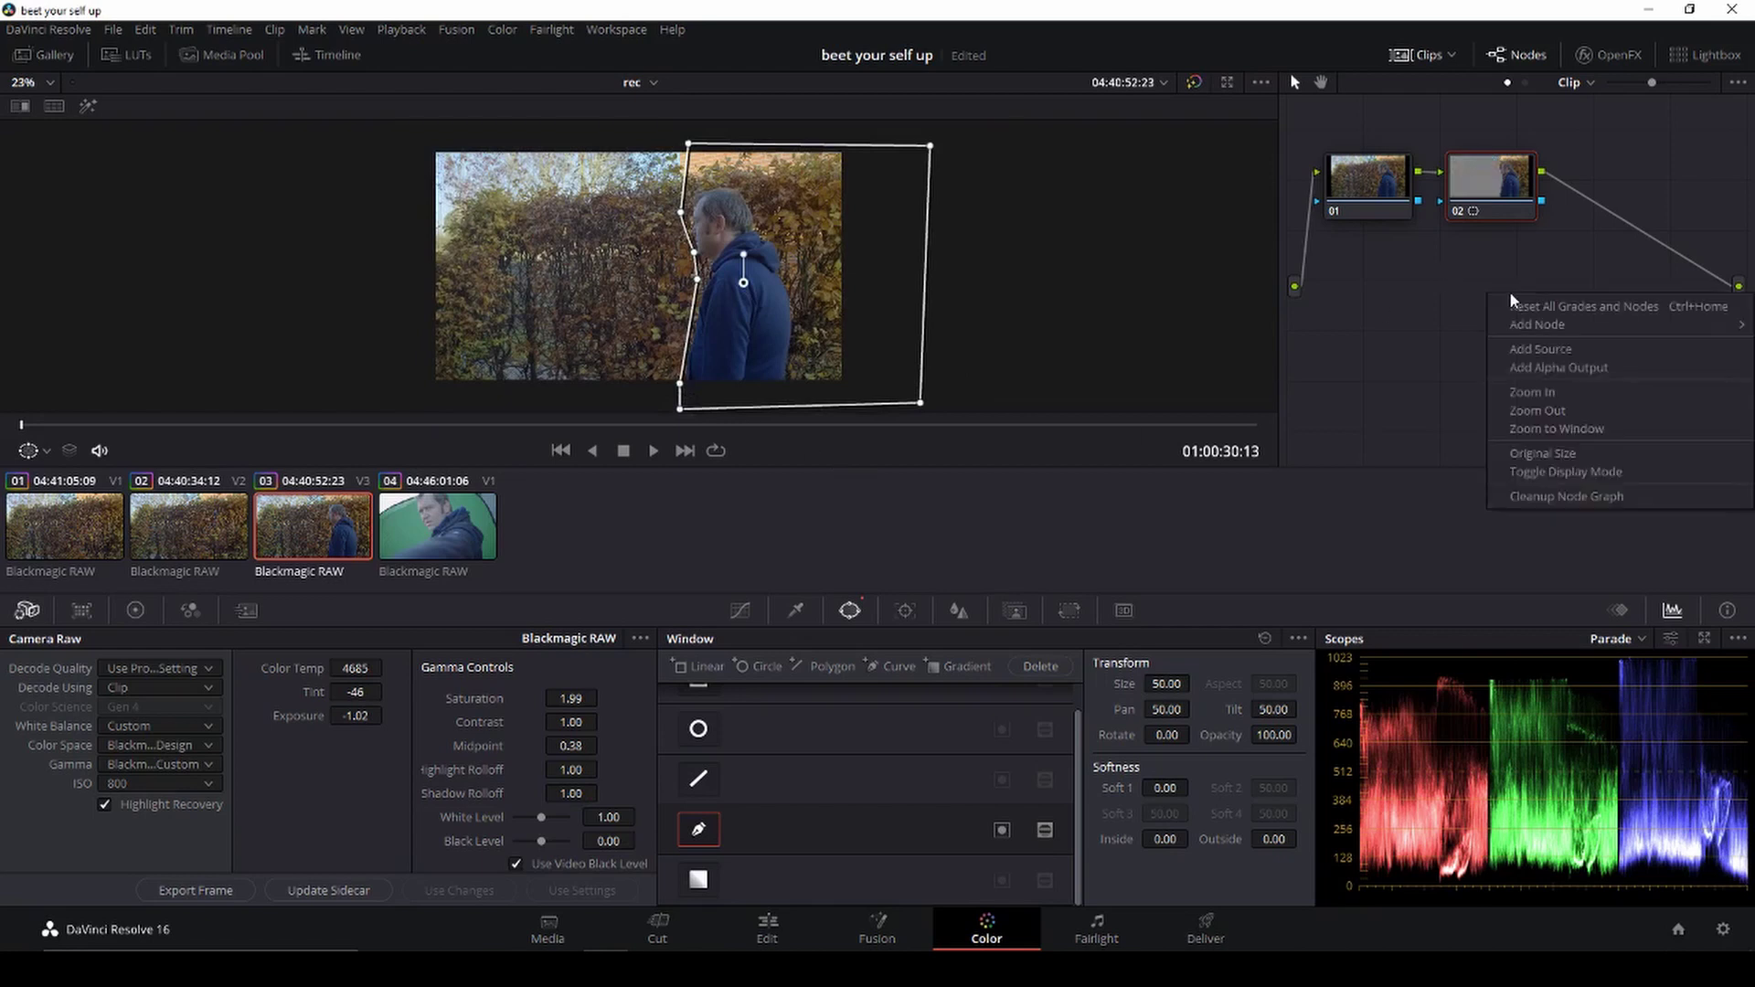
click(1570, 367)
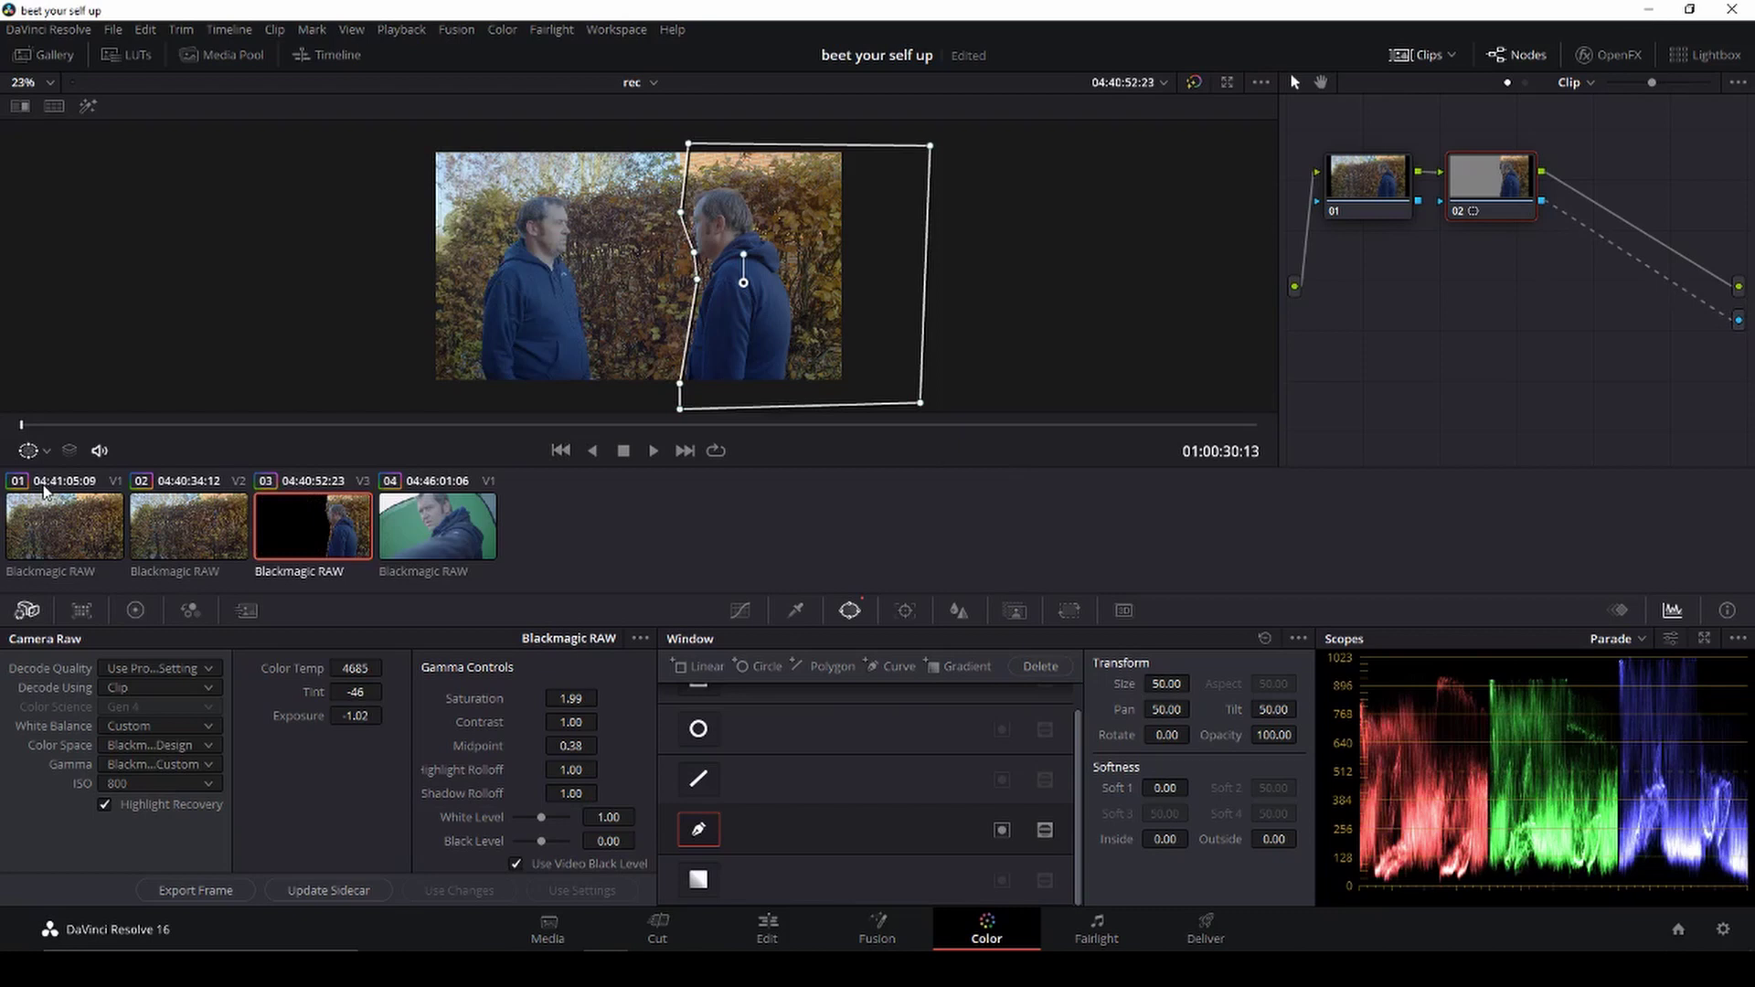
key(space)
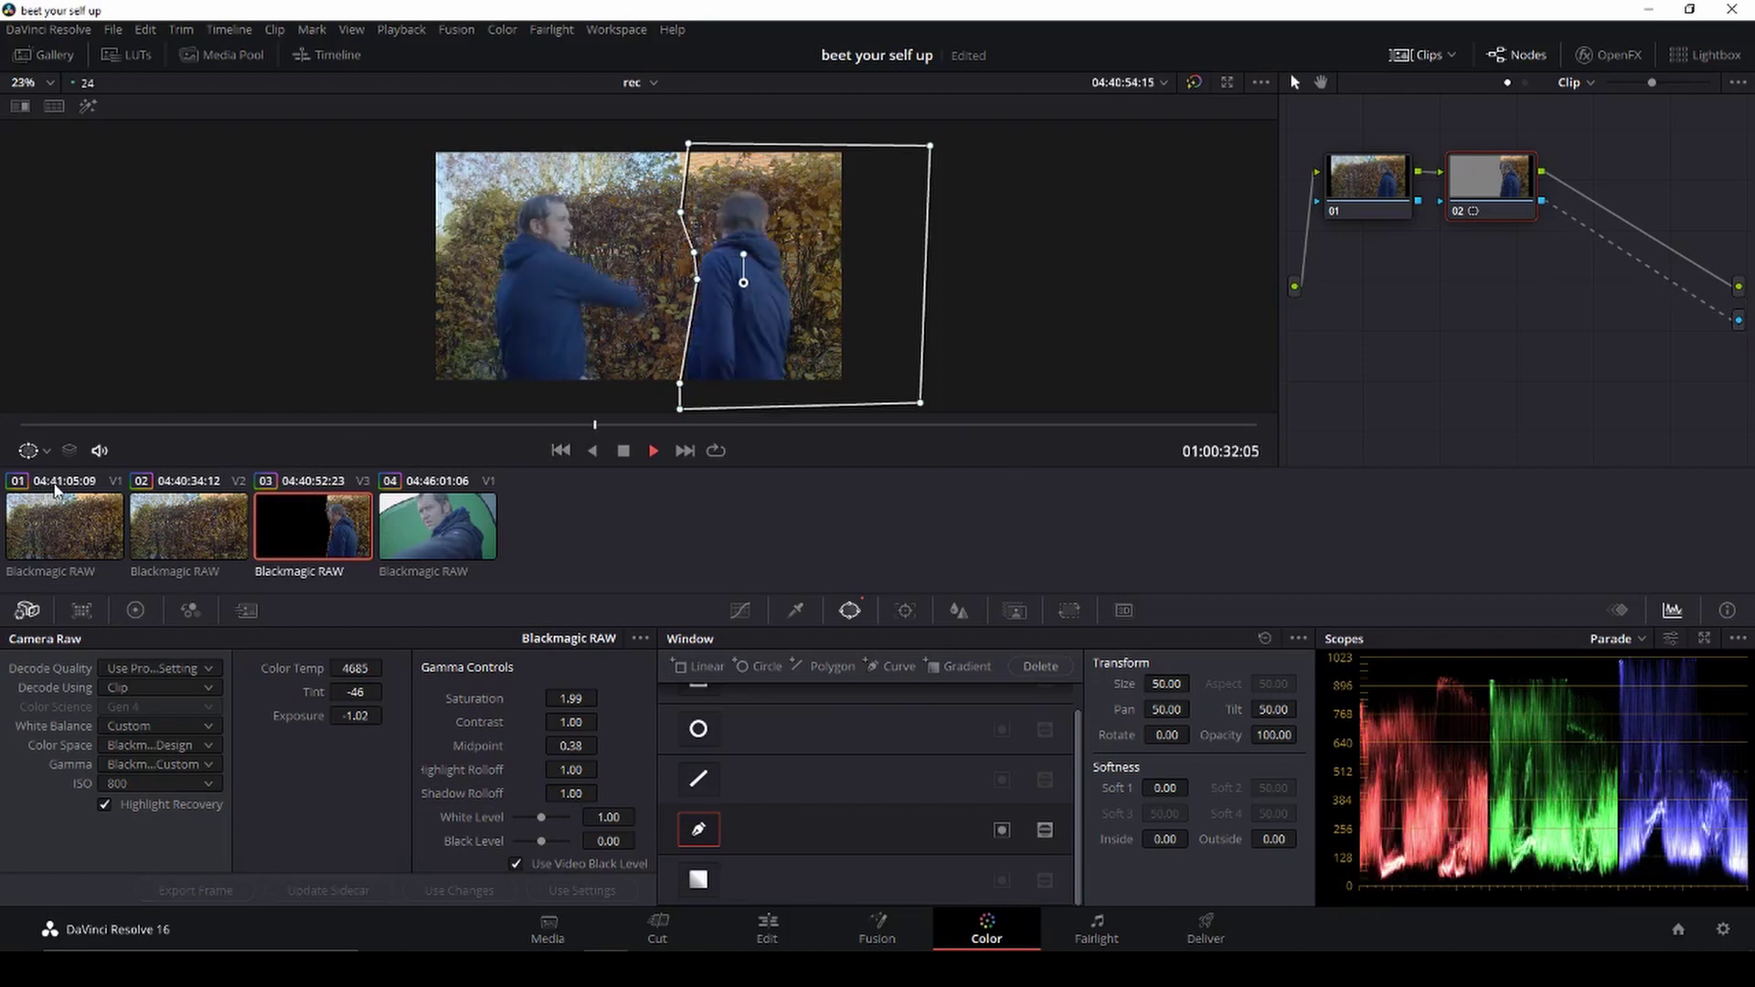
Step: Set the window tracker to Frame mode and move to where the punch begins
key(space)
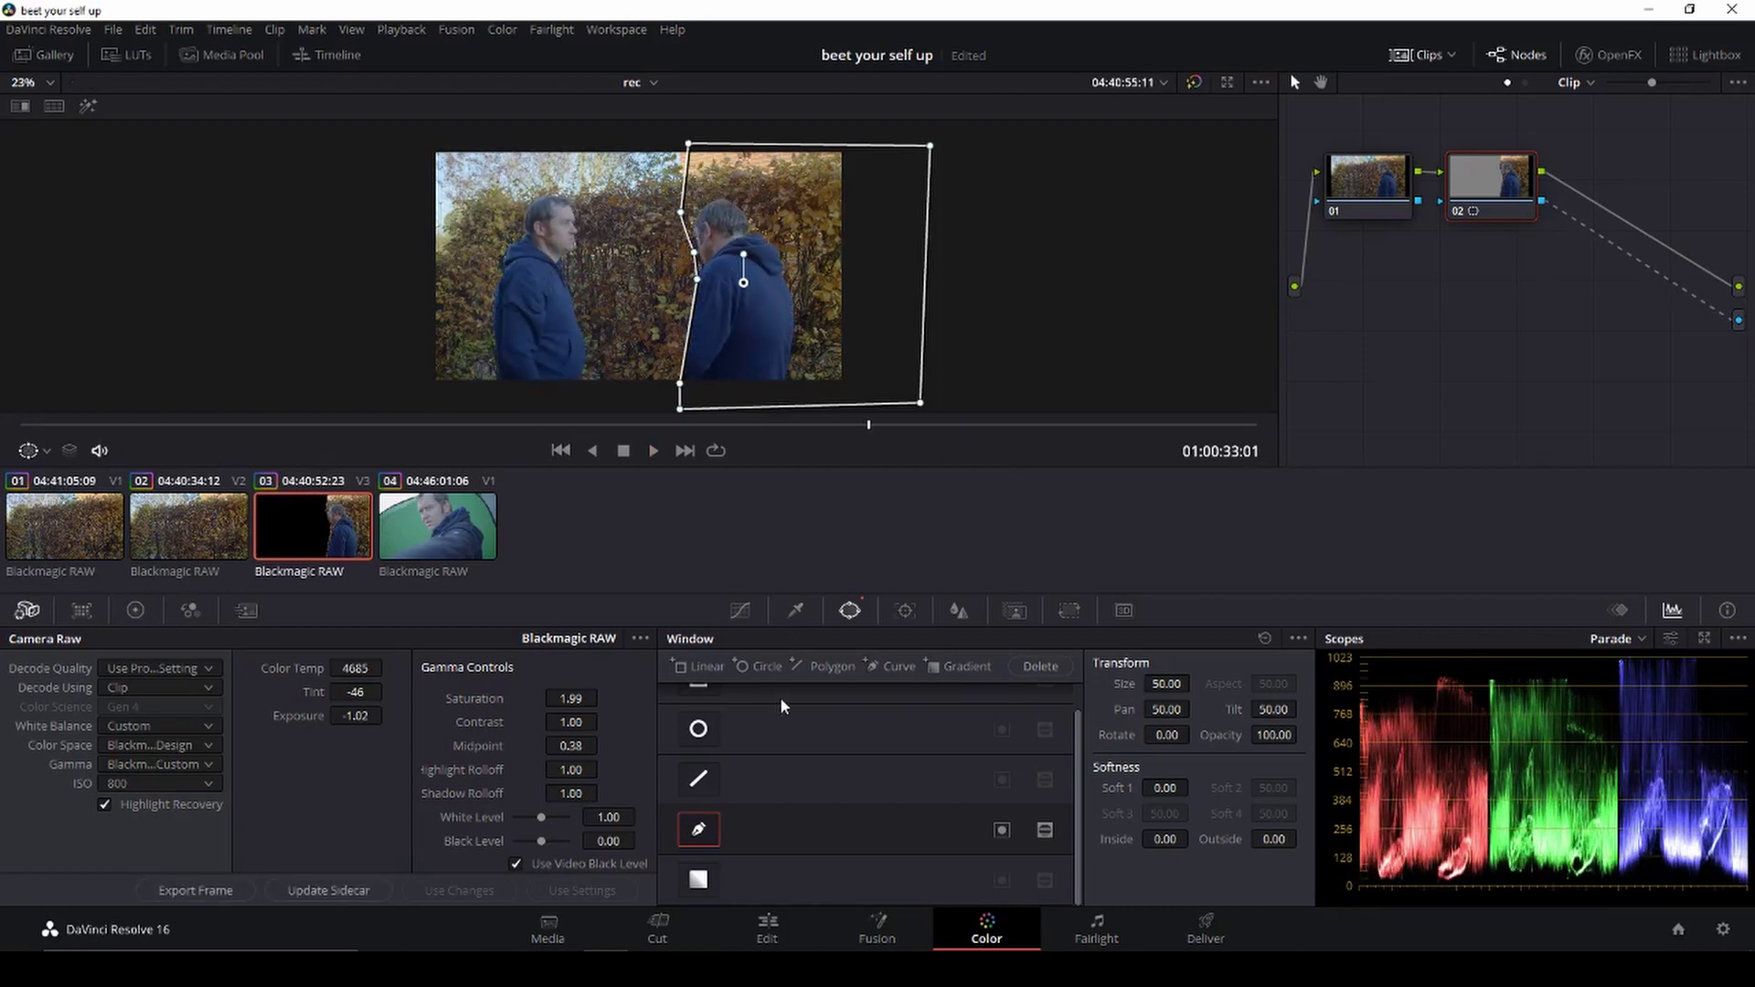
click(903, 612)
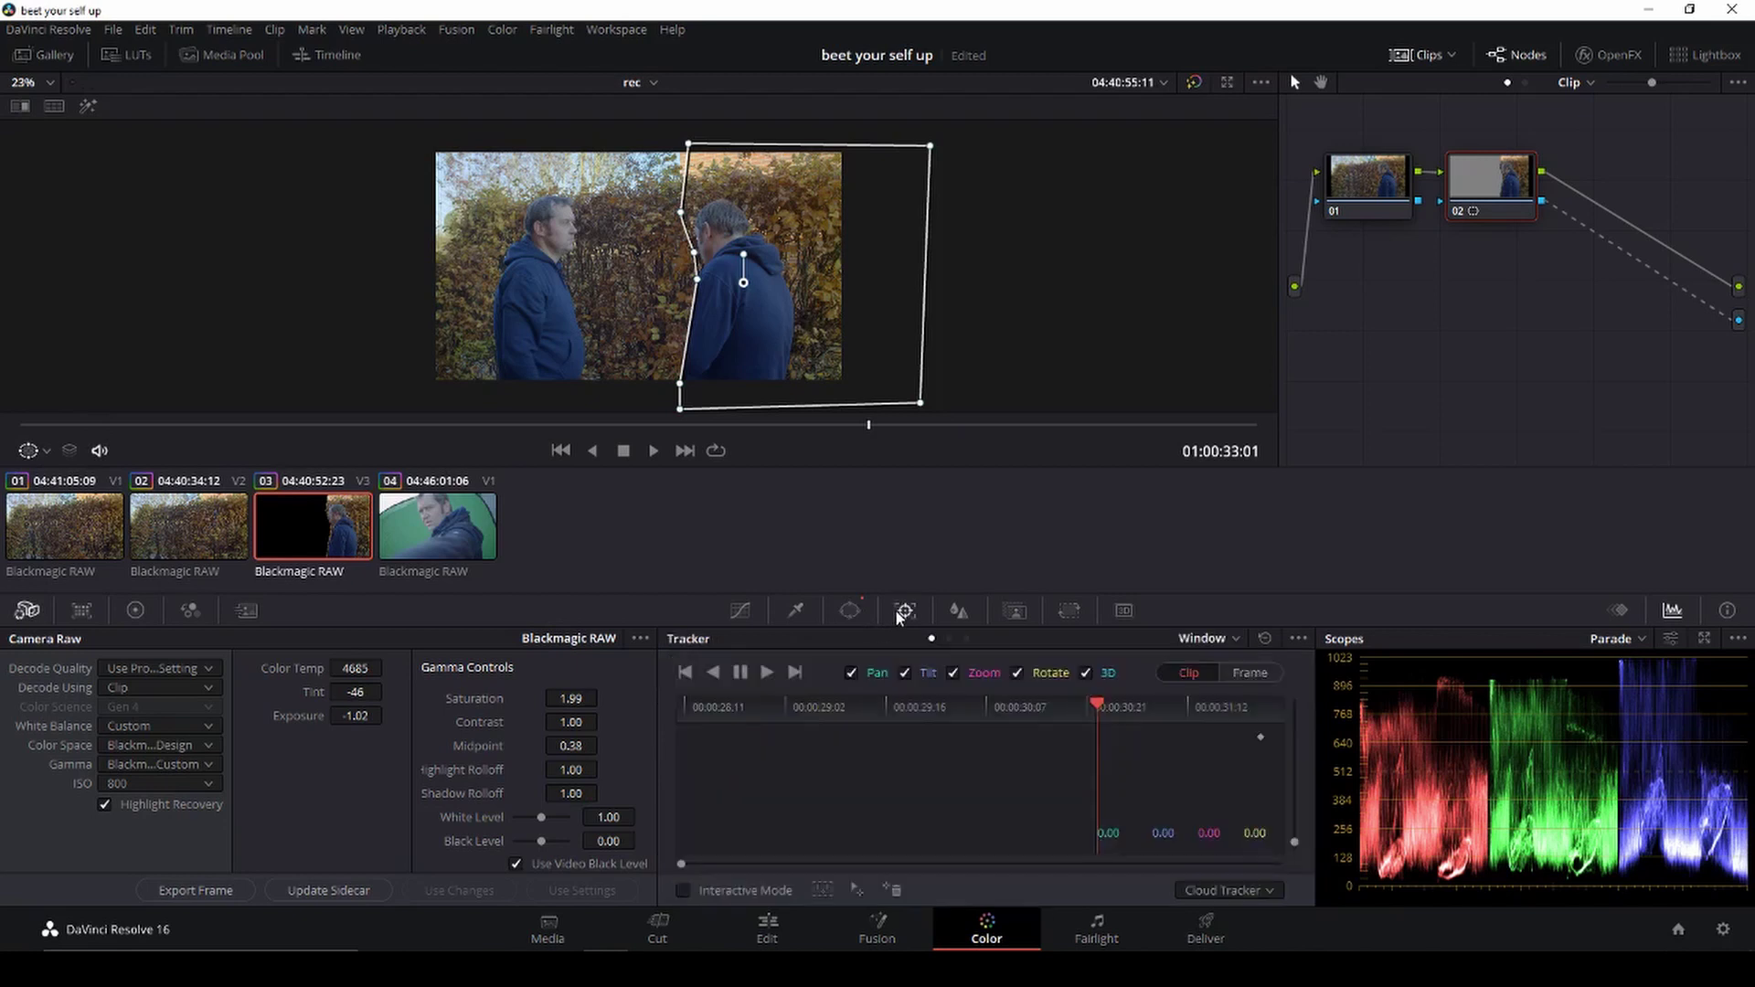
click(1254, 675)
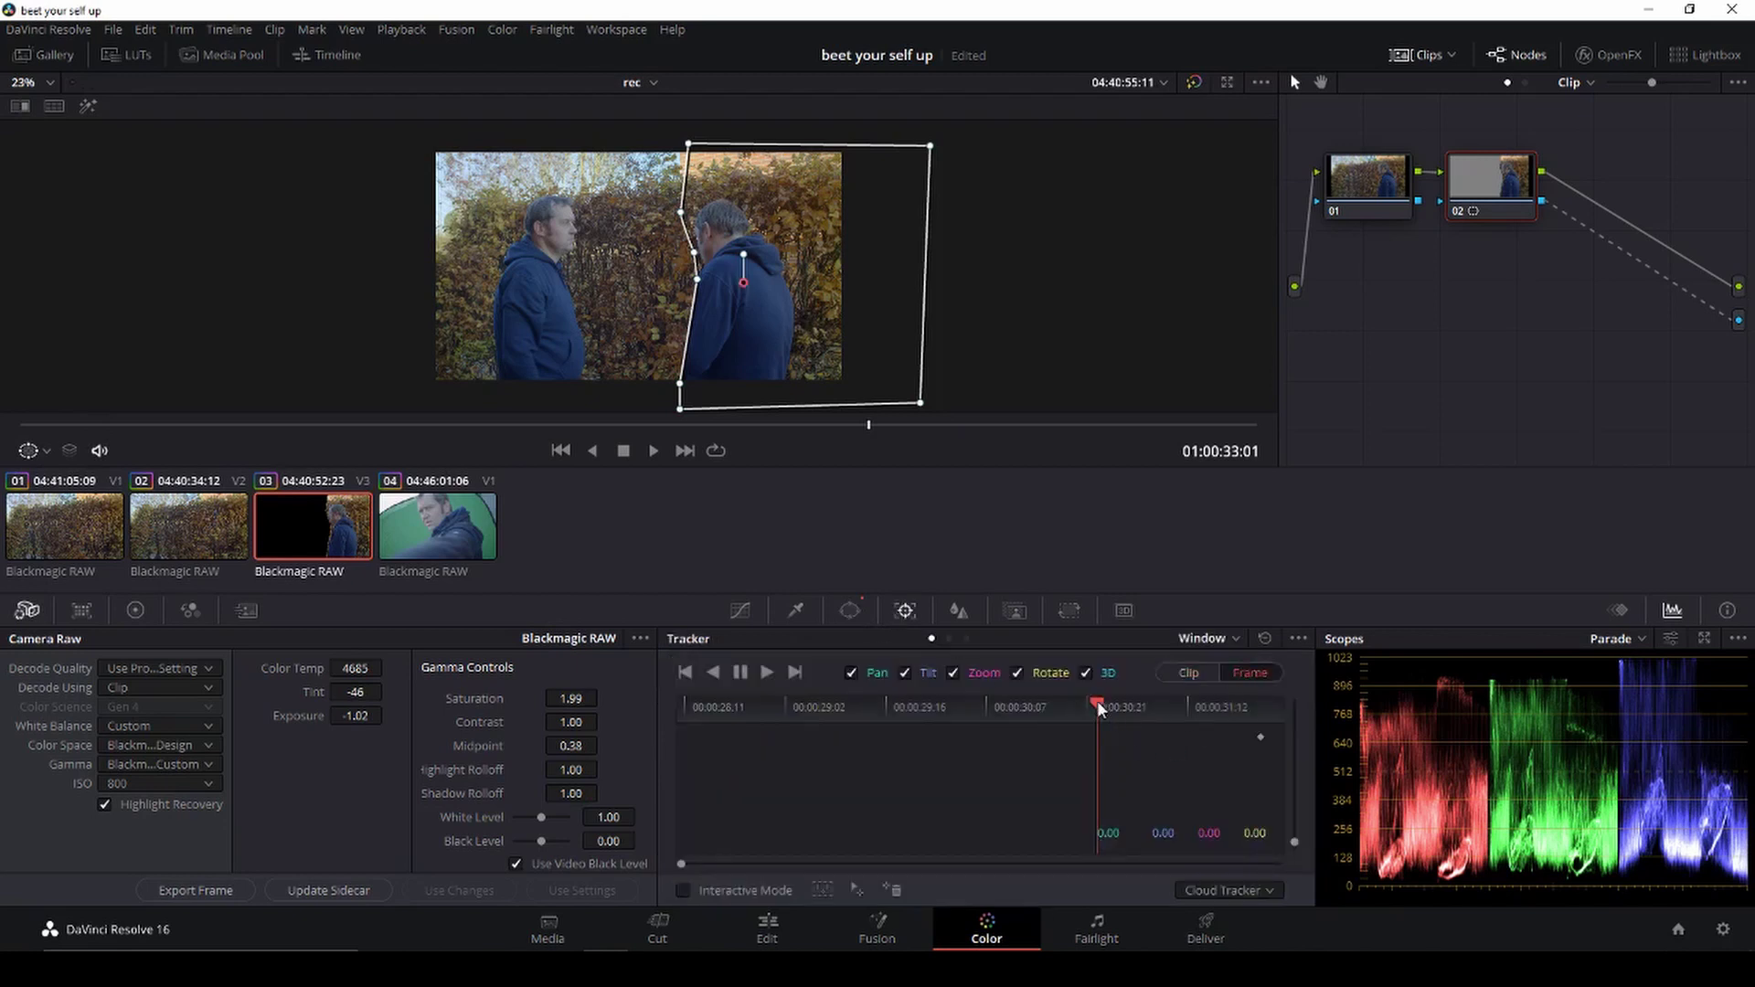
drag(1099, 708, 691, 713)
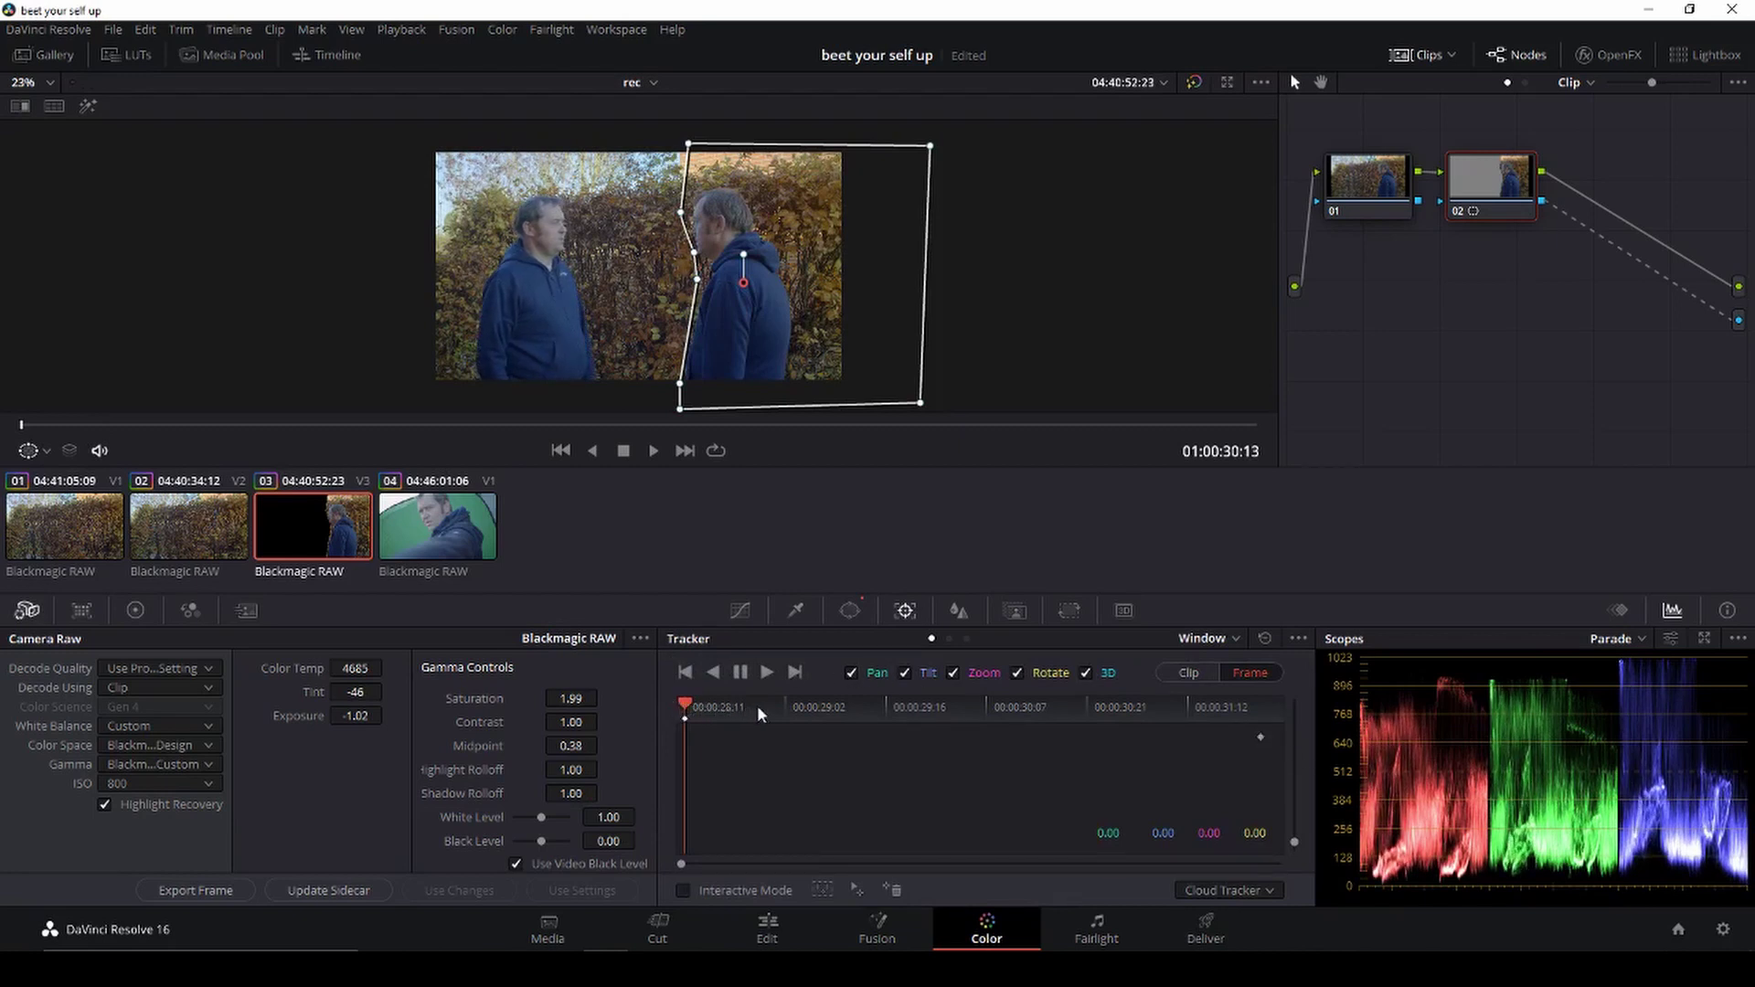
drag(692, 713, 938, 728)
Step: Keyframe the mask vertices across several punch frames to keep the arm and fist uncovered
drag(700, 285, 686, 310)
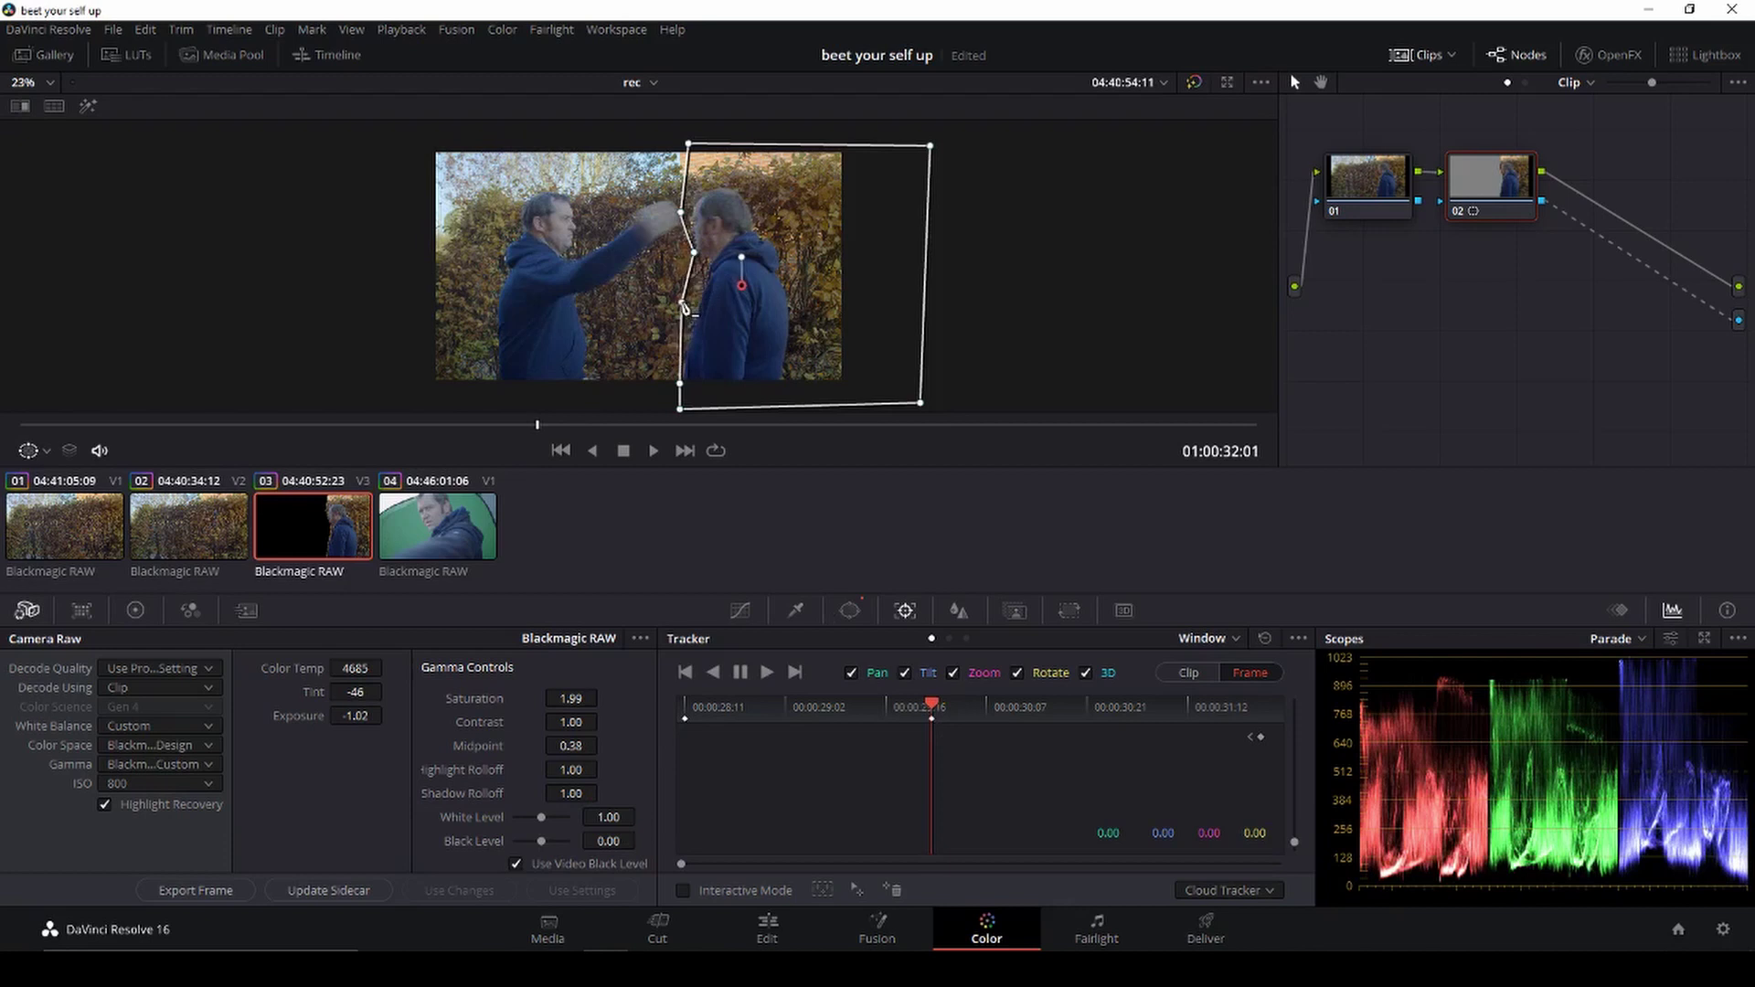
drag(682, 397, 661, 401)
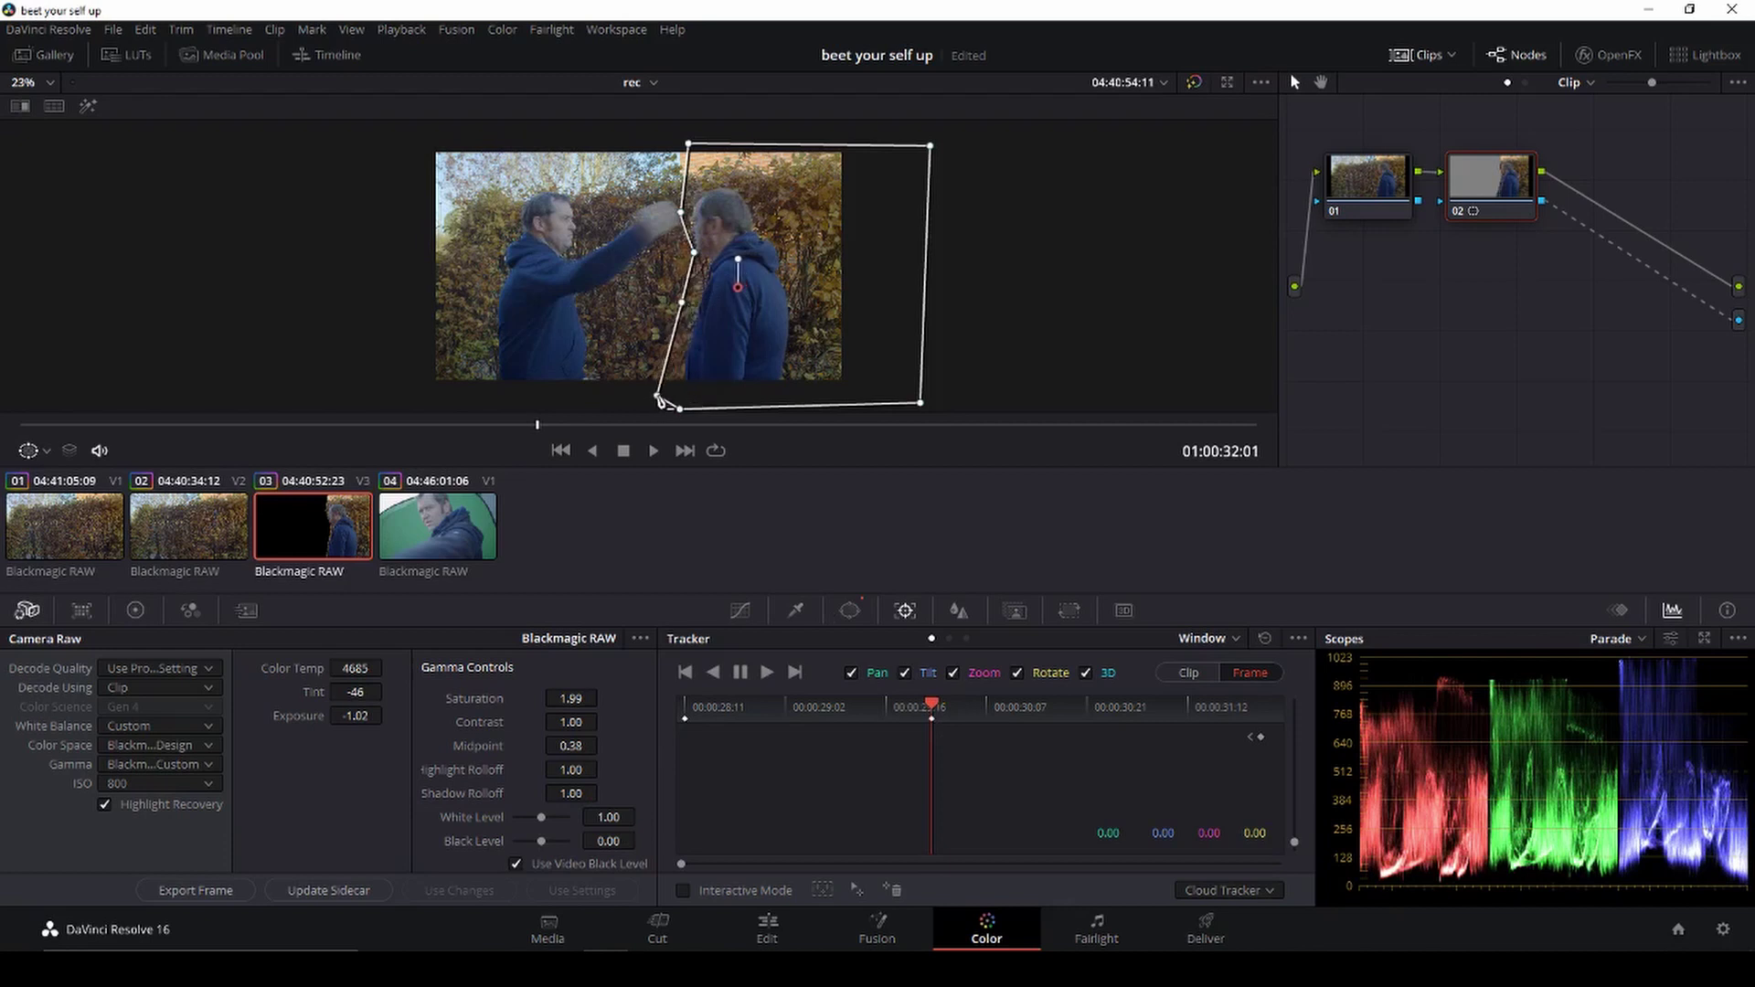
drag(945, 705, 985, 708)
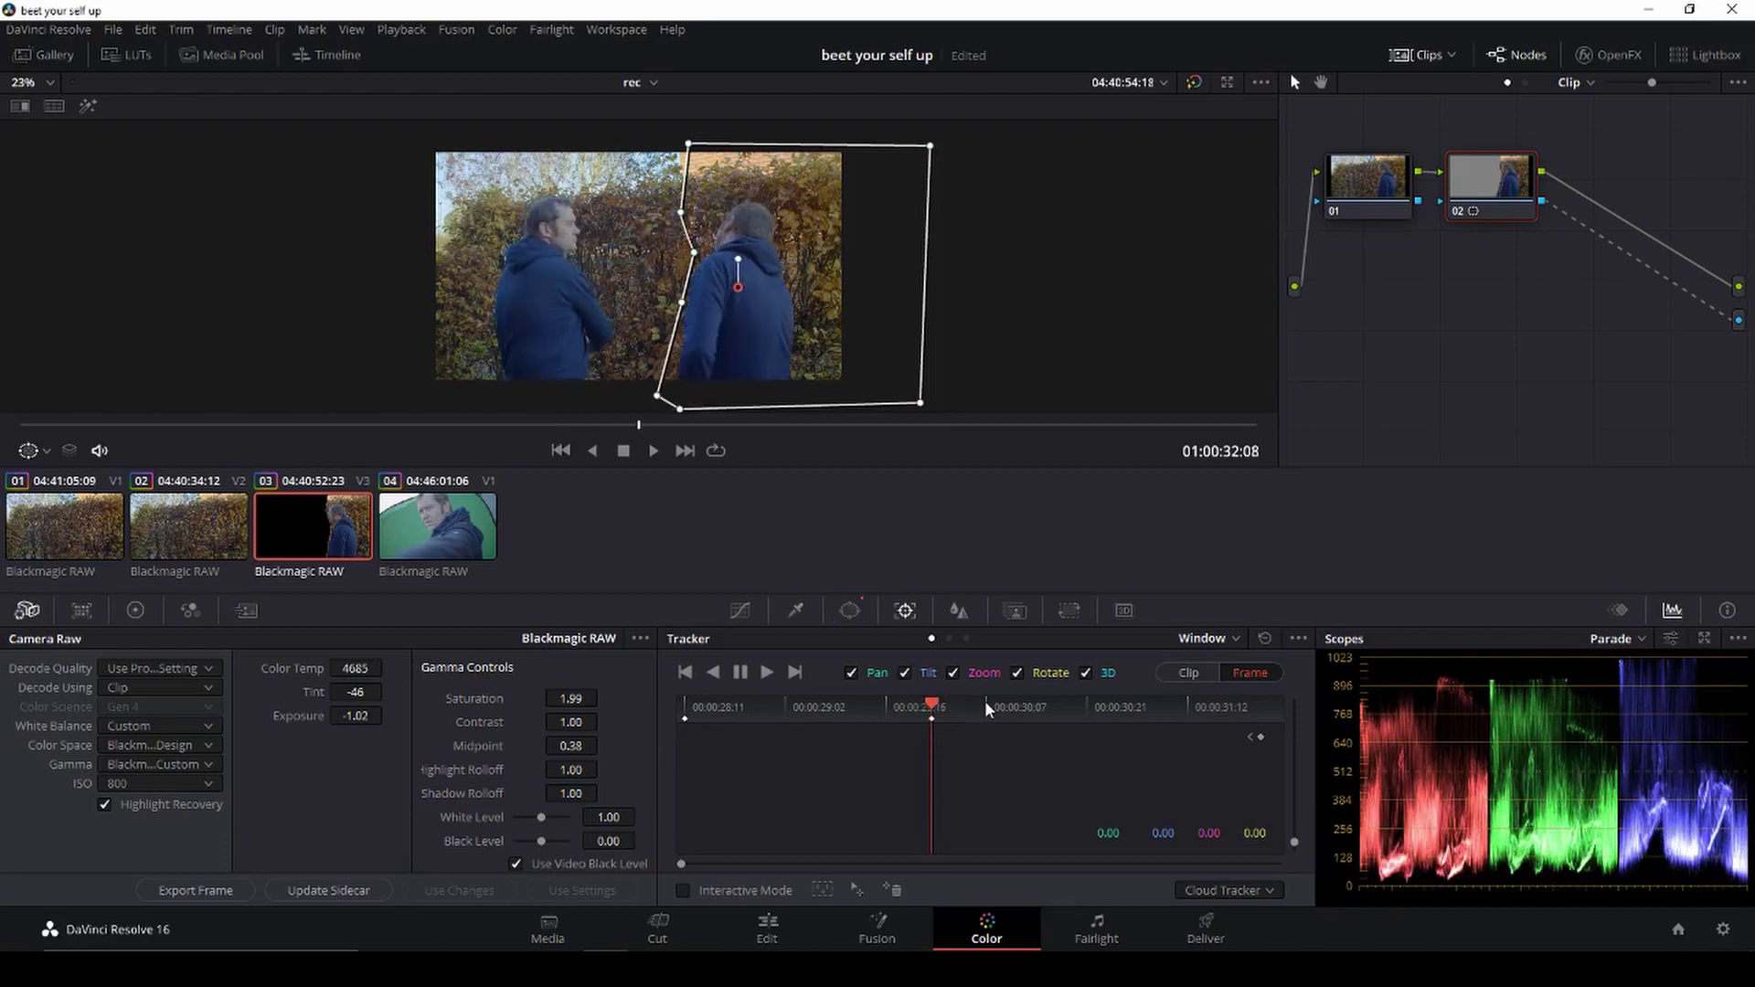
mouse_move(685, 307)
mouse_down()
mouse_move(668, 314)
mouse_move(693, 264)
mouse_up()
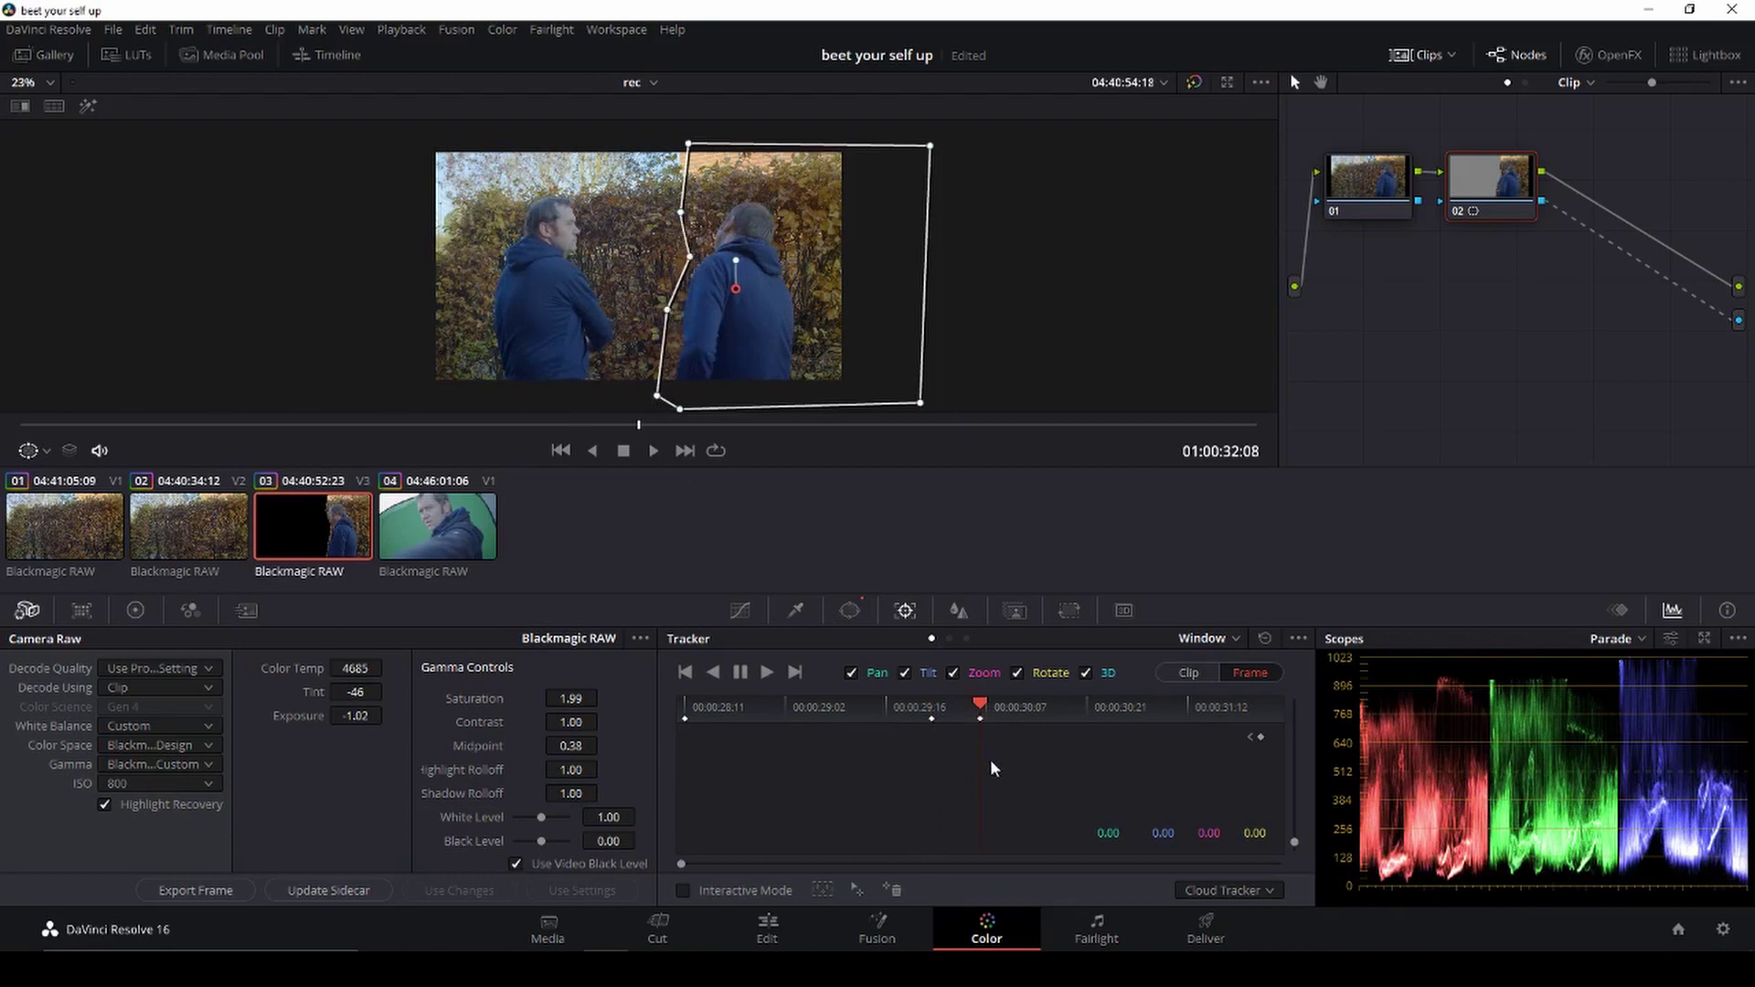
drag(985, 708, 1020, 714)
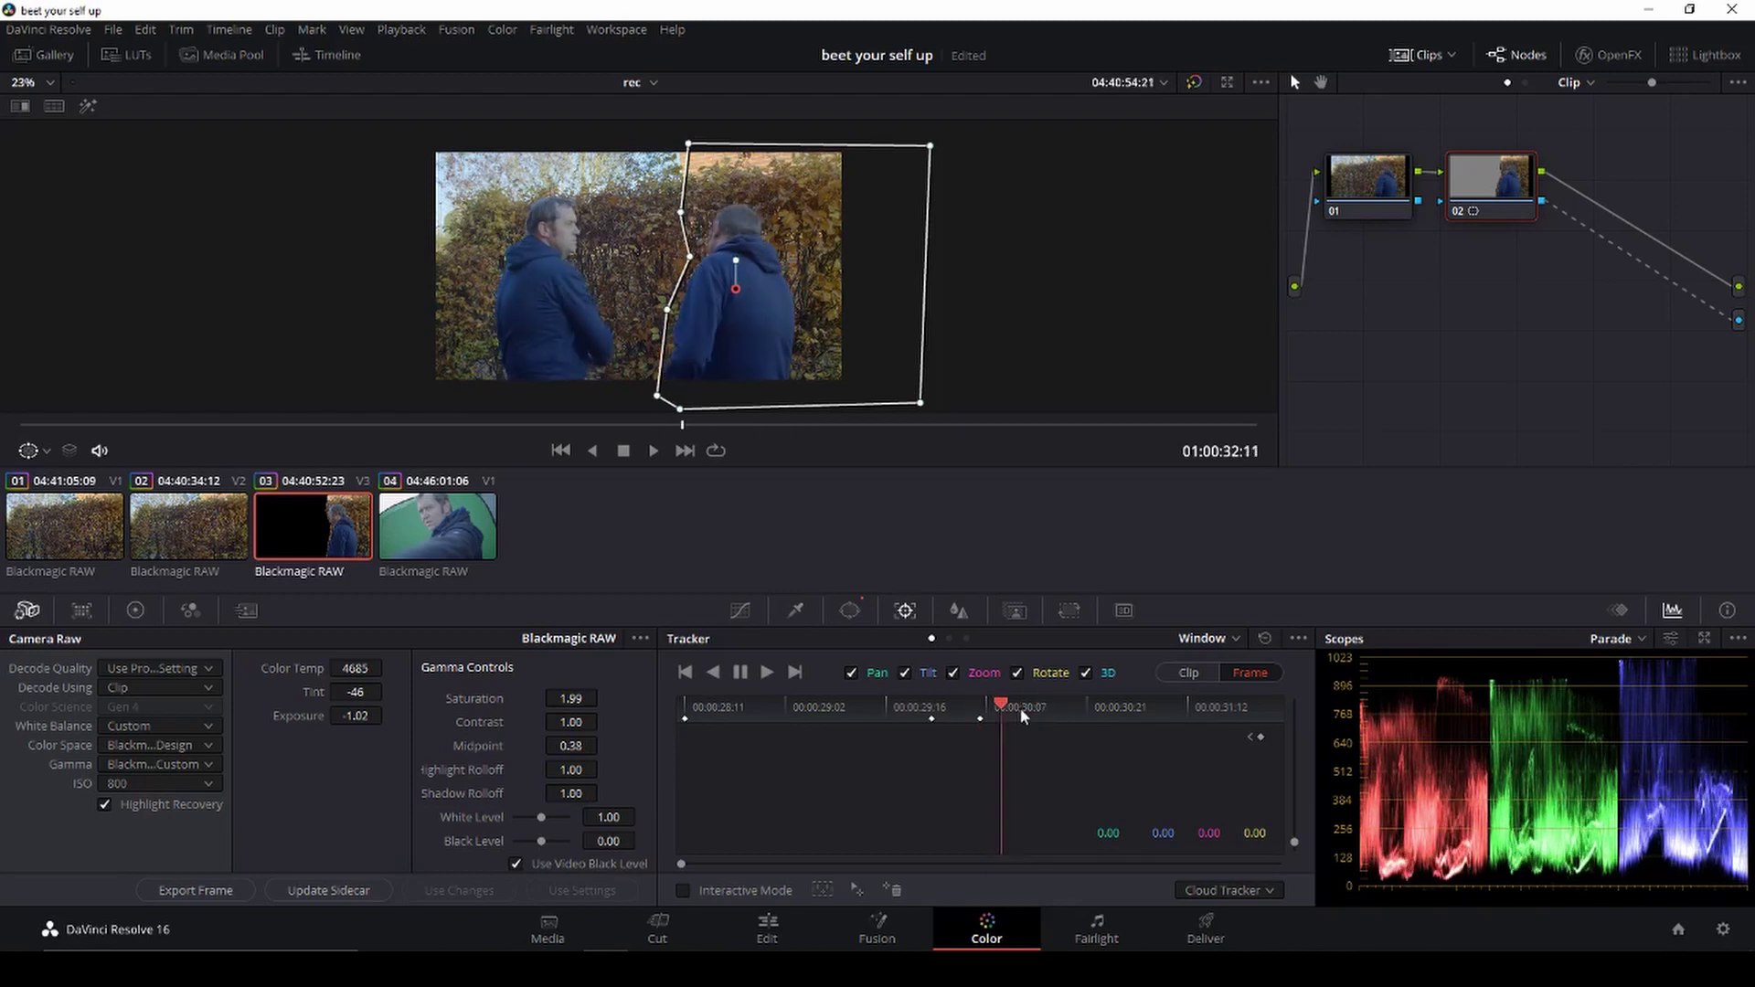
drag(677, 410, 628, 407)
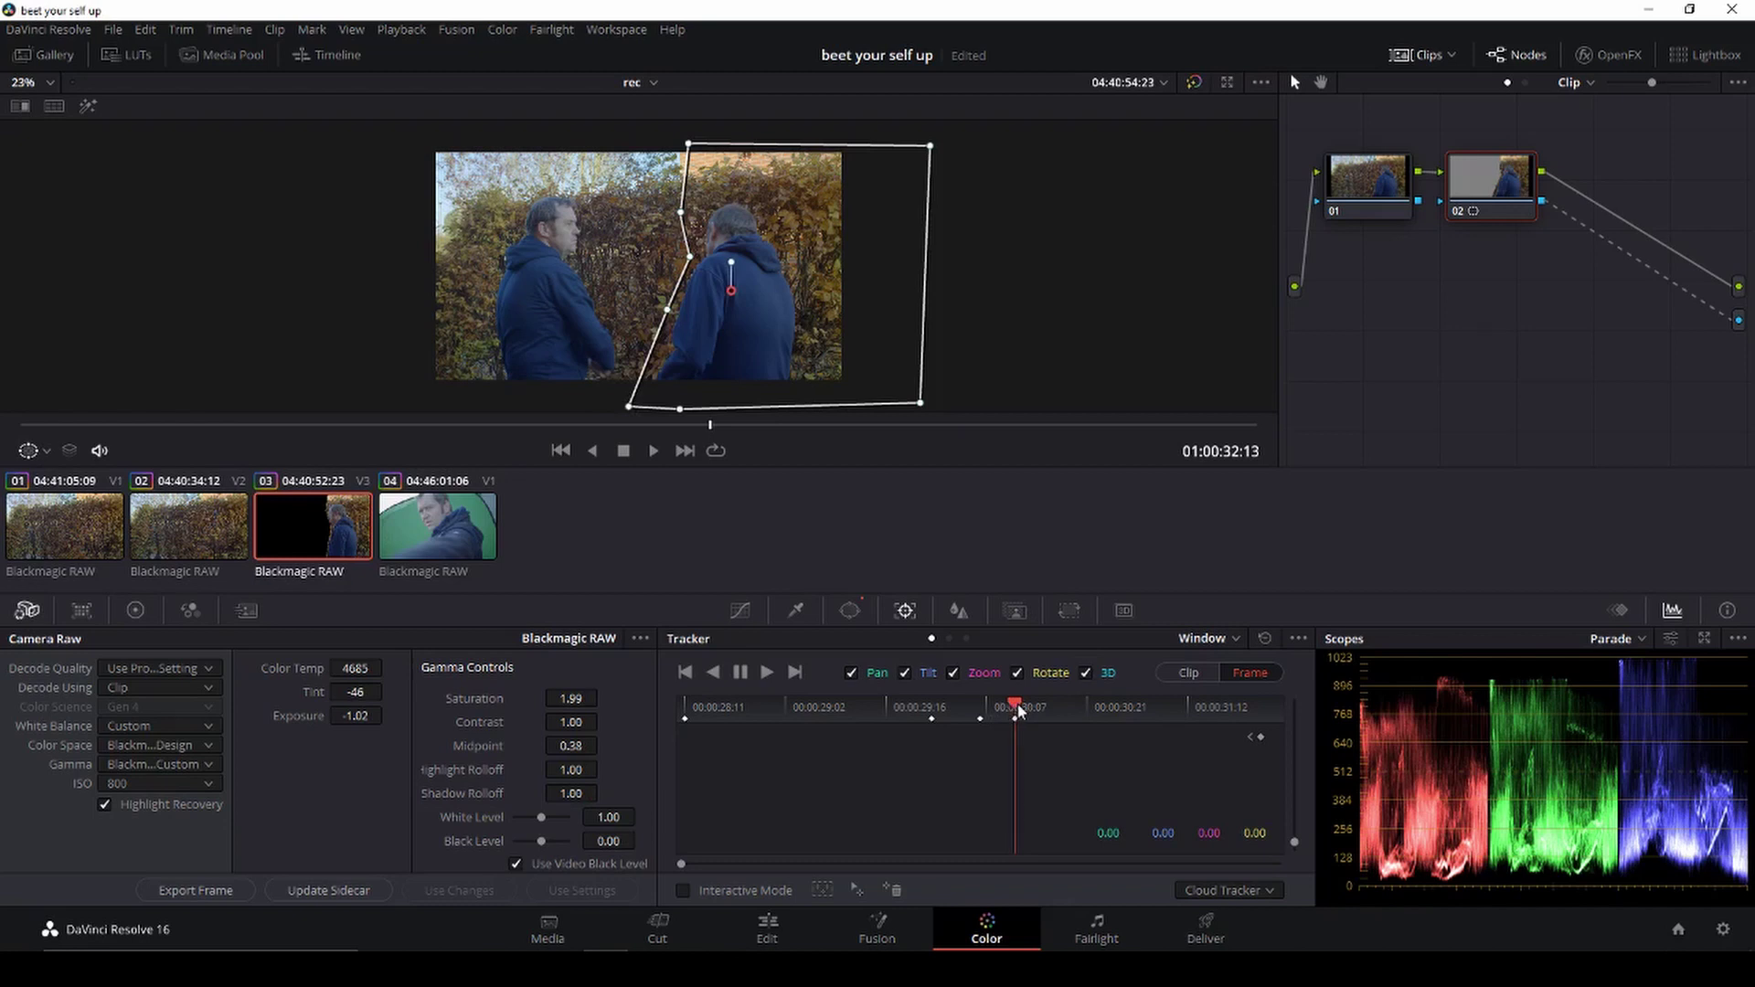
mouse_move(1018, 710)
mouse_down()
mouse_move(1057, 711)
mouse_move(1041, 715)
mouse_up()
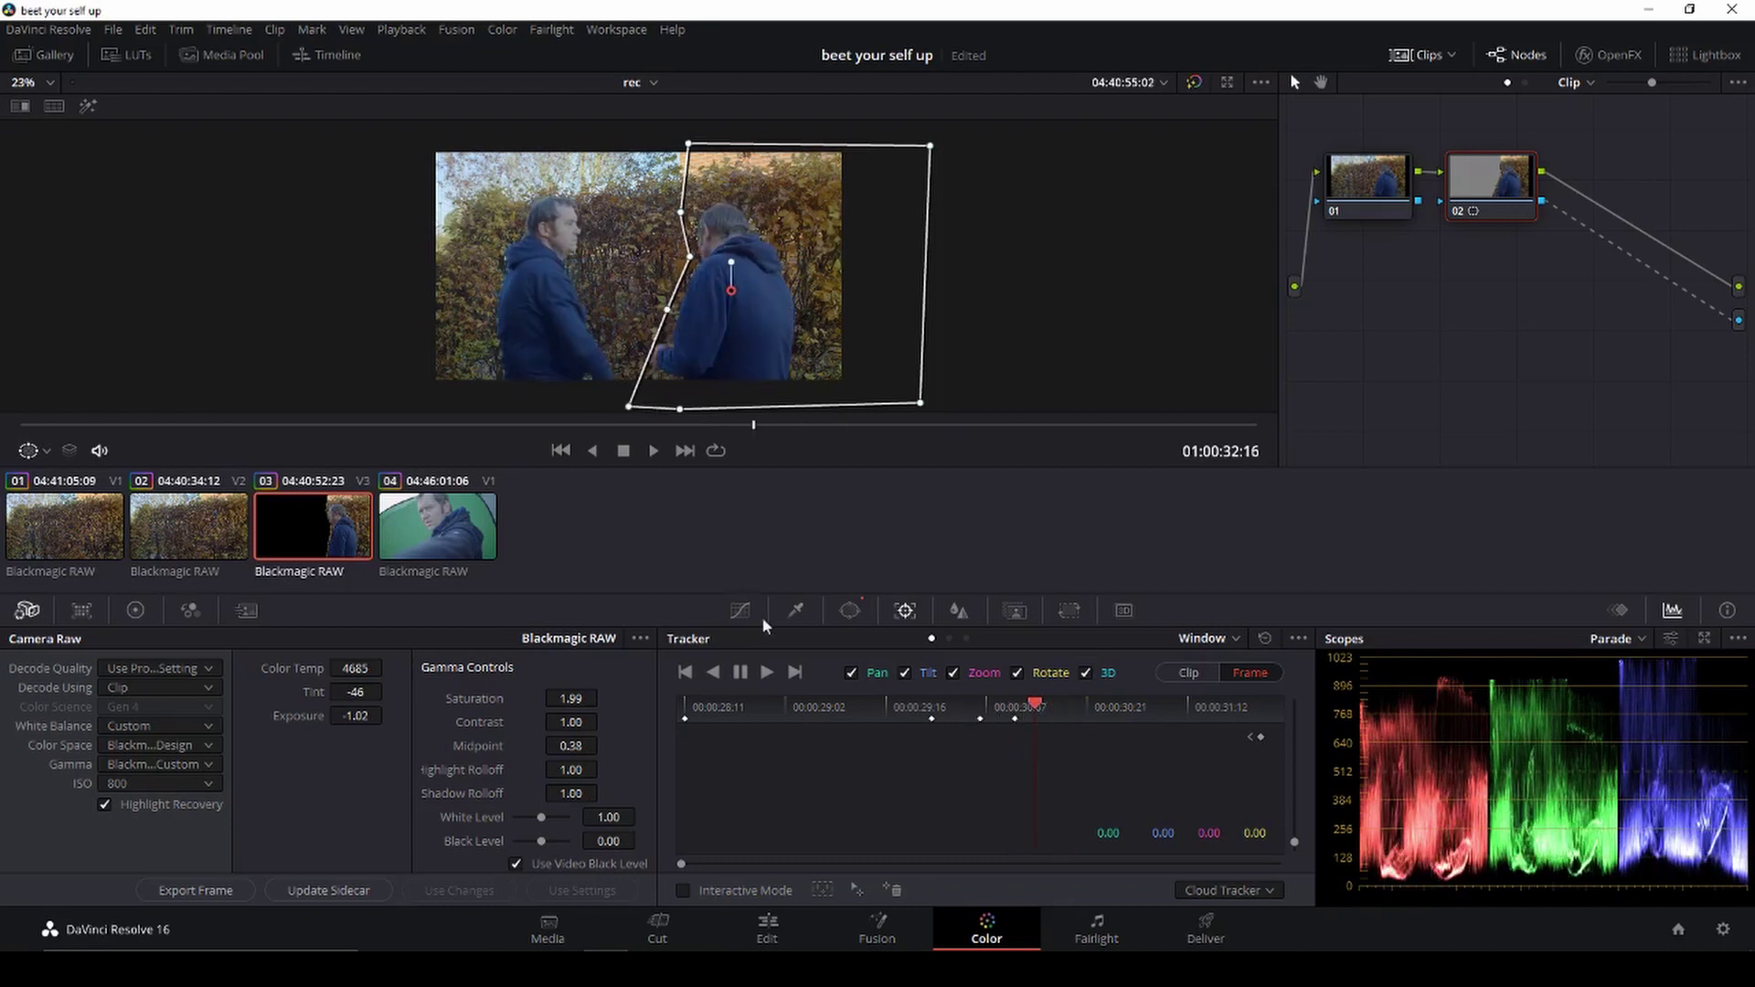
drag(668, 316, 647, 333)
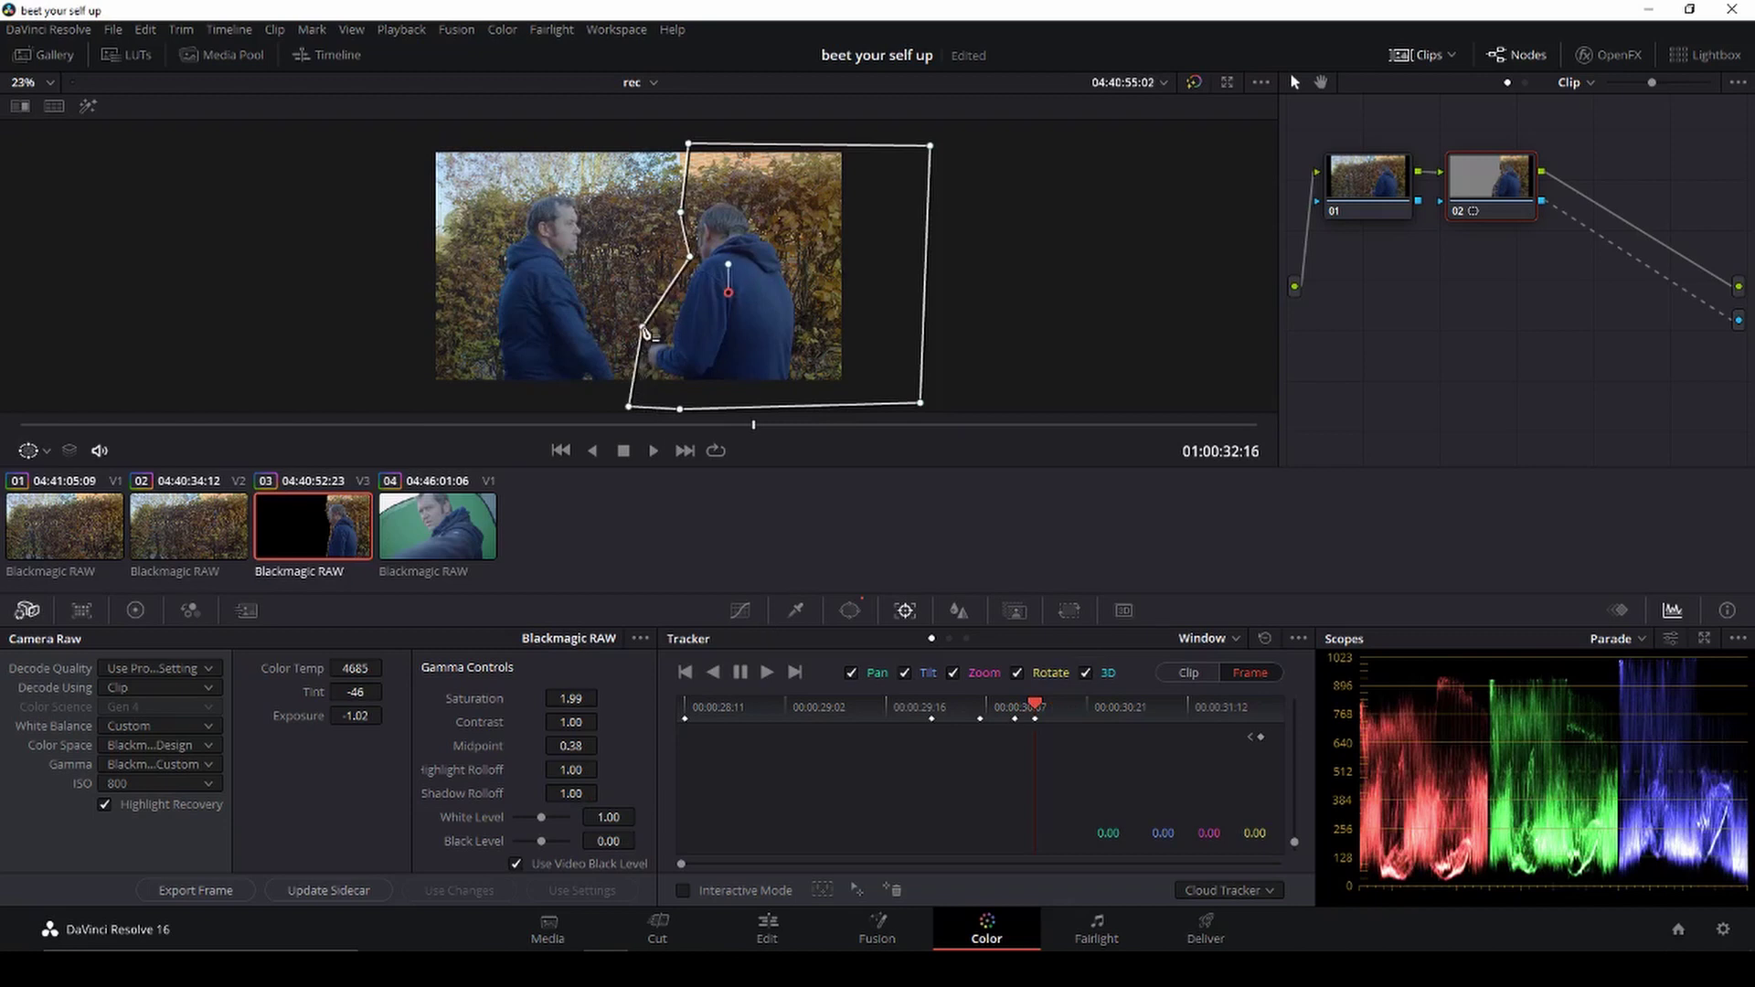
key(space)
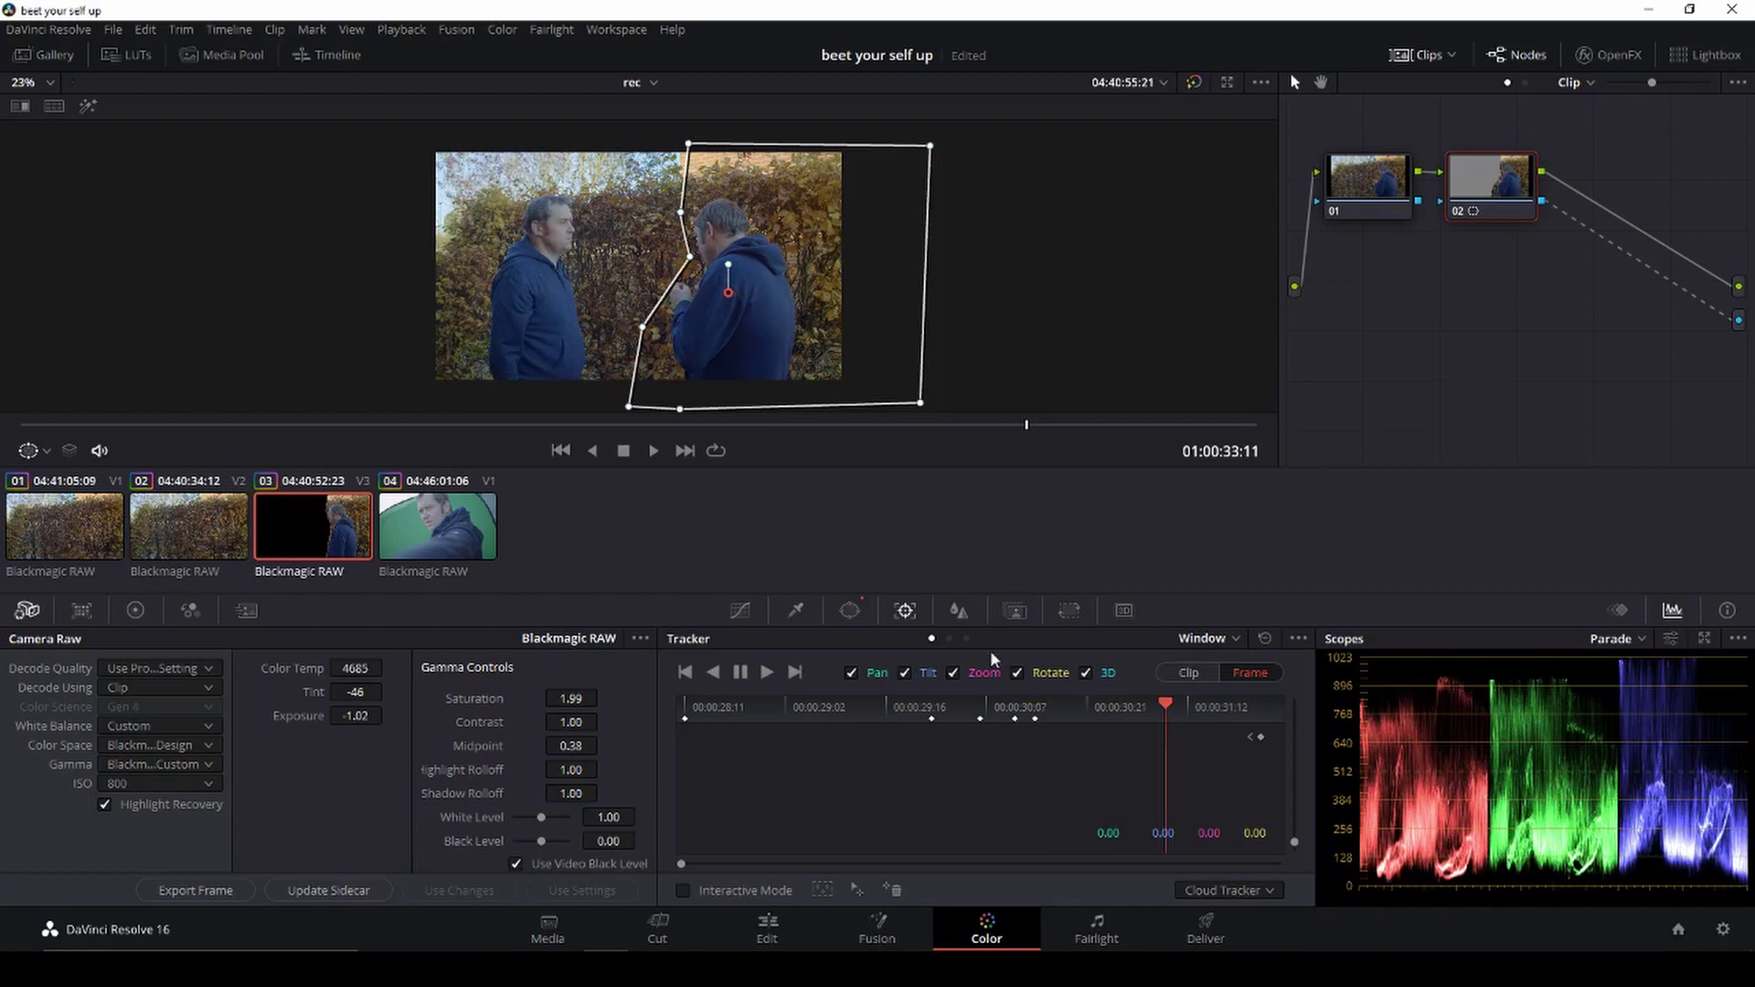
drag(693, 264, 659, 261)
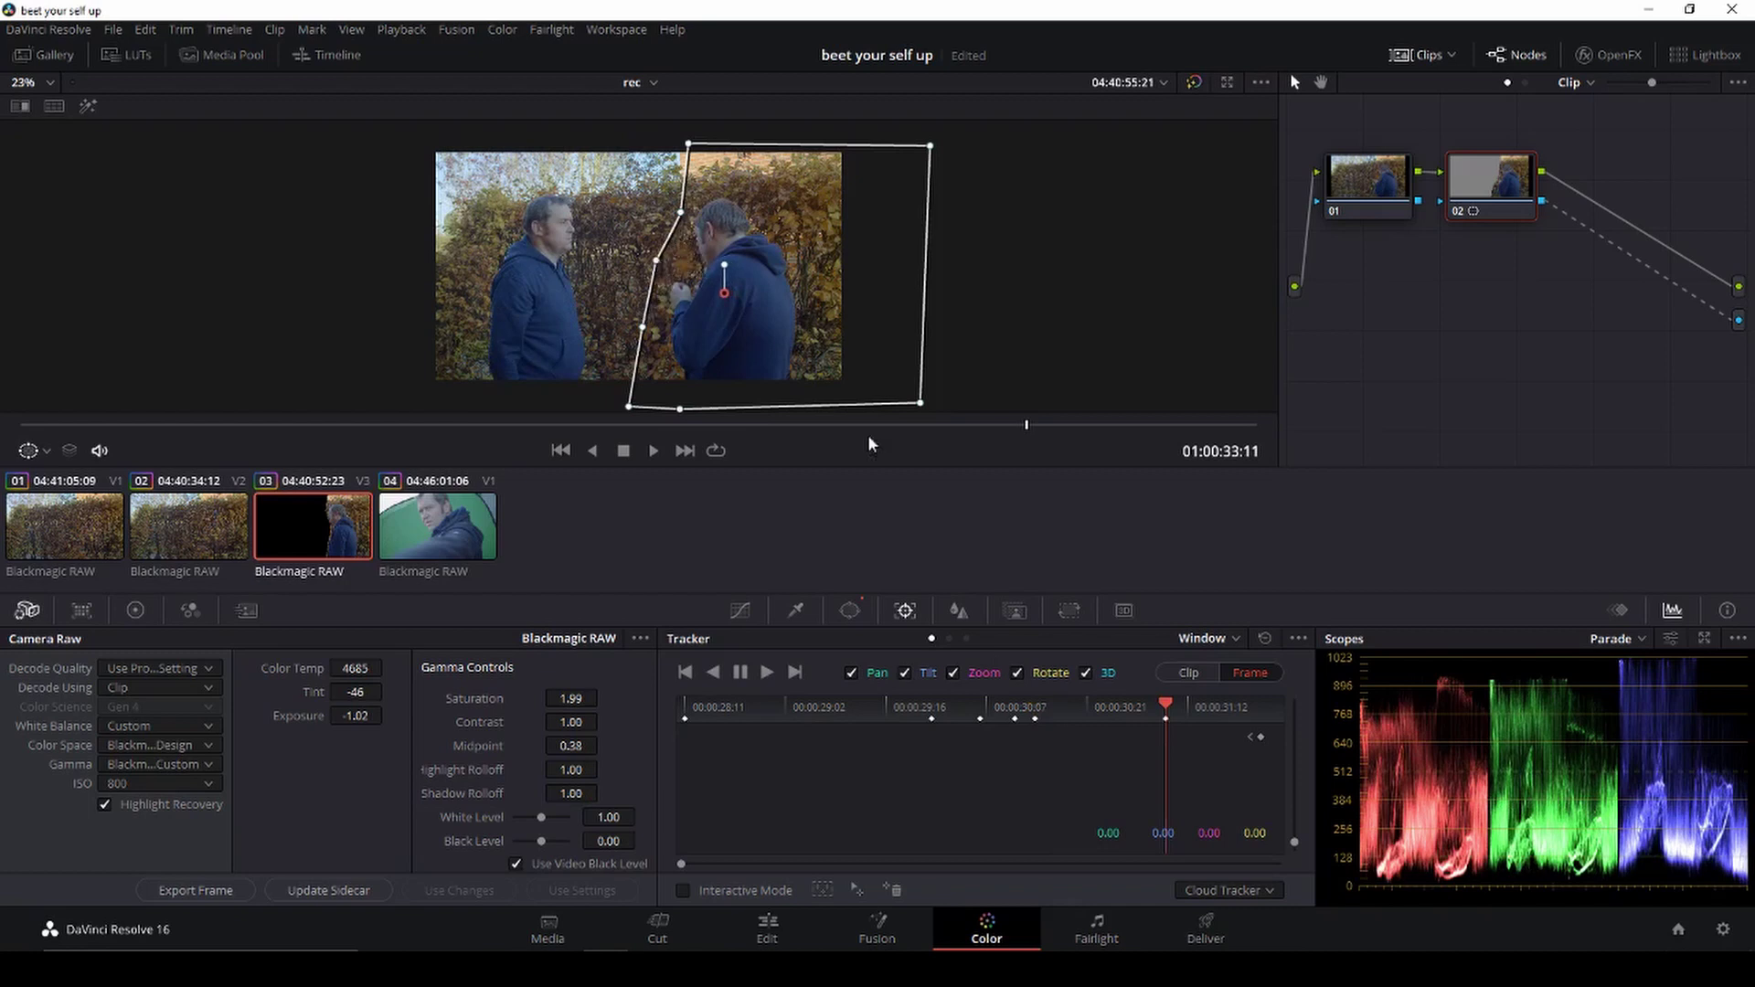
drag(1167, 708, 1269, 705)
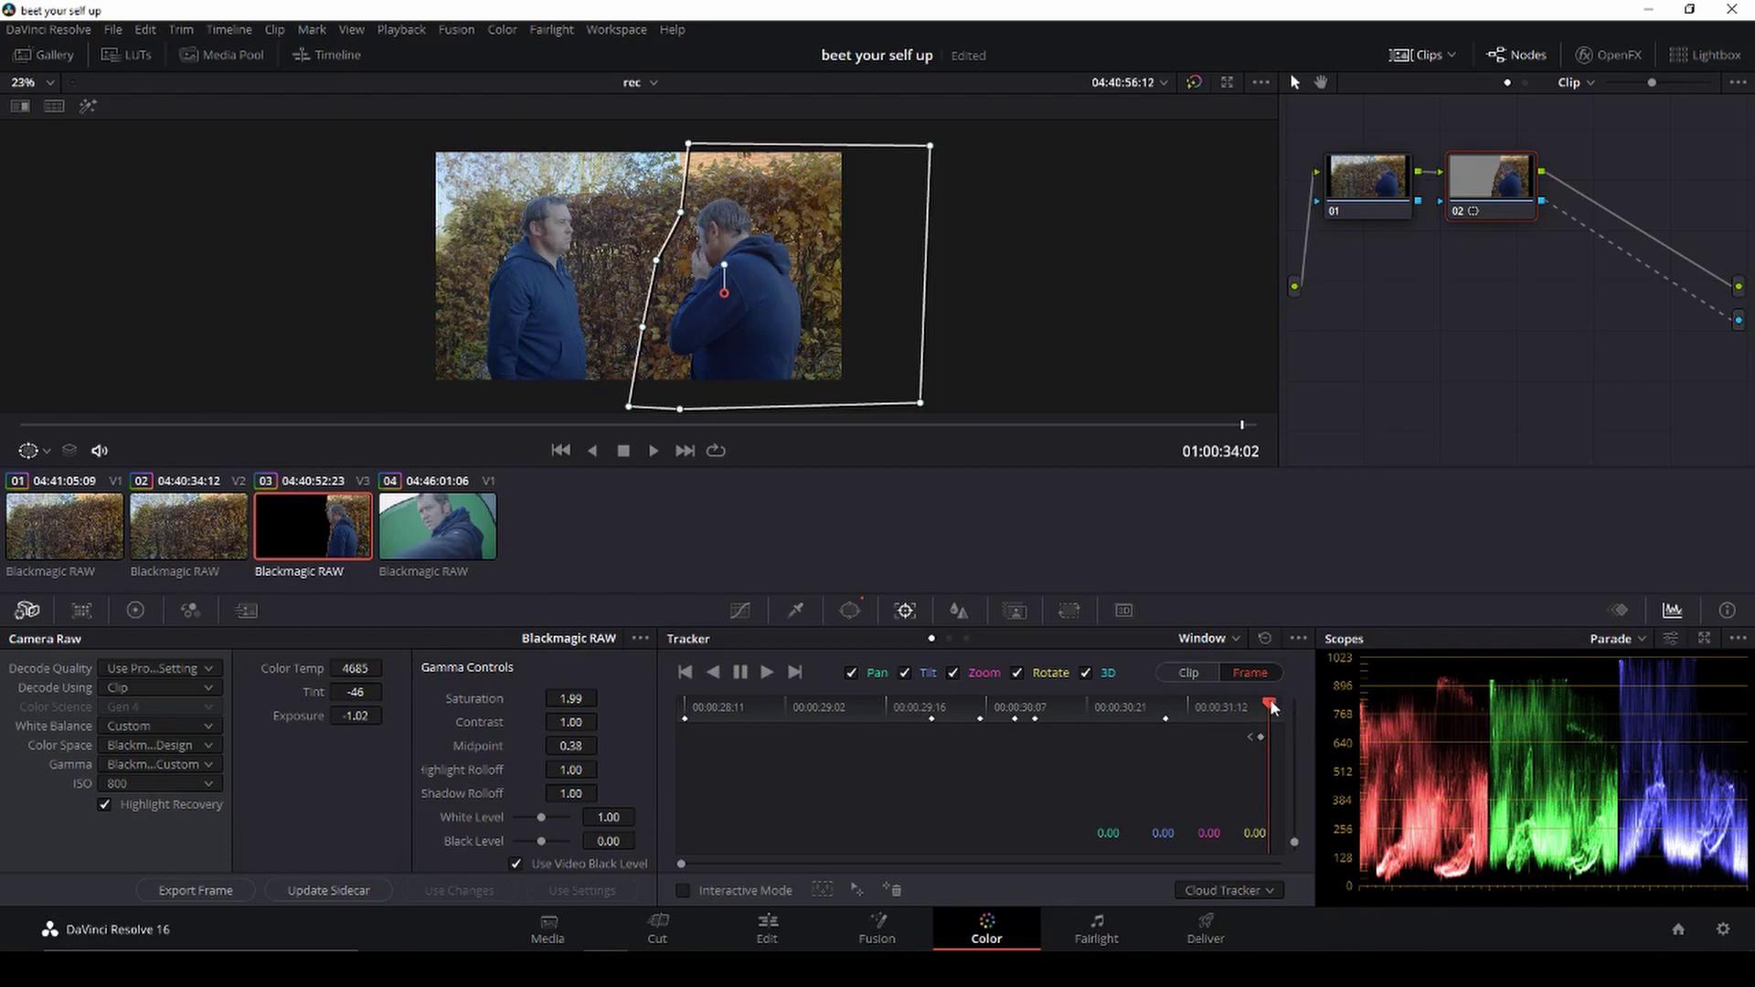
Step: Replay the punch on the Edit page from just before impact
click(768, 929)
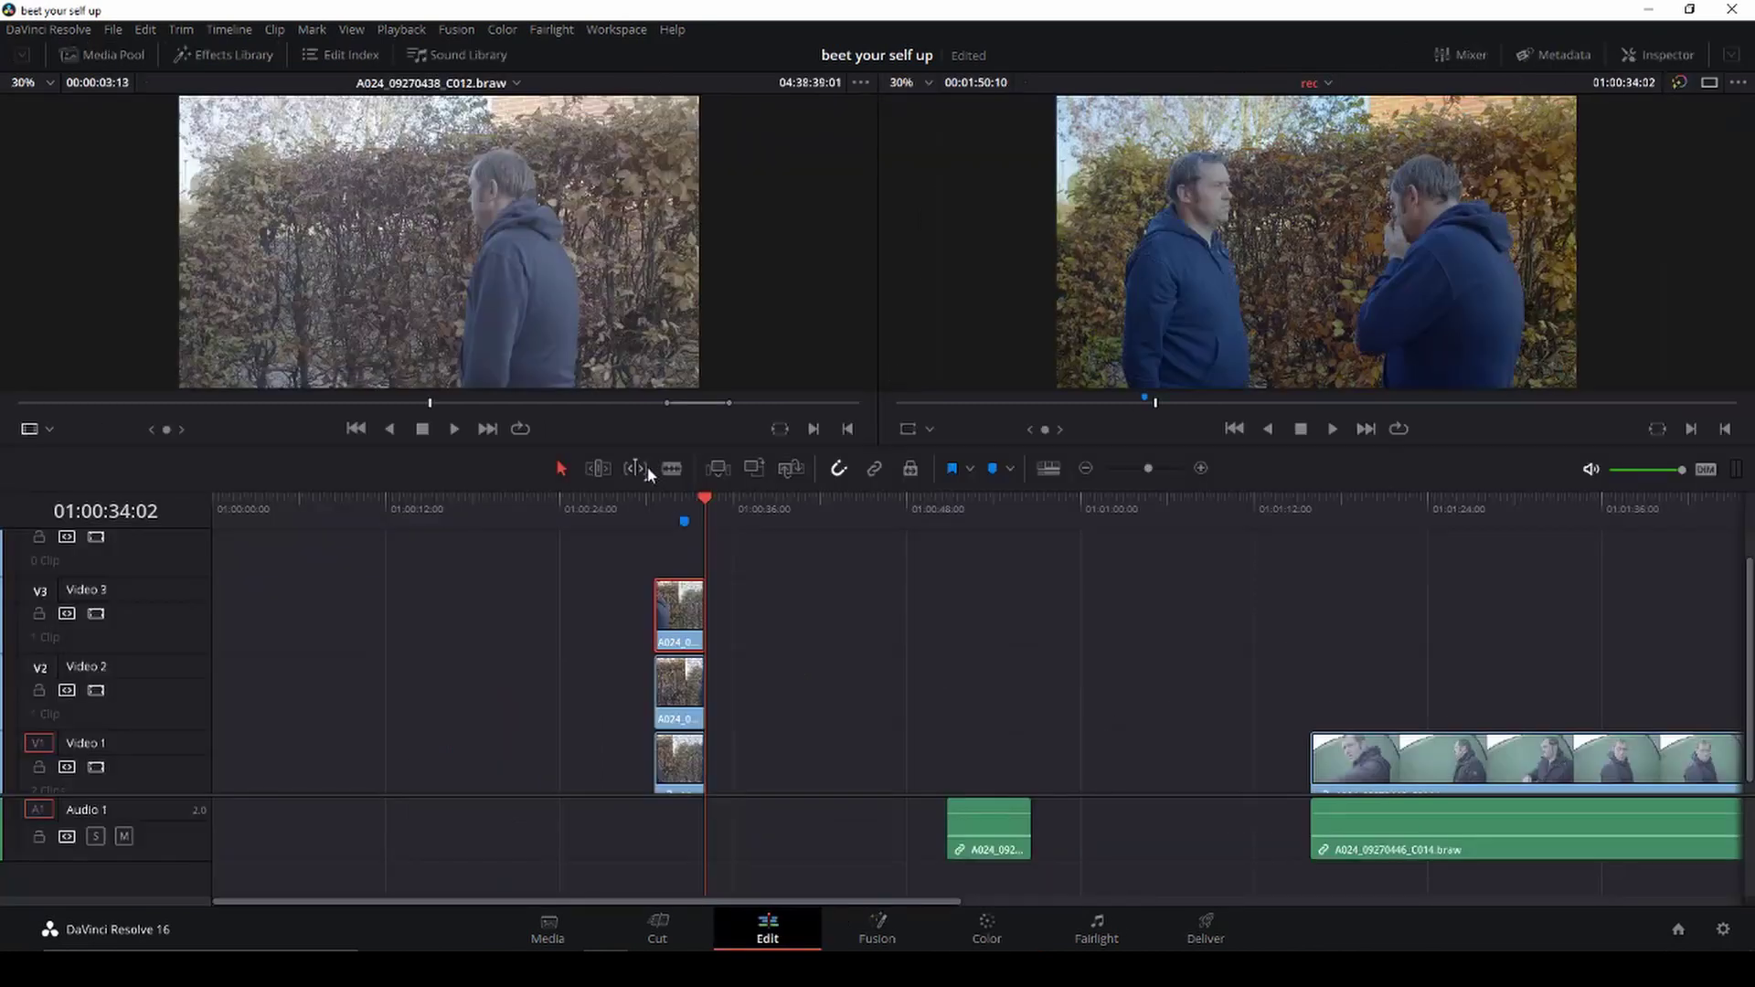
drag(707, 504, 645, 513)
key(space)
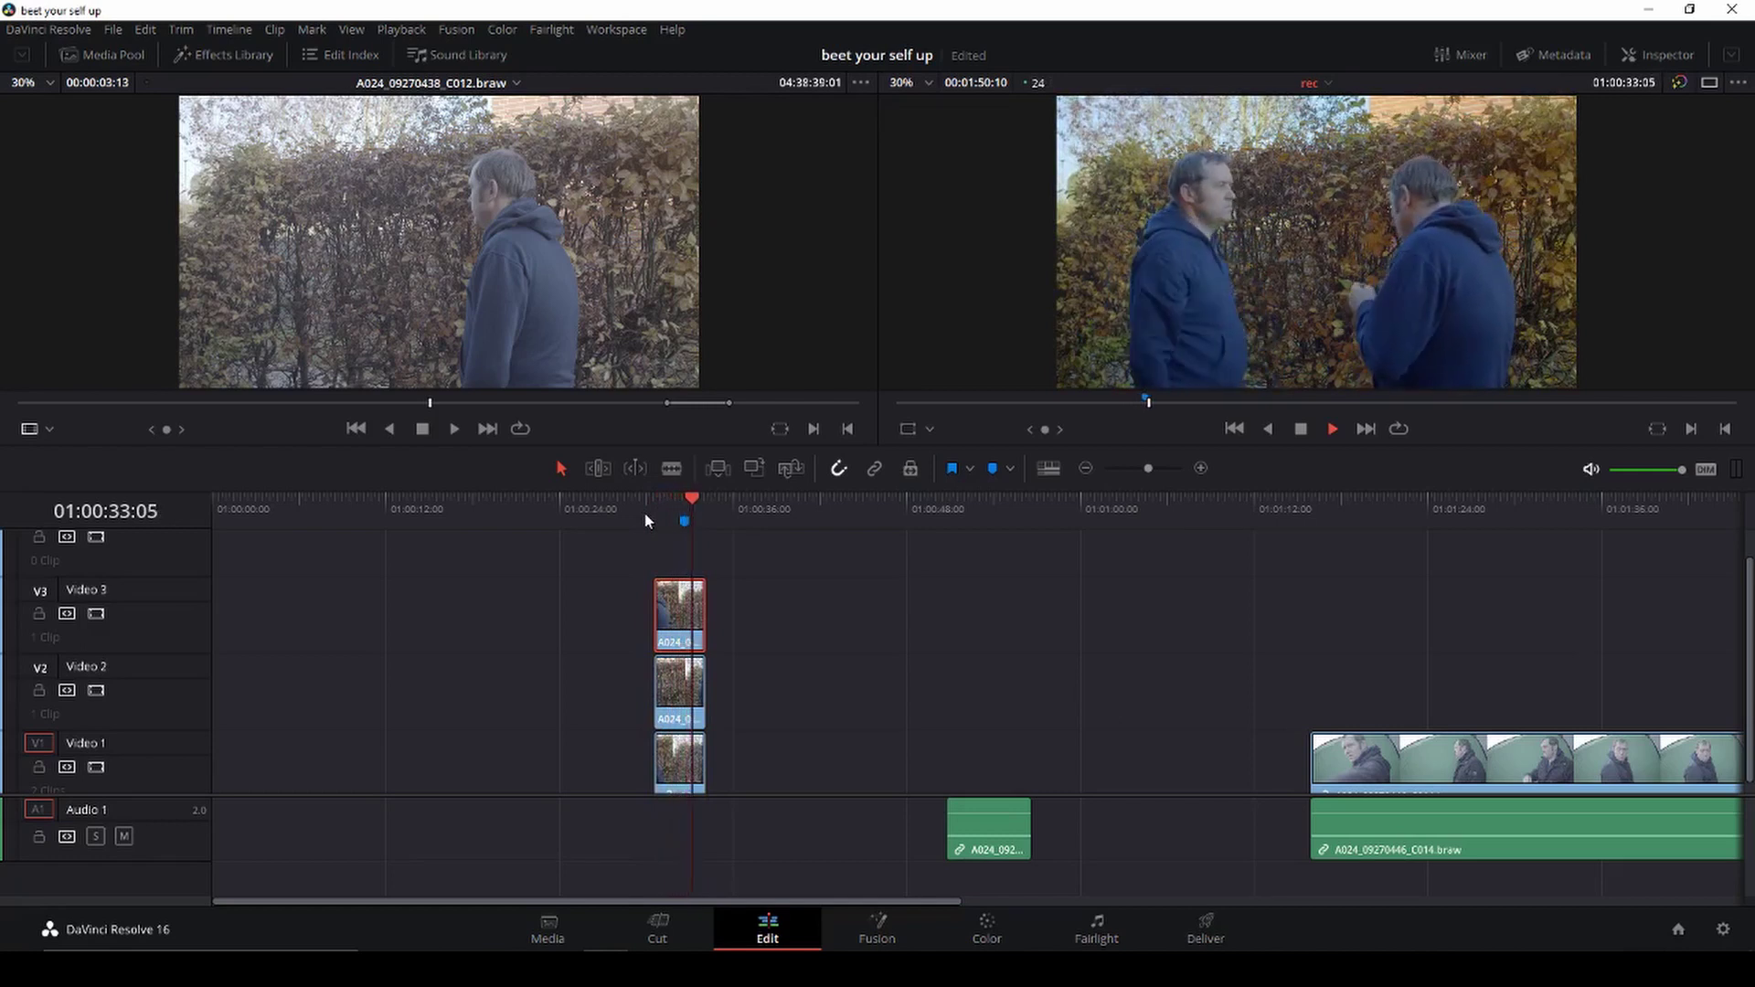
click(646, 513)
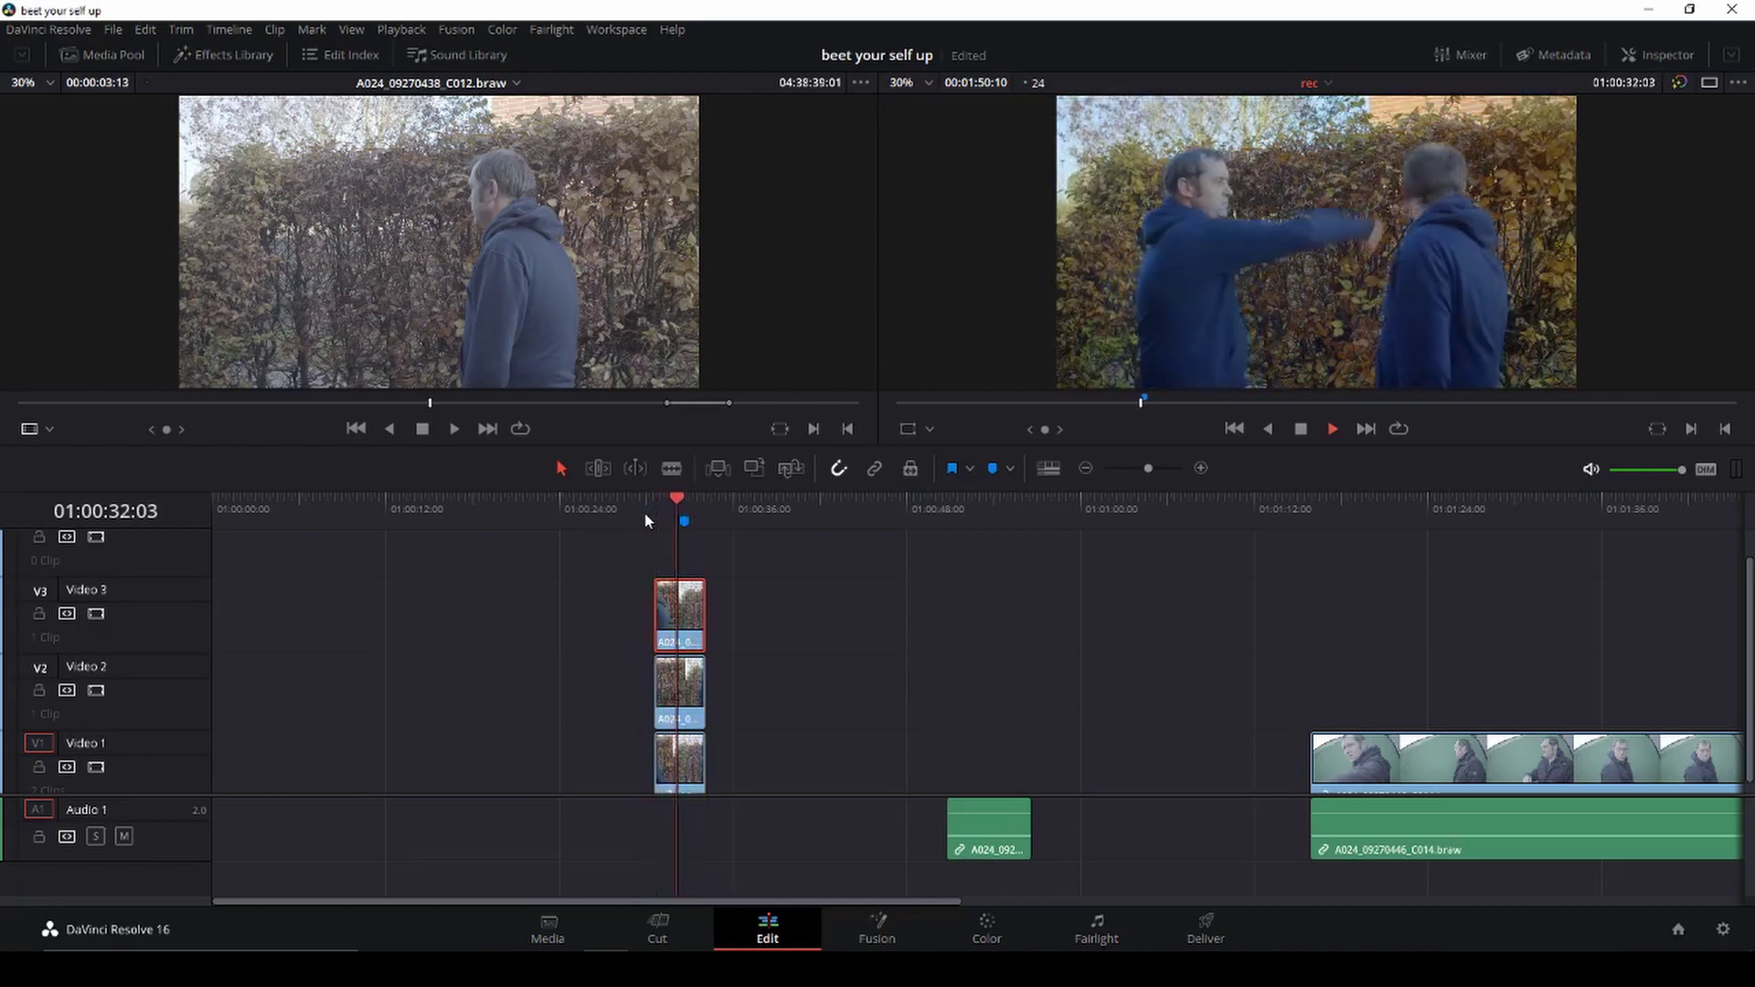
key(space)
Step: Step frame by frame back and forth around the moment of impact
key(Left)
key(Left)
key(Left)
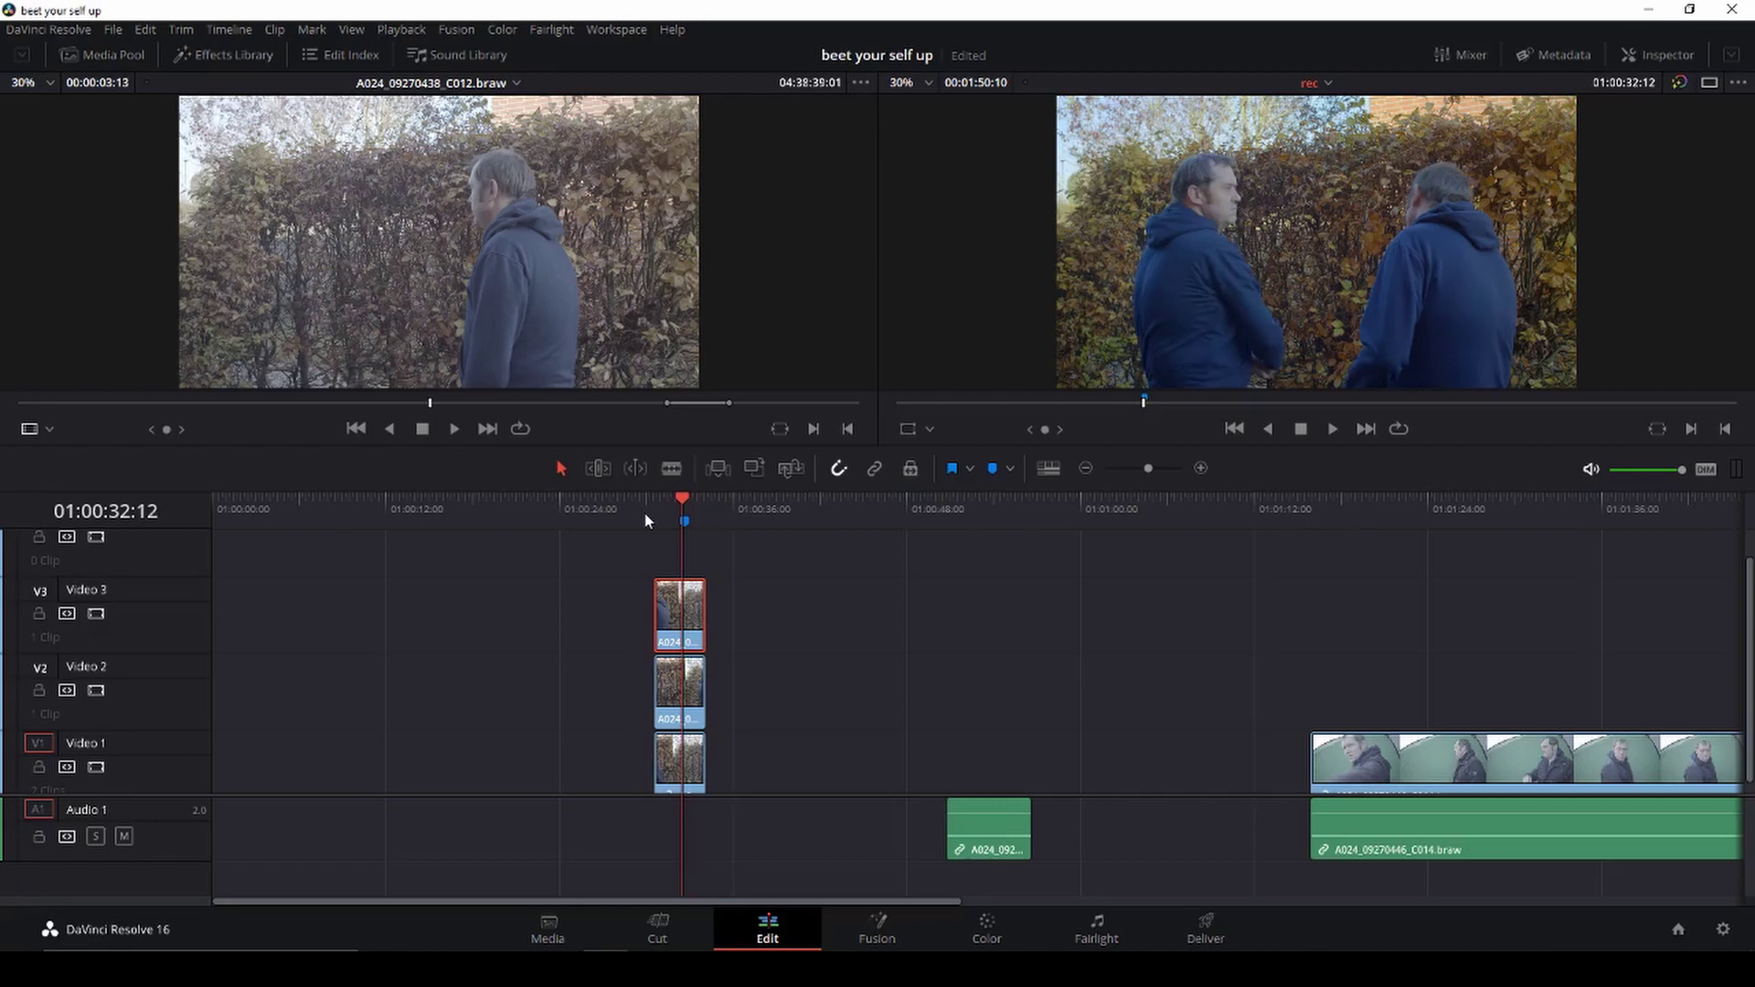
key(Left)
key(Left)
key(Left)
key(Left)
key(Left)
key(Left)
key(Right)
key(Right)
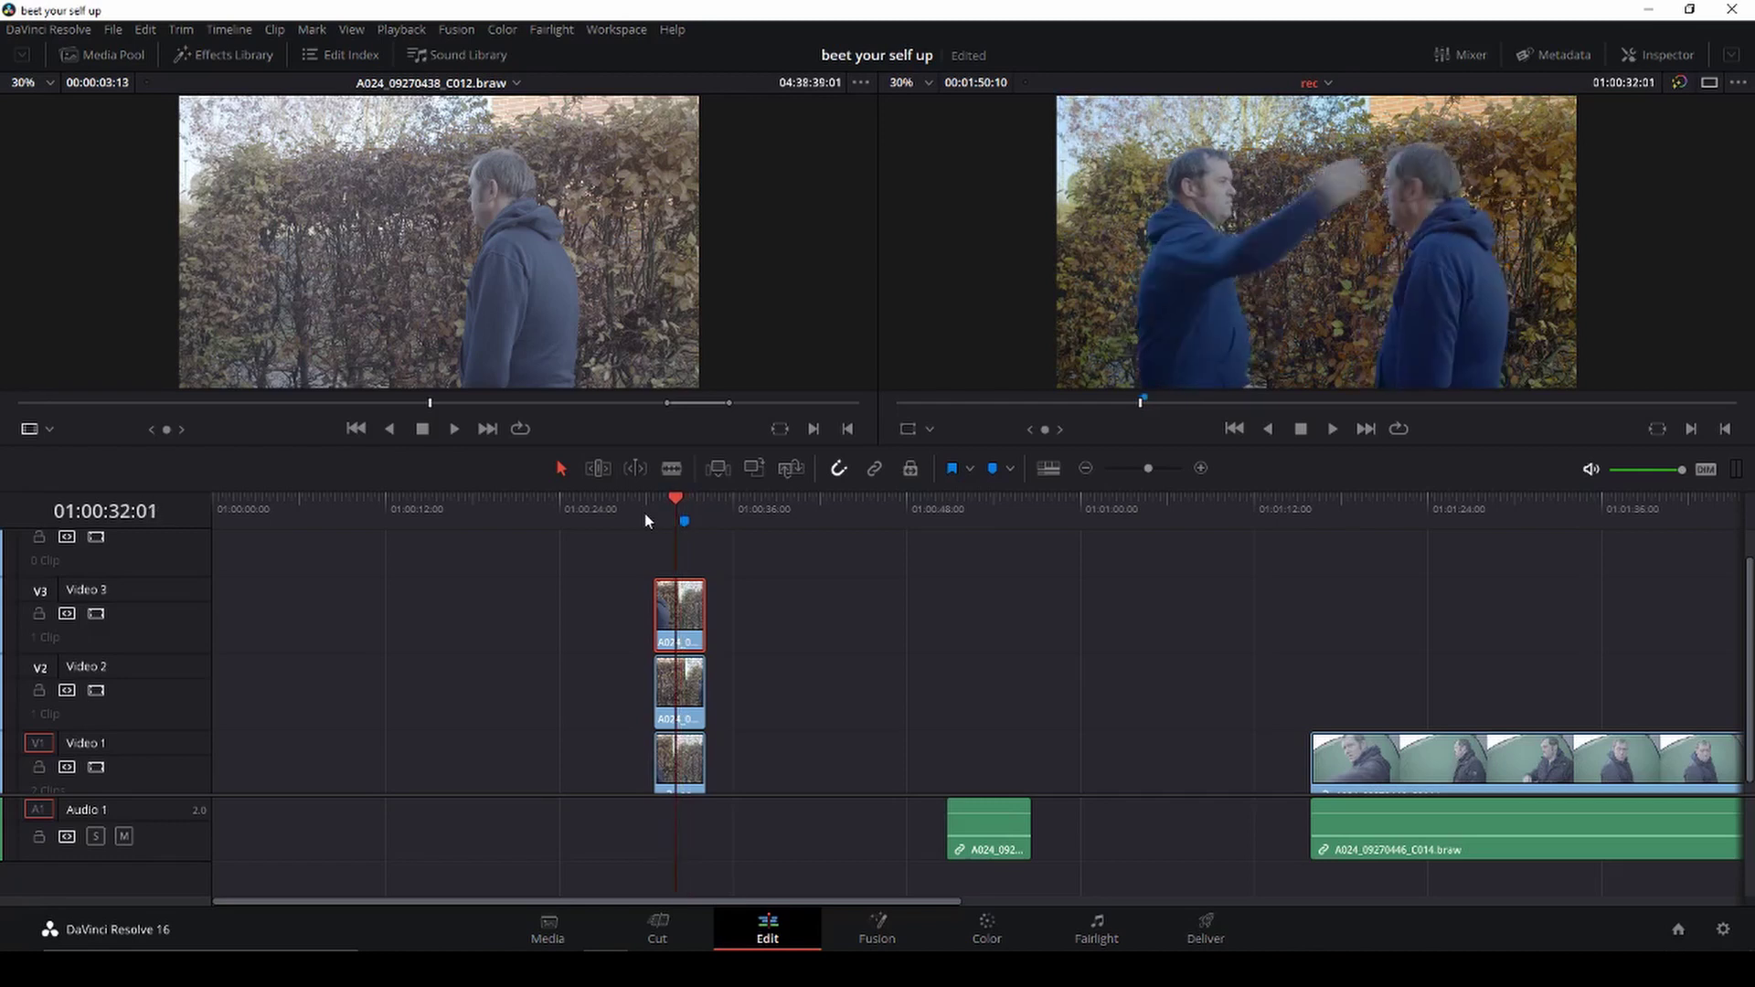
key(Right)
key(Left)
key(Left)
key(Left)
key(Left)
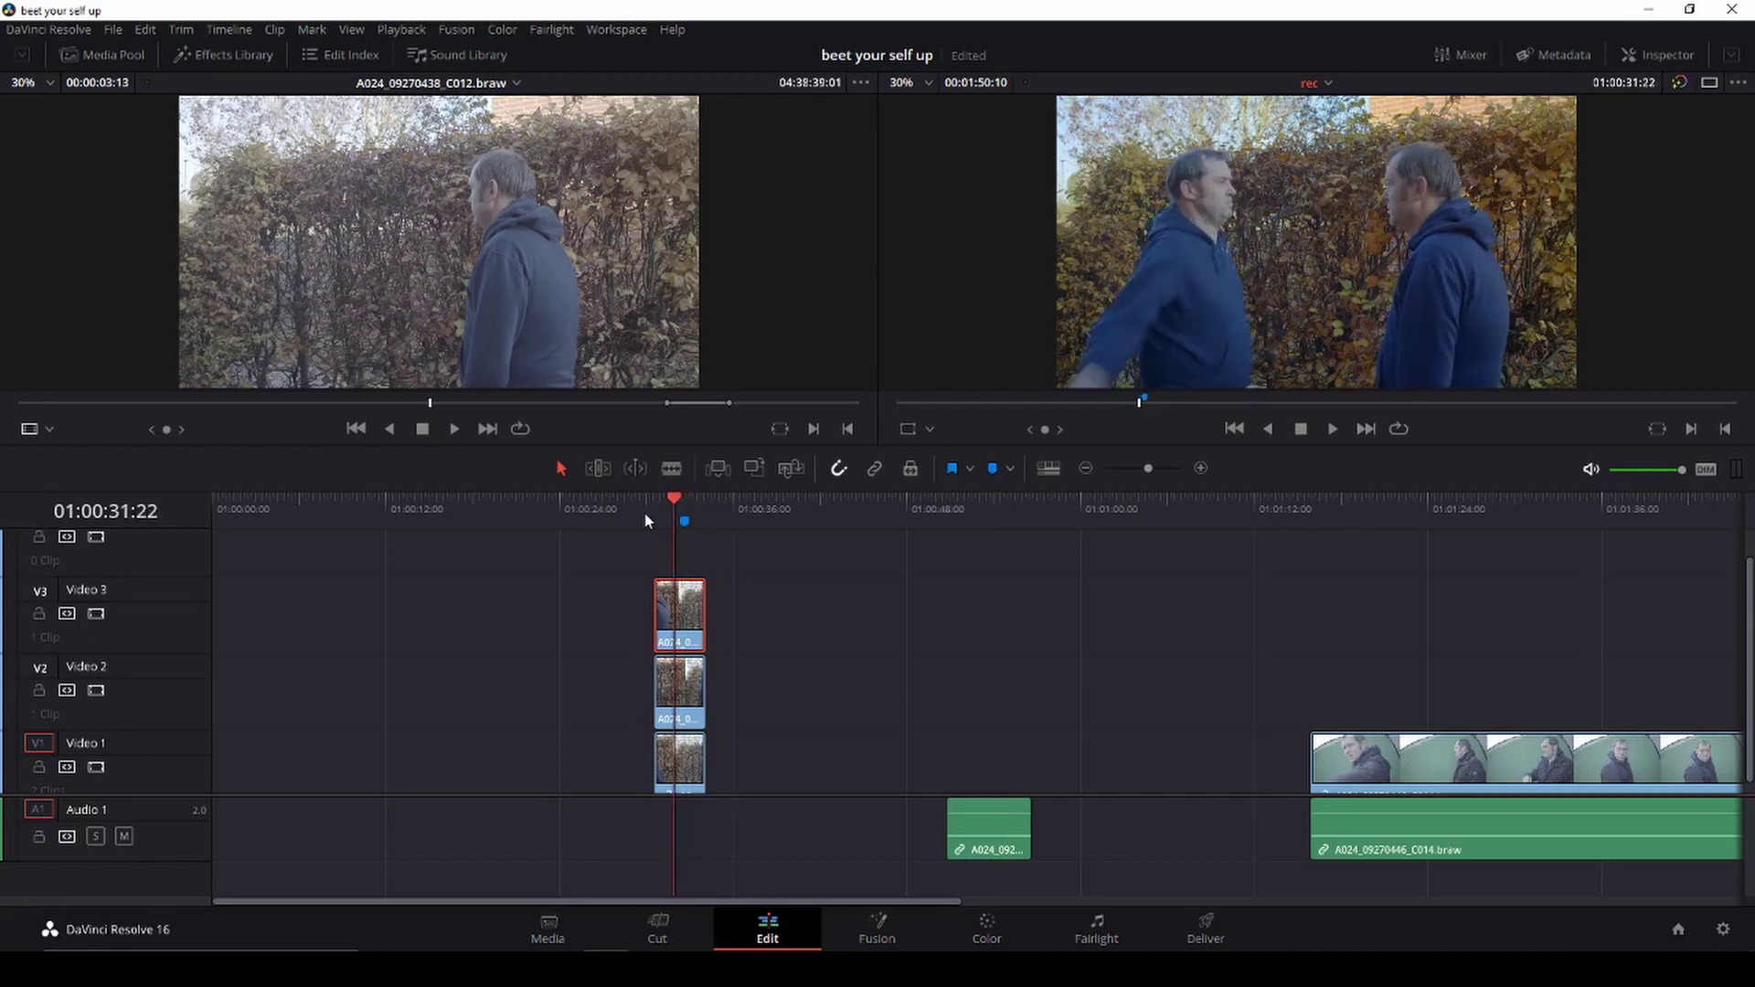
key(Right)
key(Right)
key(Right)
key(Right)
key(Right)
key(Left)
key(Left)
key(Left)
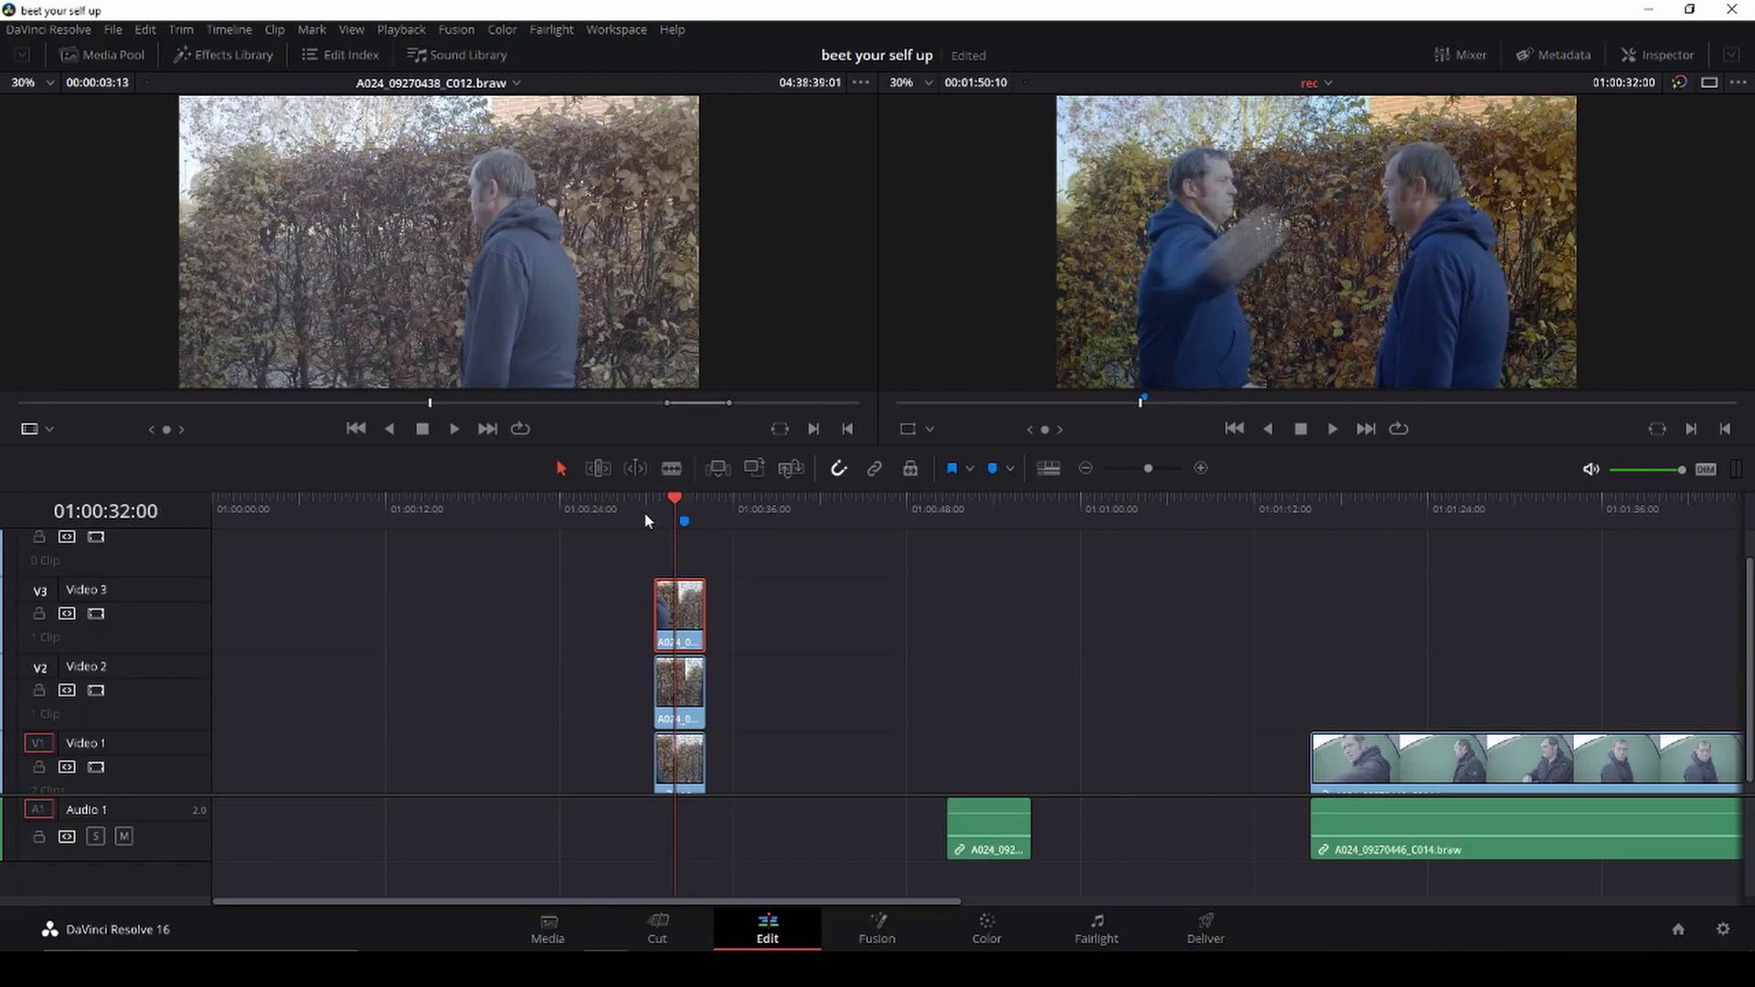
key(Right)
key(Right)
key(Right)
key(Right)
key(Left)
key(Left)
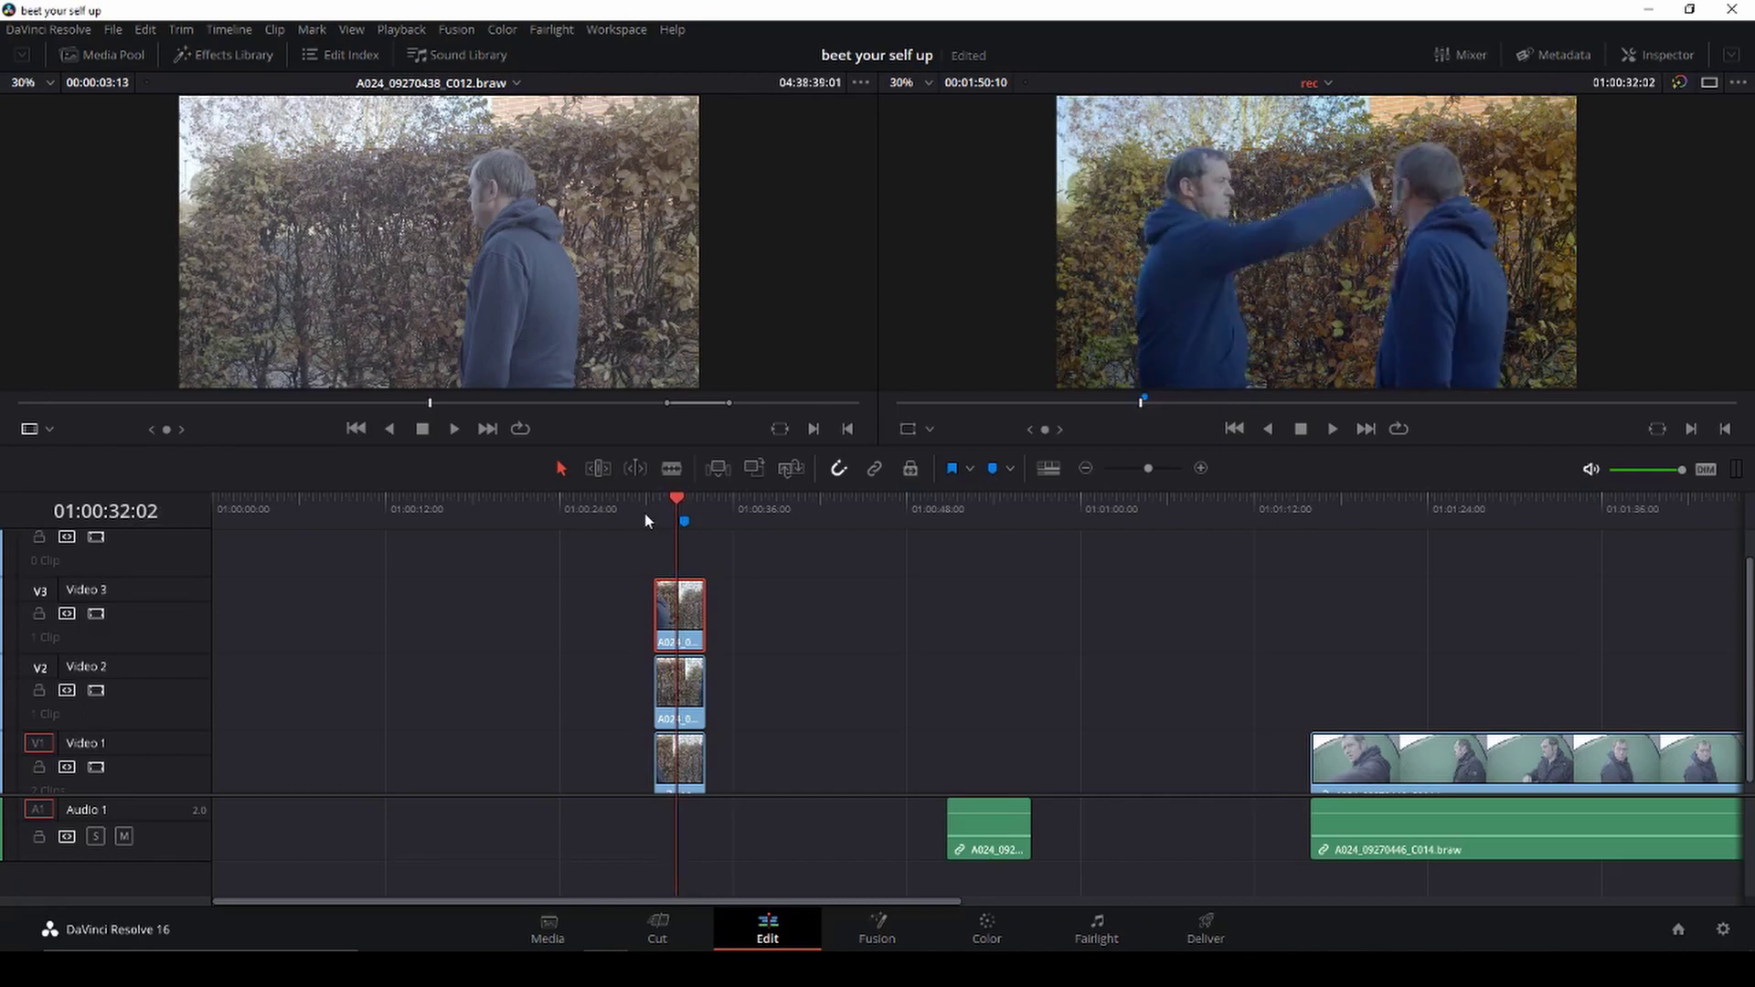
key(Left)
key(Left)
key(Right)
key(Right)
key(Left)
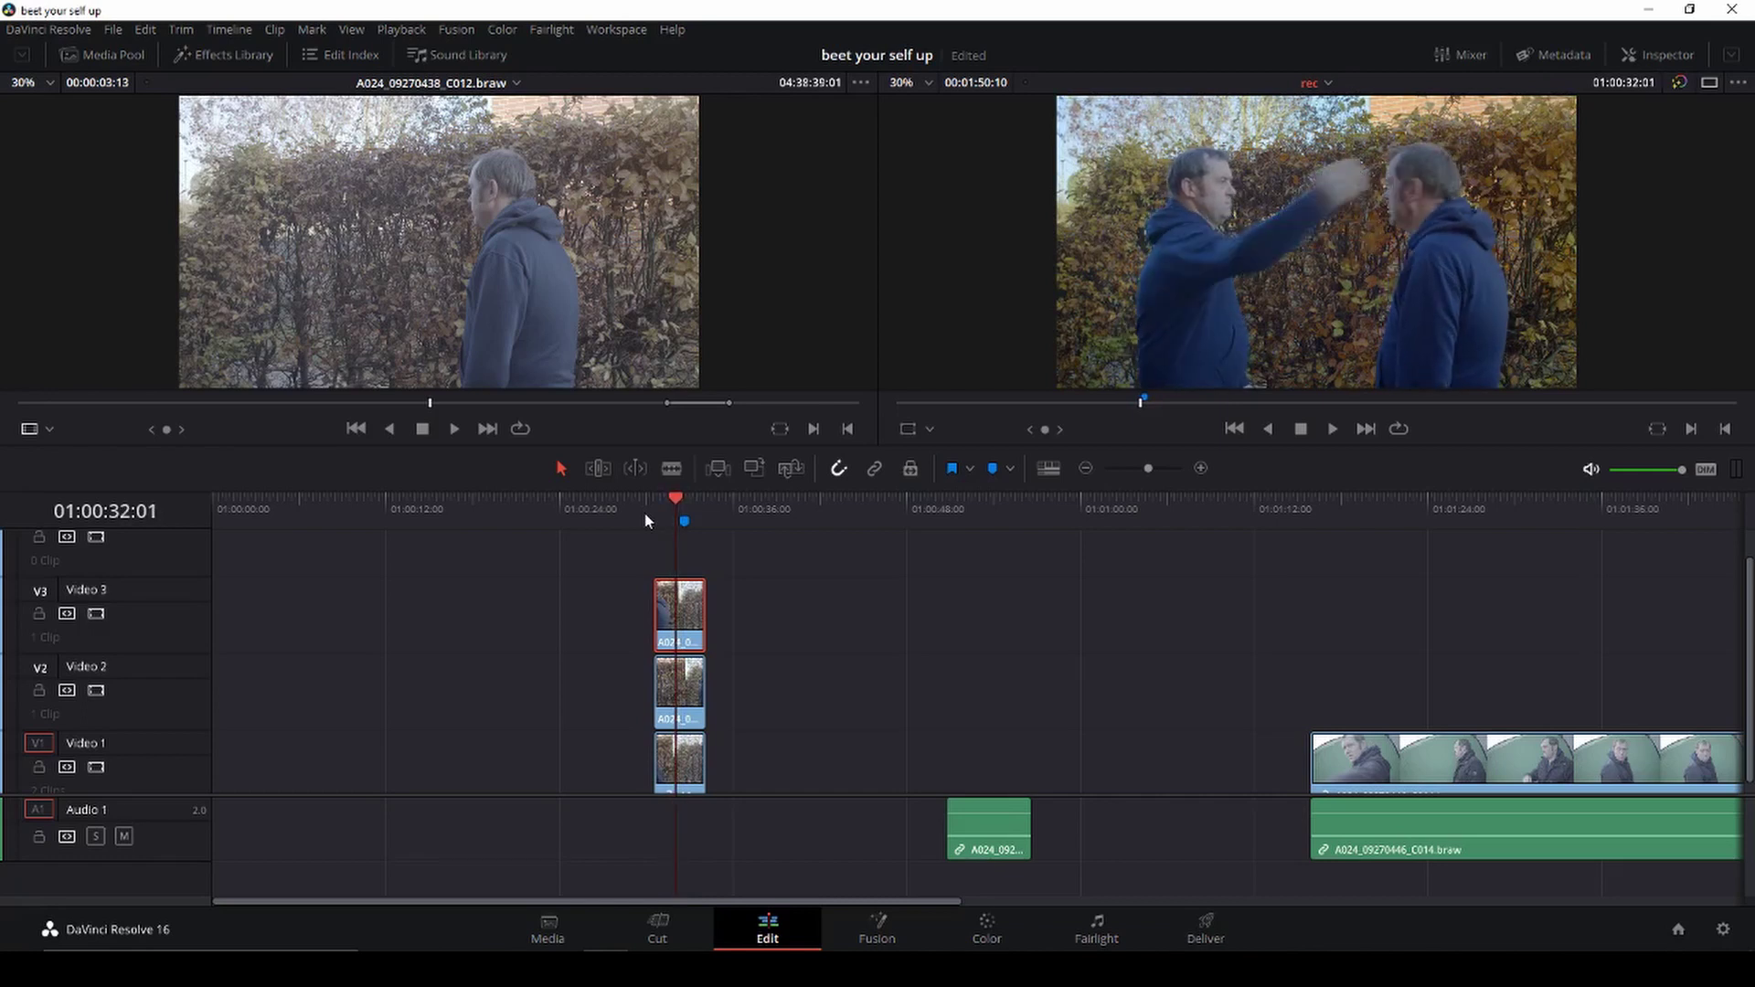
key(Right)
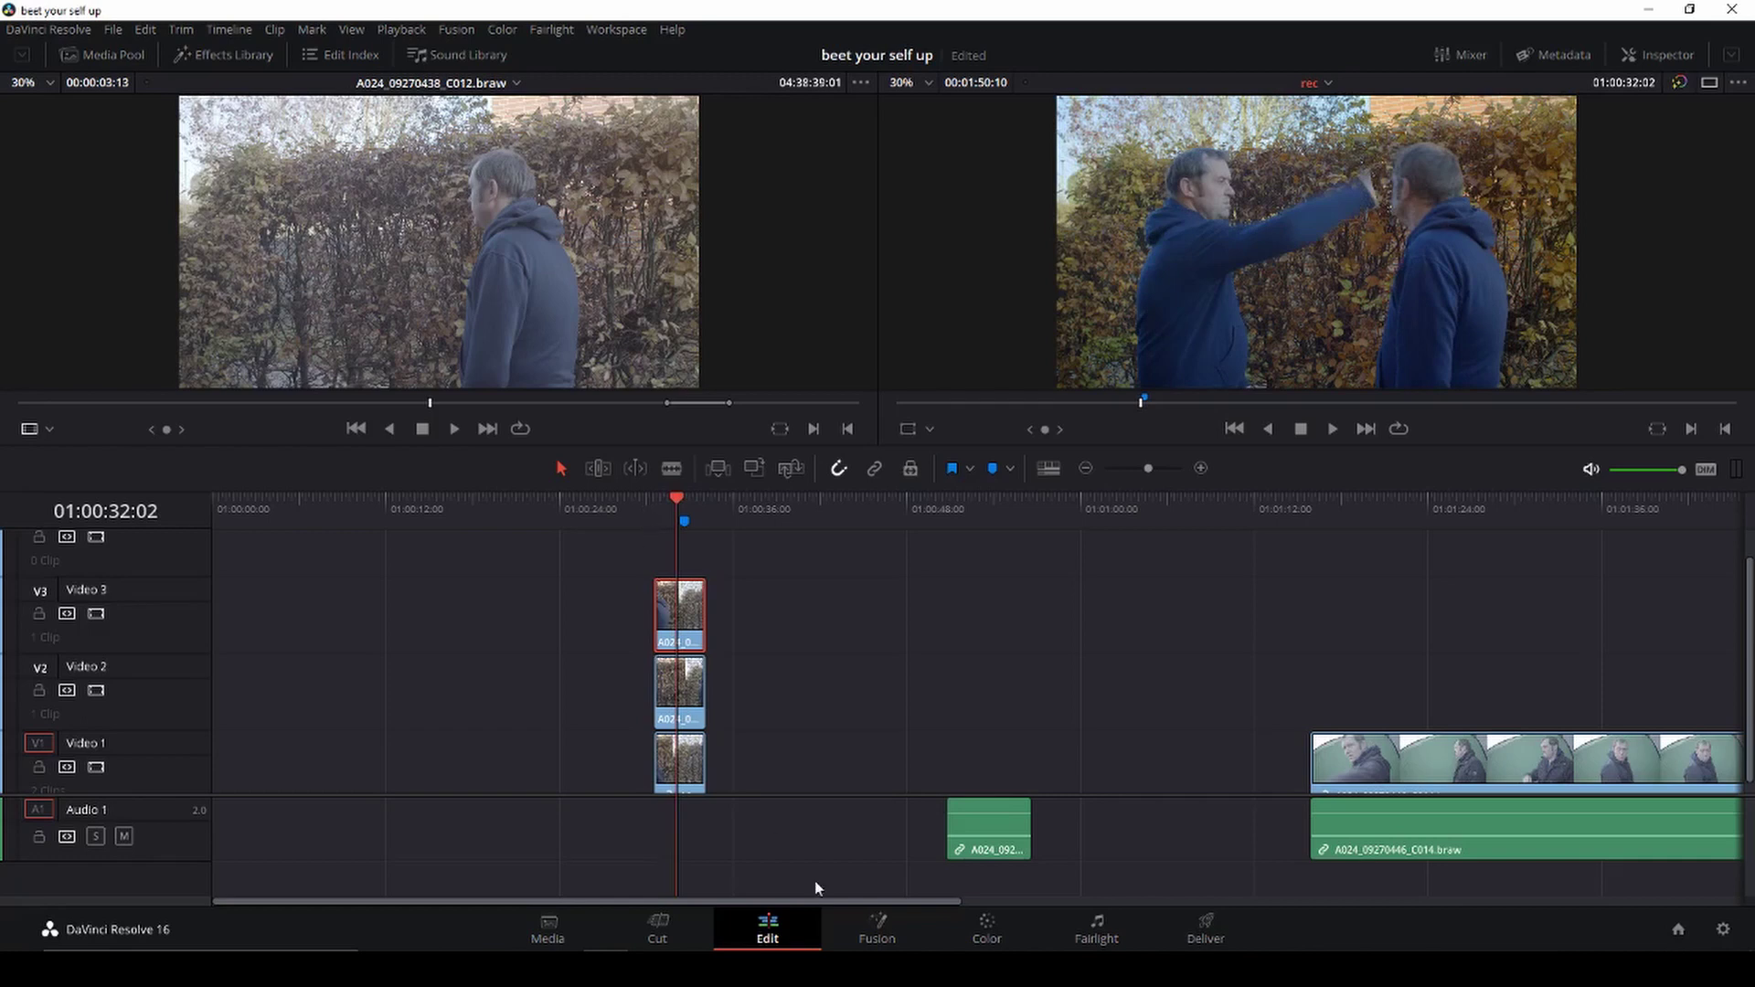
Step: Keyframe the mask points near the second man's head over the impact frames, around the fist
click(992, 932)
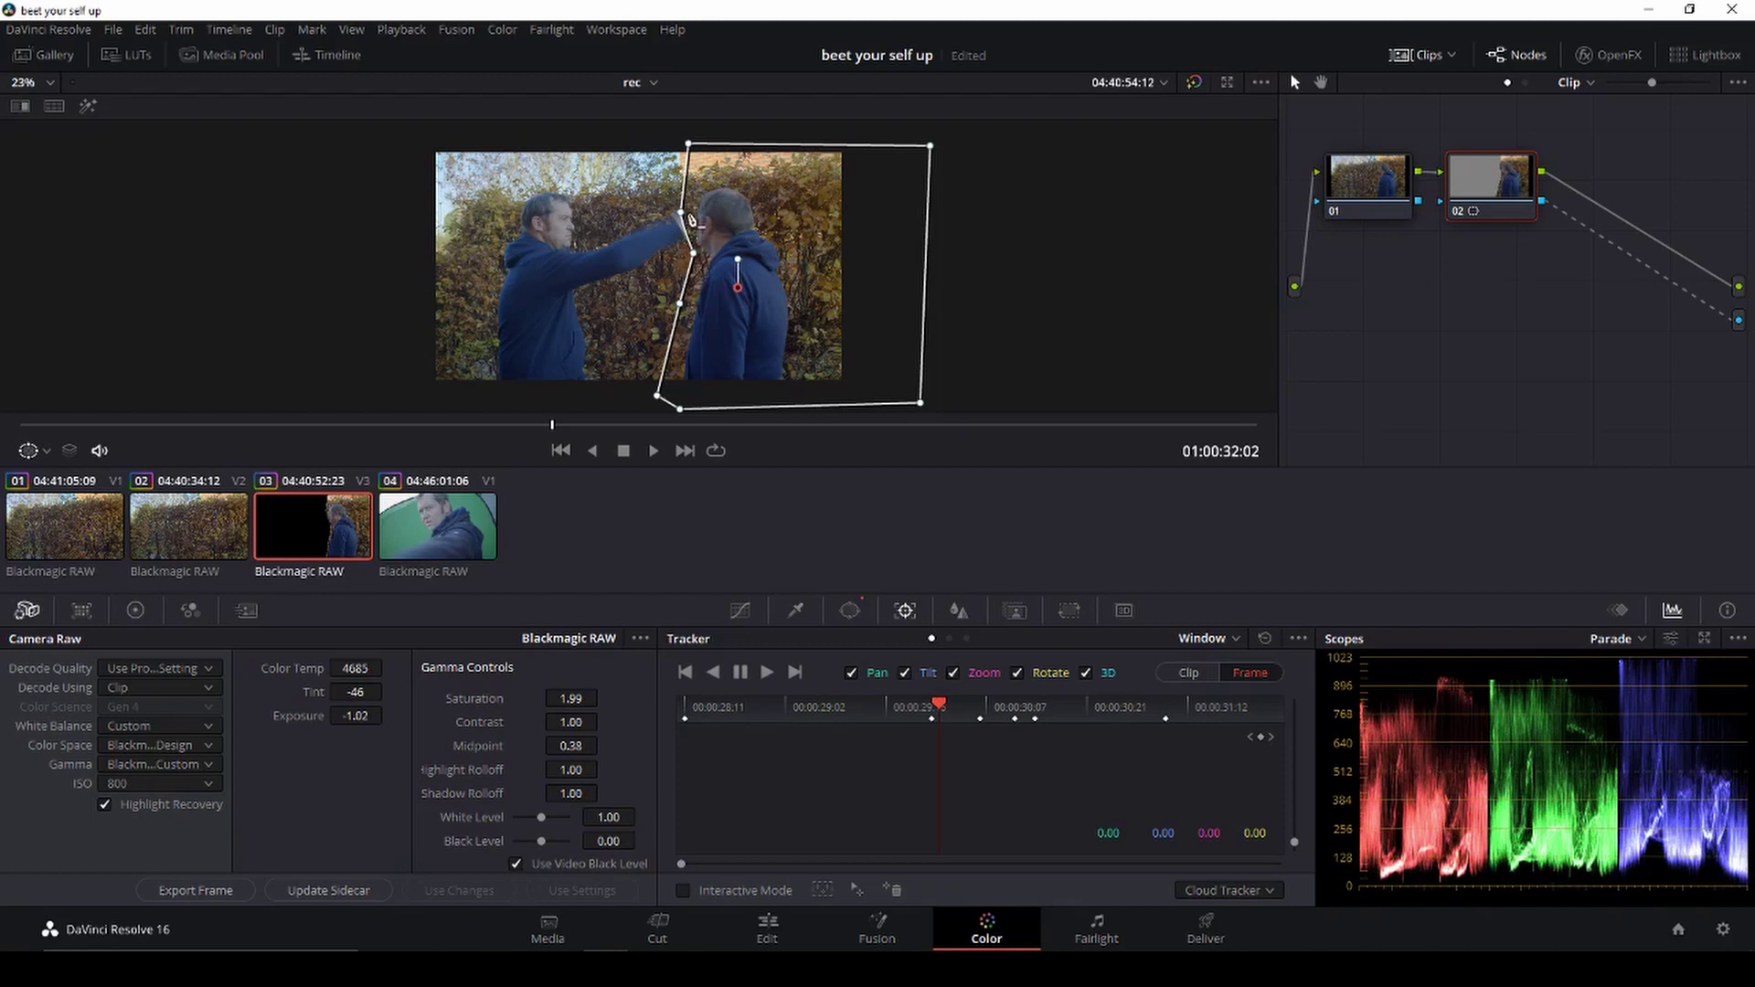
drag(682, 210, 700, 212)
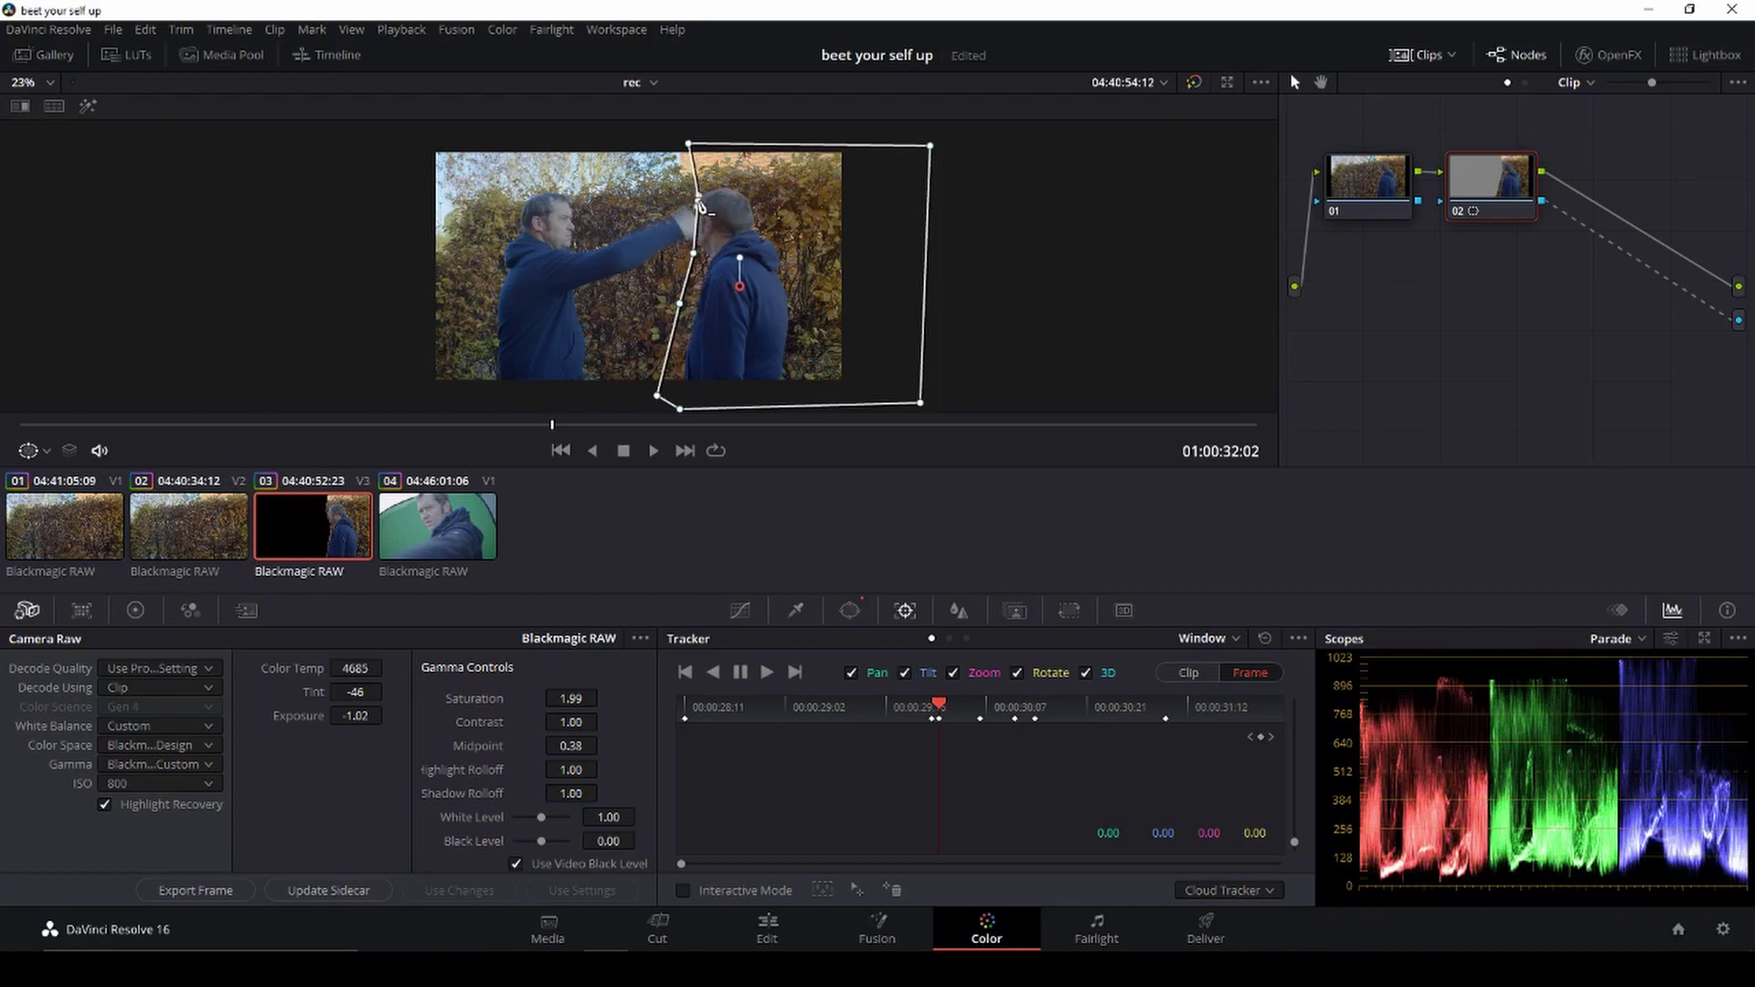
scroll(720, 255, up, 1)
scroll(720, 256, up, 1)
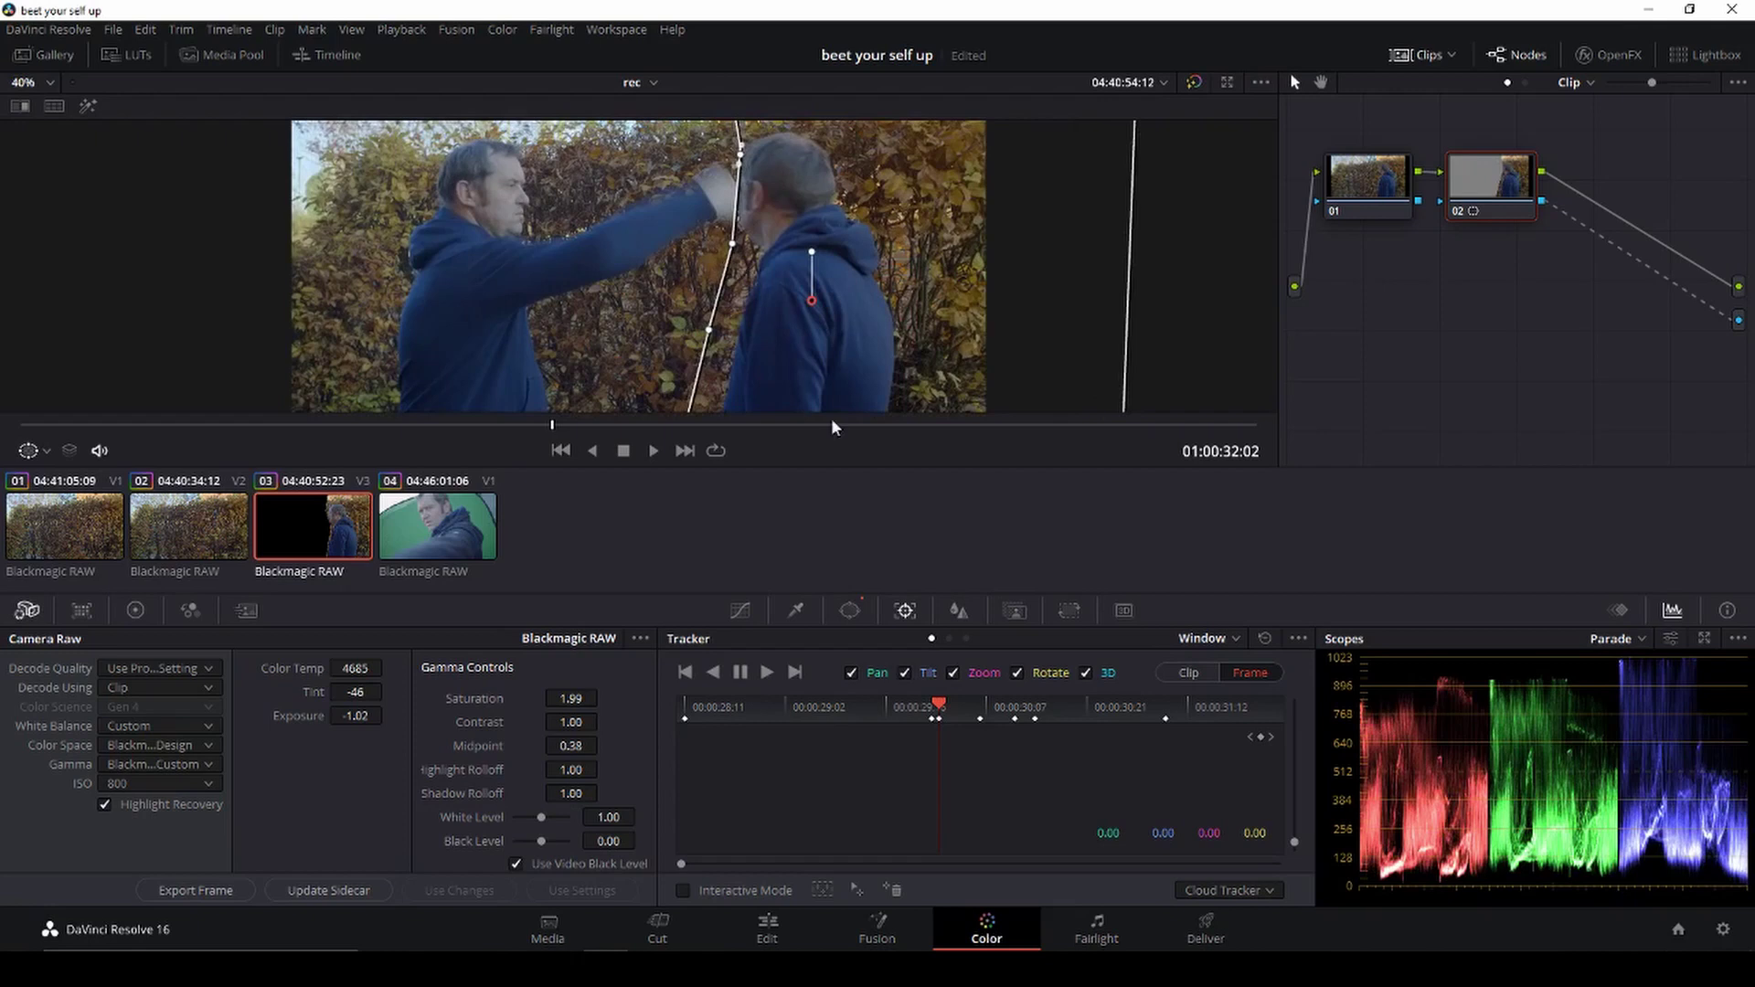
scroll(767, 279, down, 1)
scroll(767, 279, down, 1)
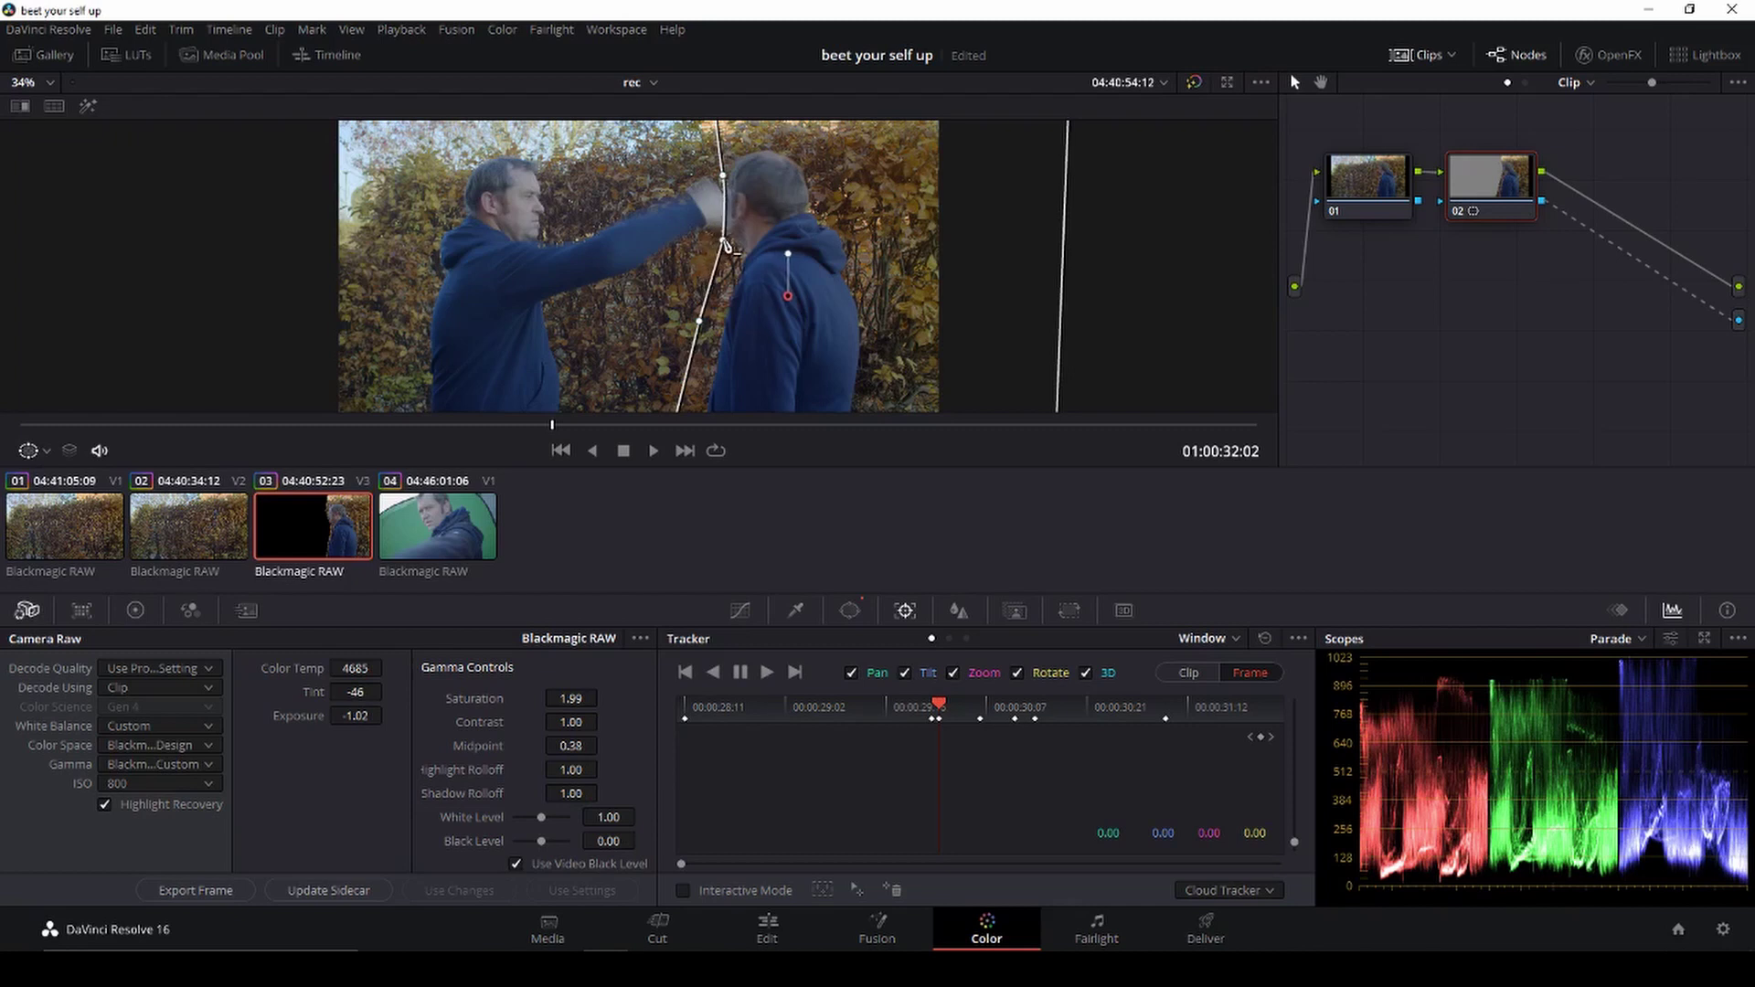
key(Left)
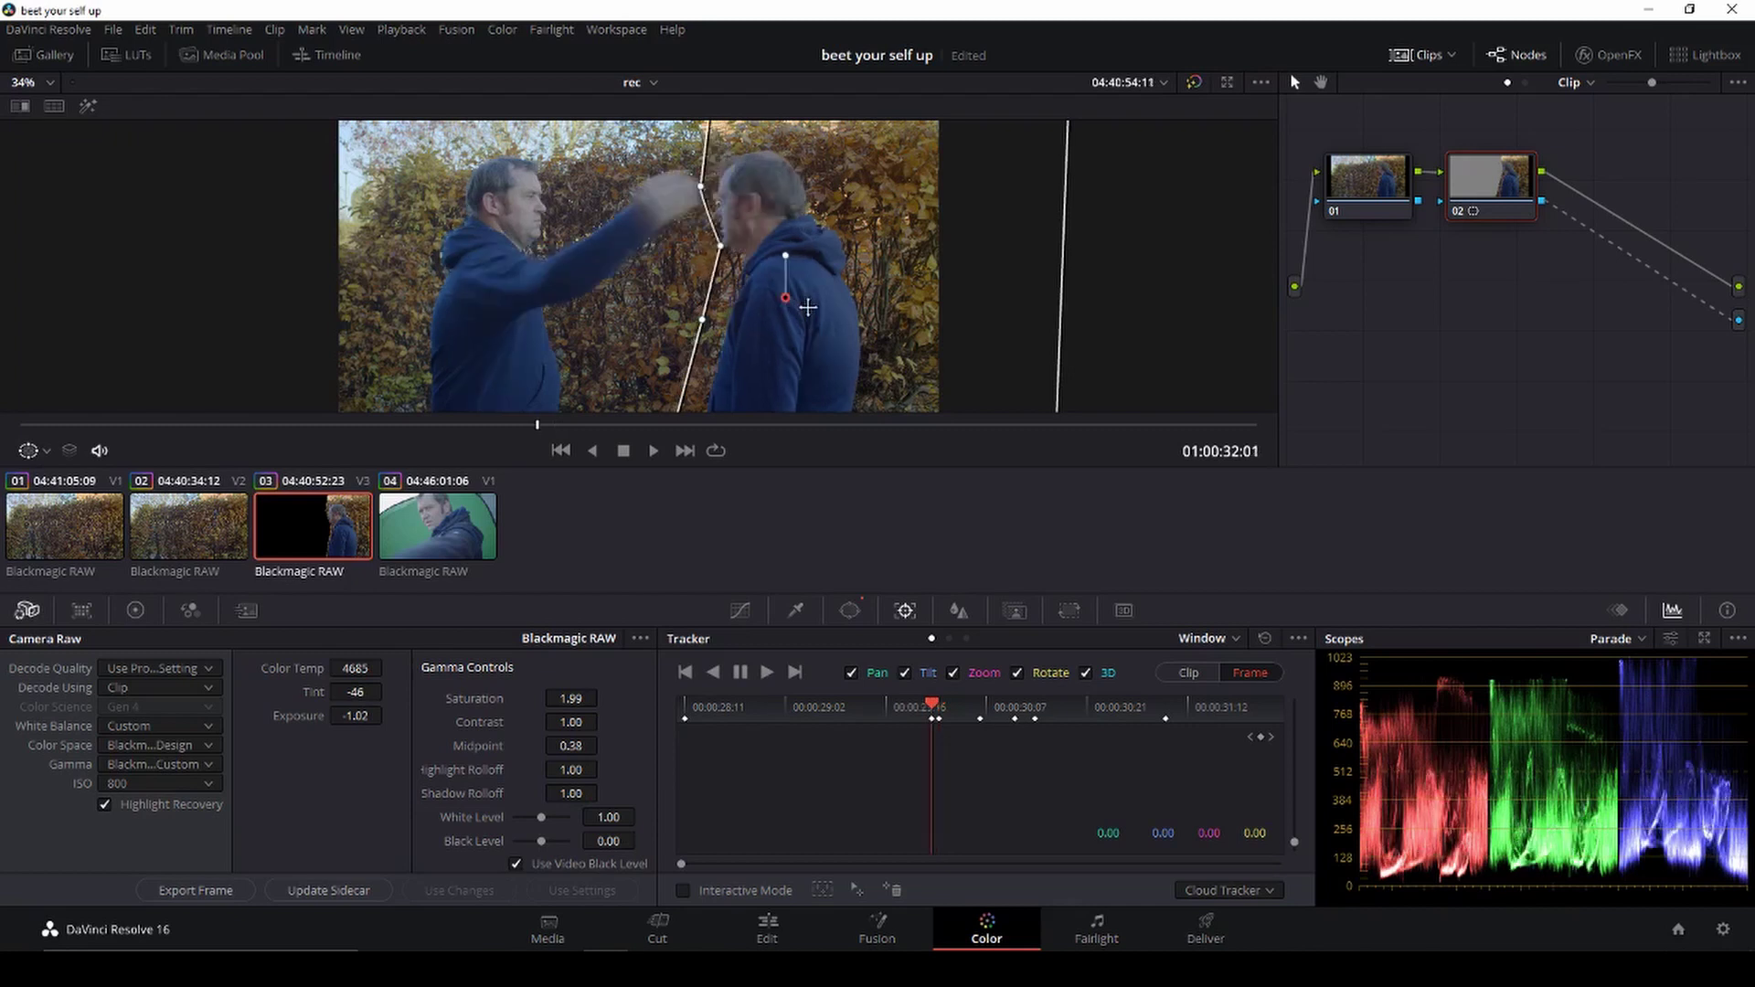
key(Left)
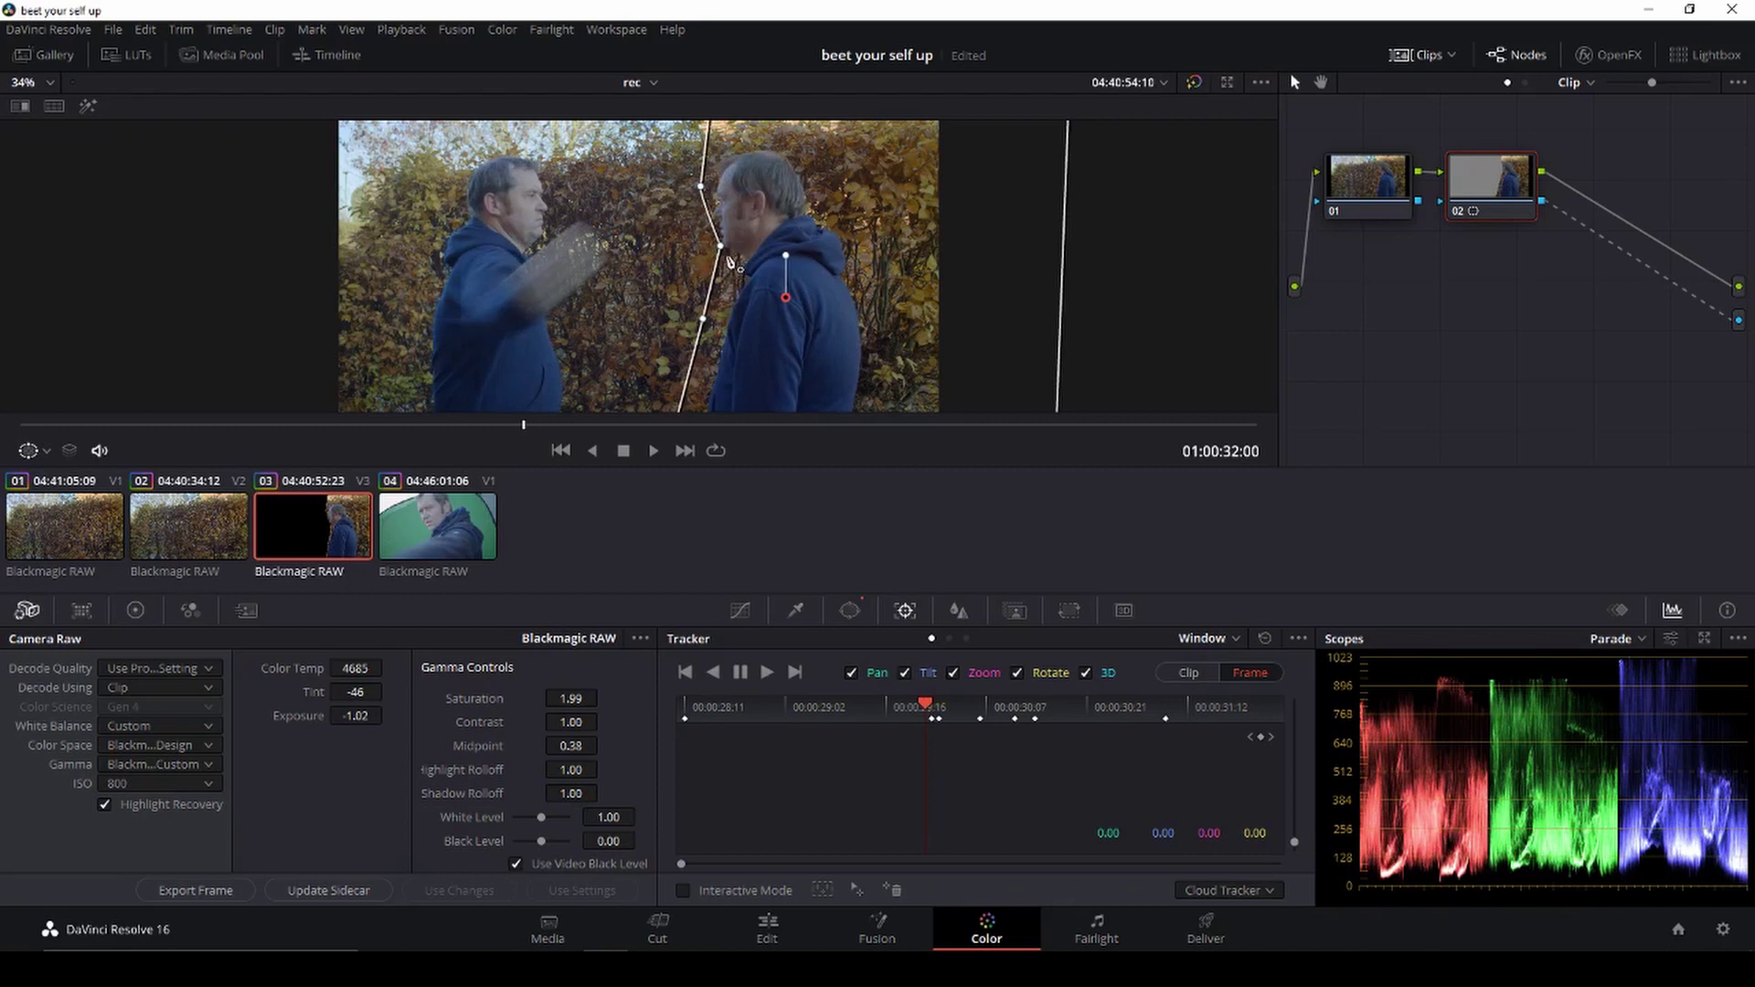
drag(726, 253, 713, 258)
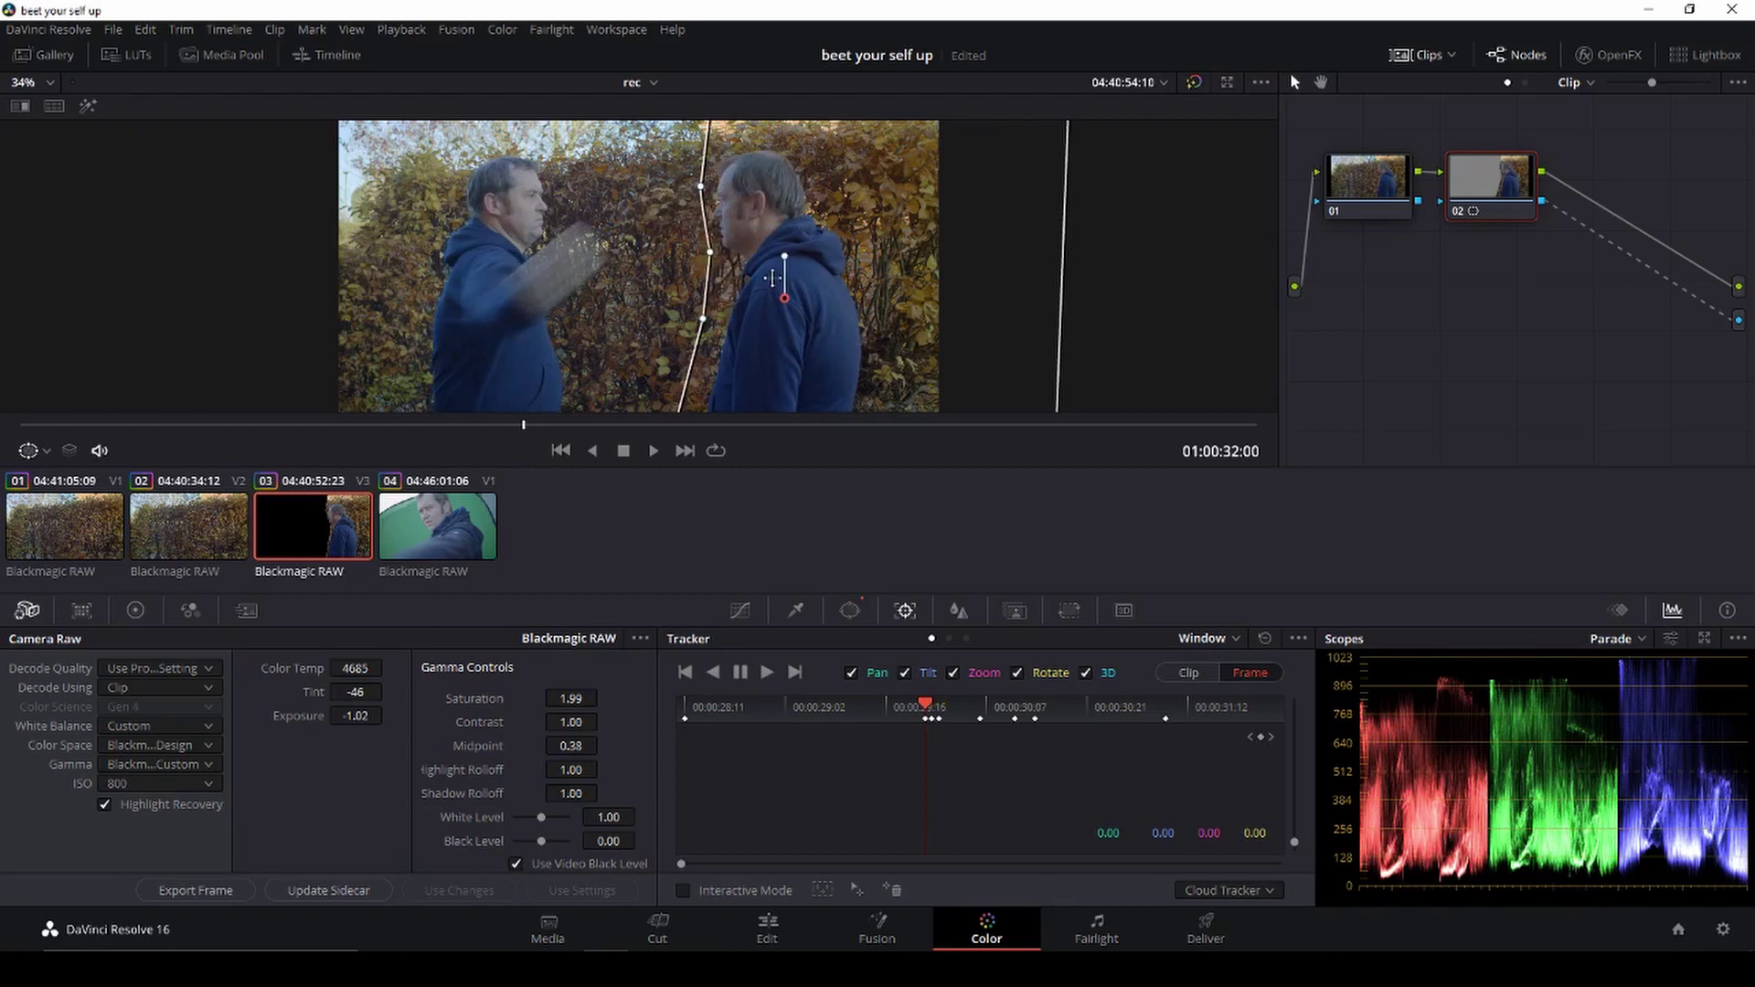
key(Right)
key(Right)
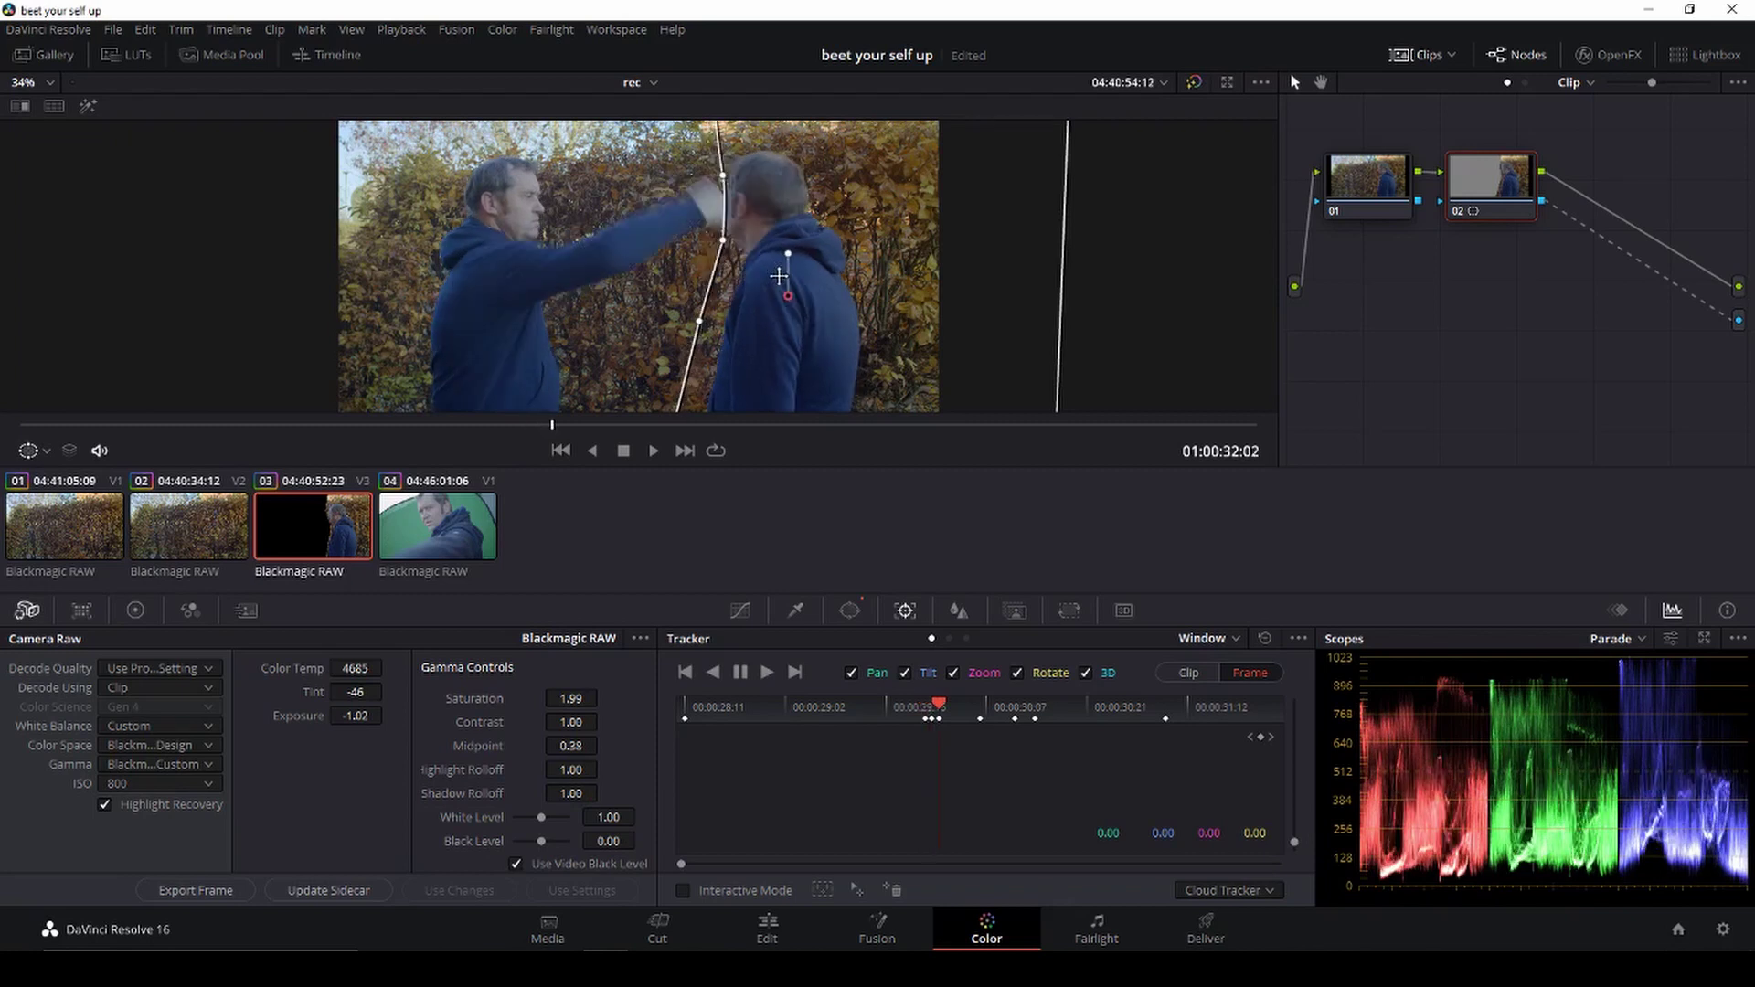
key(Right)
drag(728, 253, 733, 265)
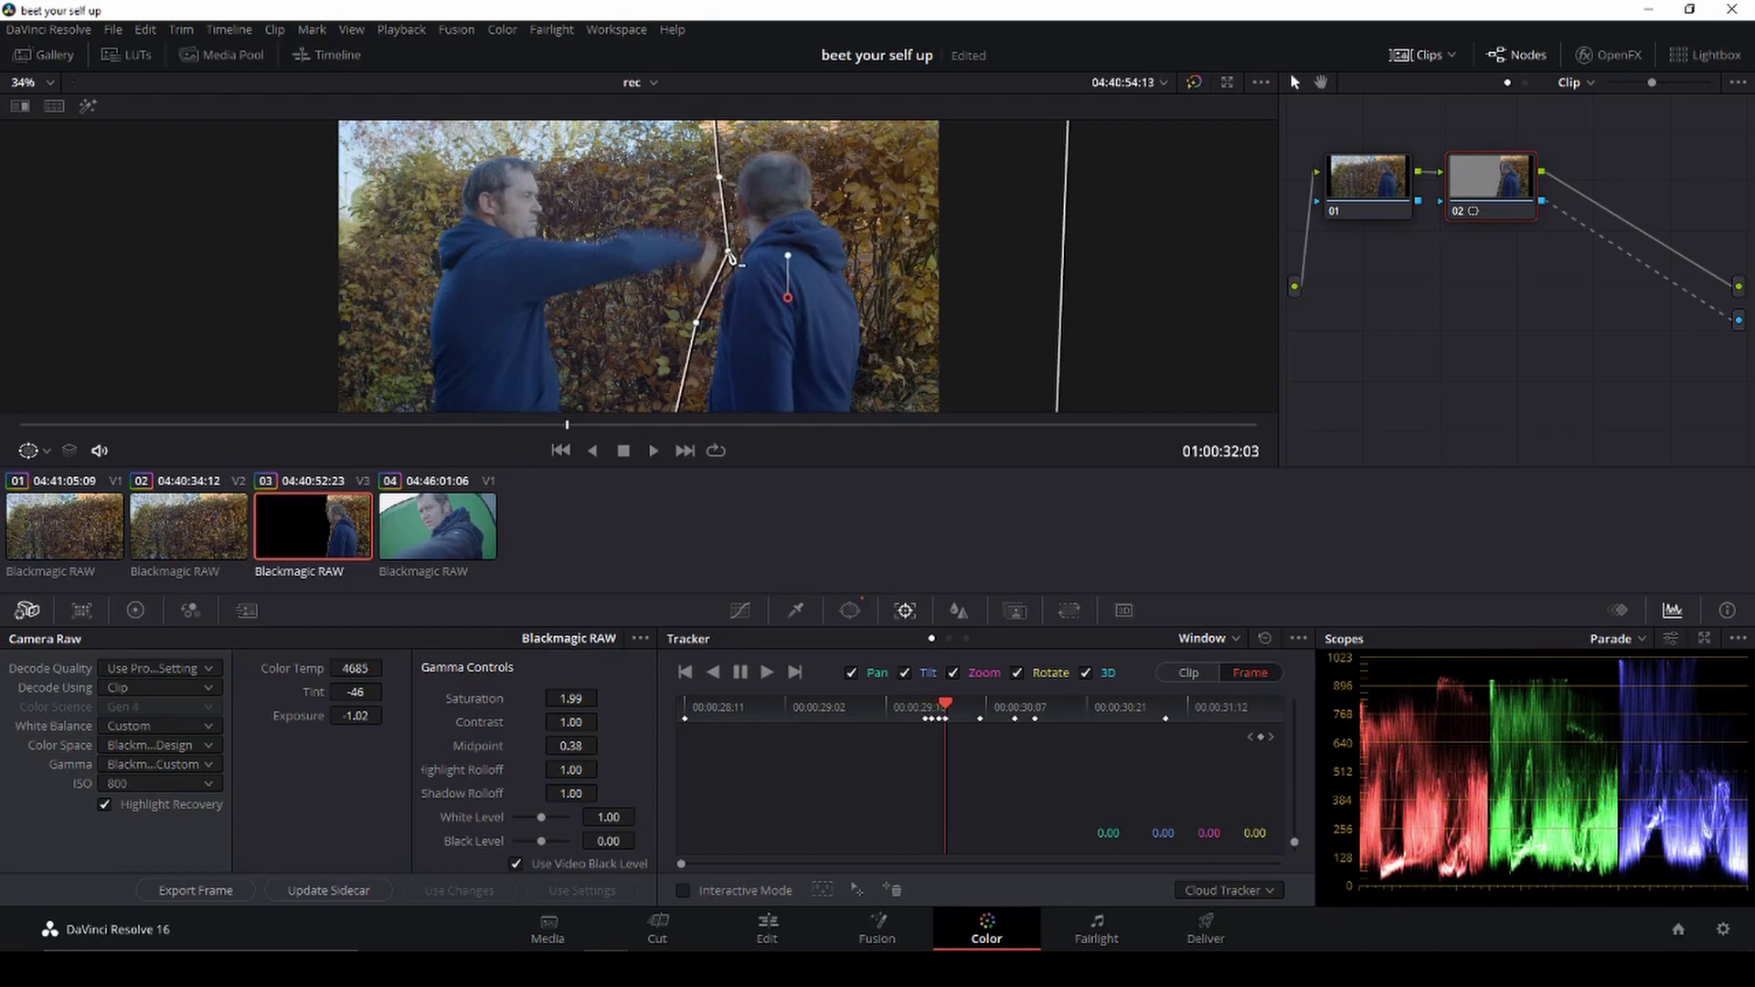
key(Right)
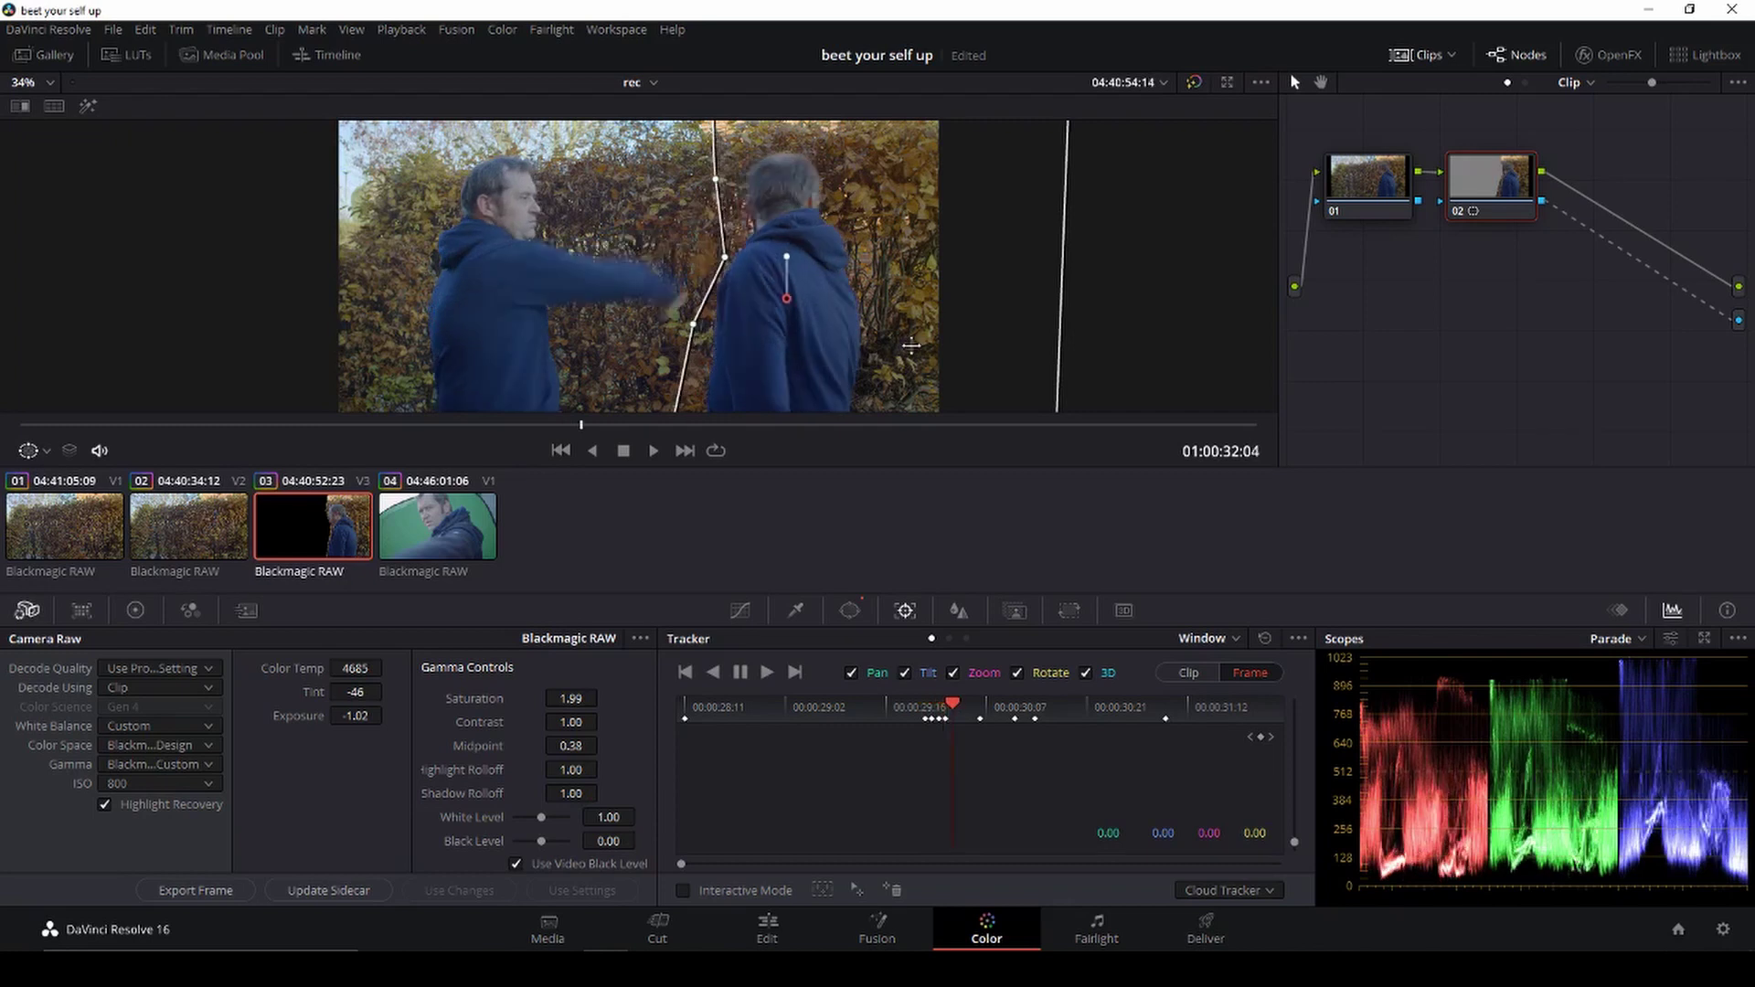
key(Right)
key(Right)
key(Right)
key(Right)
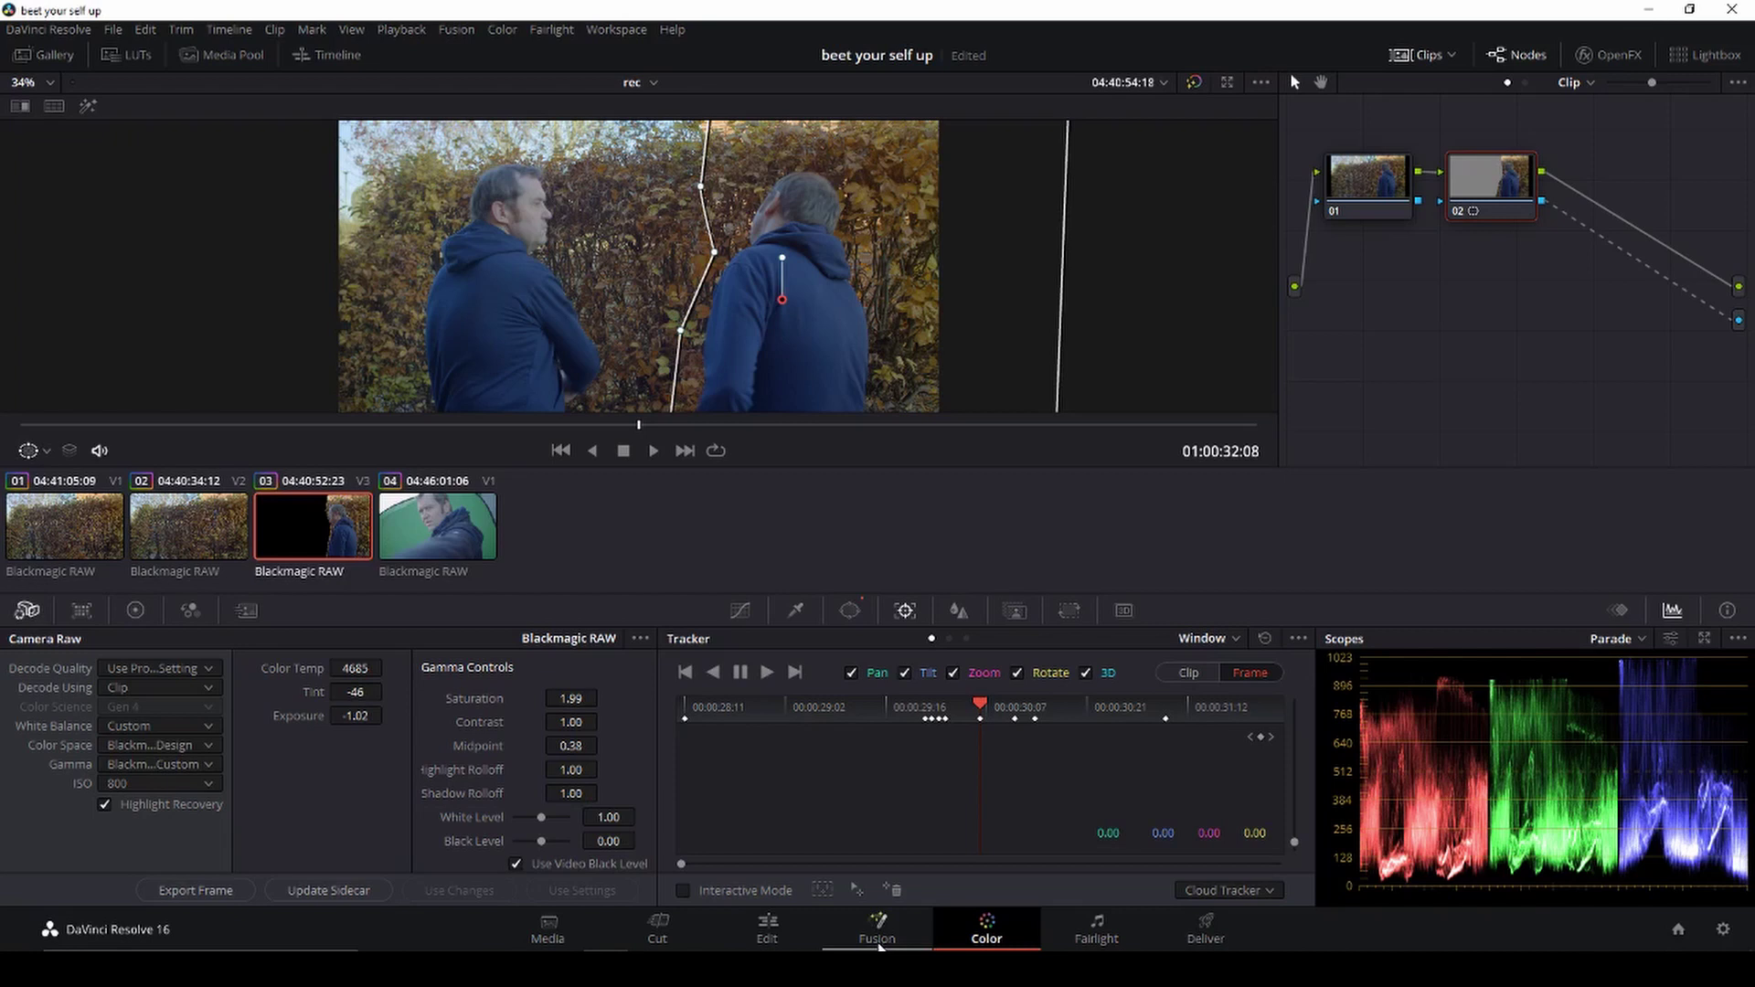
click(776, 936)
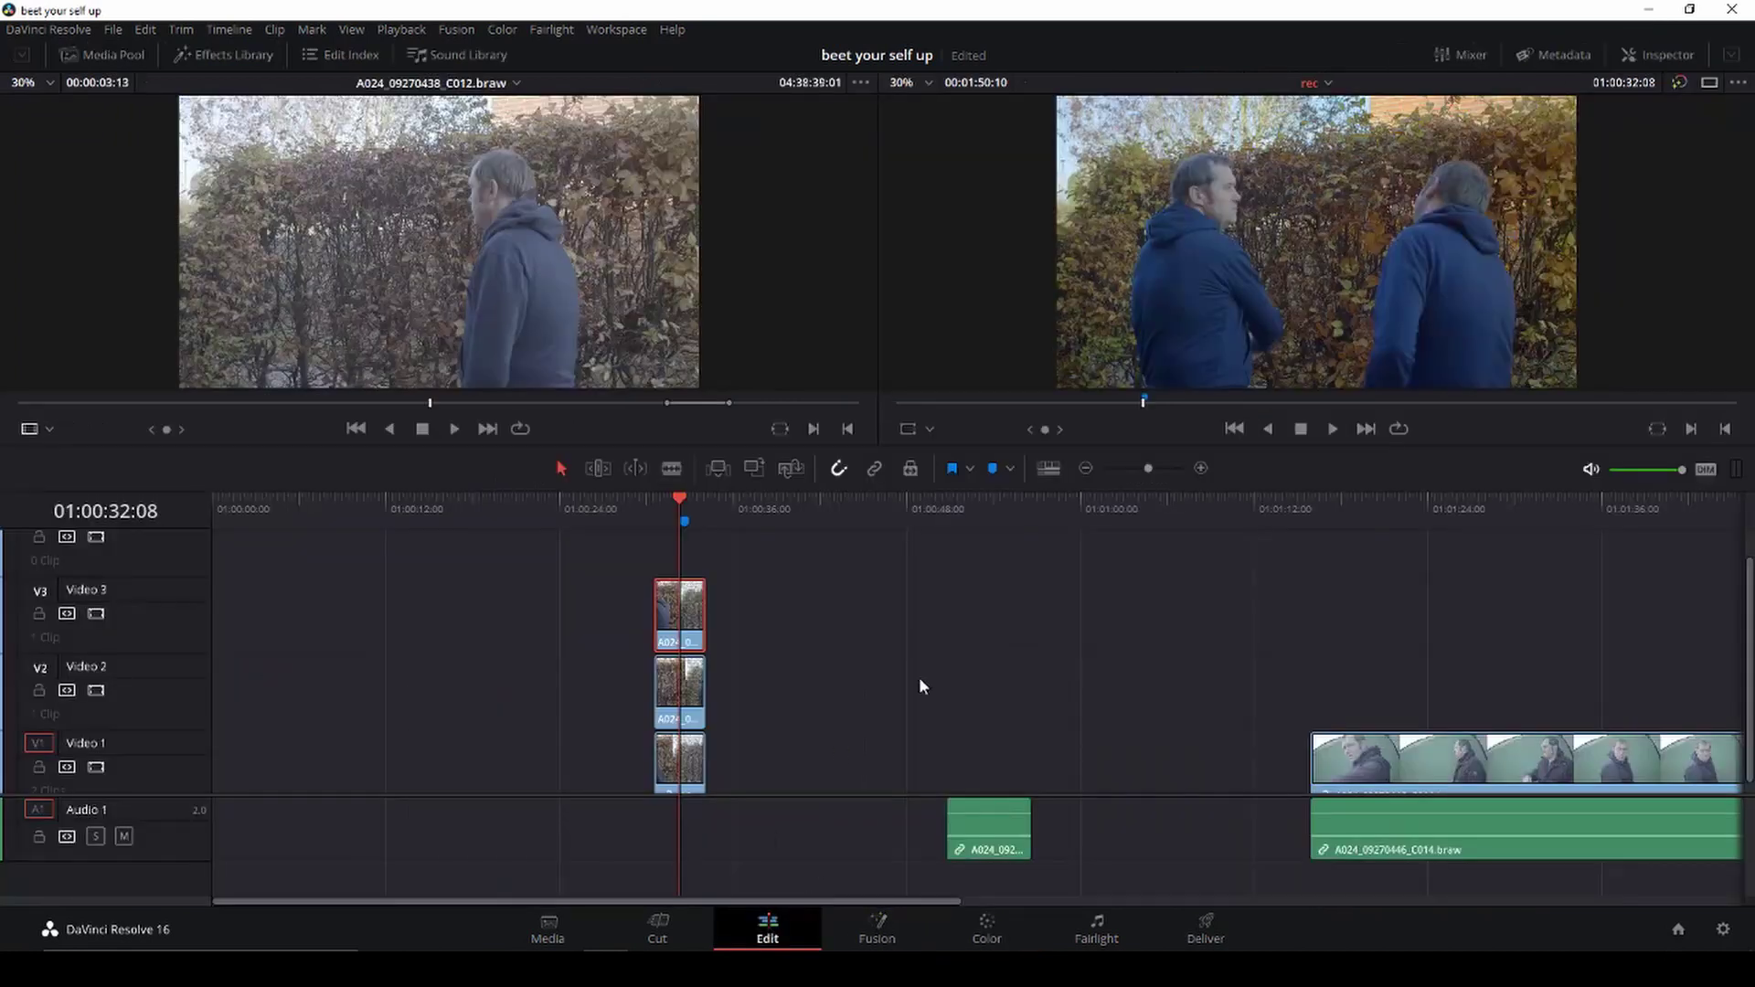
click(658, 511)
key(space)
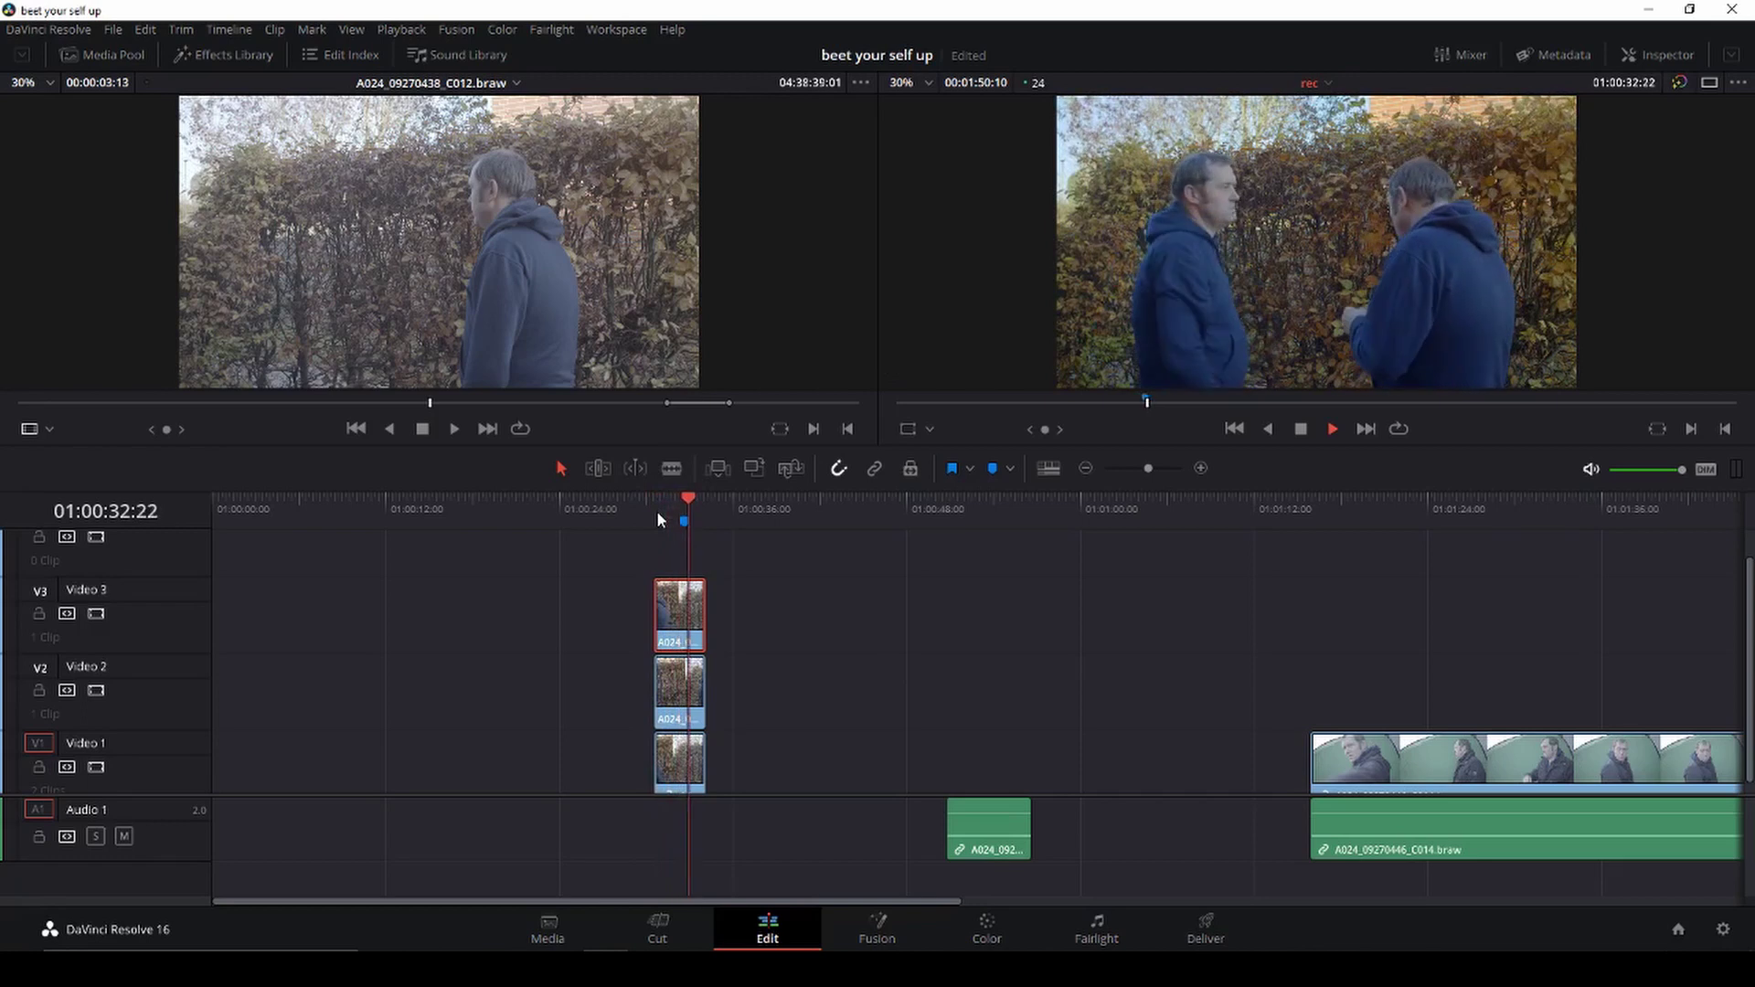
click(657, 510)
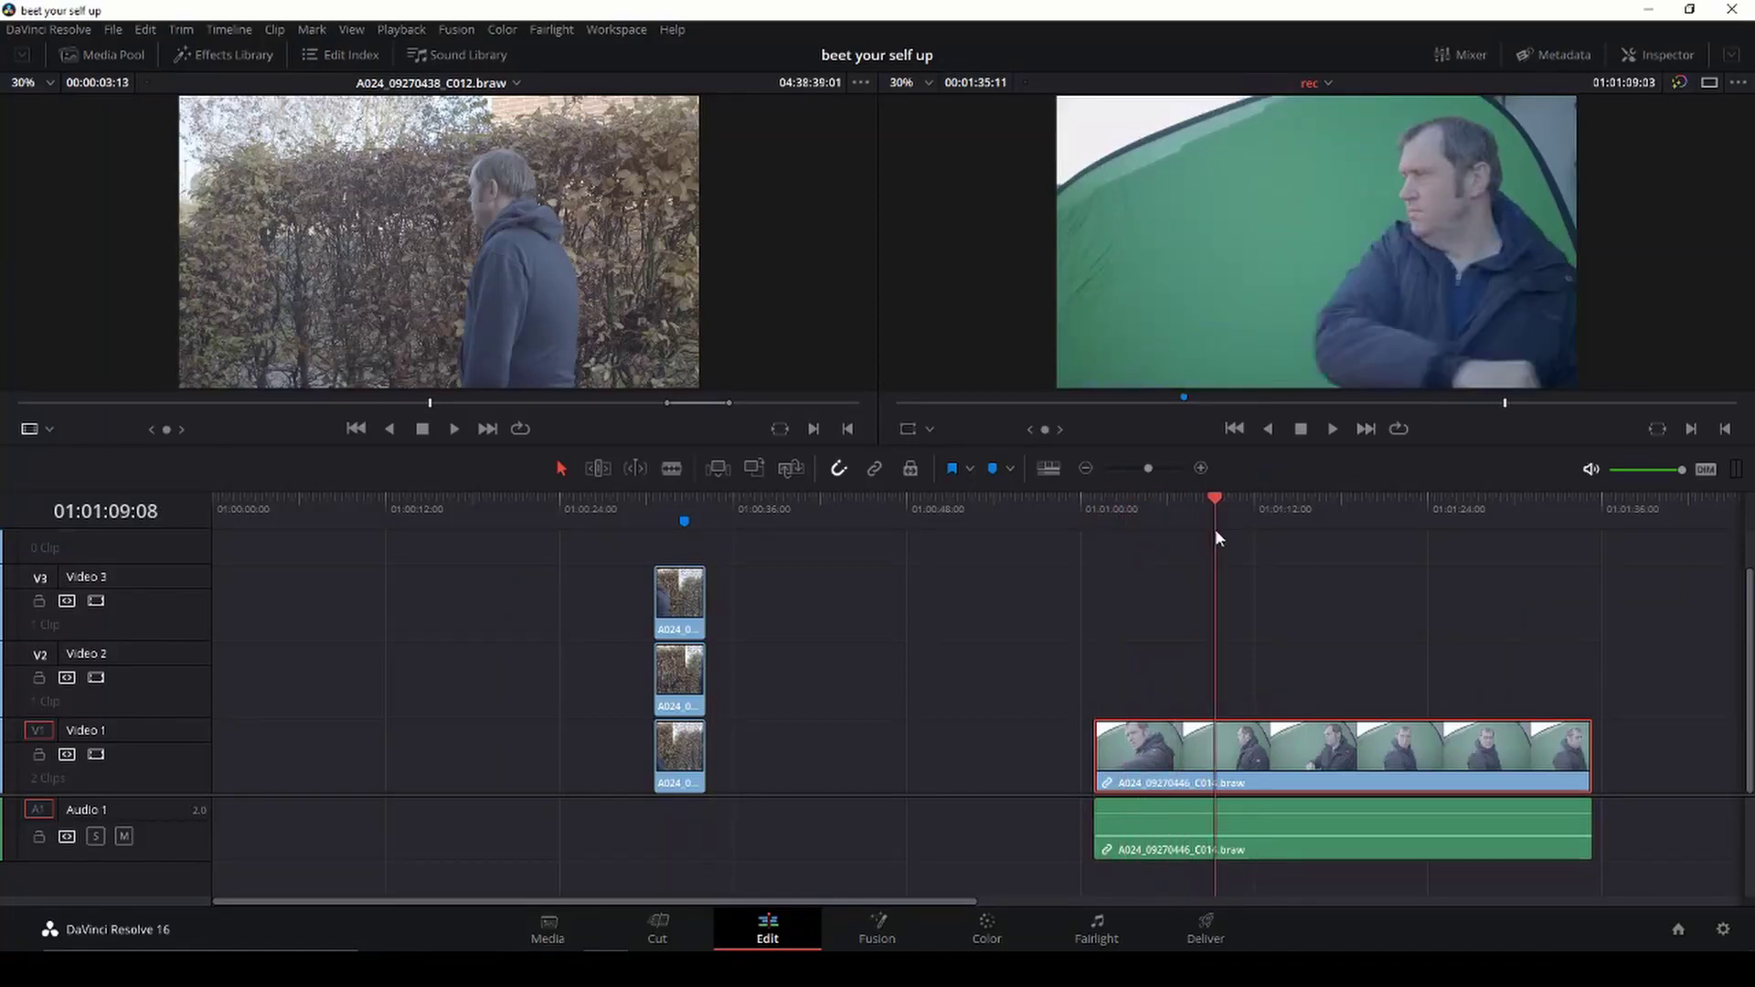
Step: Play through the green-screen clip and trim its start at the playhead
drag(1227, 540, 1253, 525)
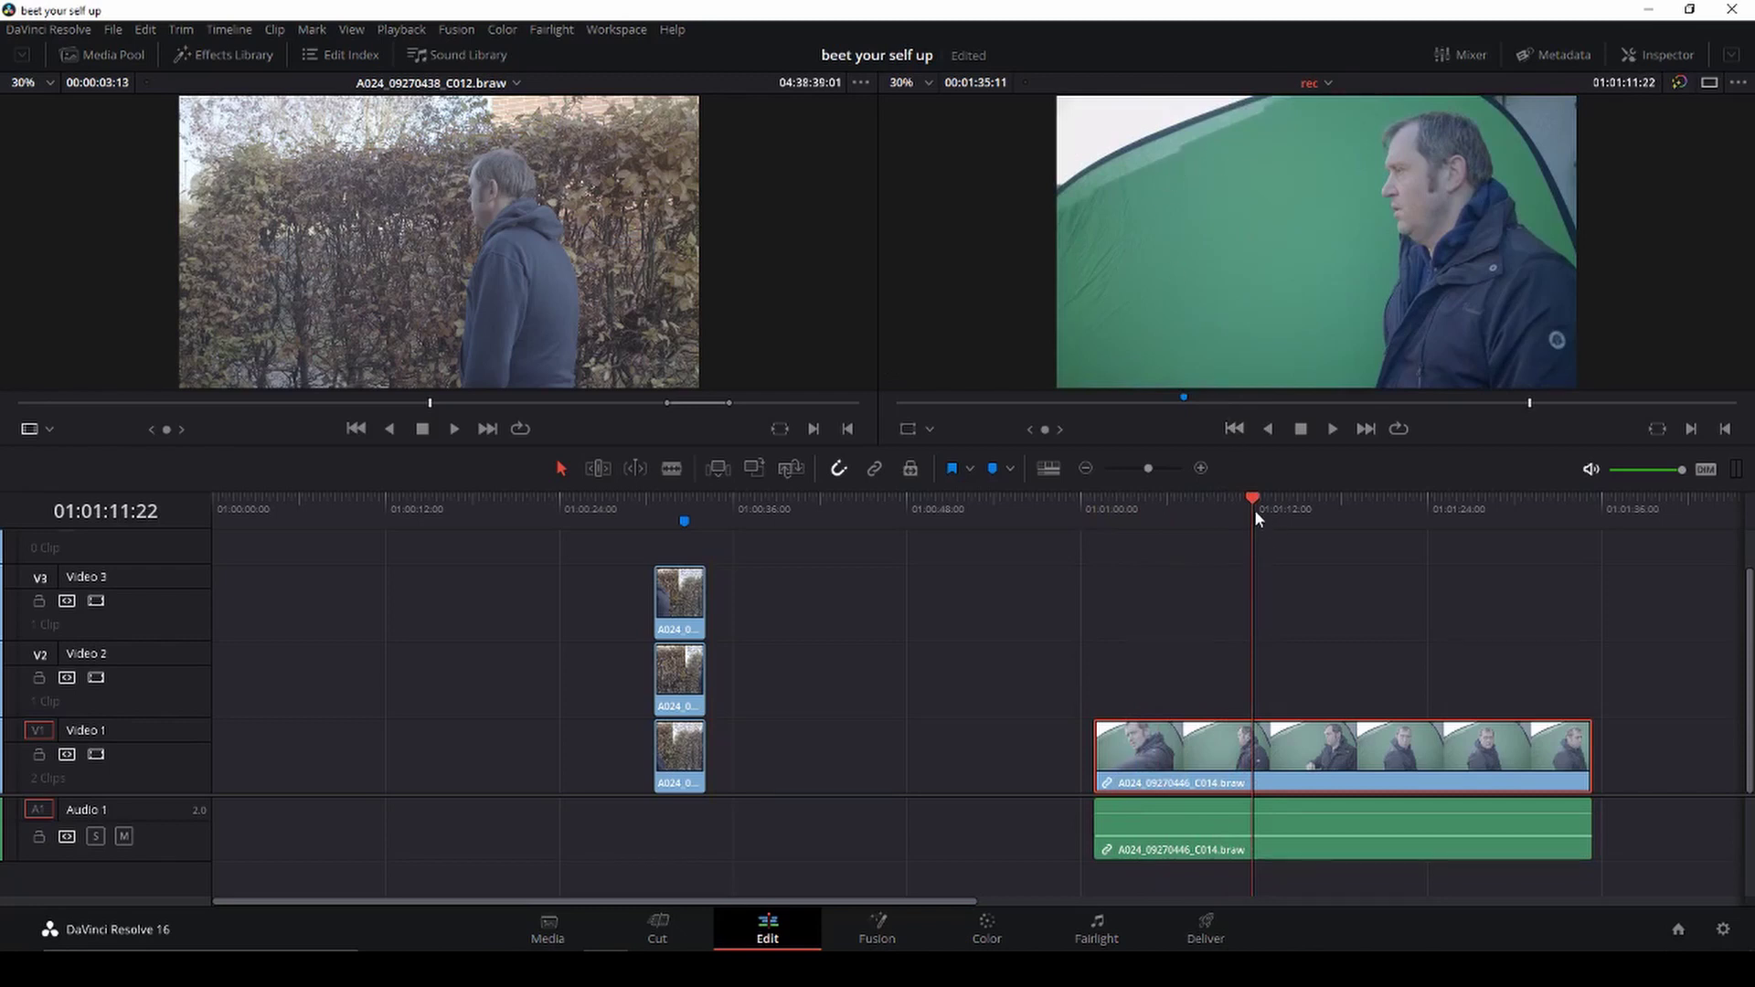
mouse_move(1255, 497)
mouse_down()
mouse_move(1330, 507)
mouse_move(1190, 497)
mouse_up()
key(space)
key(shift+bracketleft)
key(space)
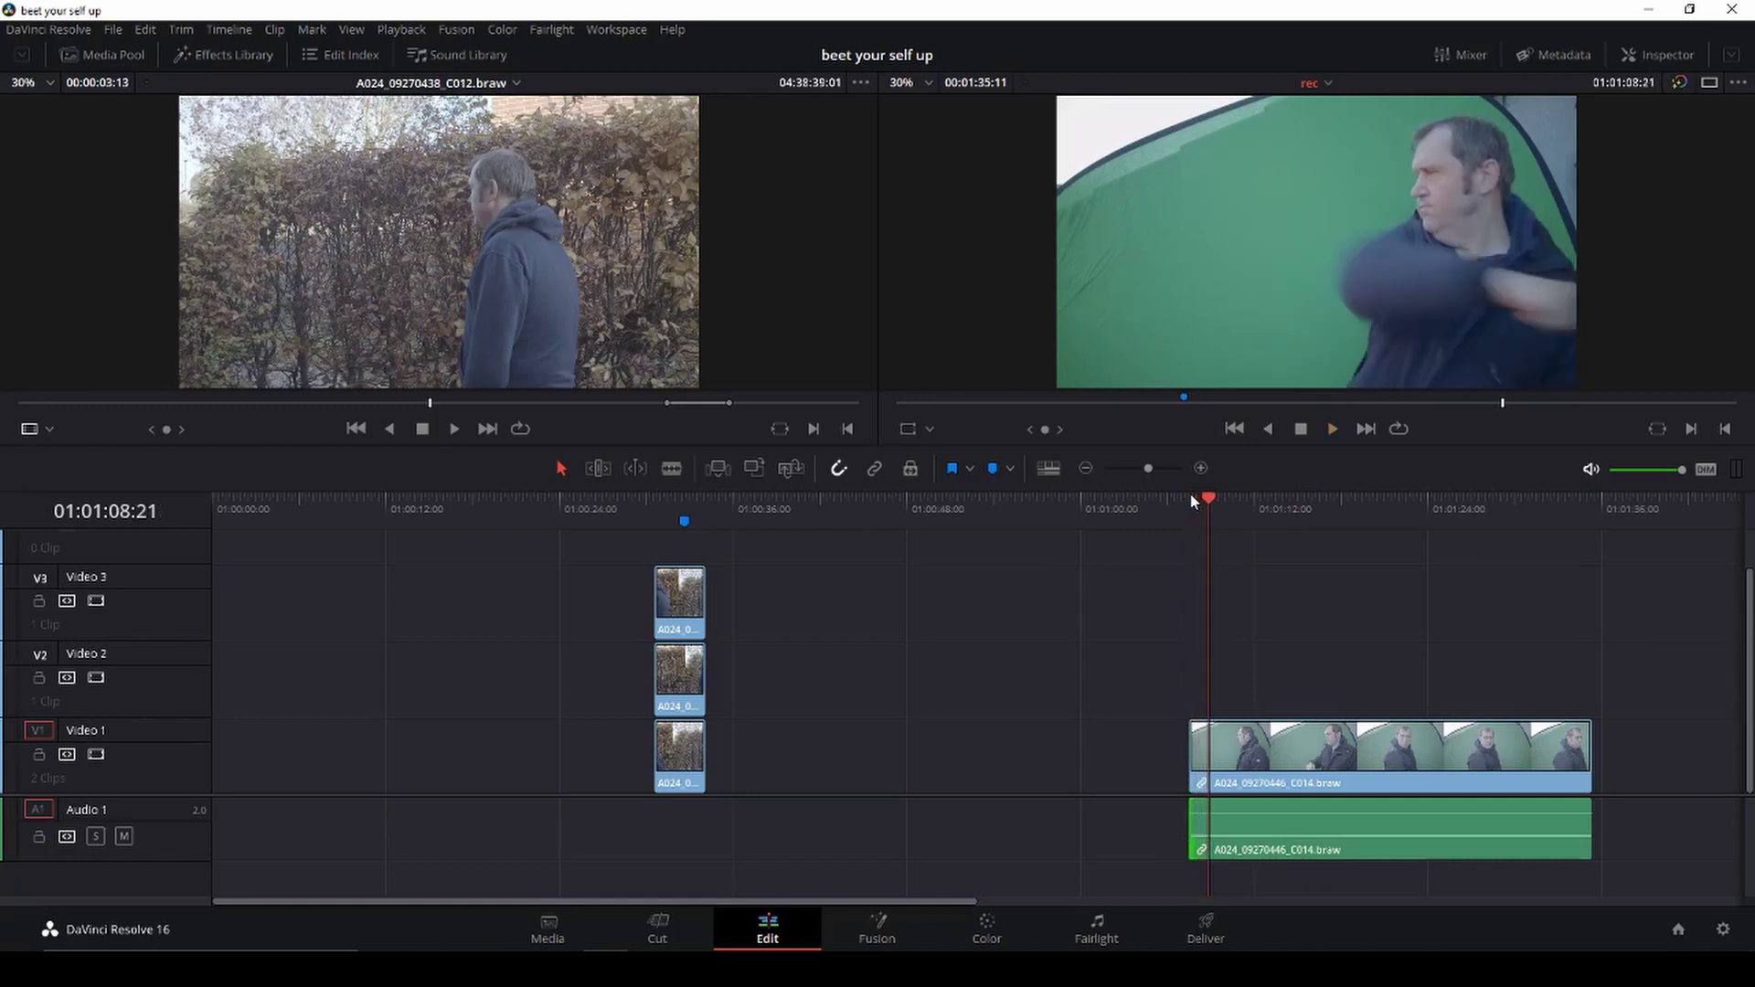
Step: Find the punch frame and add a marker on the green-screen clip
key(Right)
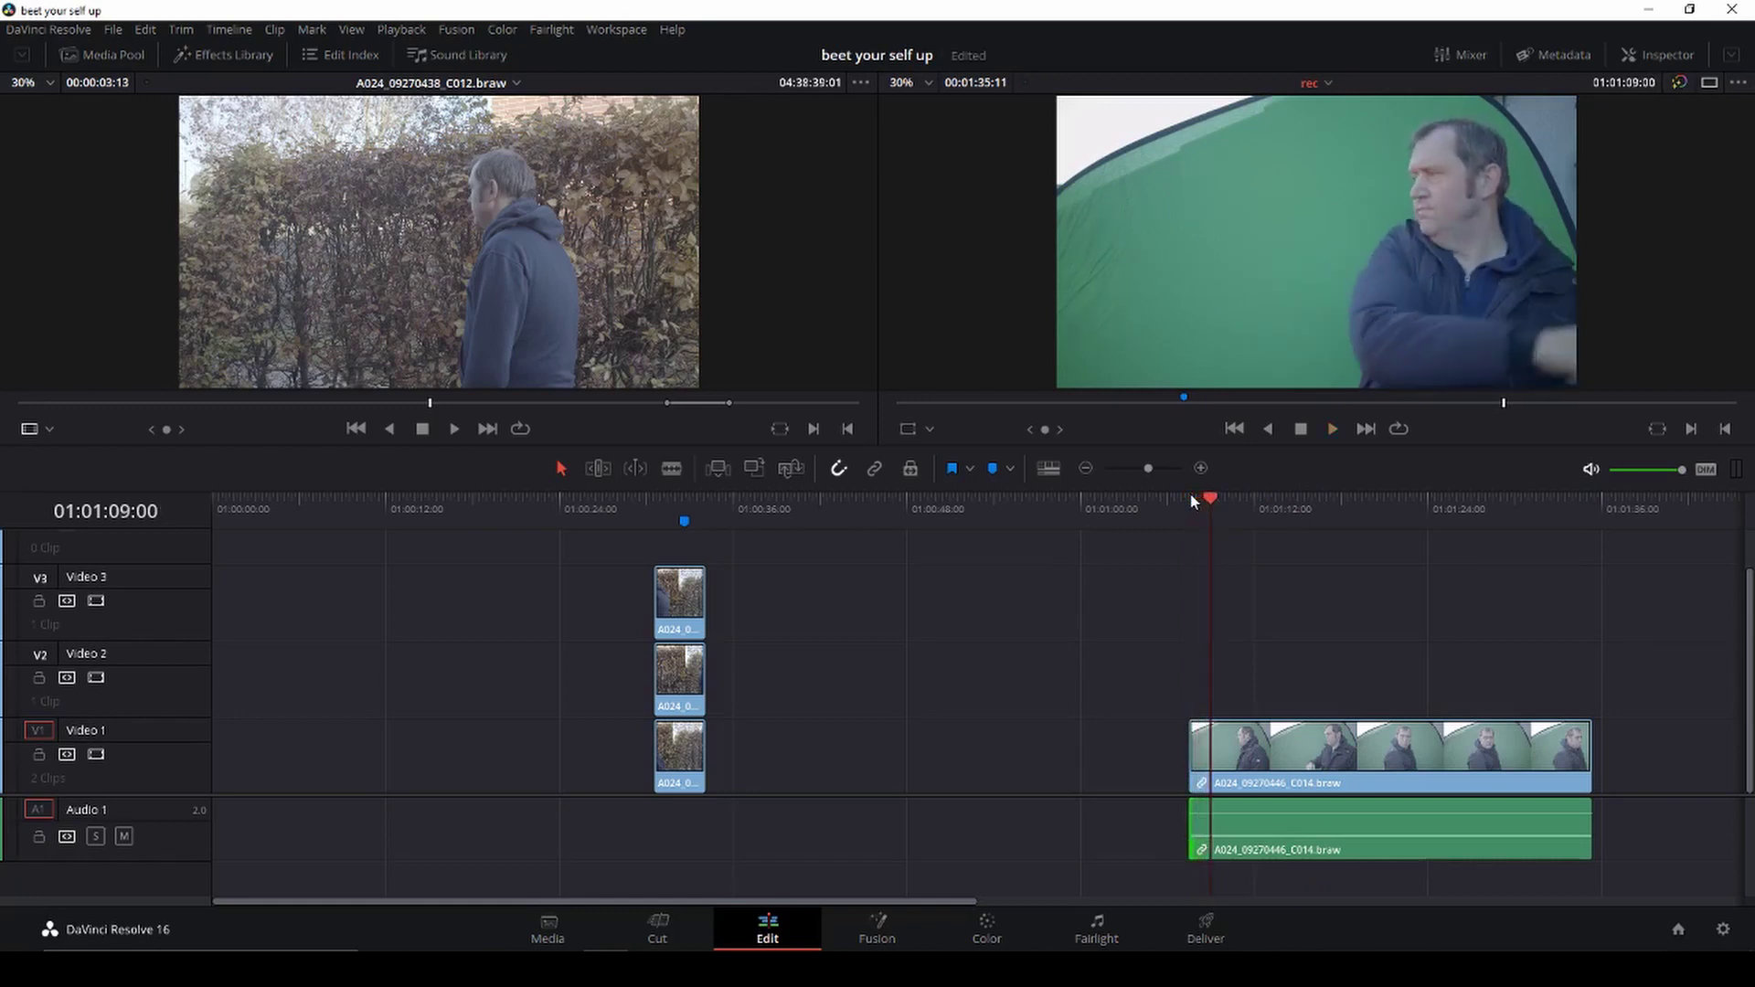
key(Right)
key(Left)
key(Left)
key(Left)
key(Left)
key(Left)
key(Left)
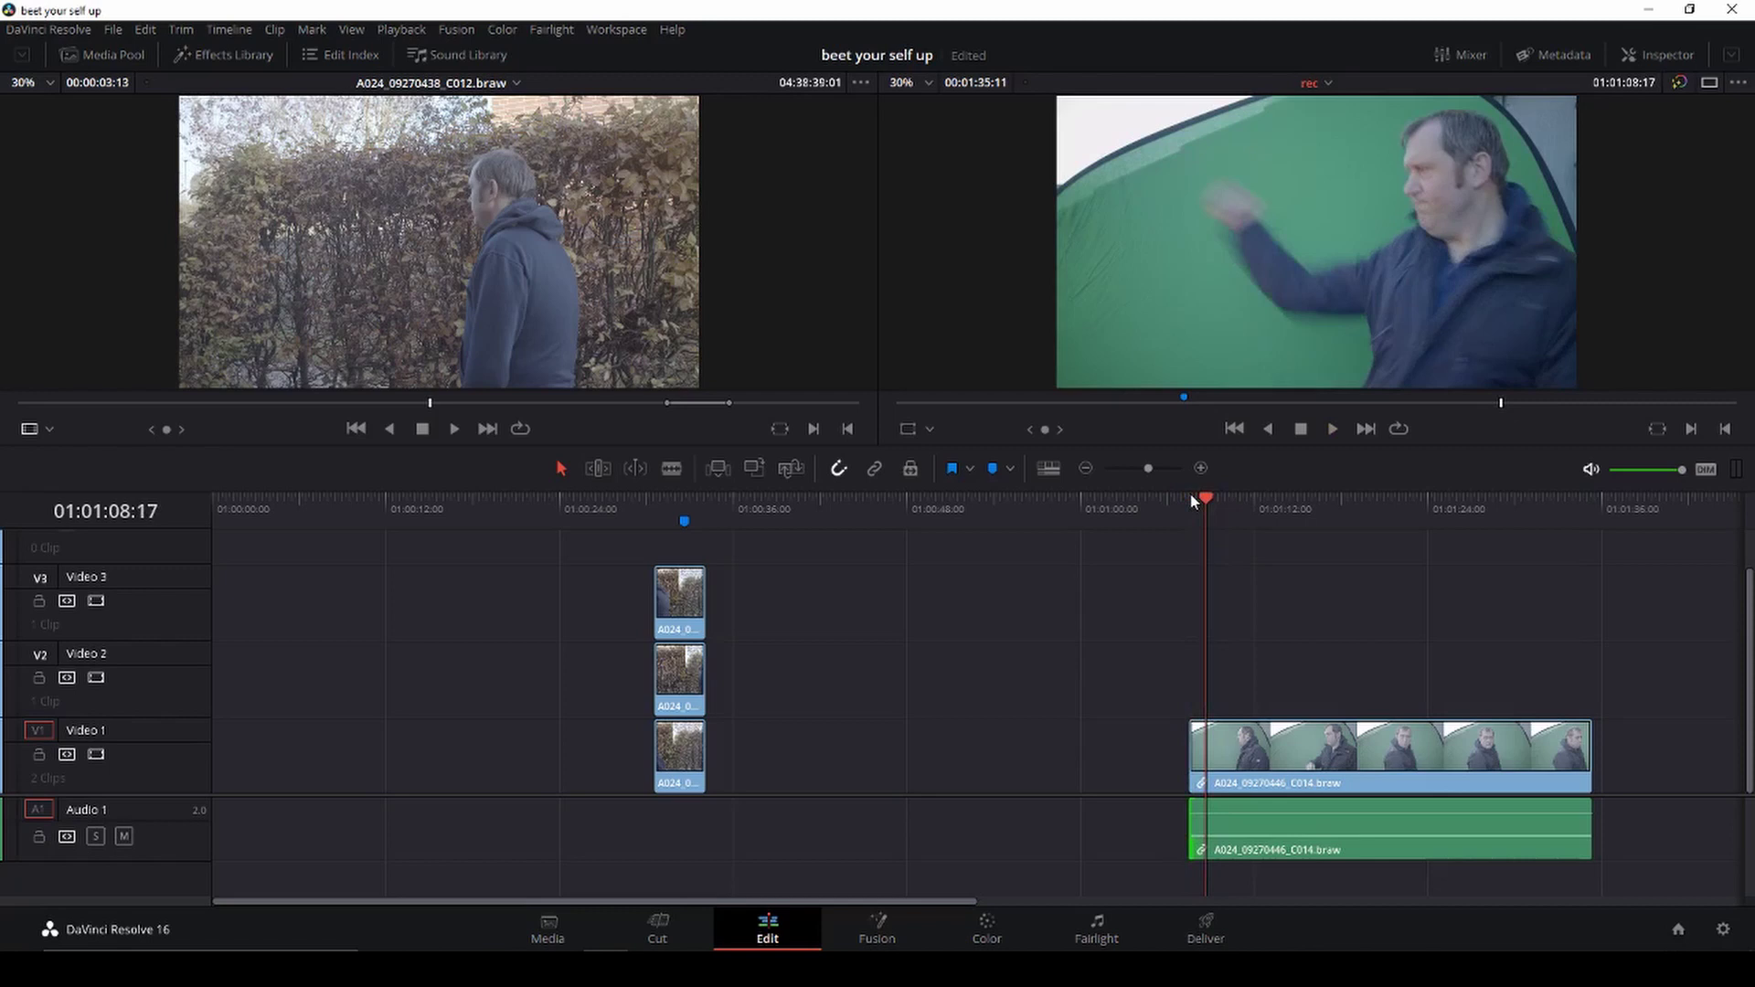
key(Right)
key(Right)
key(Left)
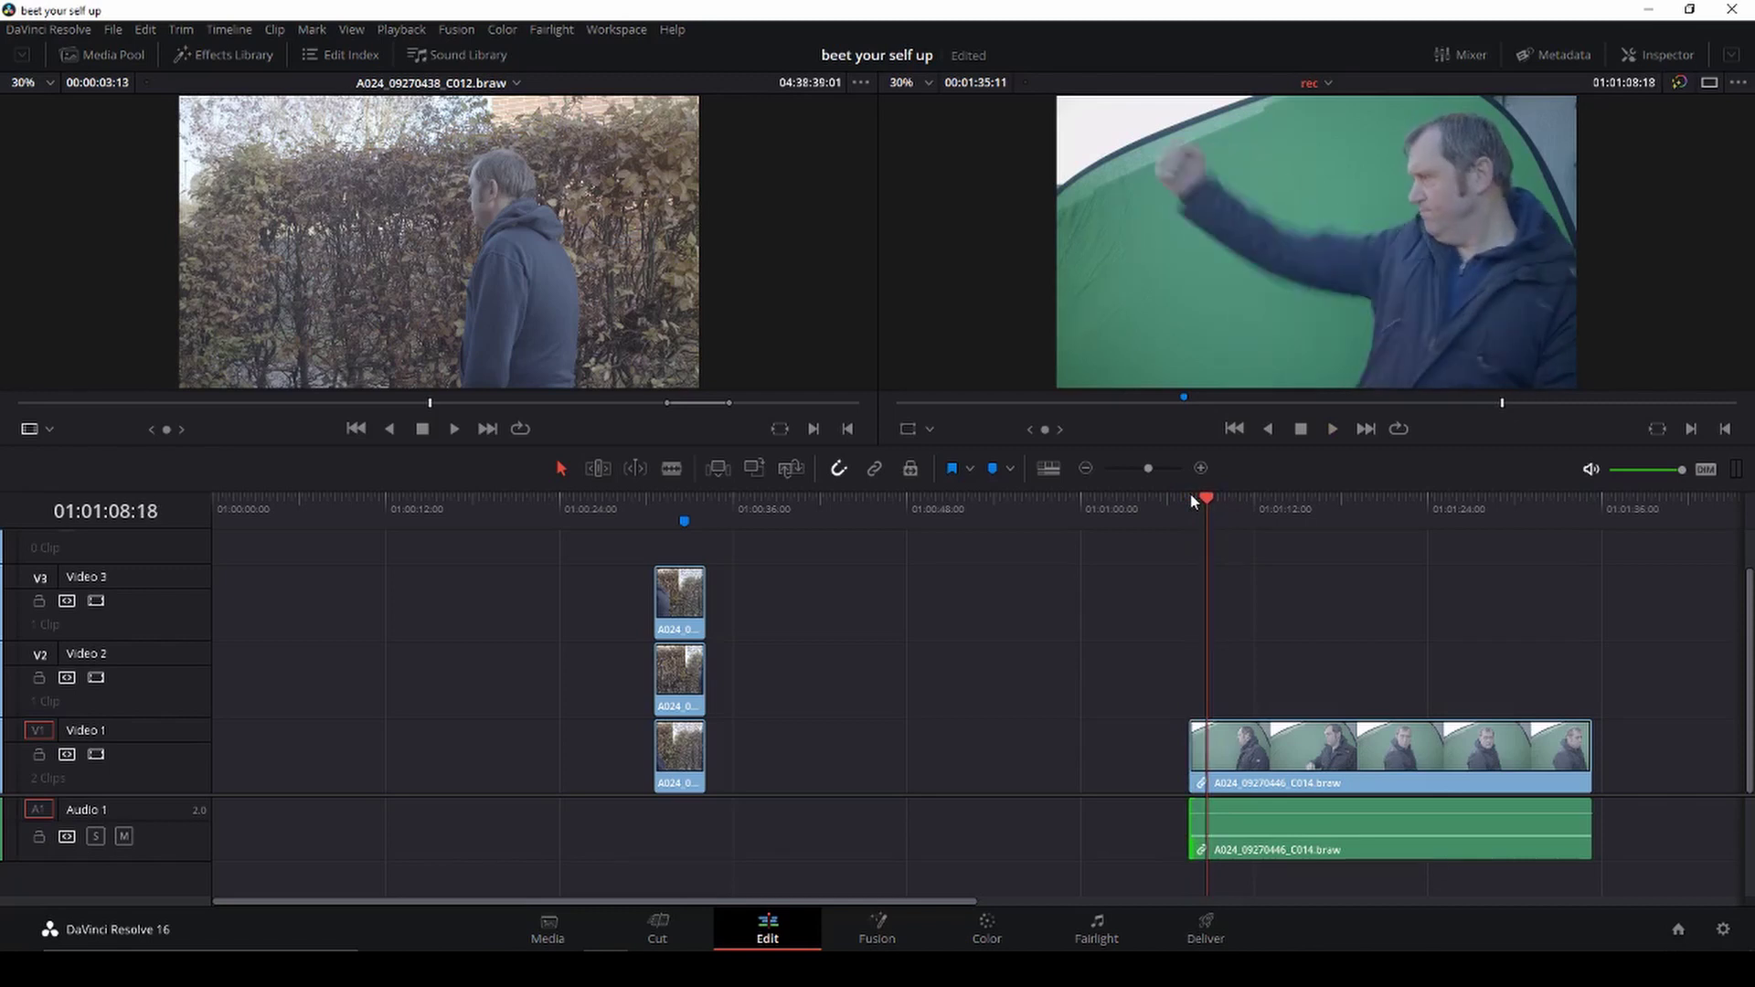
key(Right)
key(Left)
click(1237, 759)
key(m)
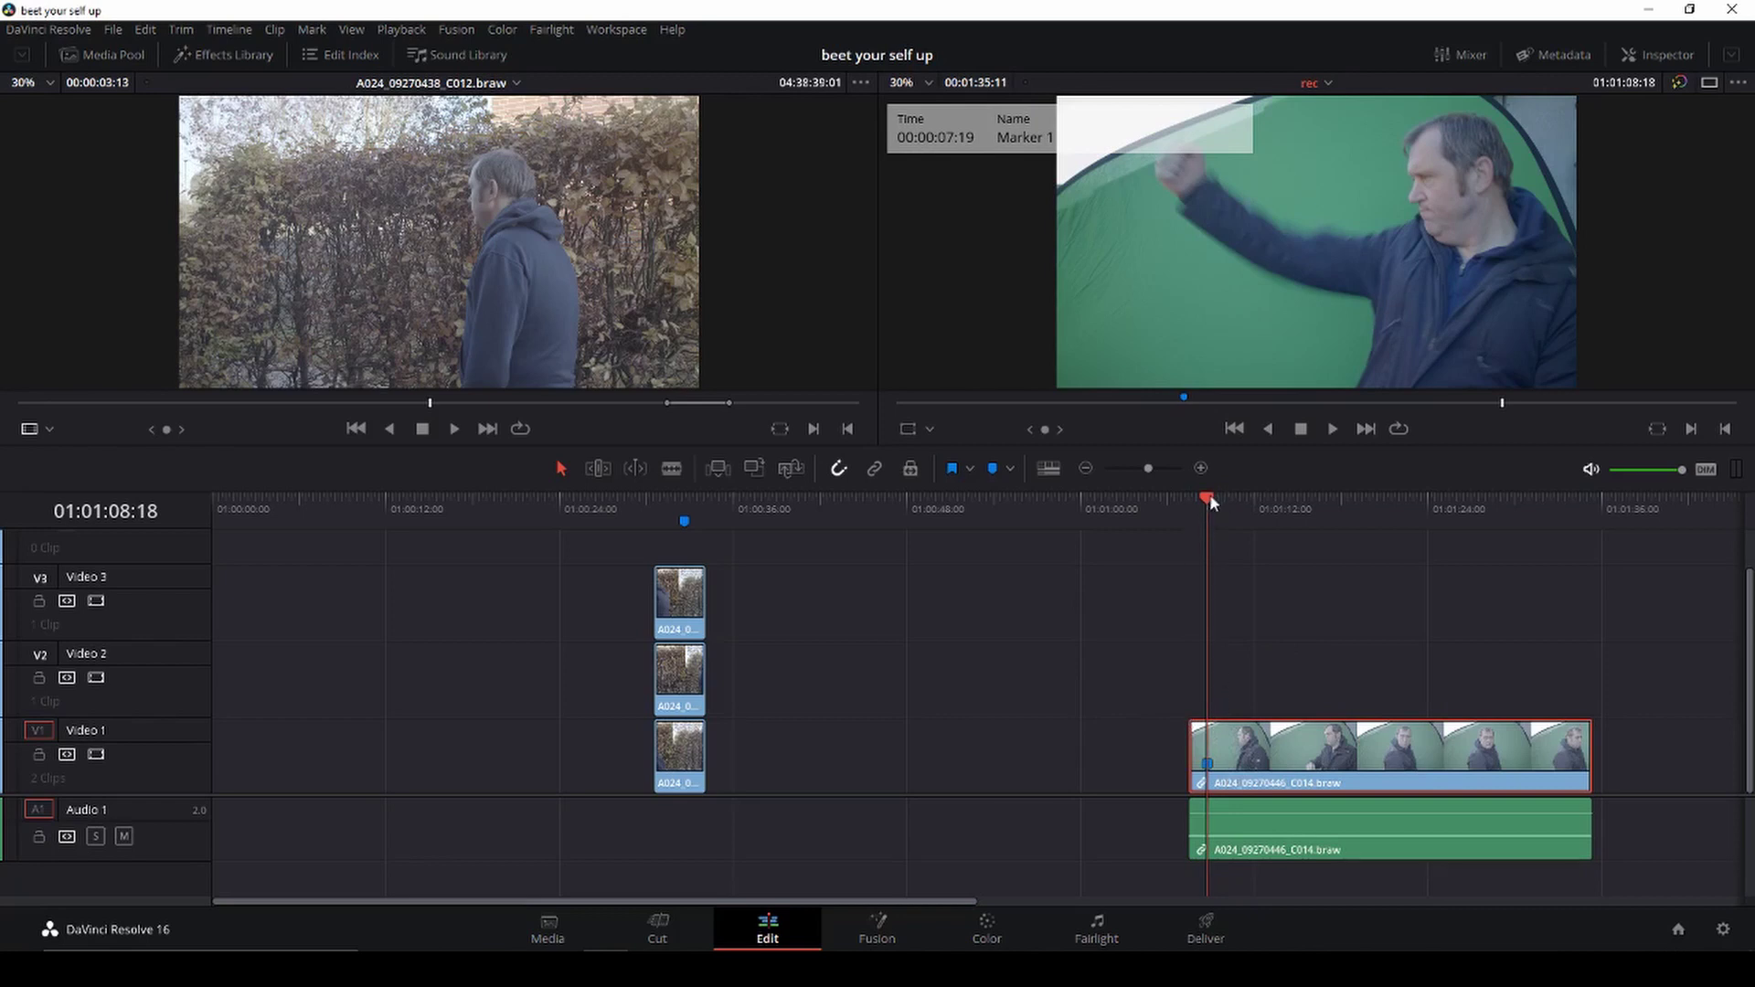
Step: Split the green-screen clip at the first cut point
drag(1210, 495, 1251, 497)
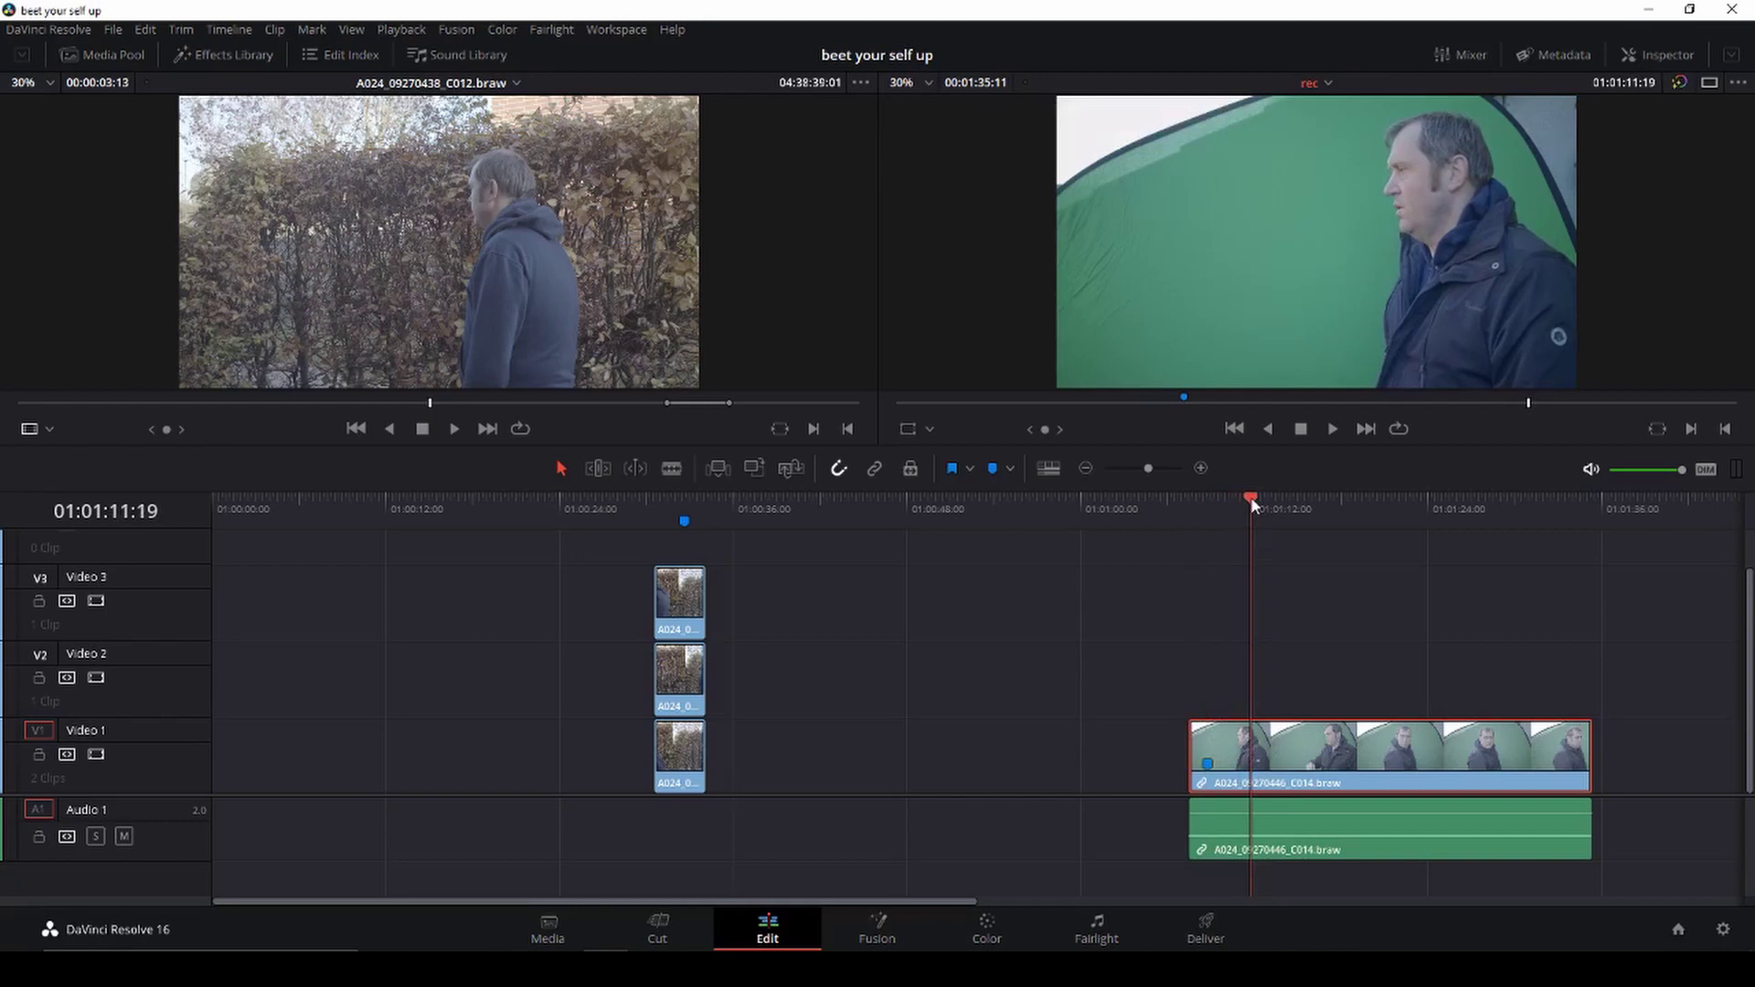
key(b)
click(1254, 754)
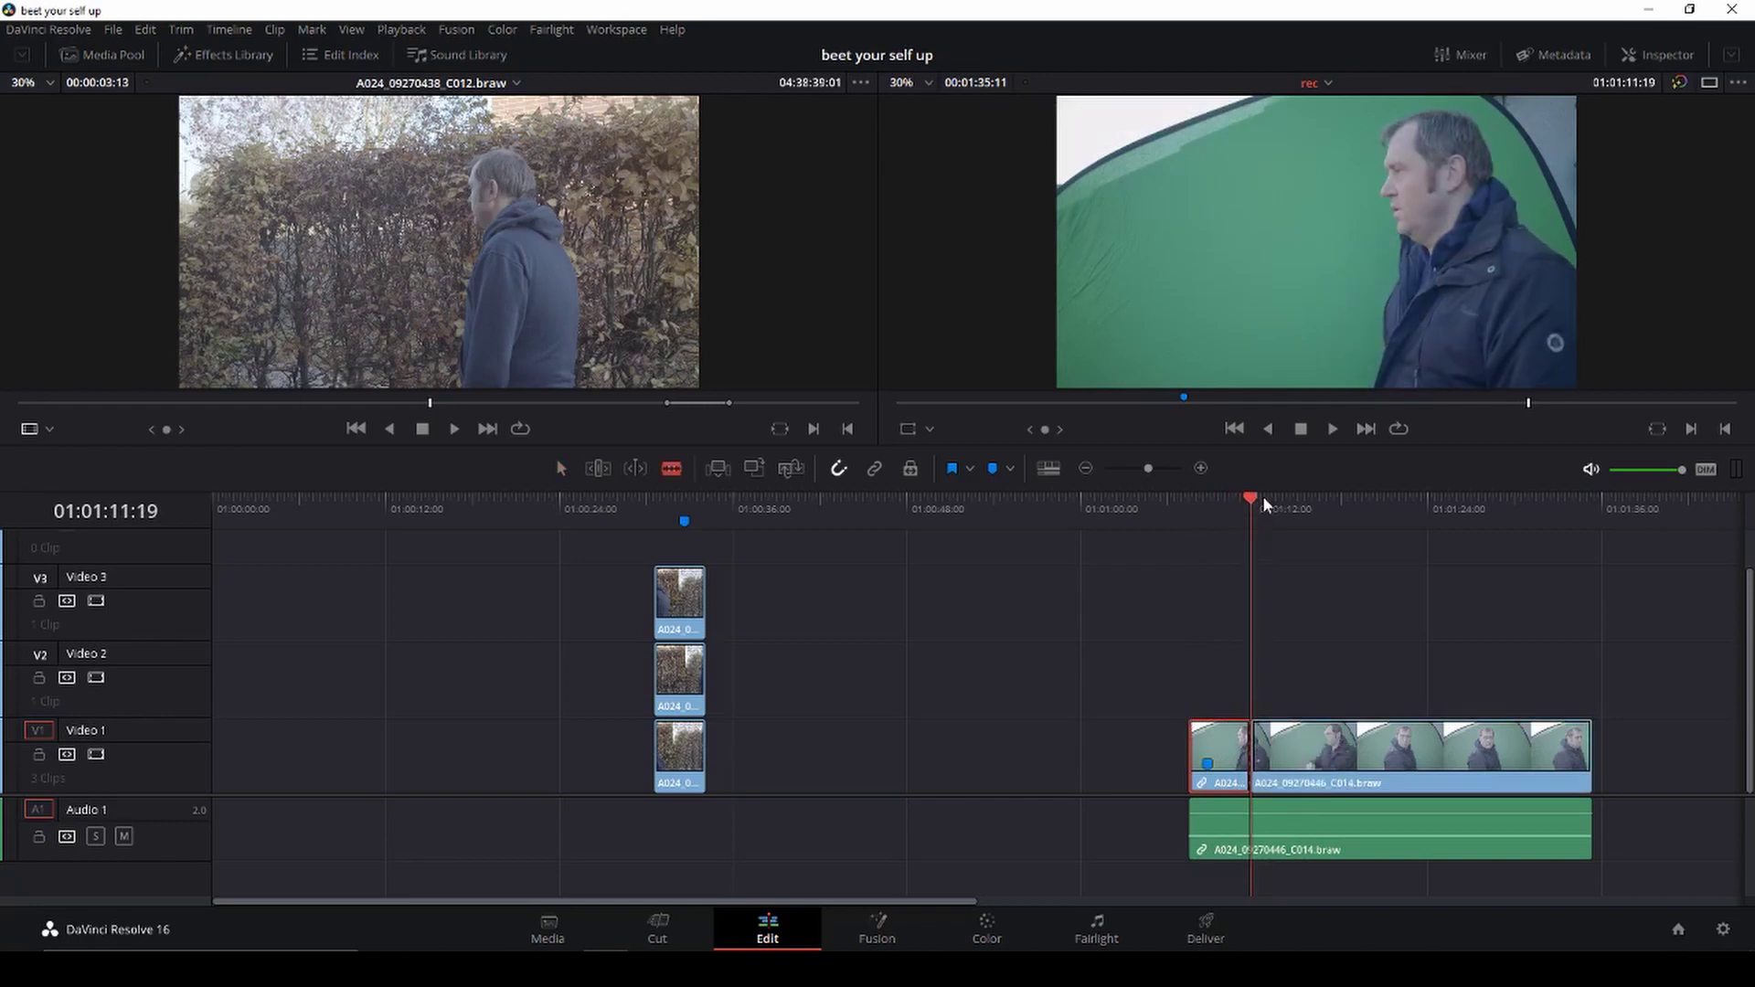
mouse_move(1253, 498)
mouse_down()
mouse_move(1463, 538)
mouse_move(1427, 543)
mouse_up()
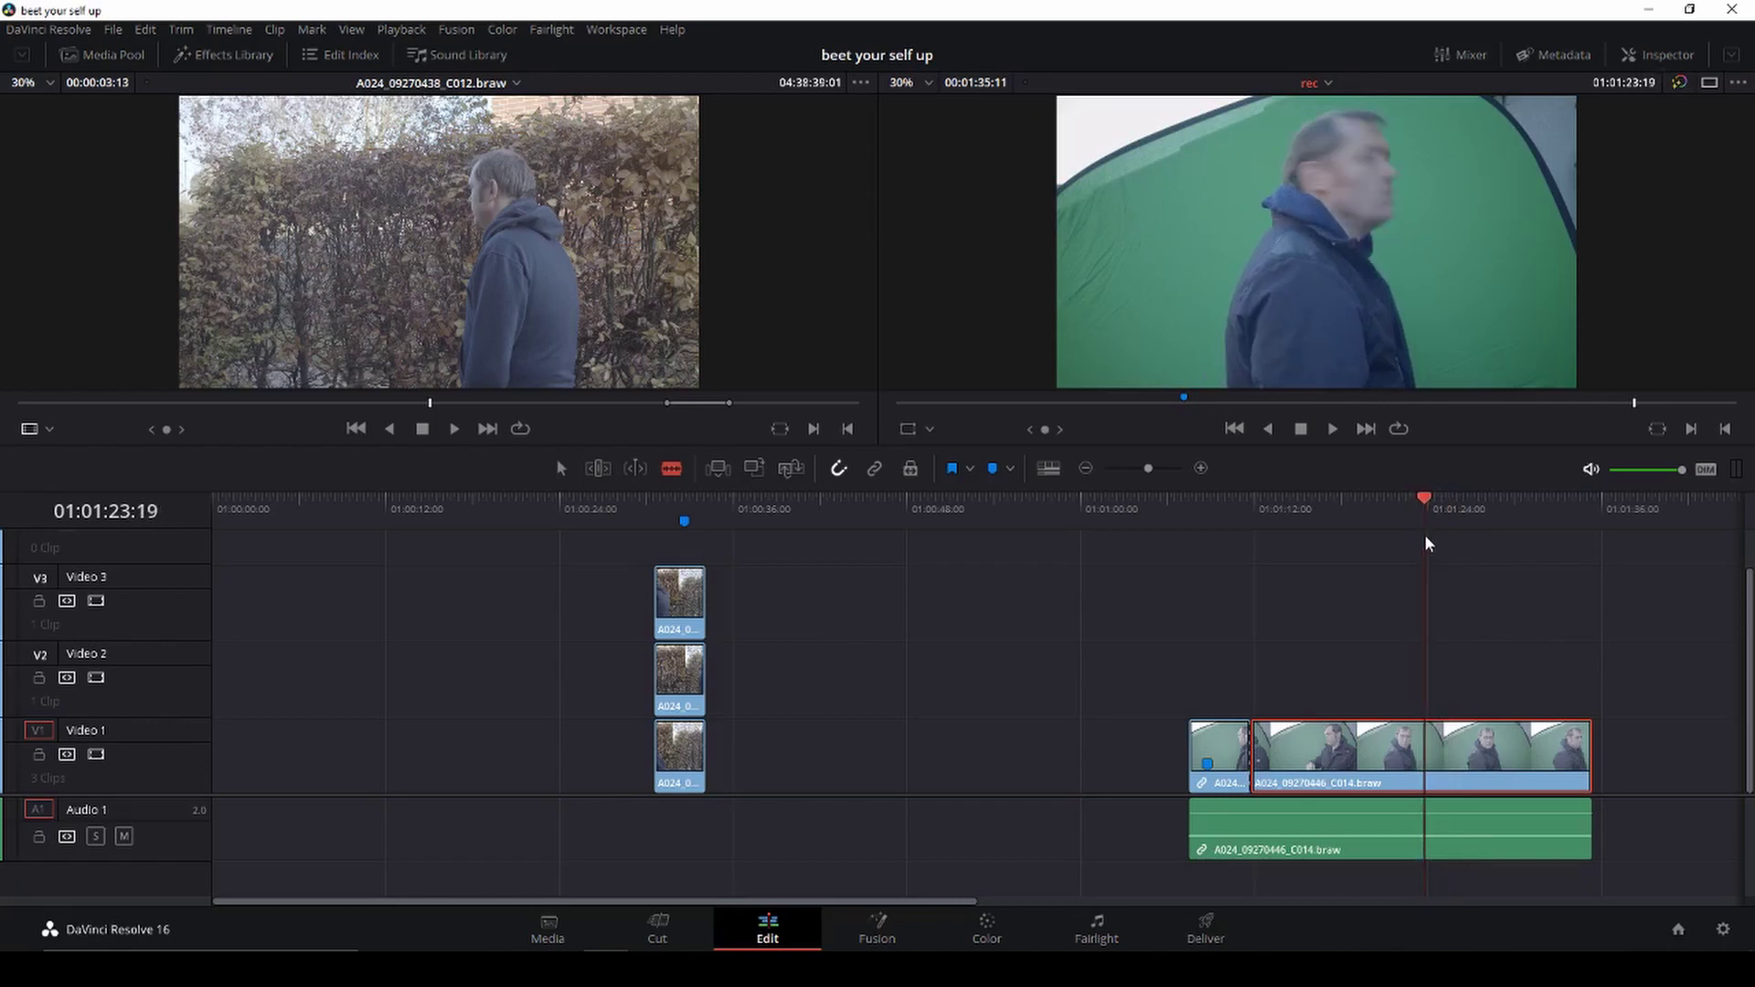
Step: Split the clip and its audio at the second cut point, then delete the middle section
key(ctrl+b)
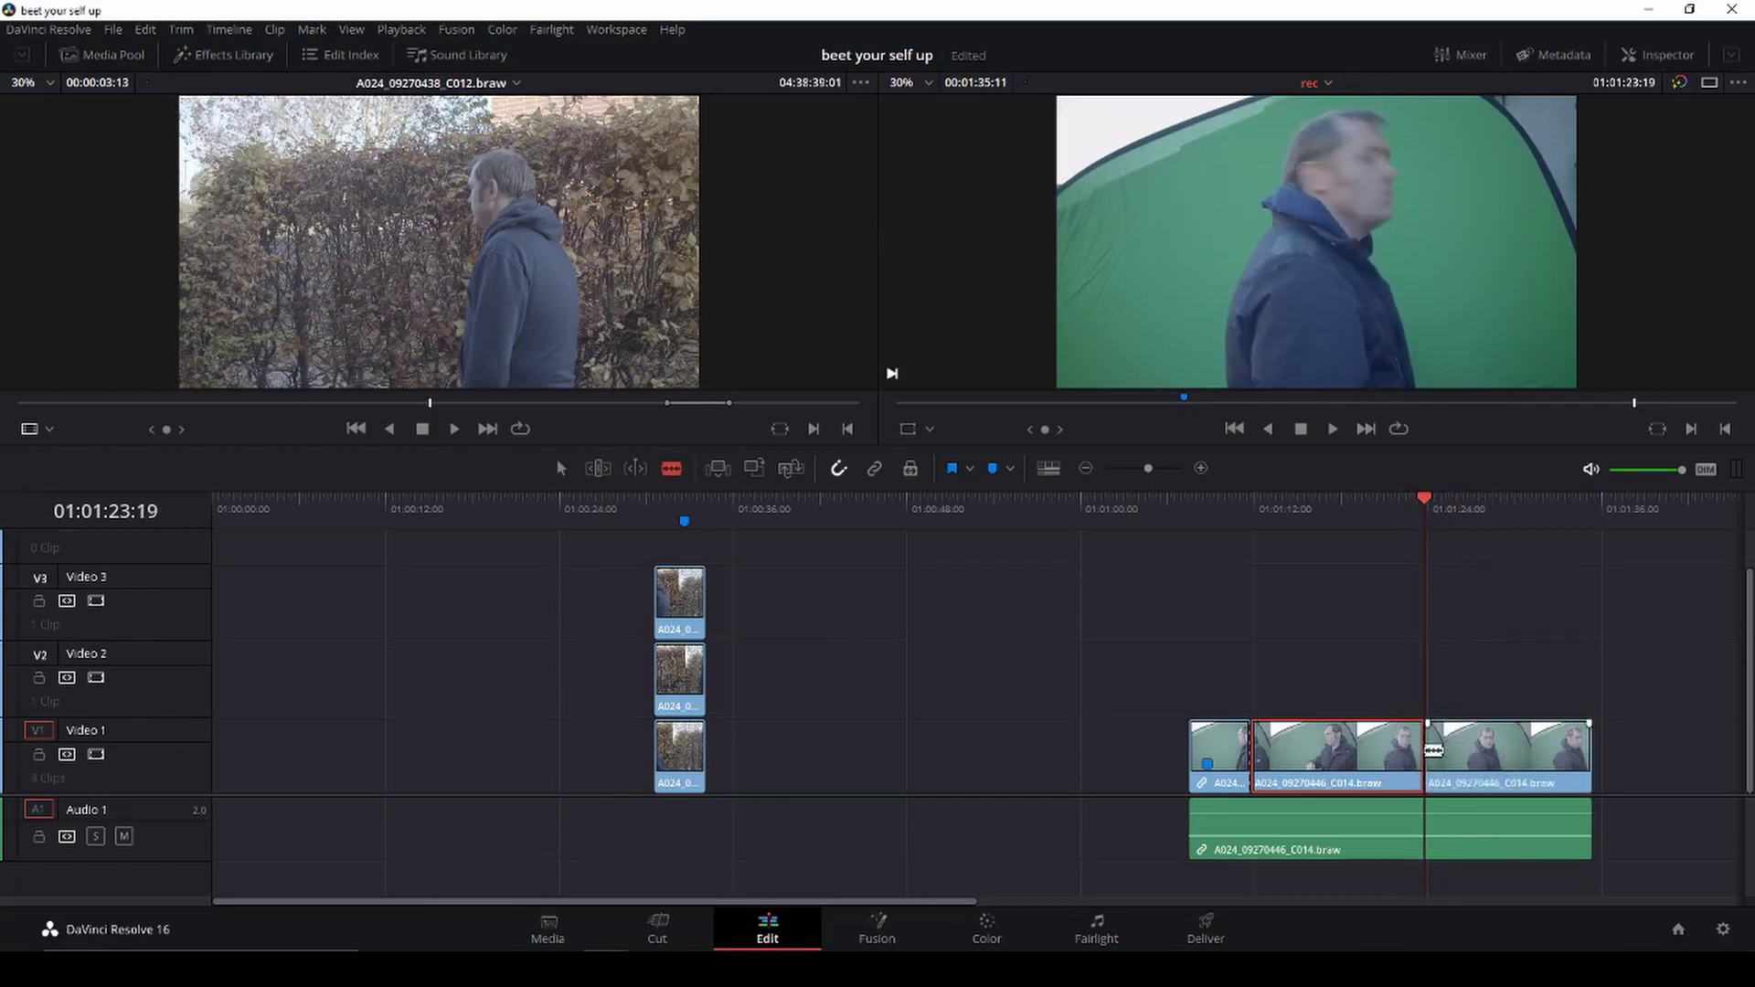
key(ctrl+b)
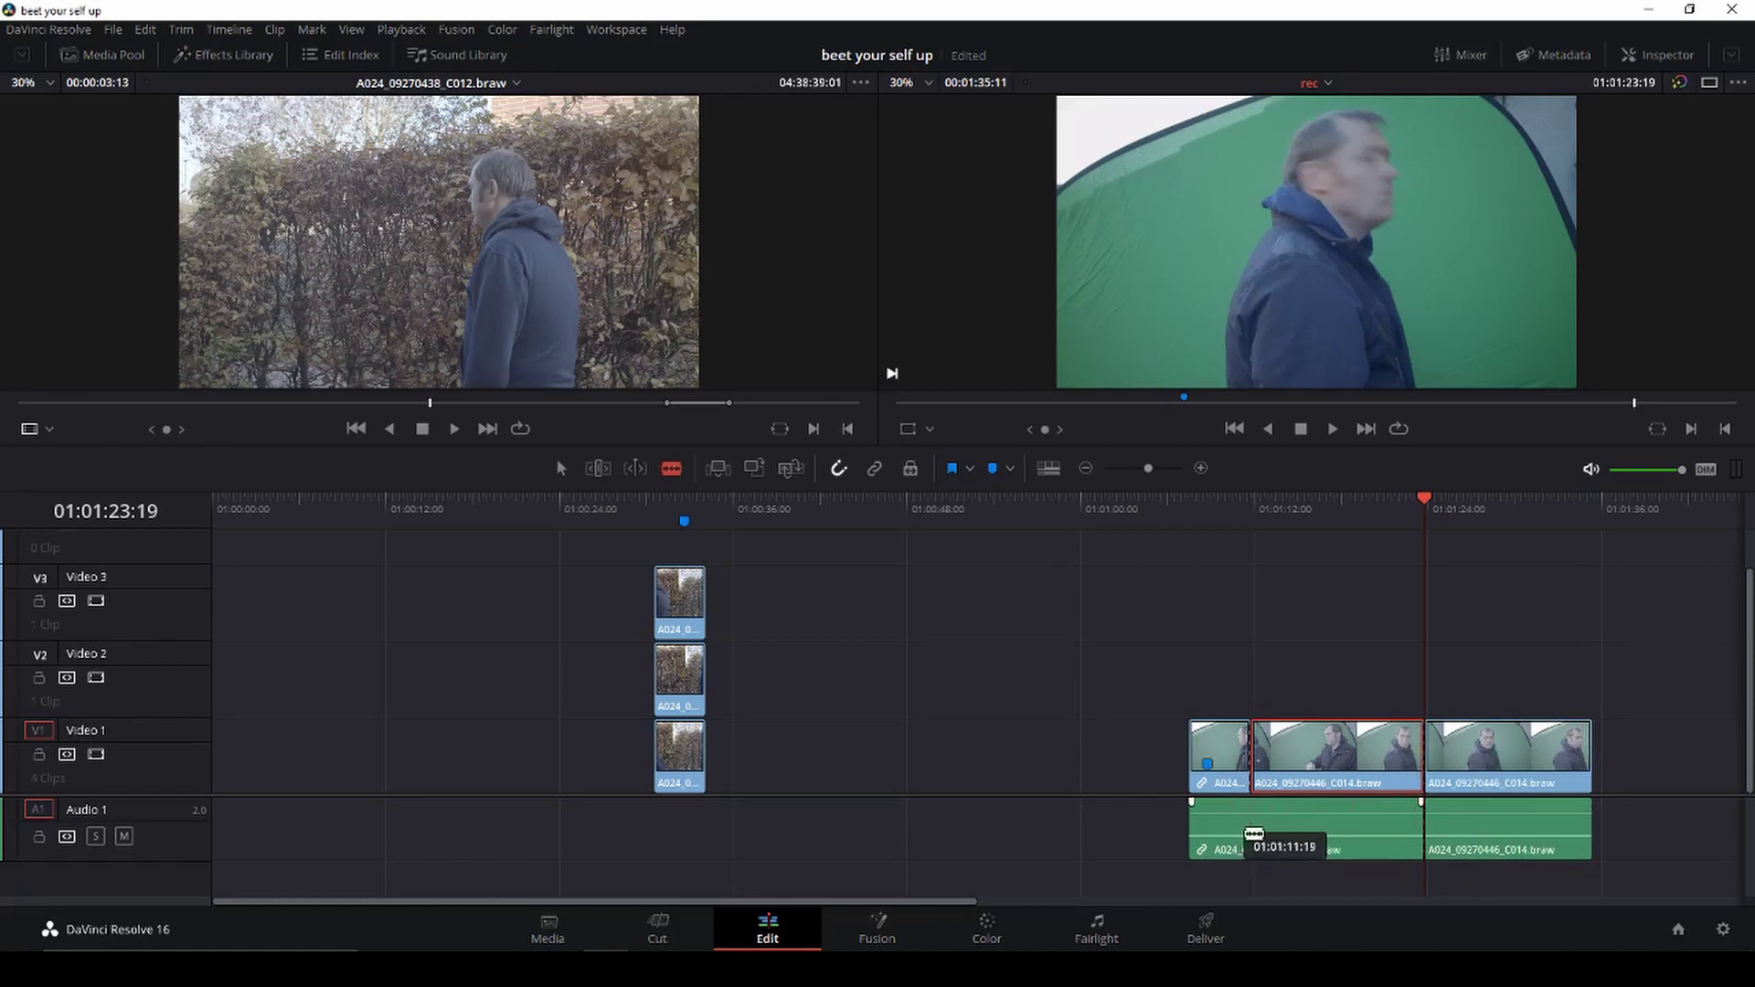
click(1253, 834)
key(a)
click(1375, 840)
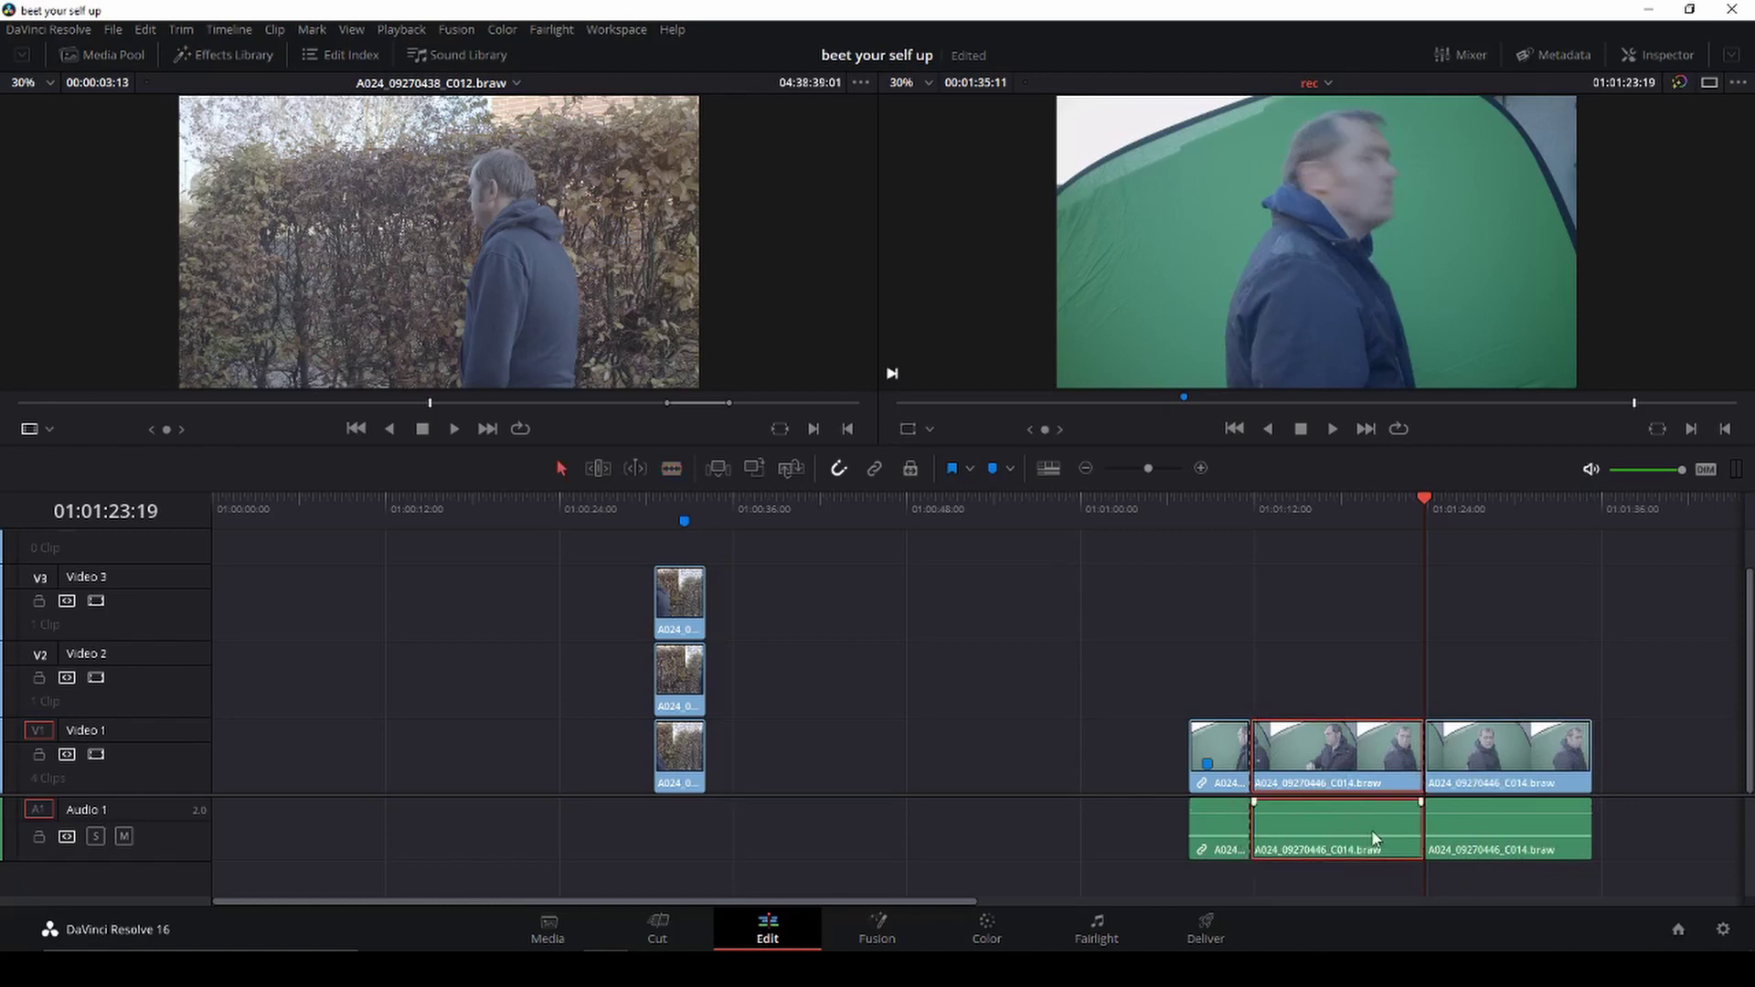
key(Delete)
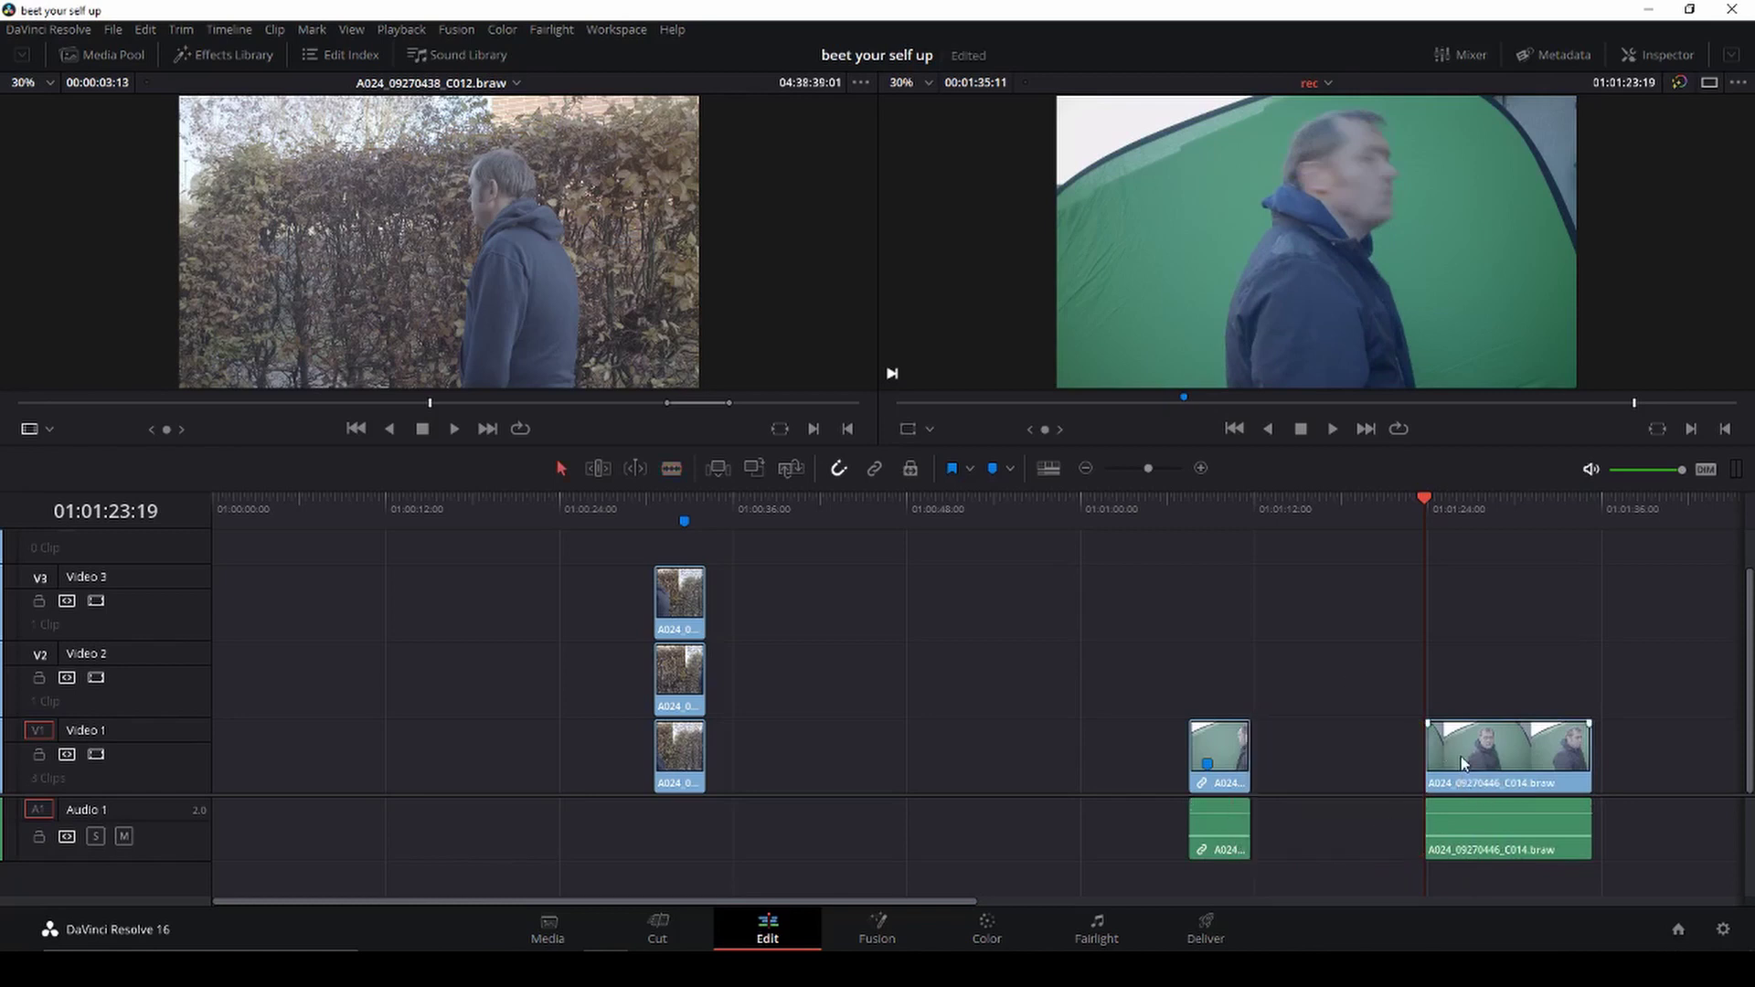
Step: Move the last piece onto Video 2 at the marker and trim it to match the lower piece
drag(1461, 756, 1228, 663)
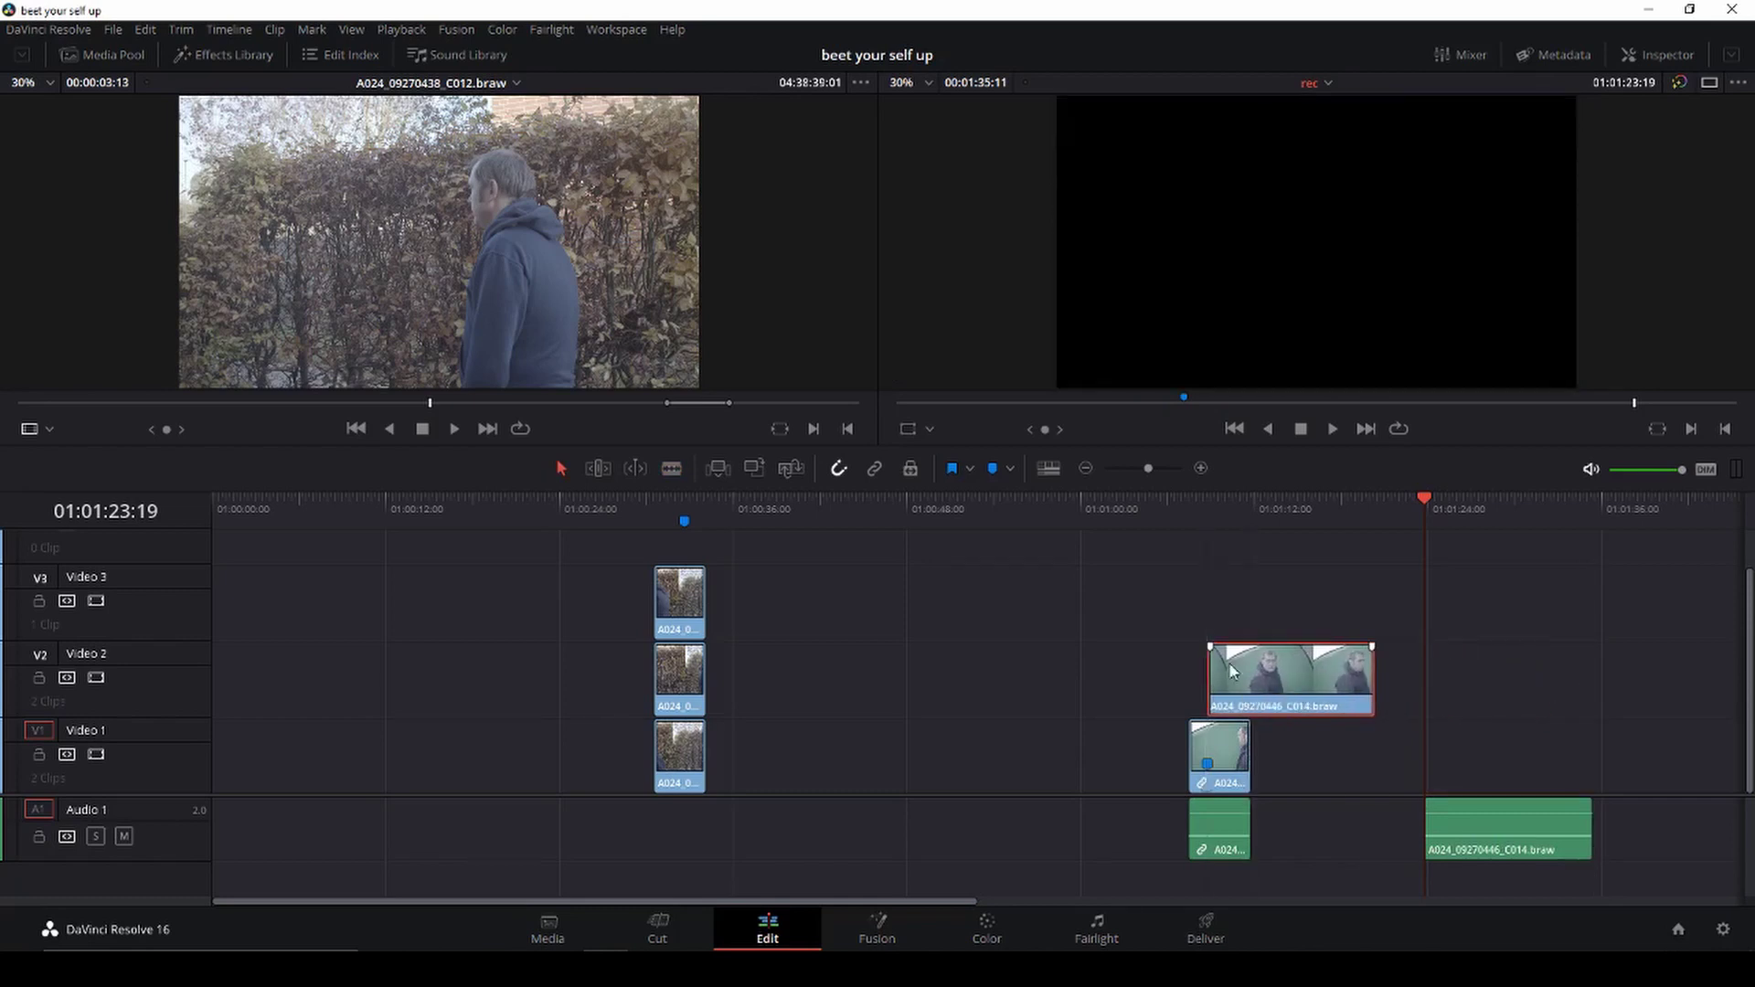
click(1168, 520)
key(space)
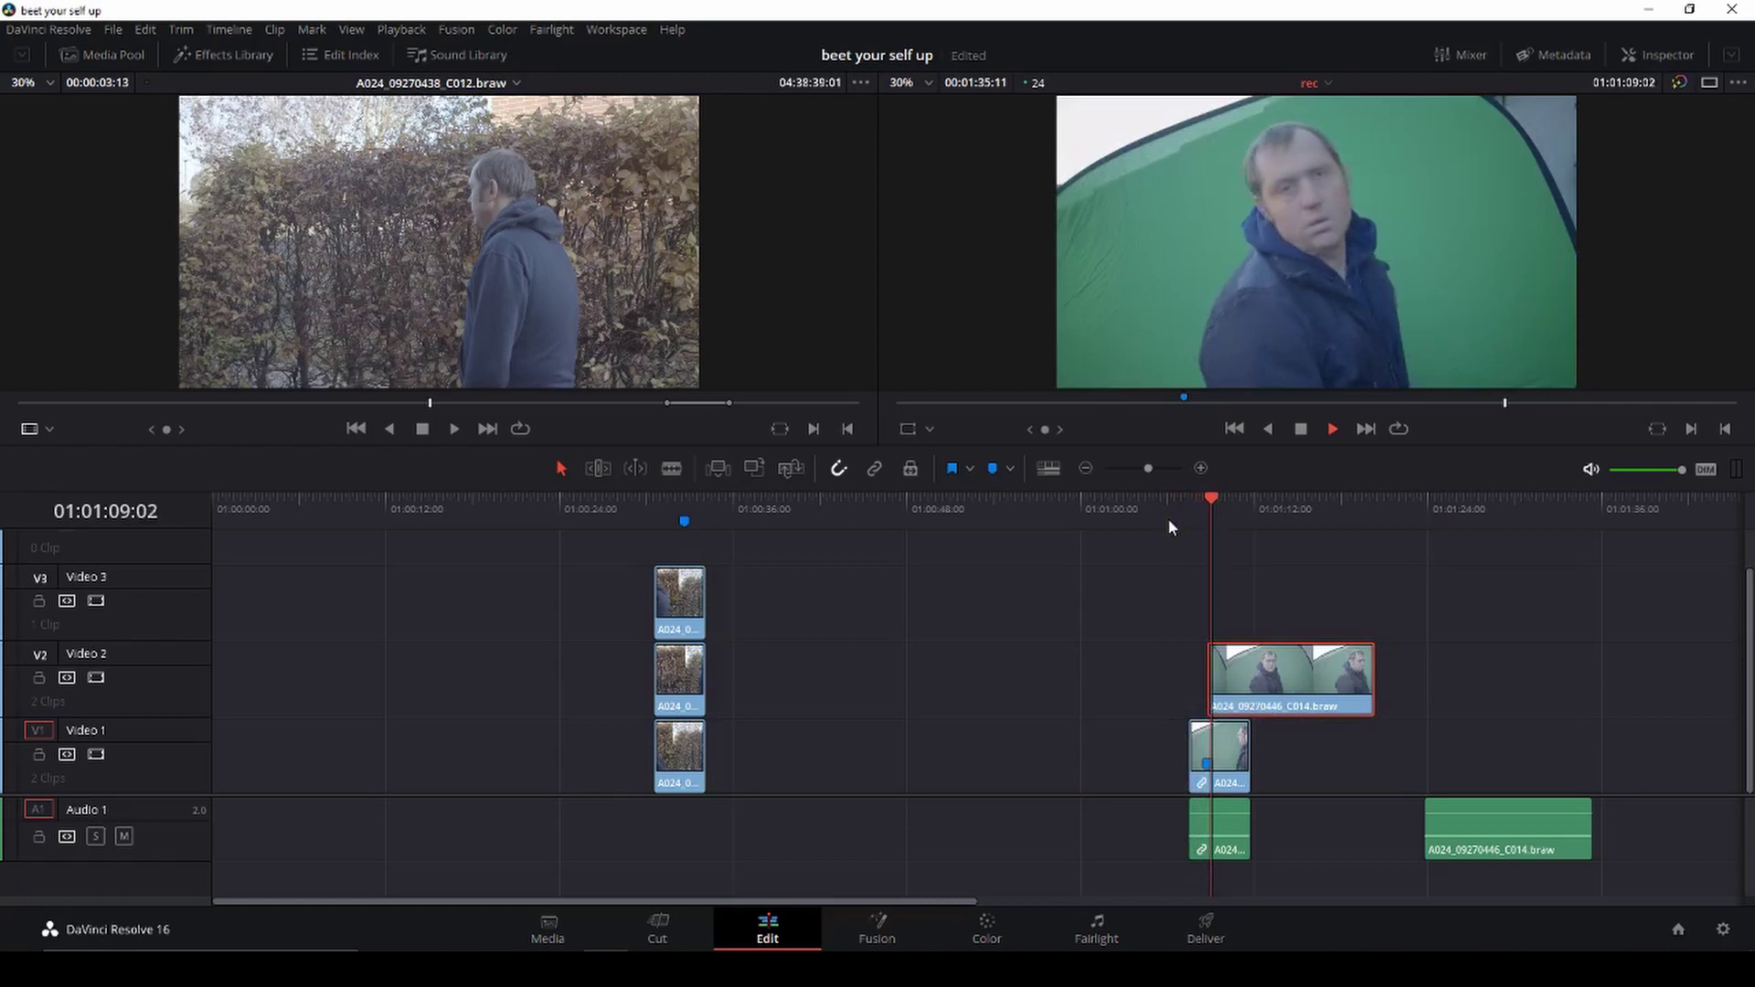
drag(1213, 518, 1206, 516)
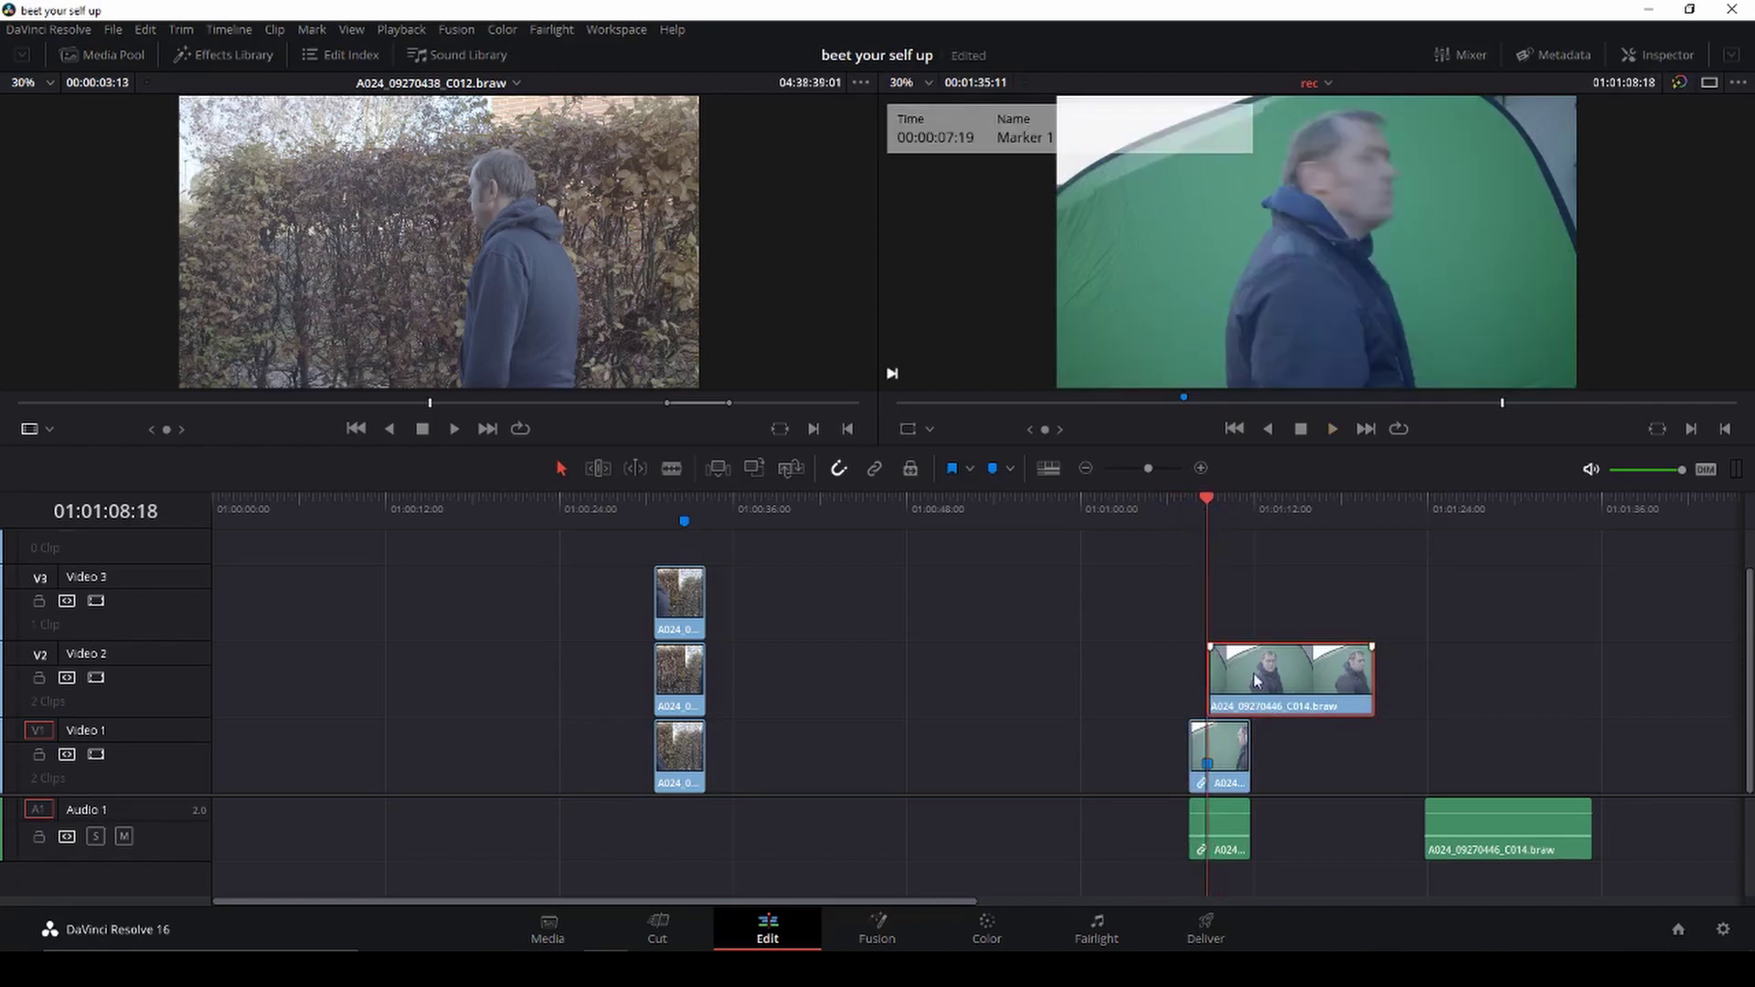
drag(1217, 680, 1190, 679)
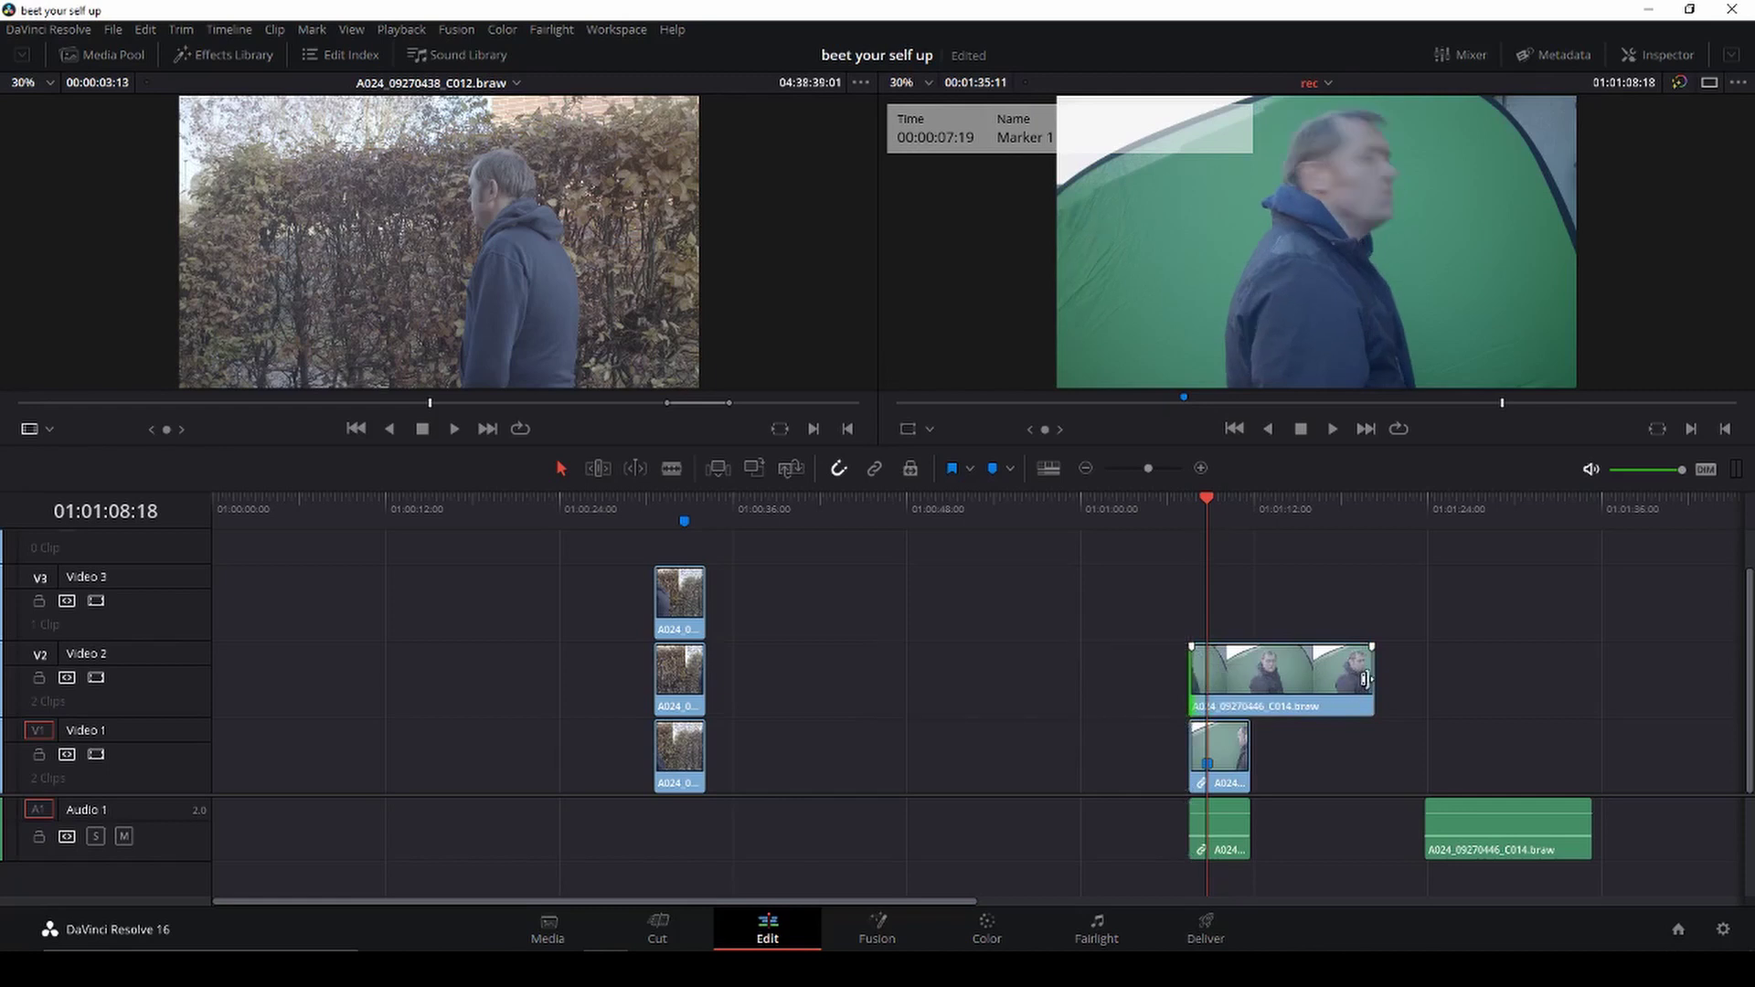
drag(1372, 679, 1248, 702)
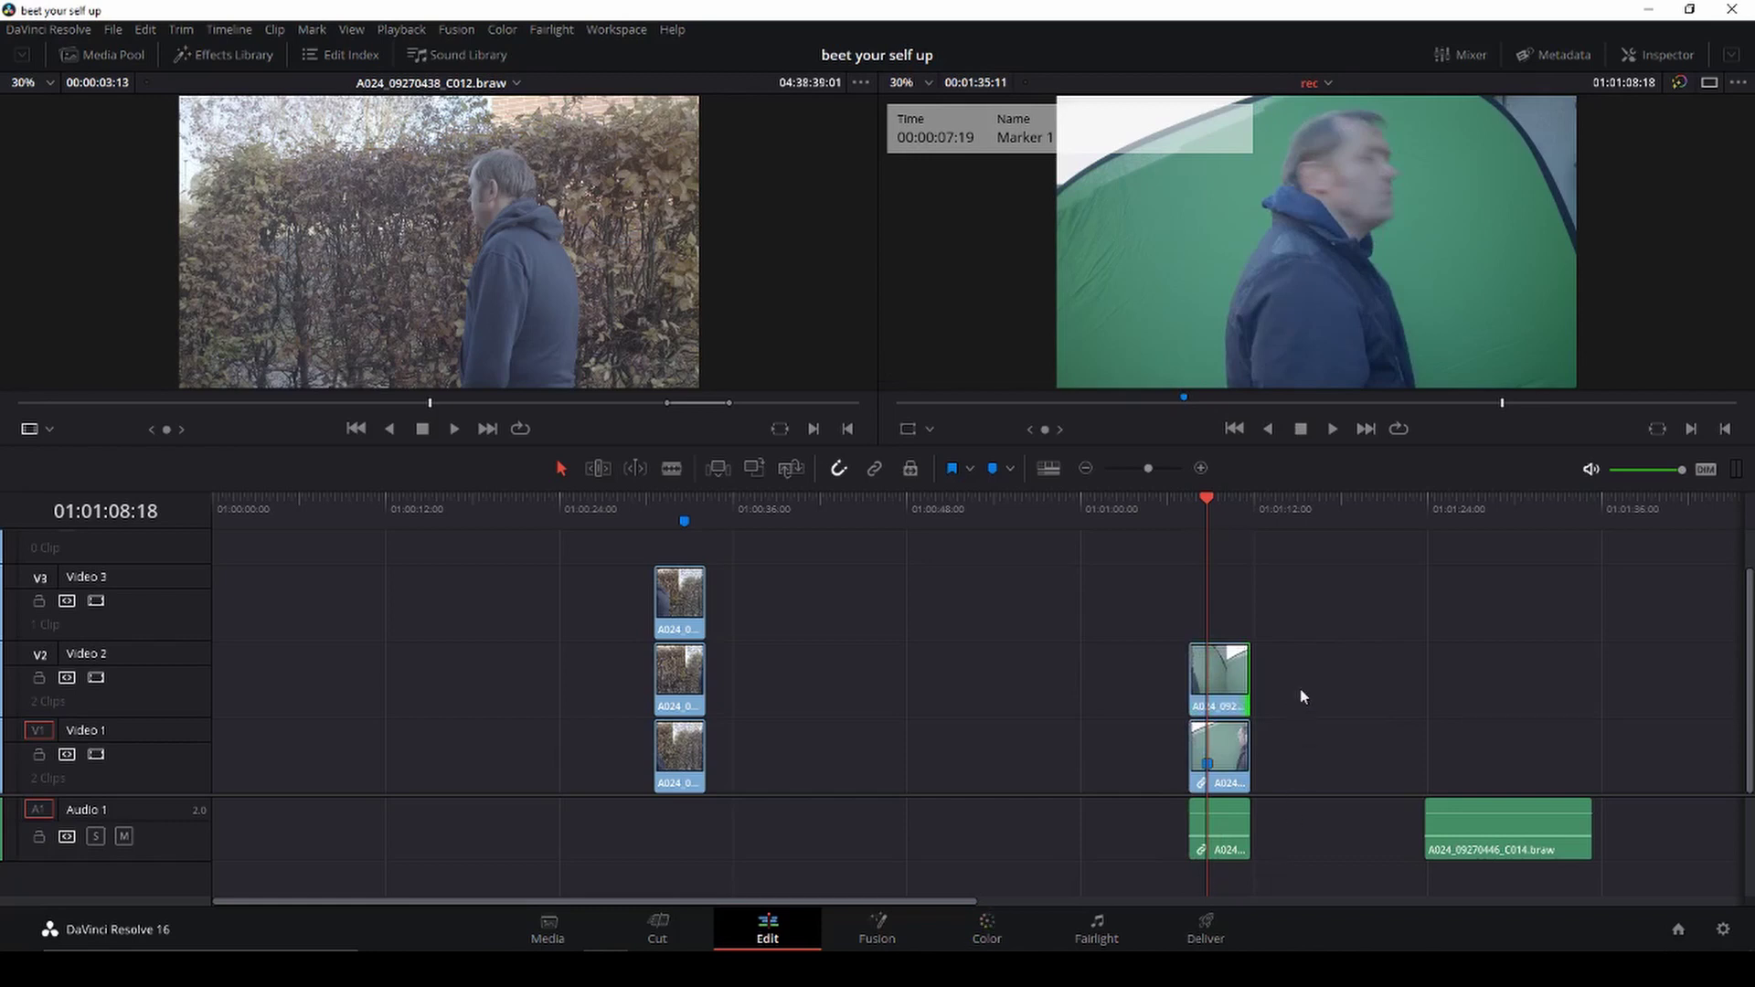
Step: Raise both green-screen clips a track and place the hedge clip beneath them on Video 1
drag(1235, 686, 1223, 608)
click(690, 771)
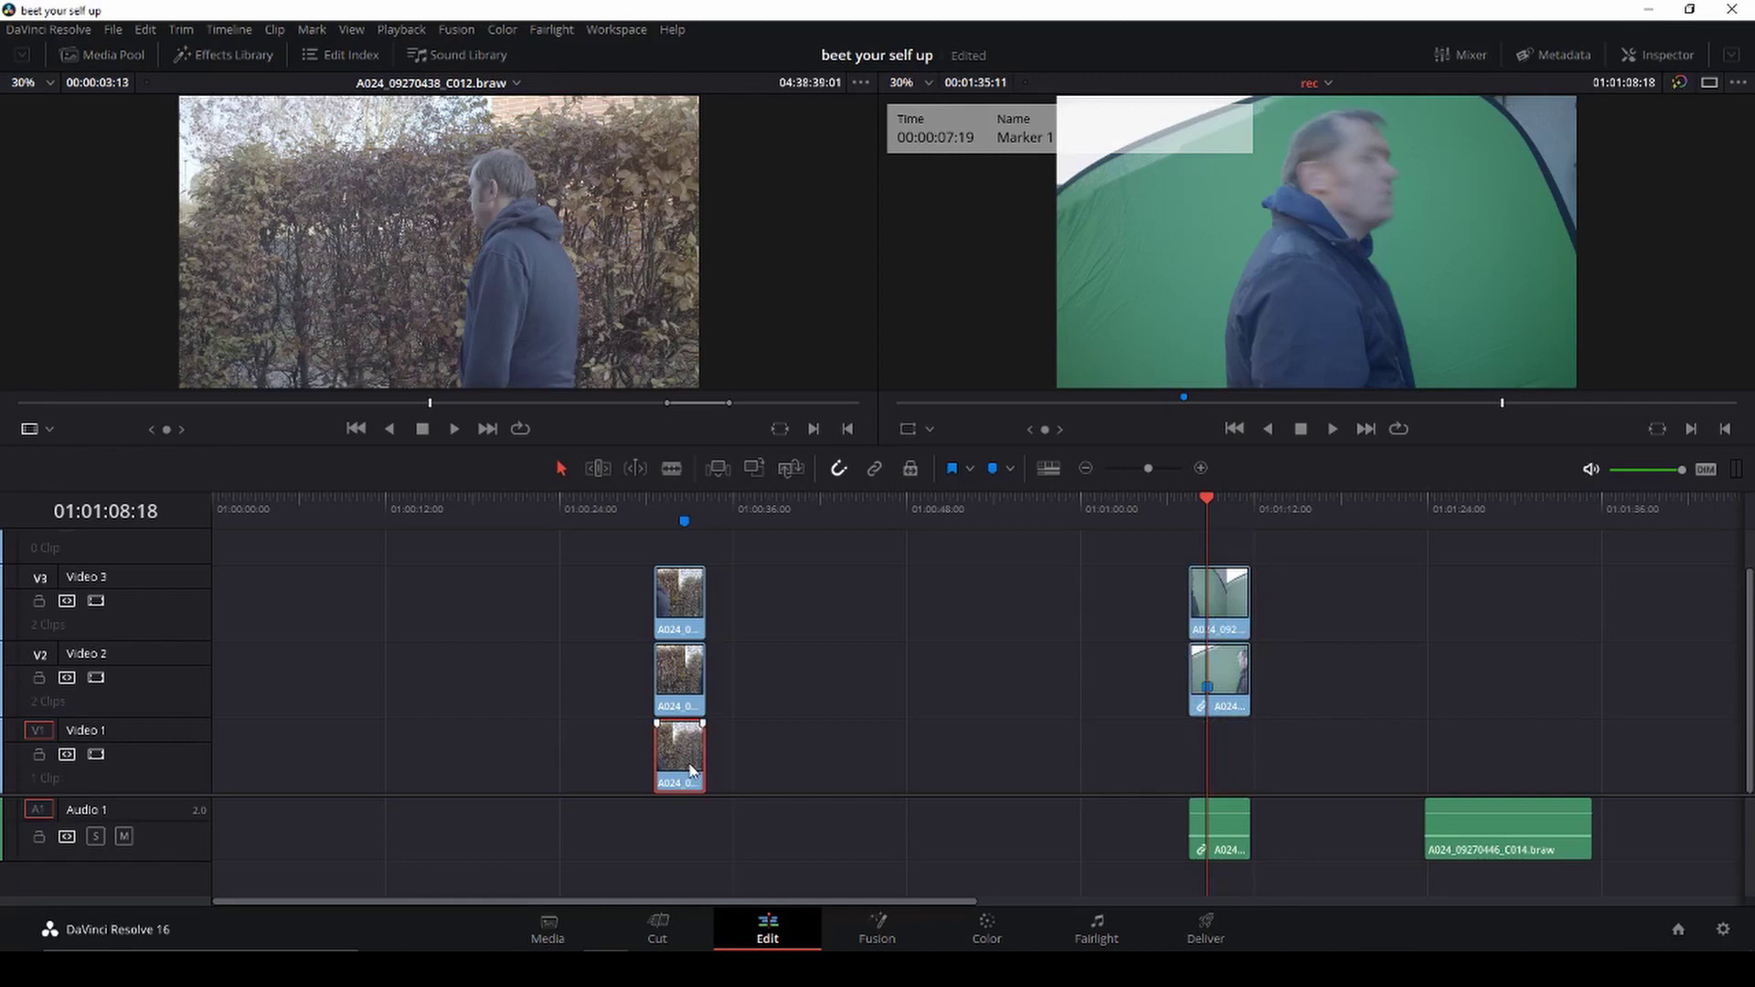
drag(690, 771, 1163, 766)
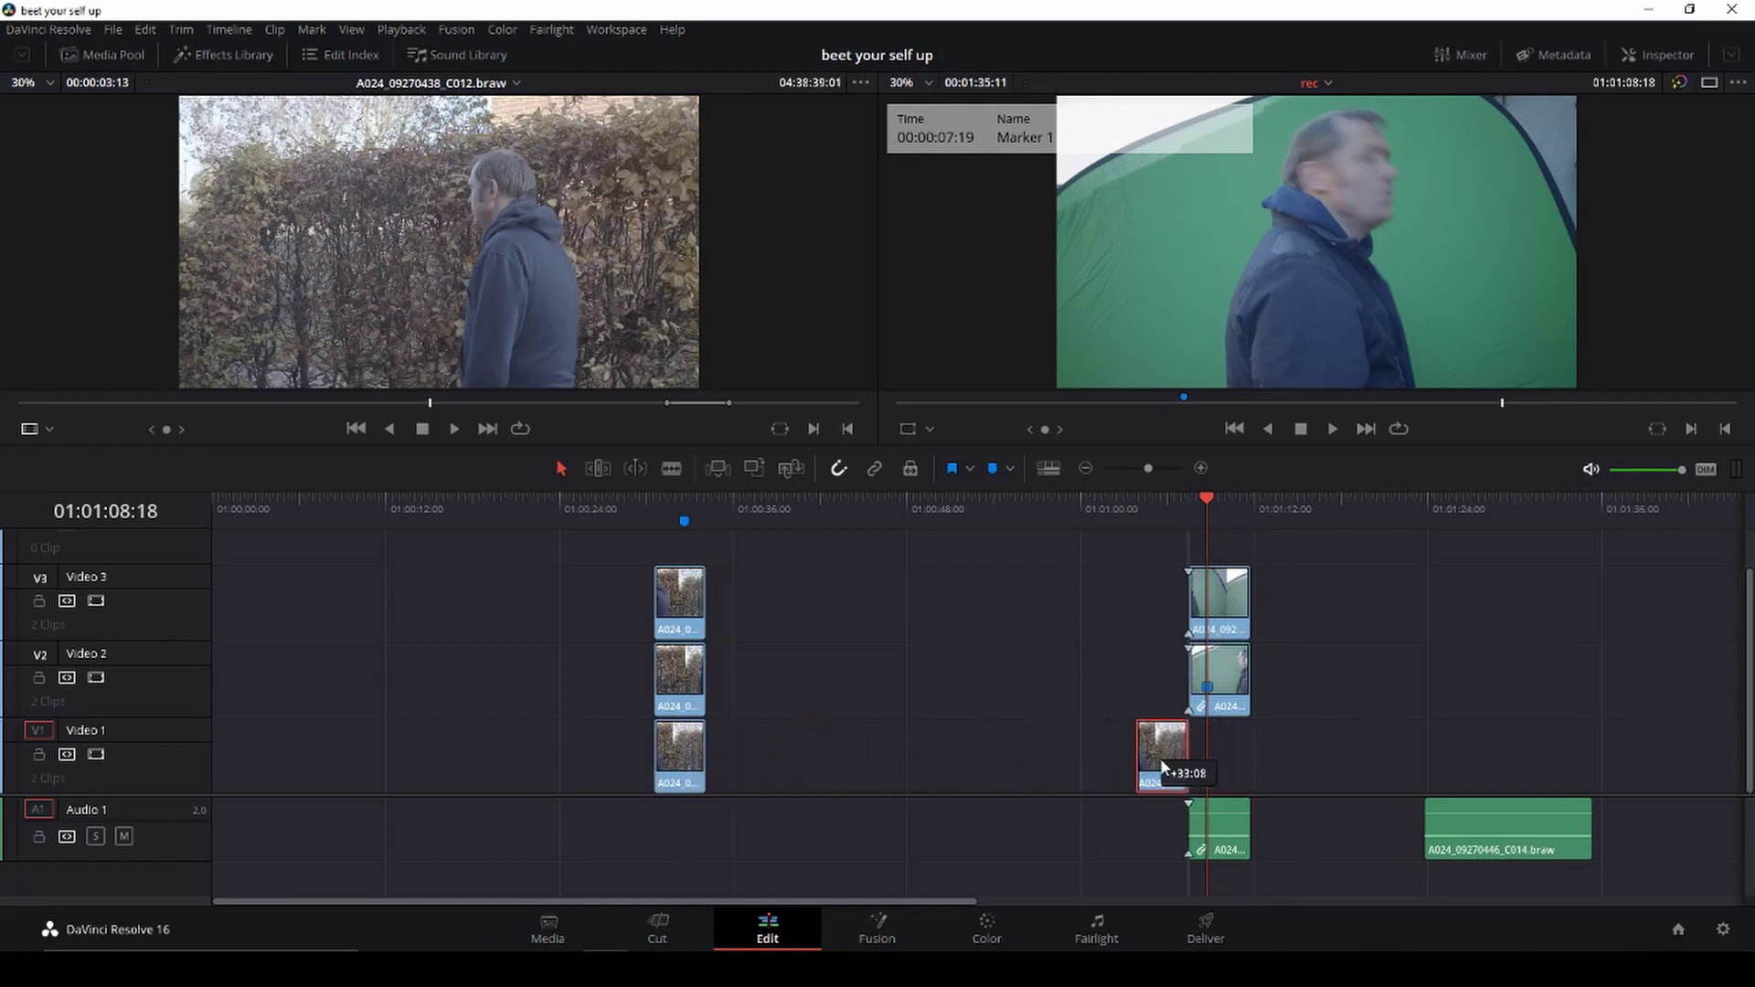
drag(1164, 765, 1252, 760)
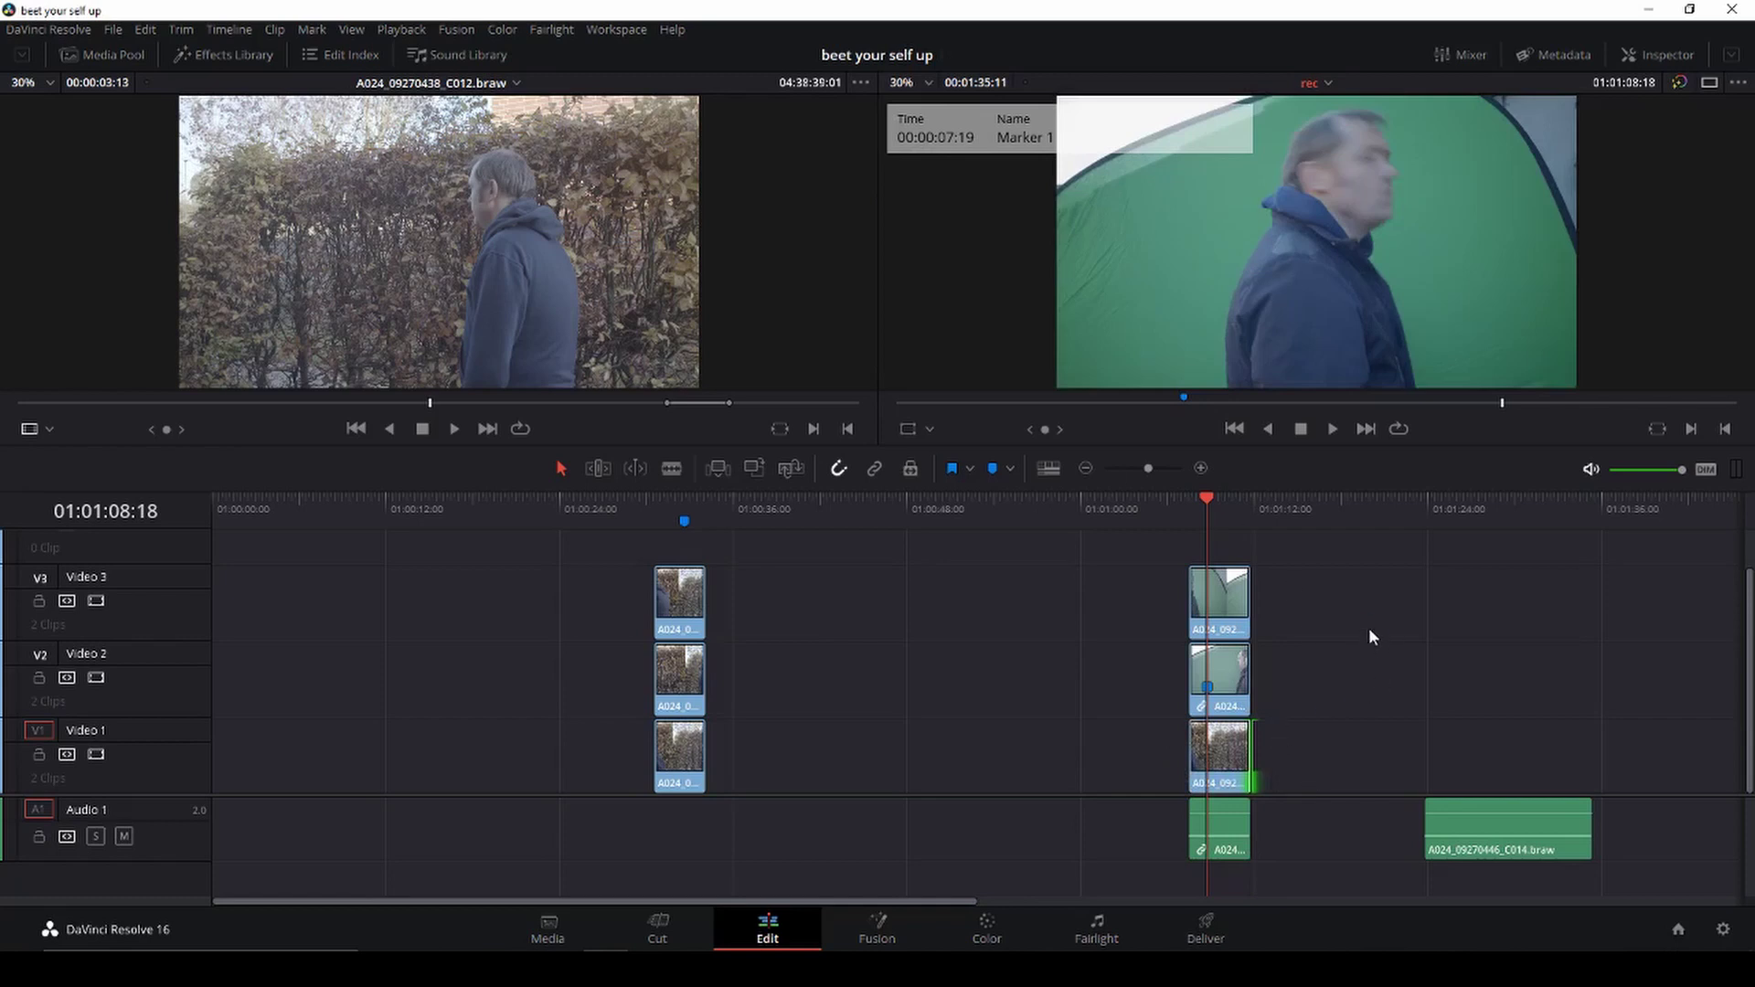
Step: Delete the two remaining audio clips
click(1480, 828)
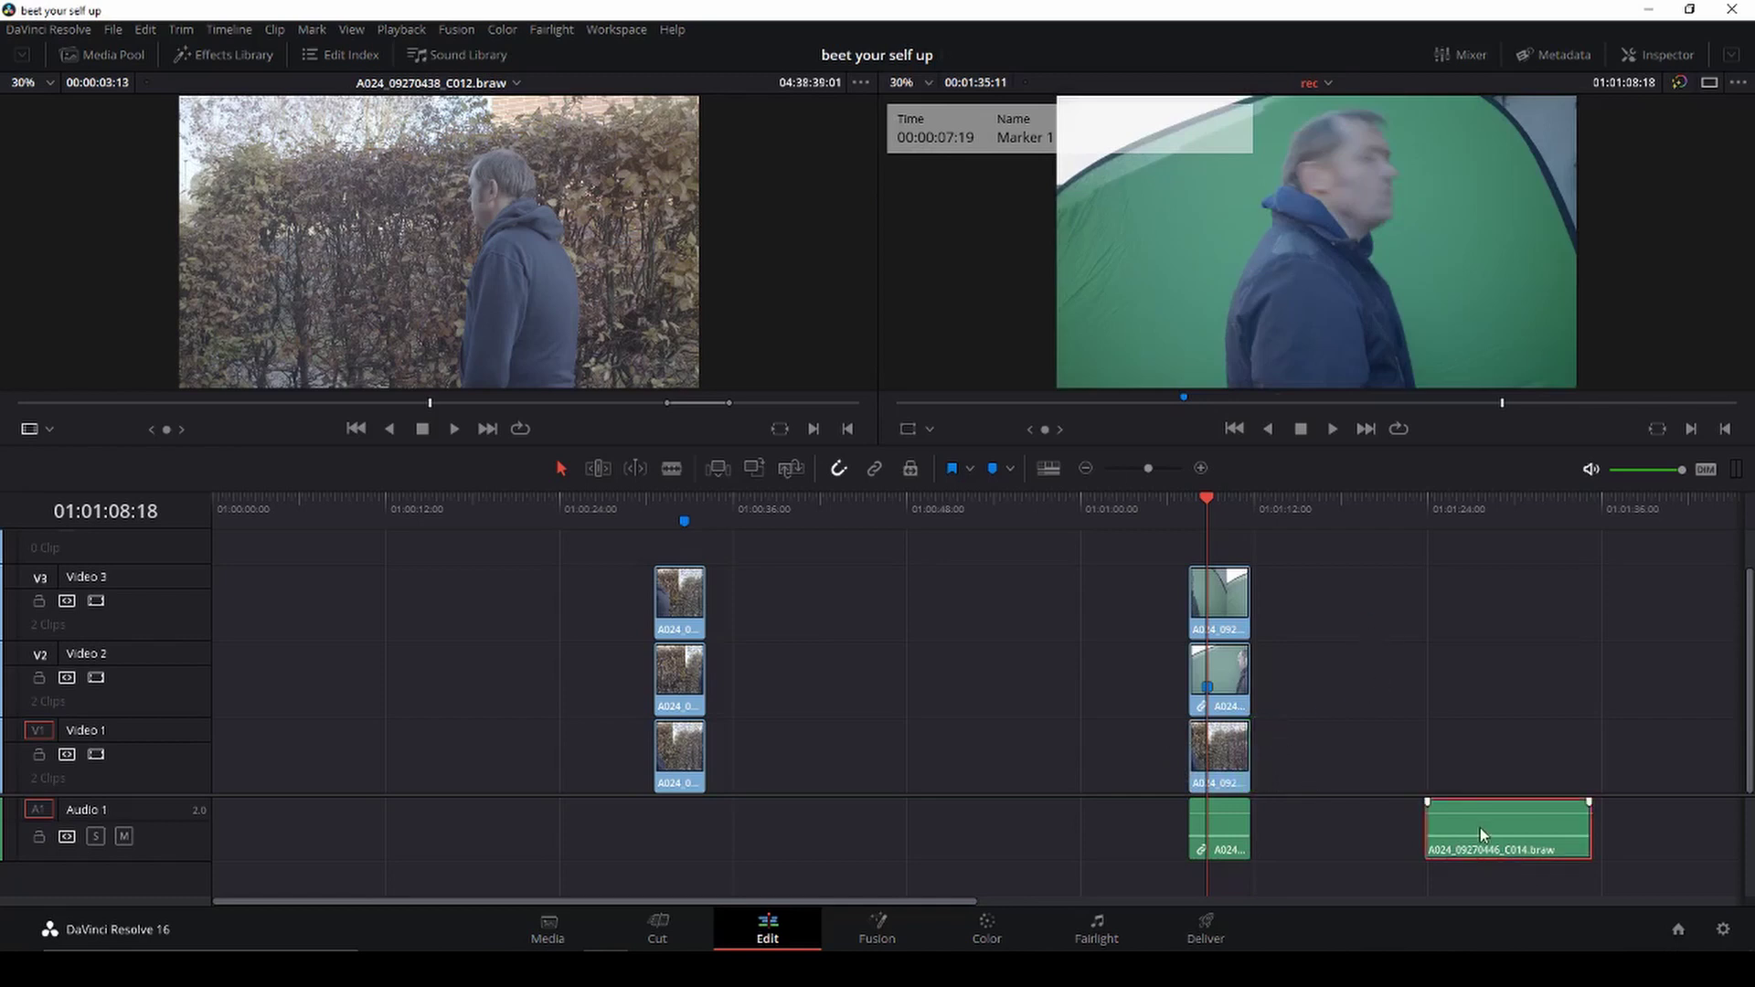
key(Delete)
click(1221, 830)
key(Delete)
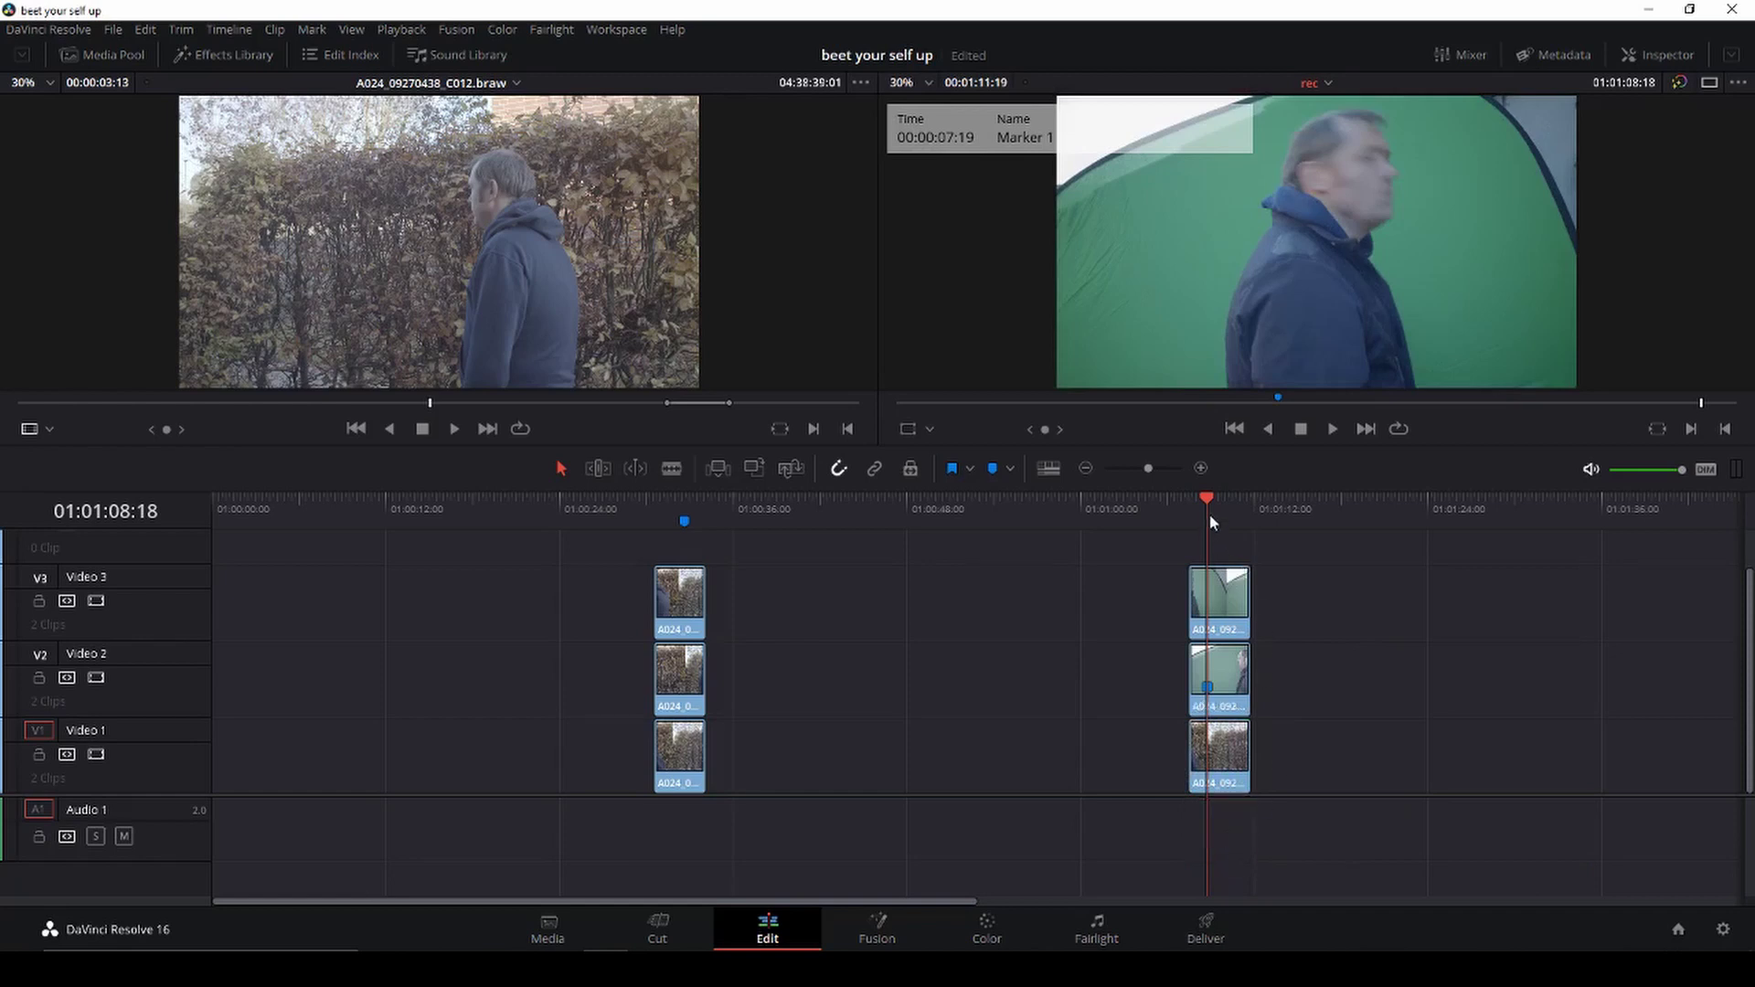
Step: Shift the Video 3 clip later and select the Video 2 punch clip
click(1194, 510)
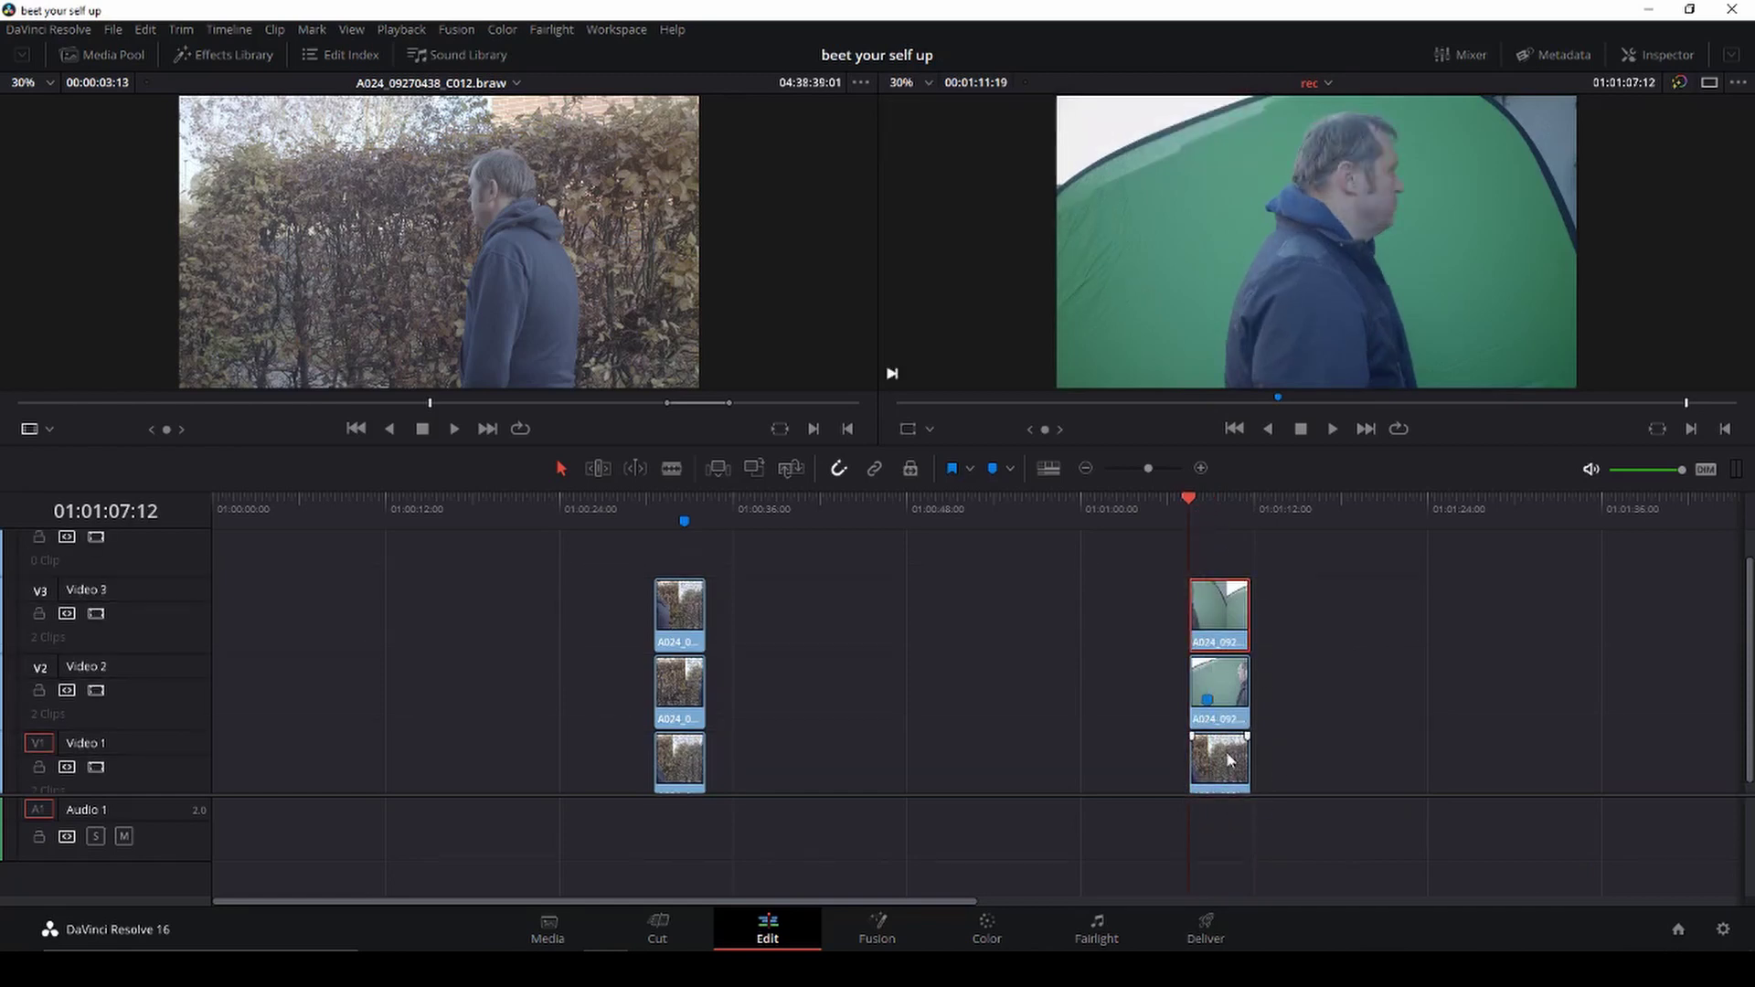
drag(1220, 612, 1281, 613)
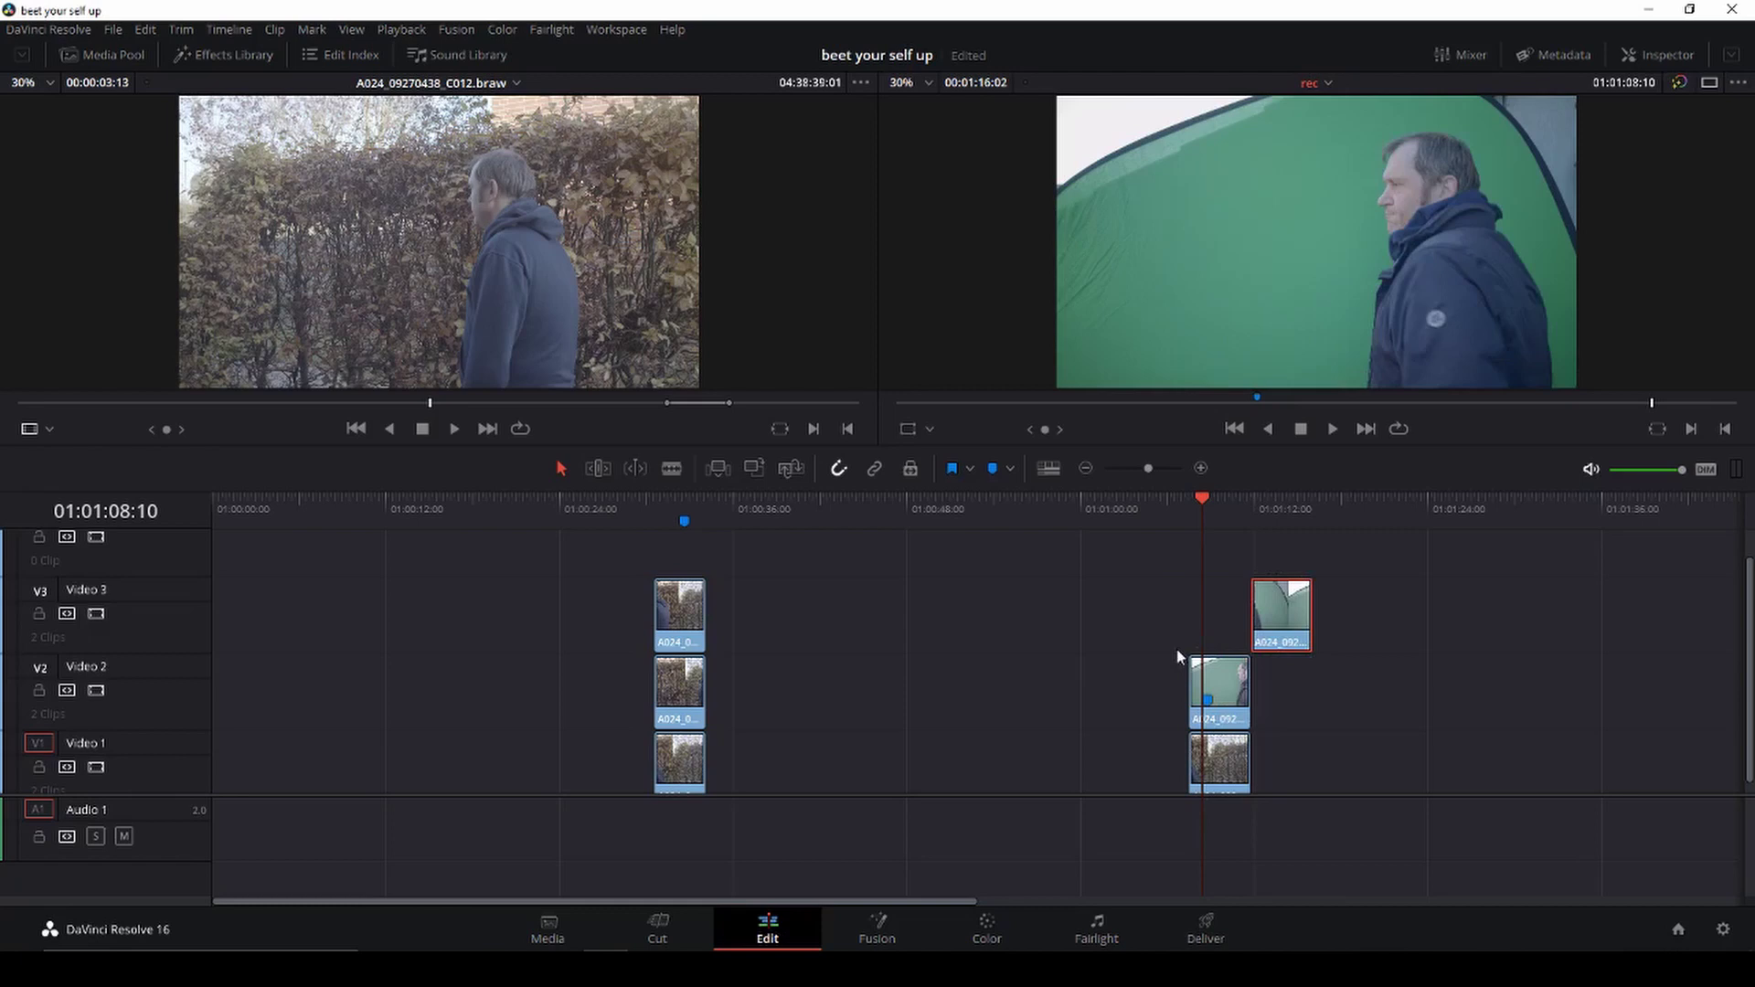
drag(1202, 500, 1219, 512)
click(1214, 672)
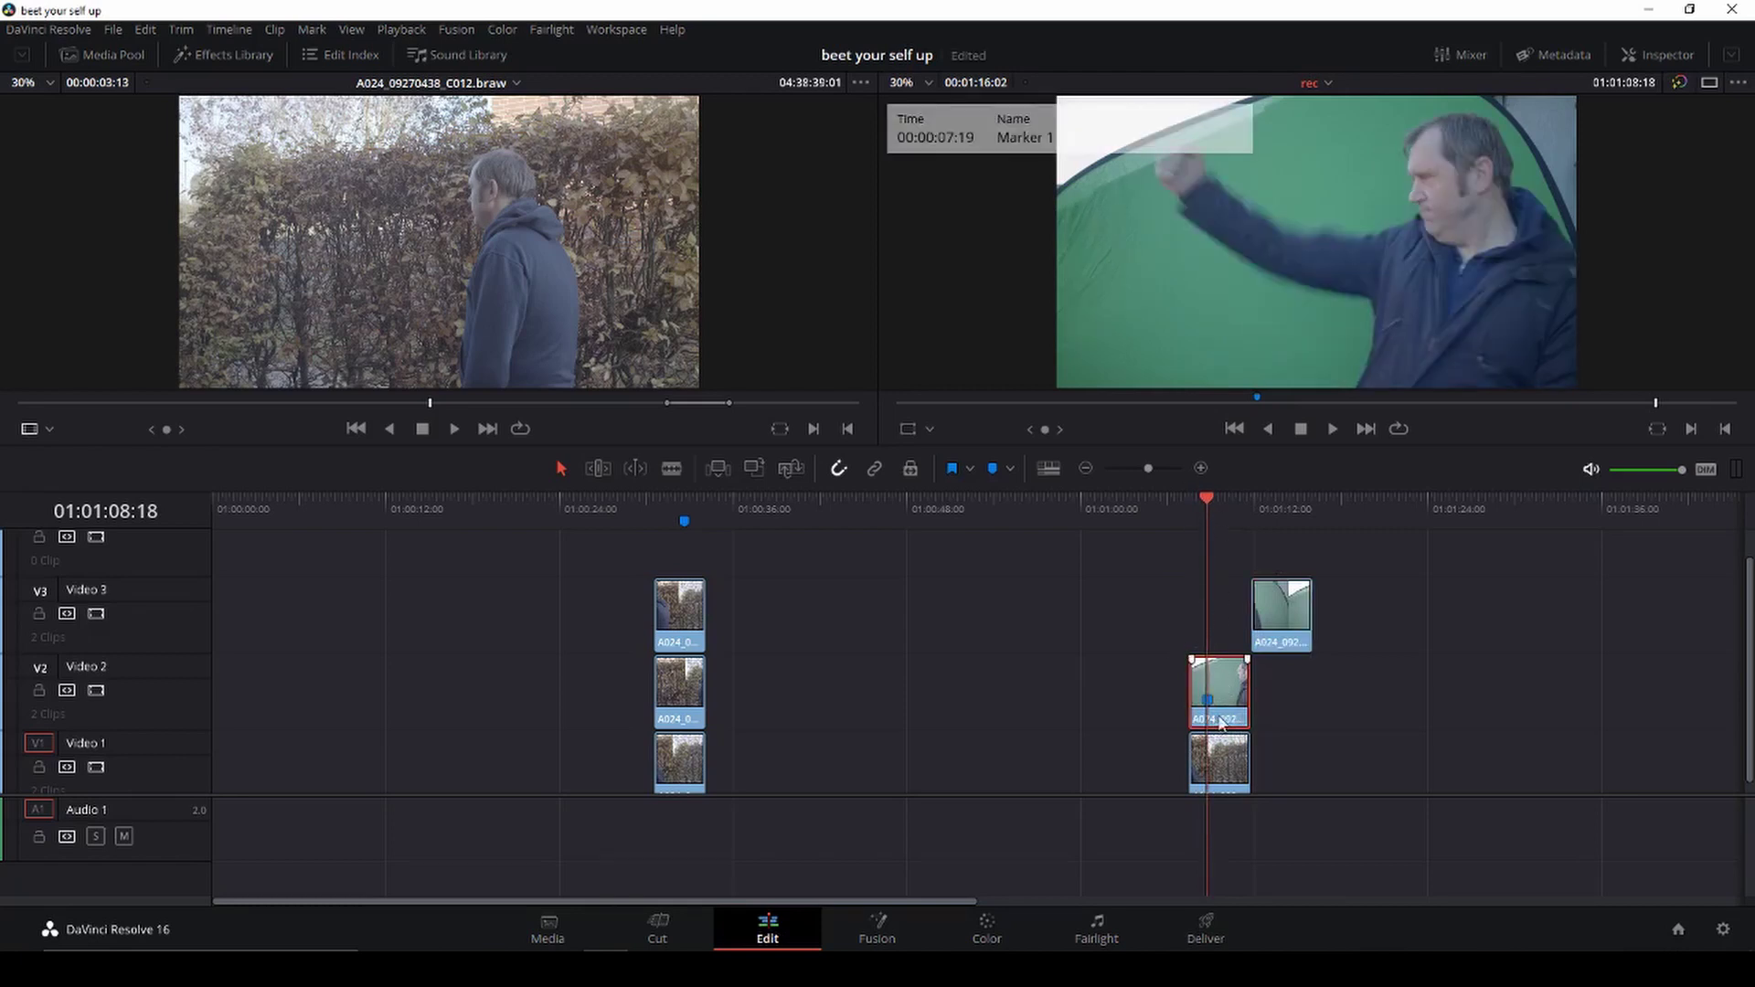
Step: On the Color page, key the green tent with a 3D qualifier stroke and invert the matte
click(982, 933)
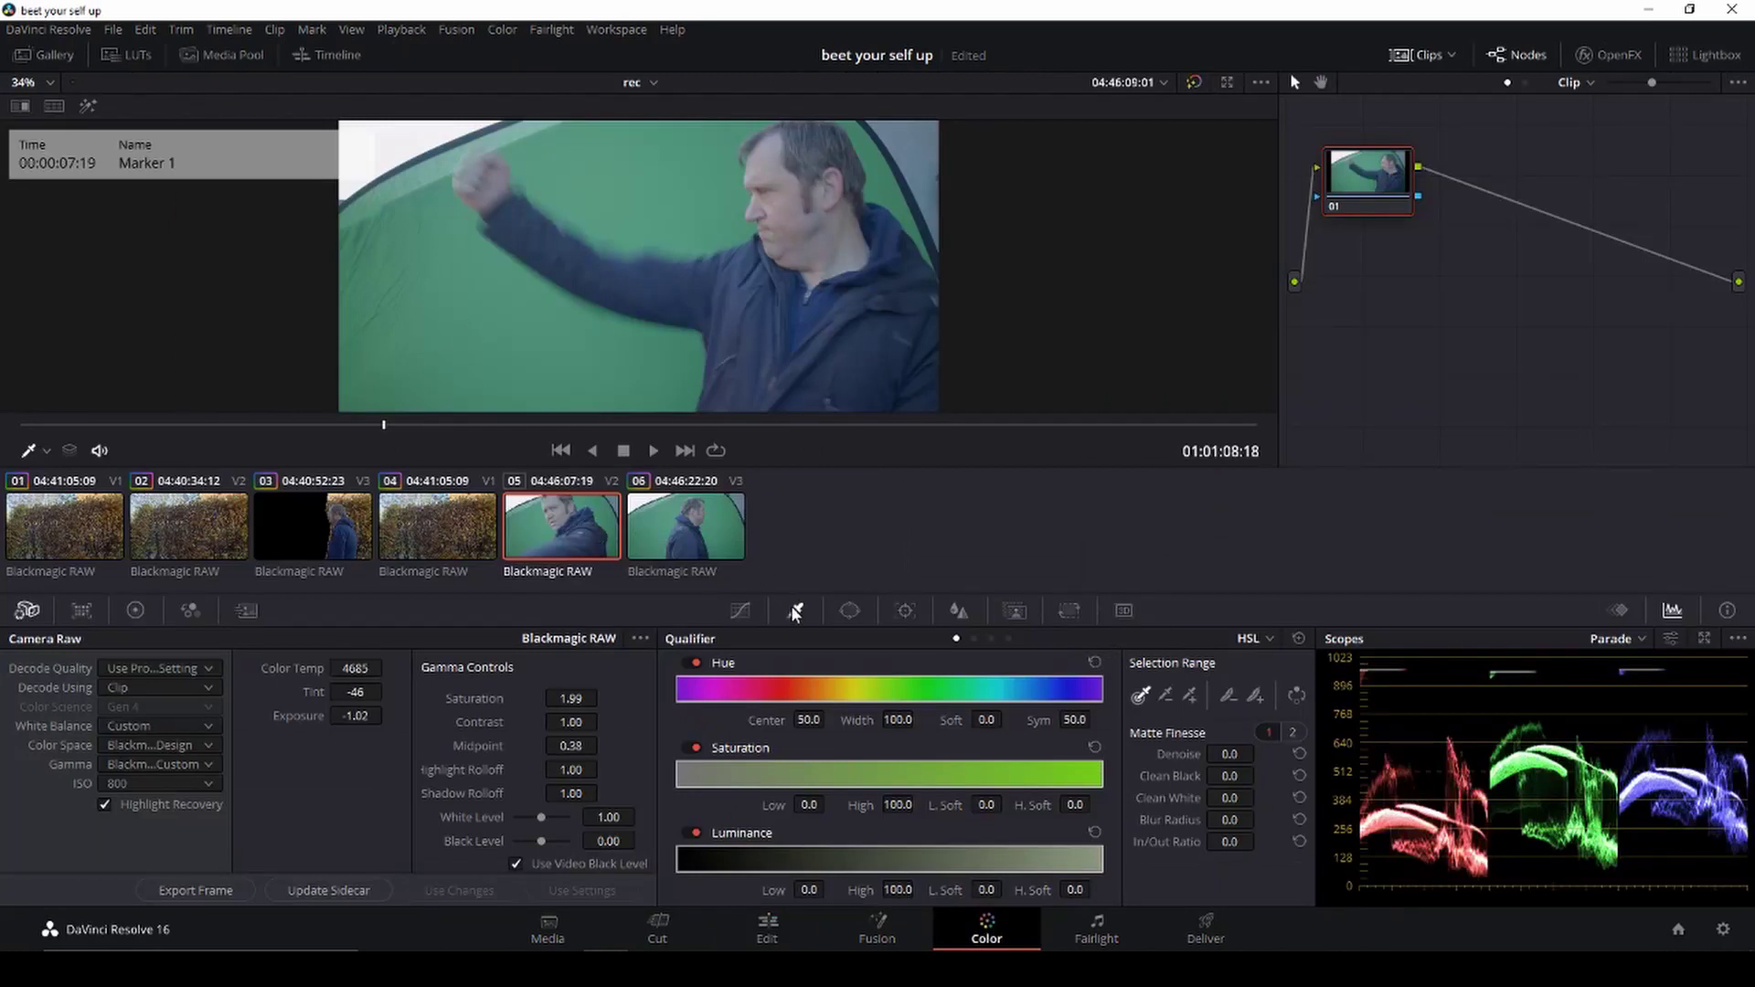
click(1262, 639)
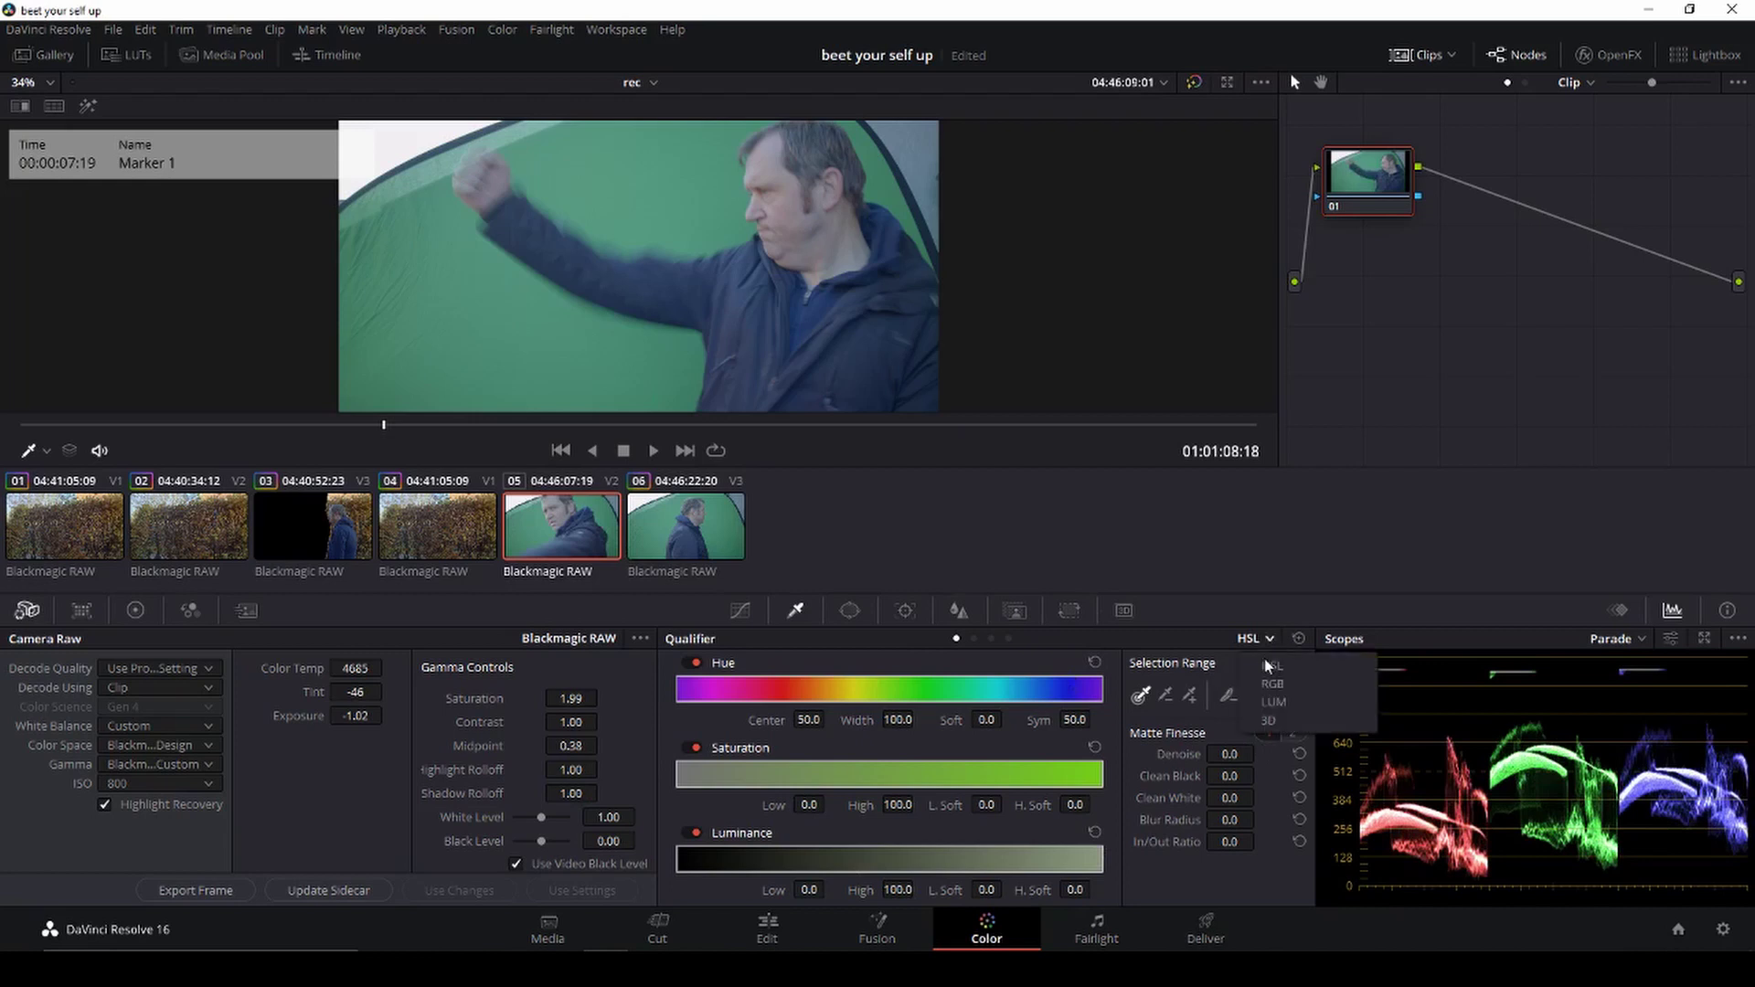
click(1273, 729)
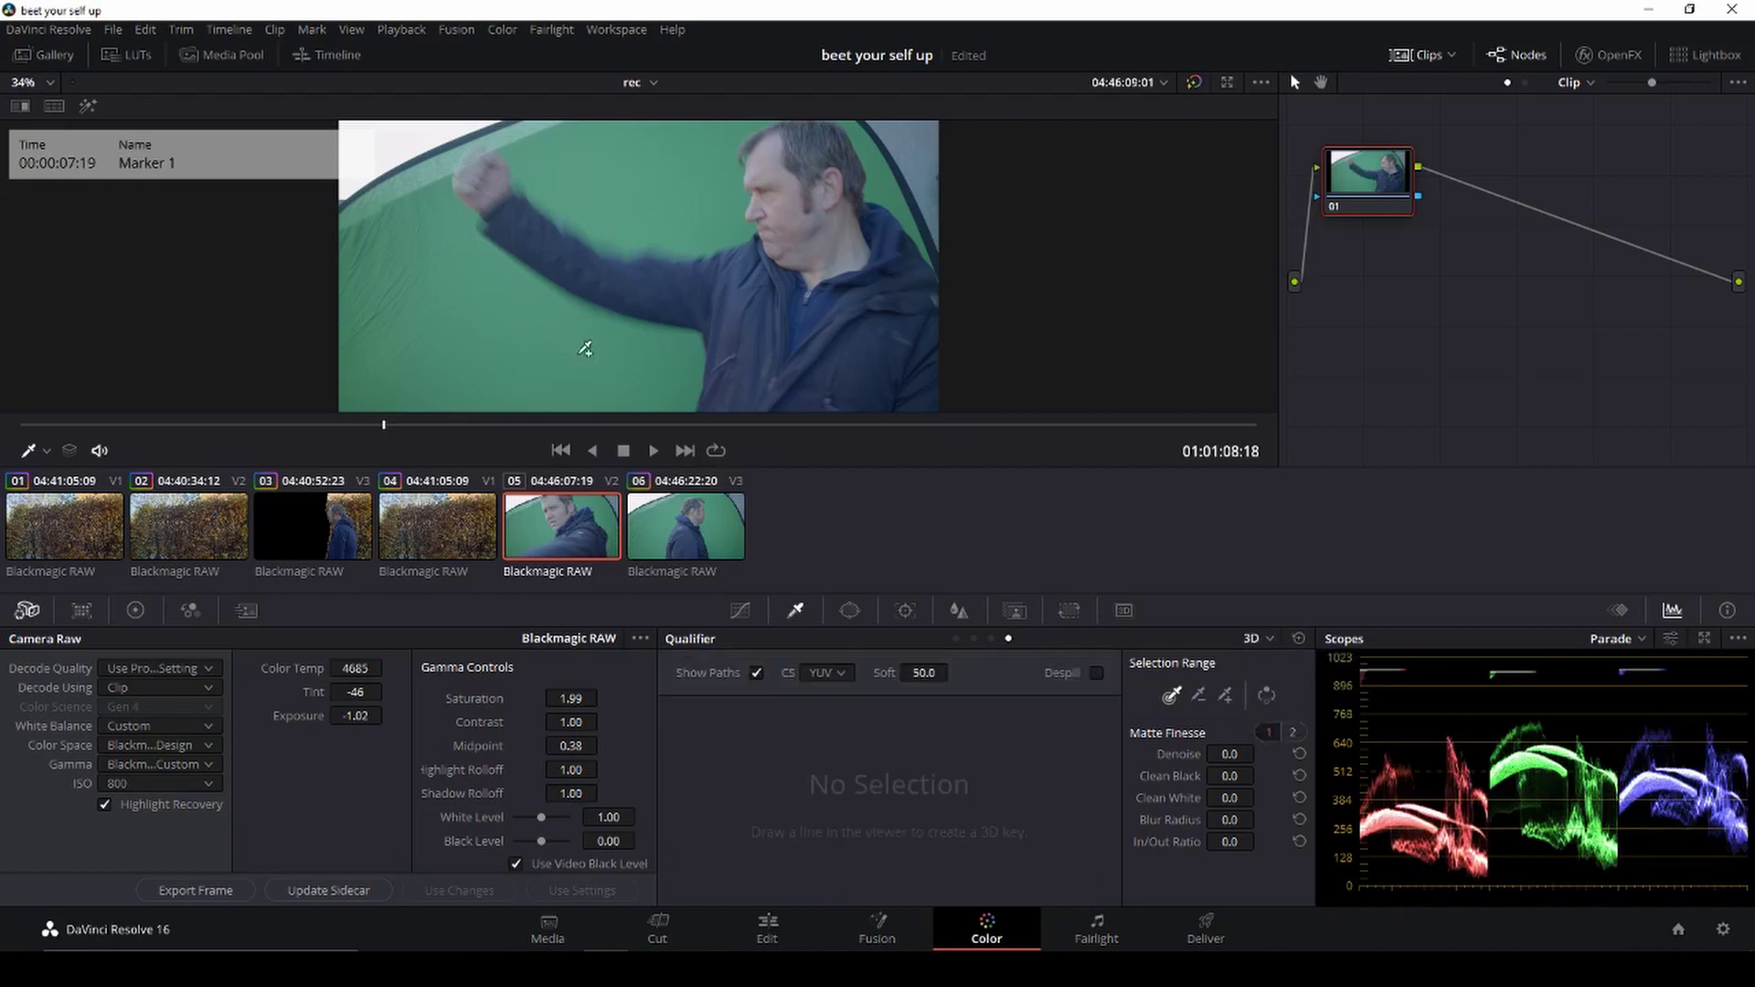
drag(487, 323, 627, 378)
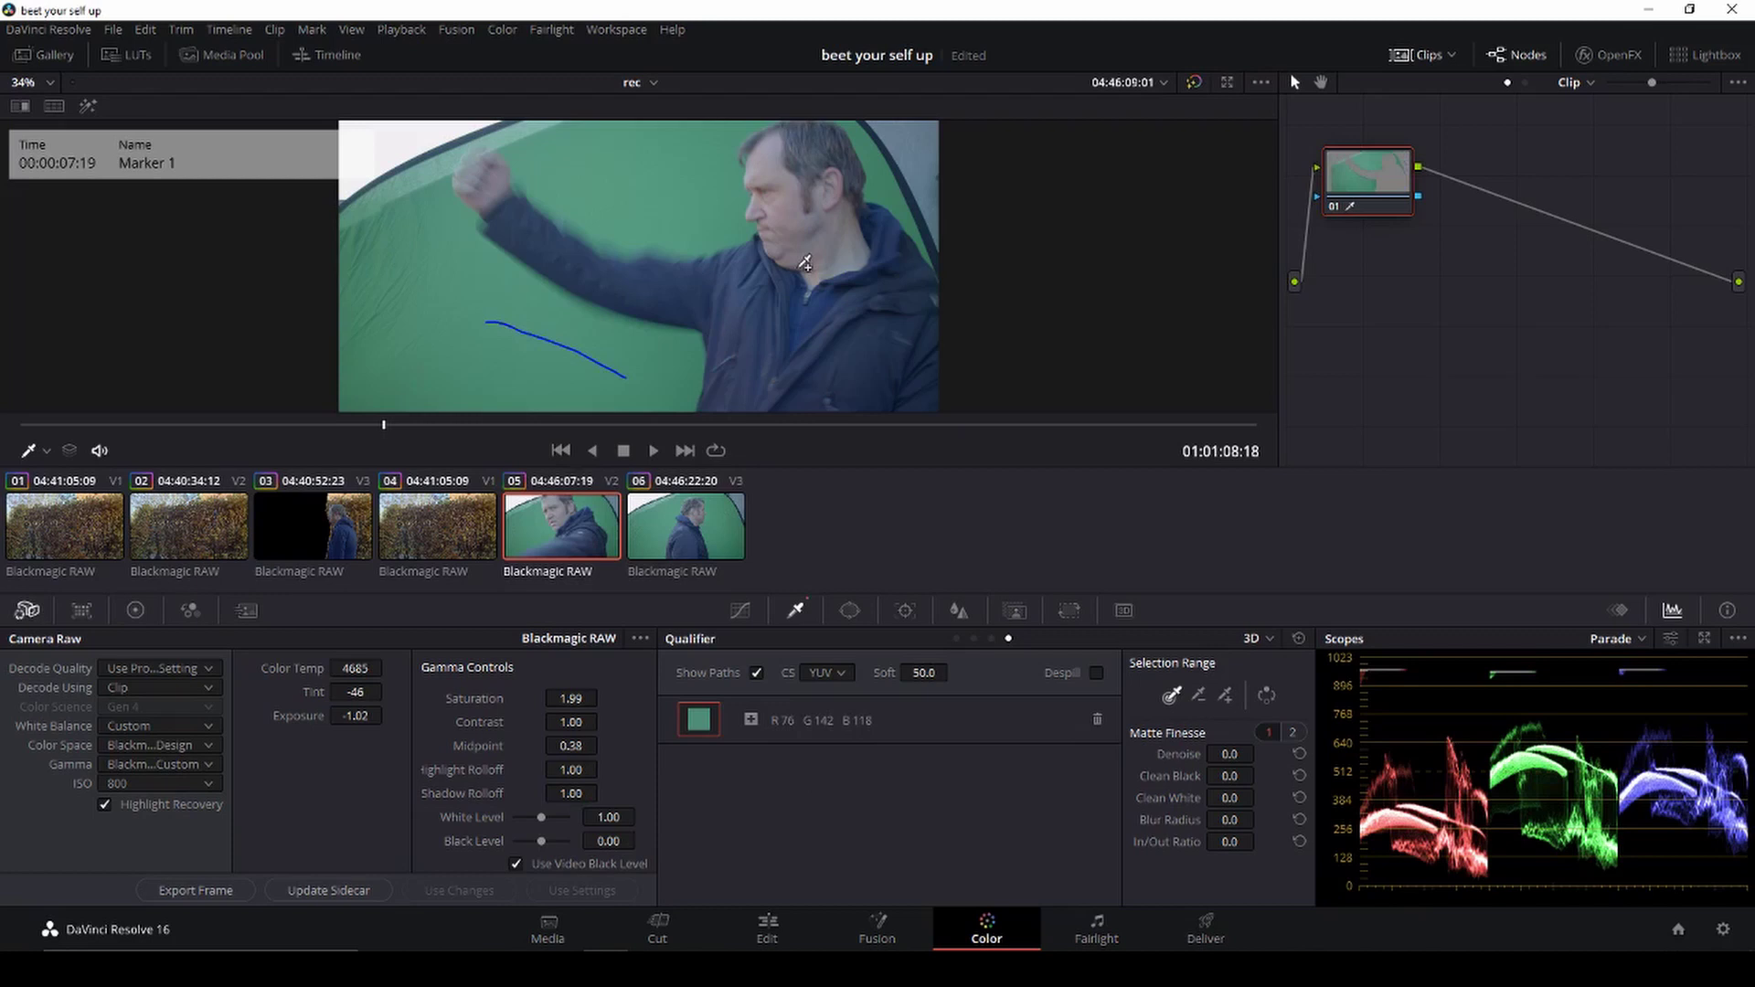
click(1267, 696)
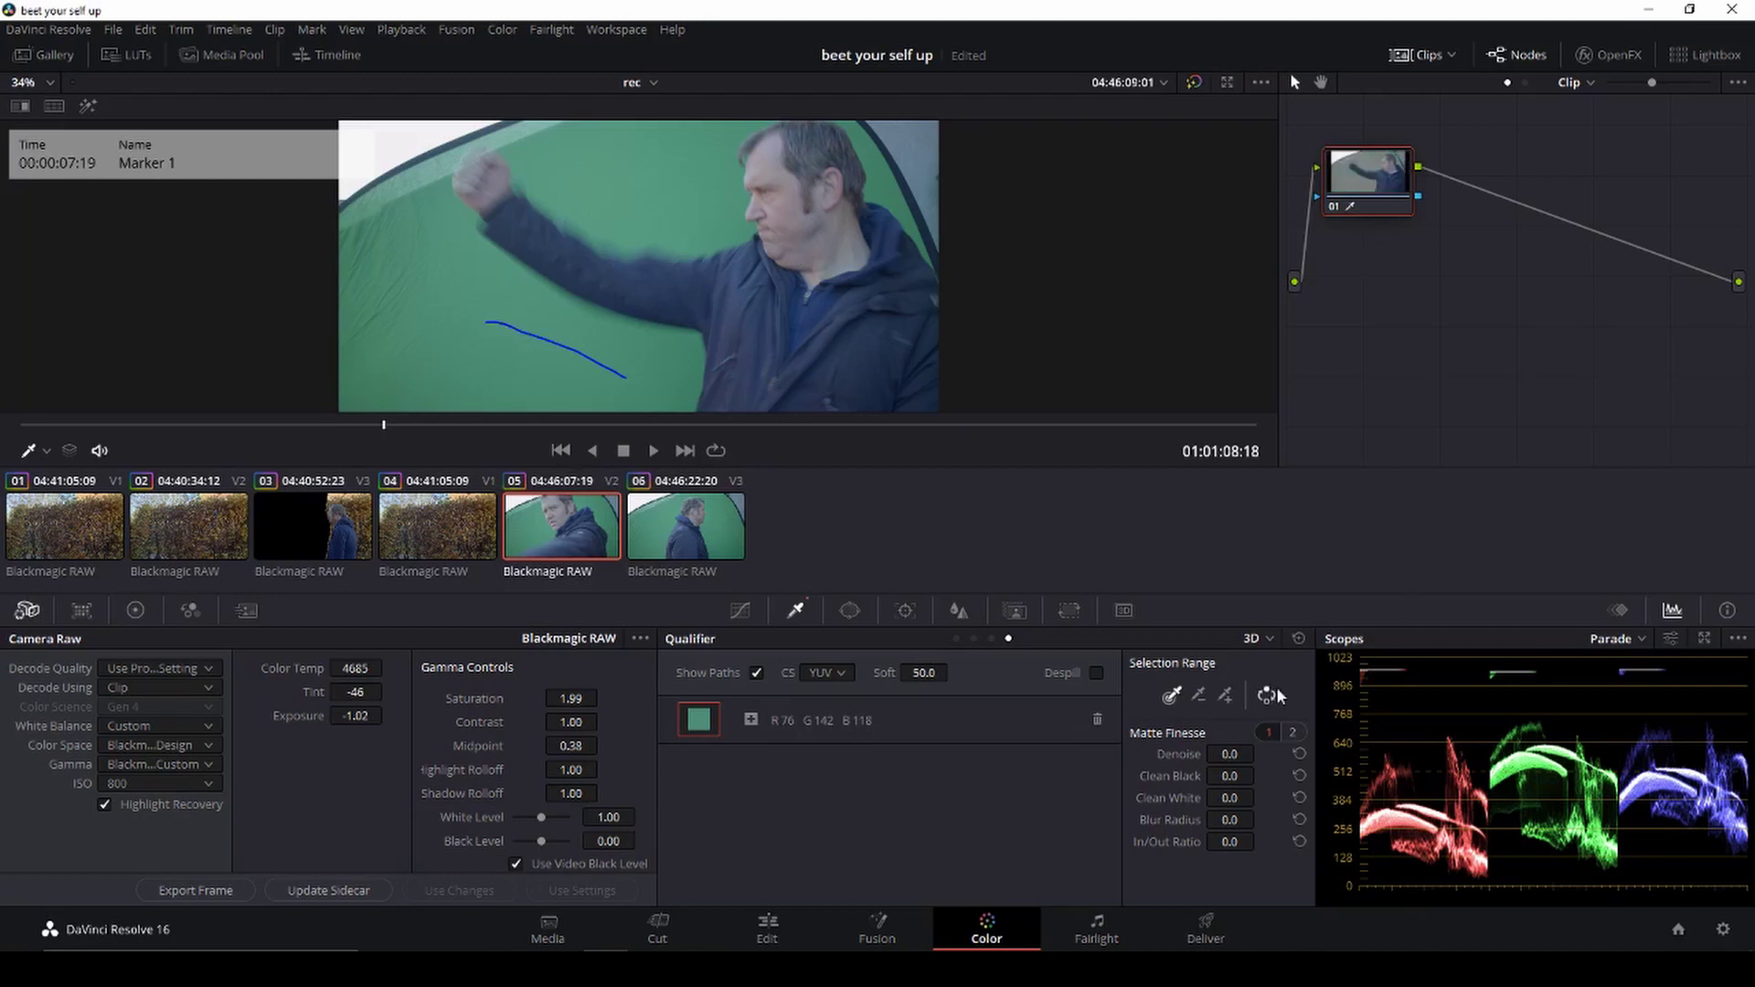
Step: Route the node's key to a new alpha output and enable Despill
right_click(1432, 314)
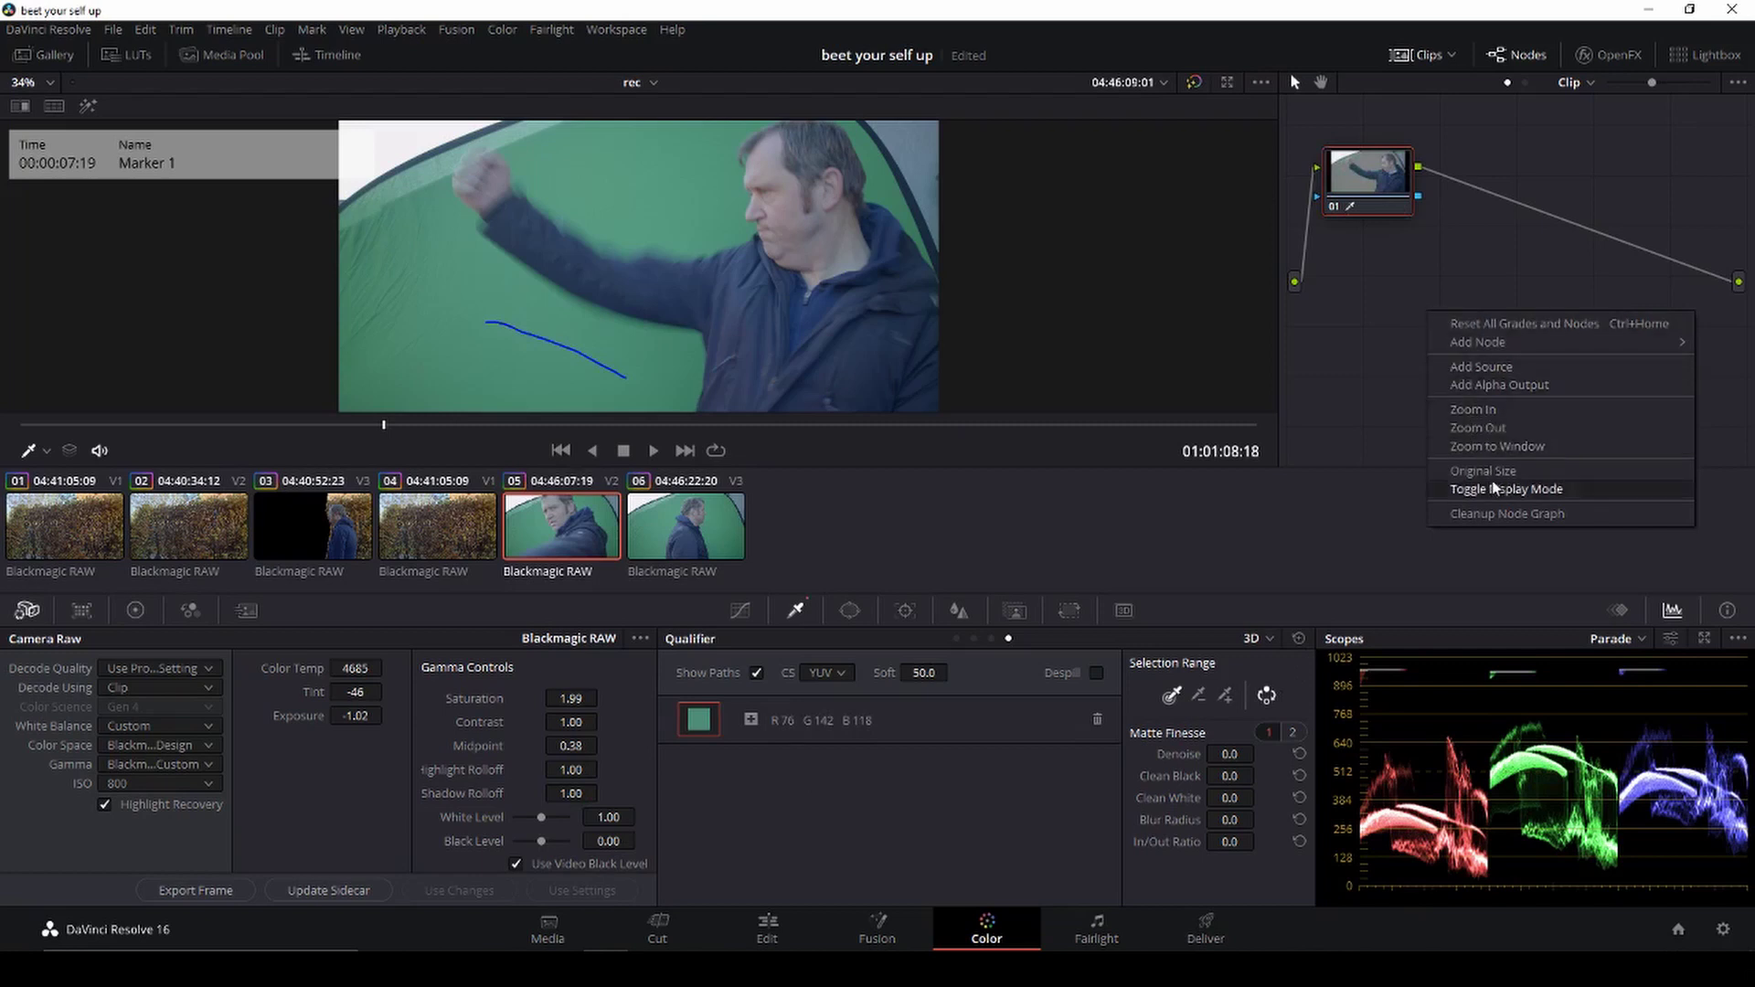
click(1516, 384)
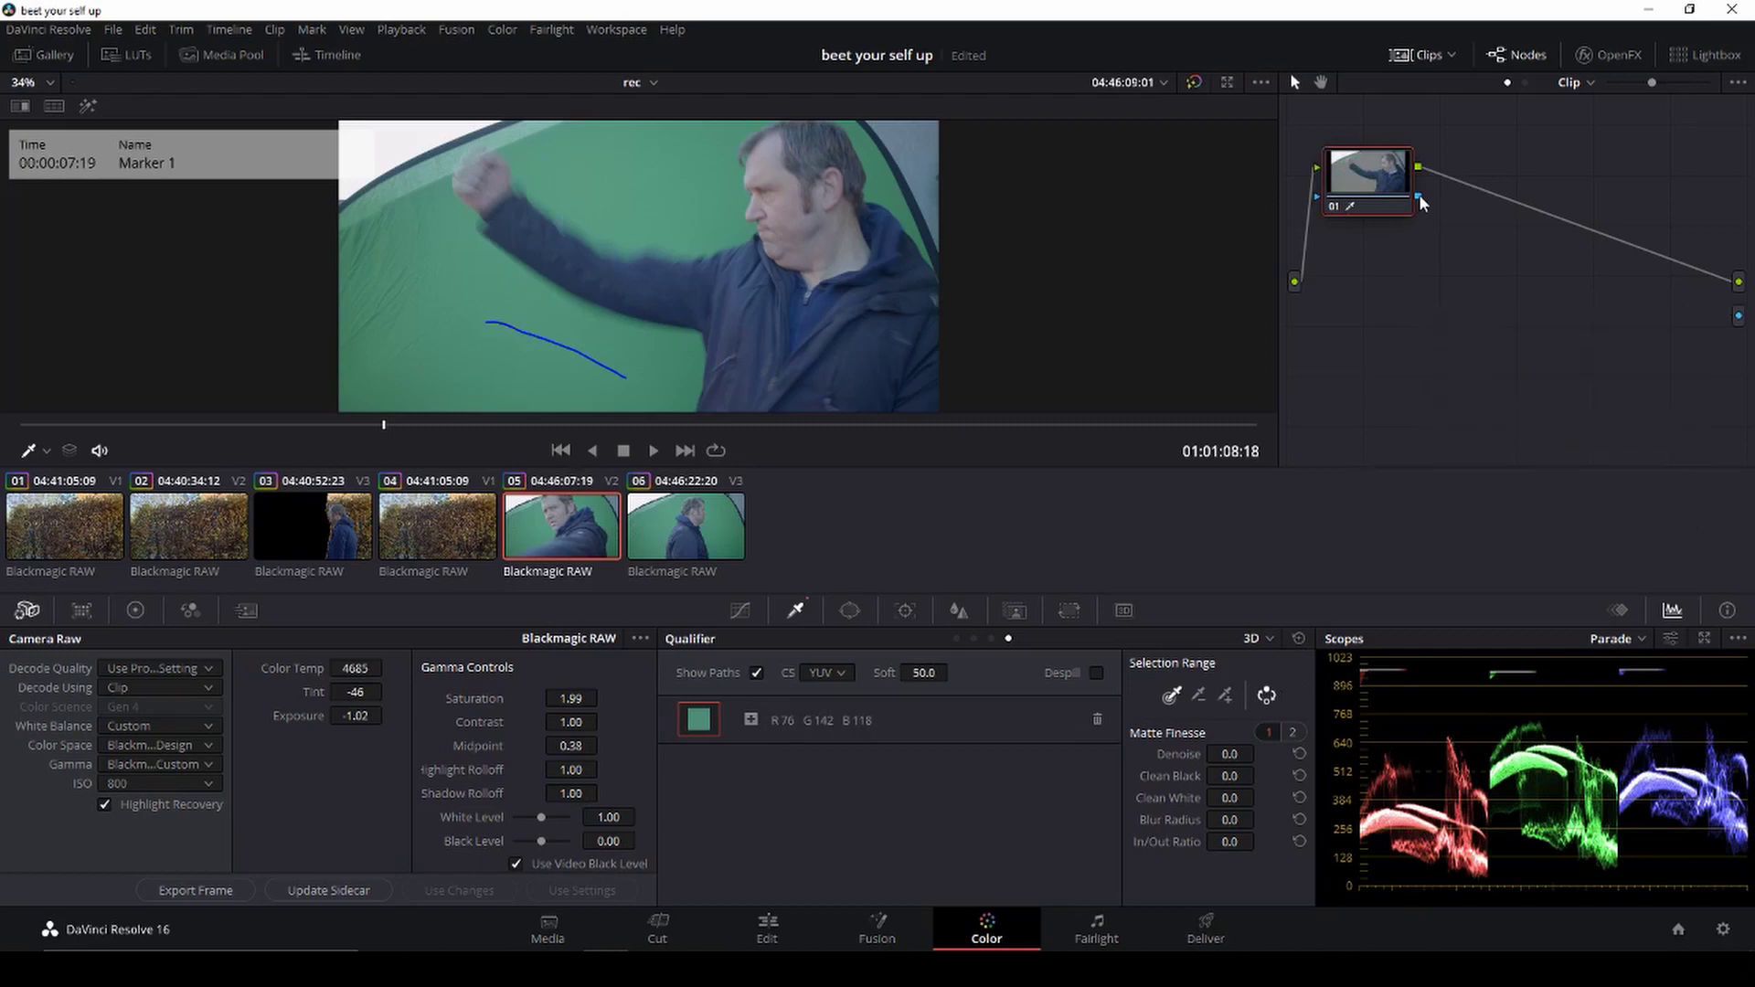
drag(1418, 196, 1739, 316)
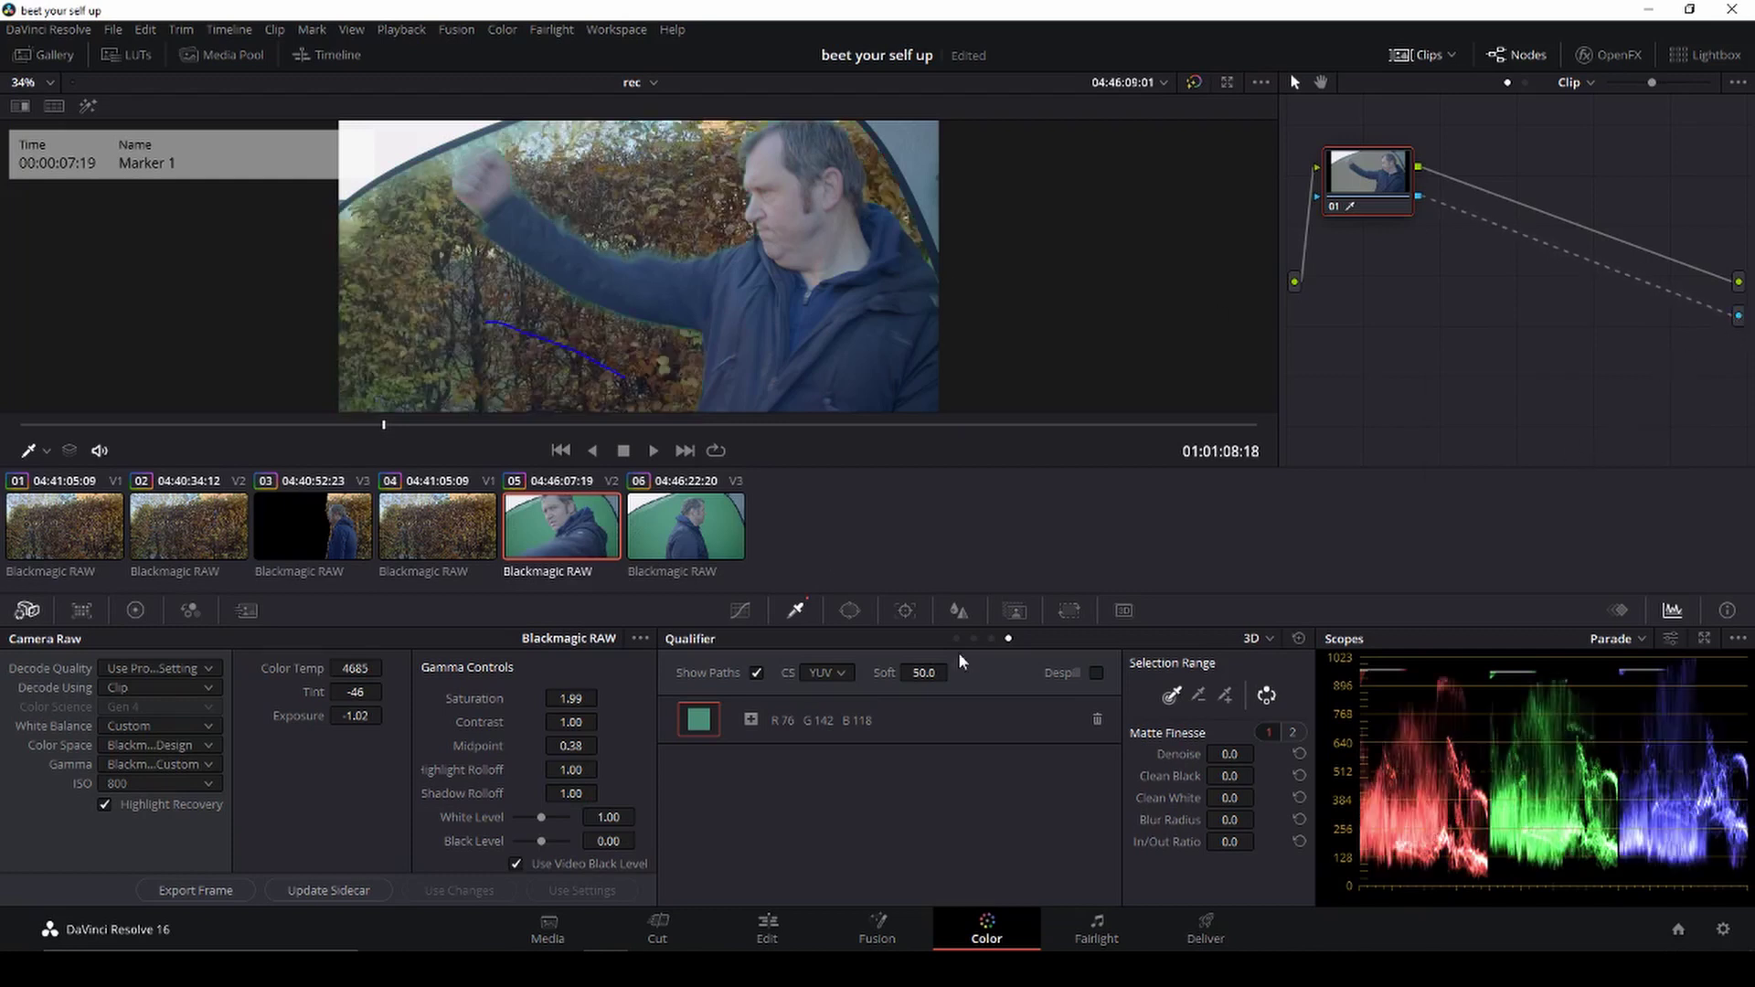
click(1096, 673)
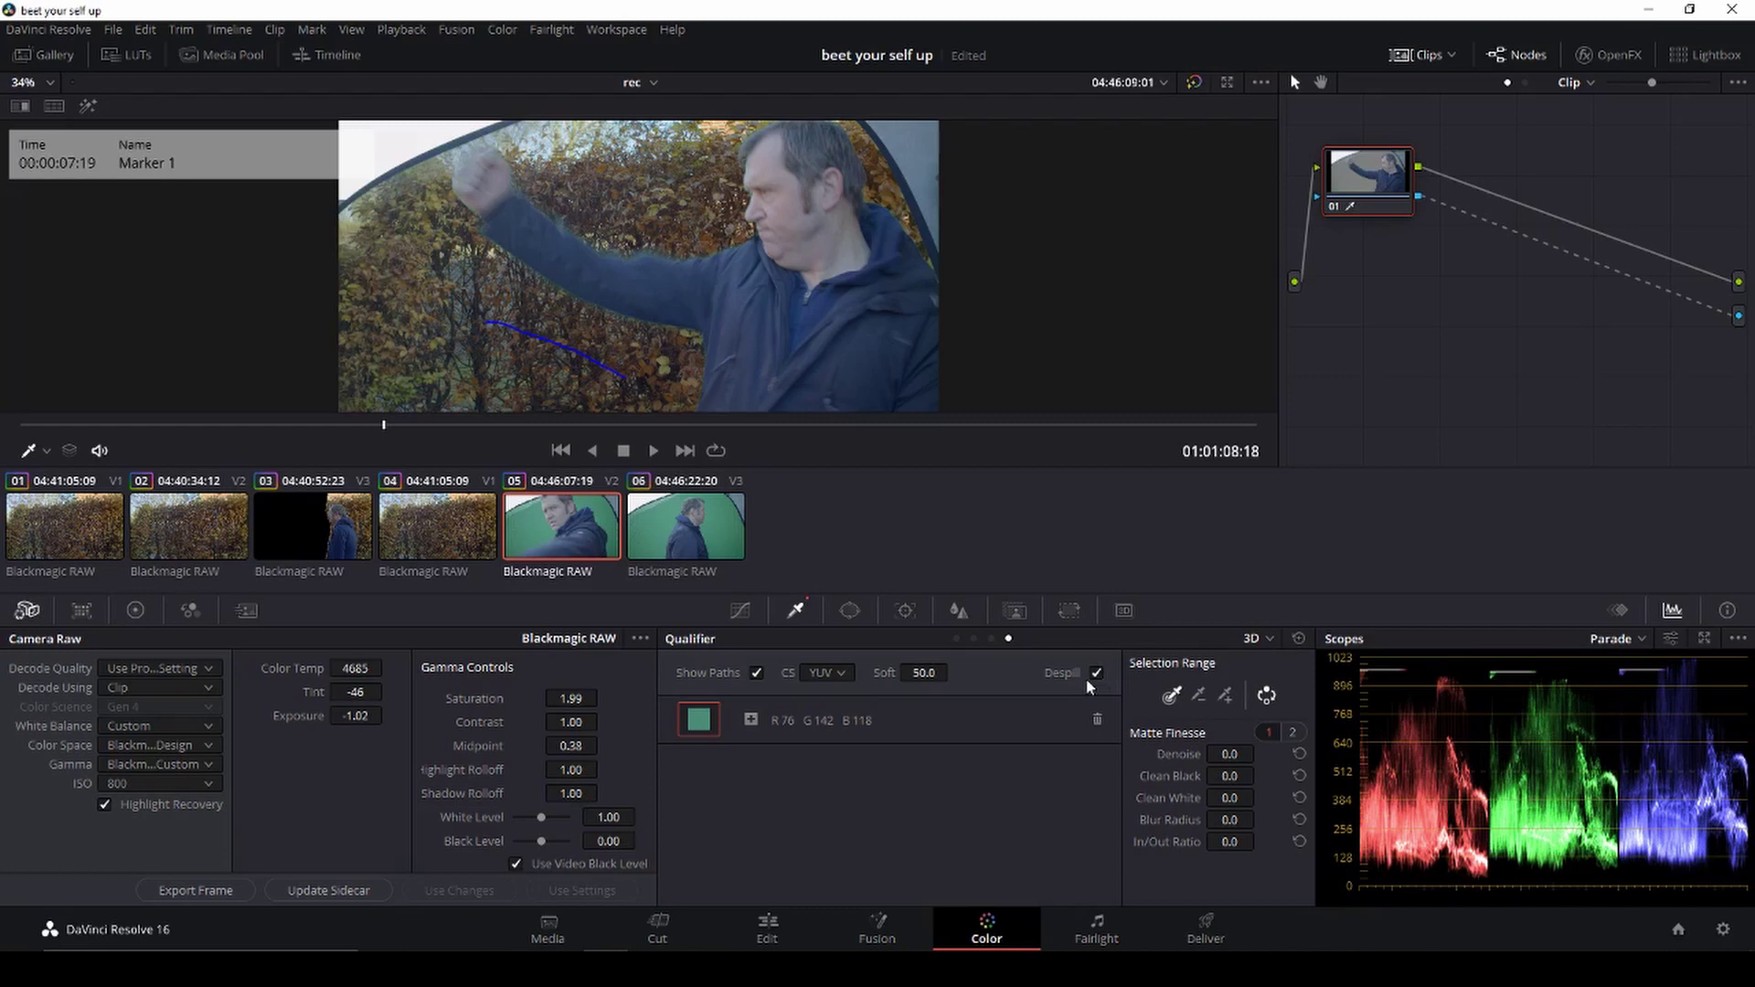
scroll(647, 274, down, 2)
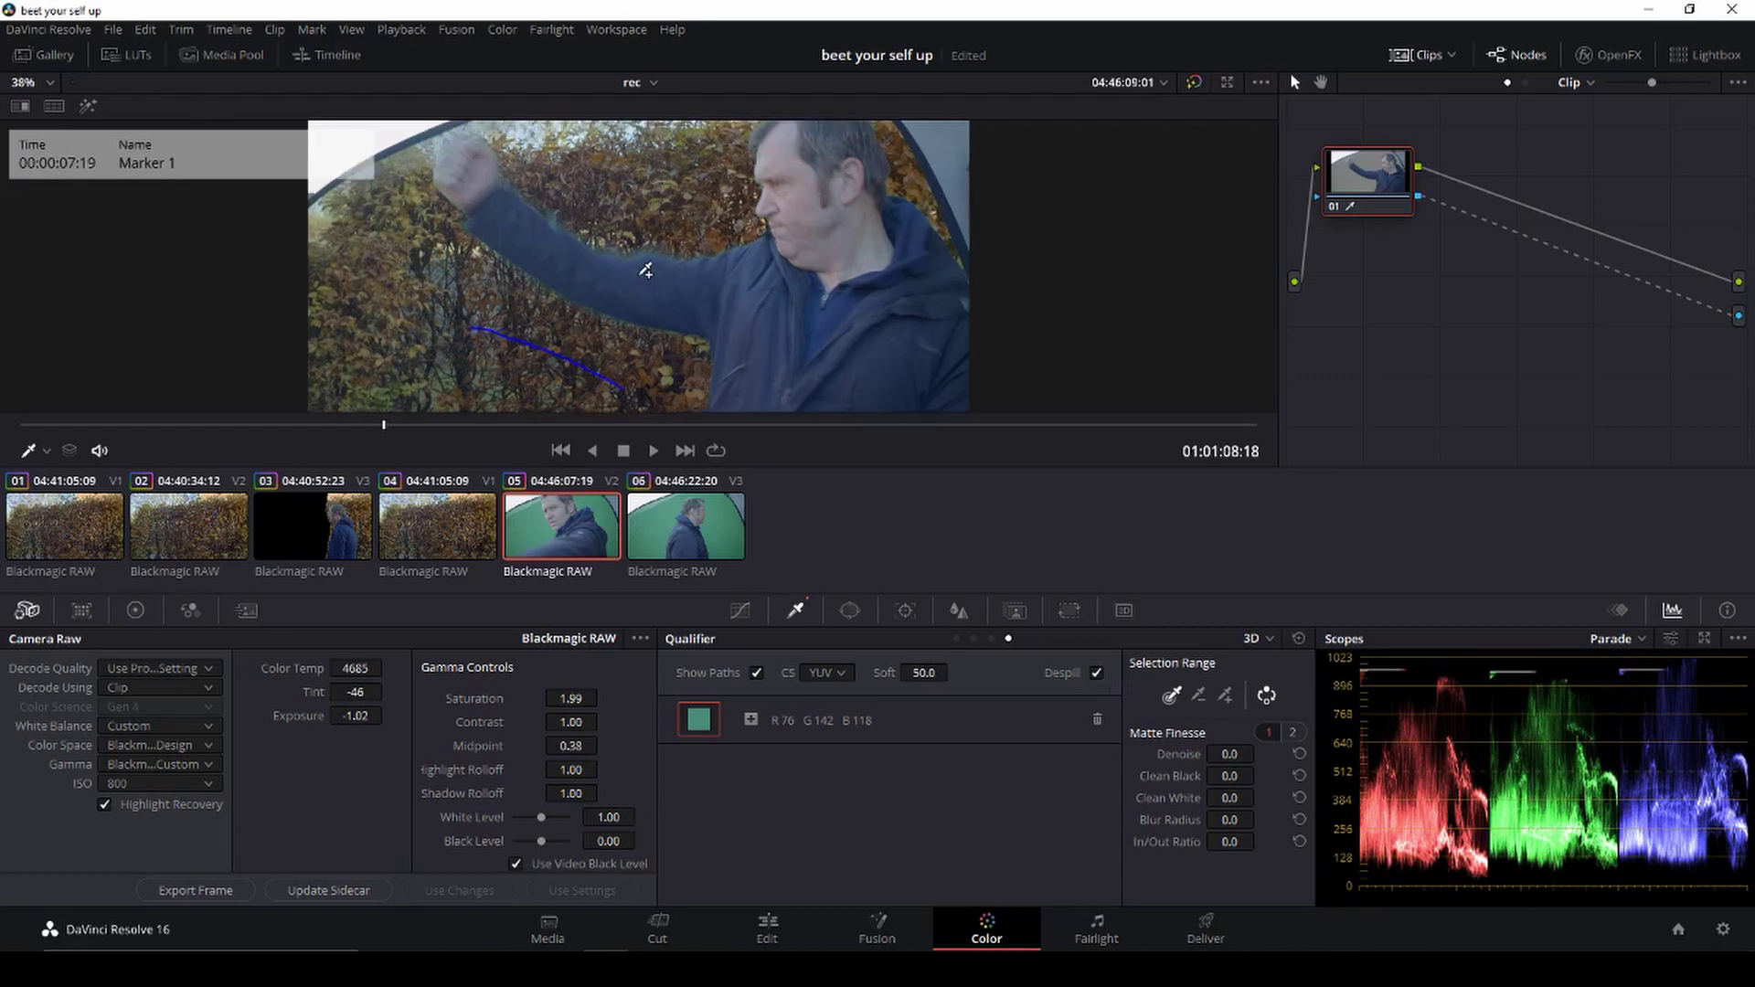
scroll(645, 270, down, 1)
scroll(647, 271, down, 1)
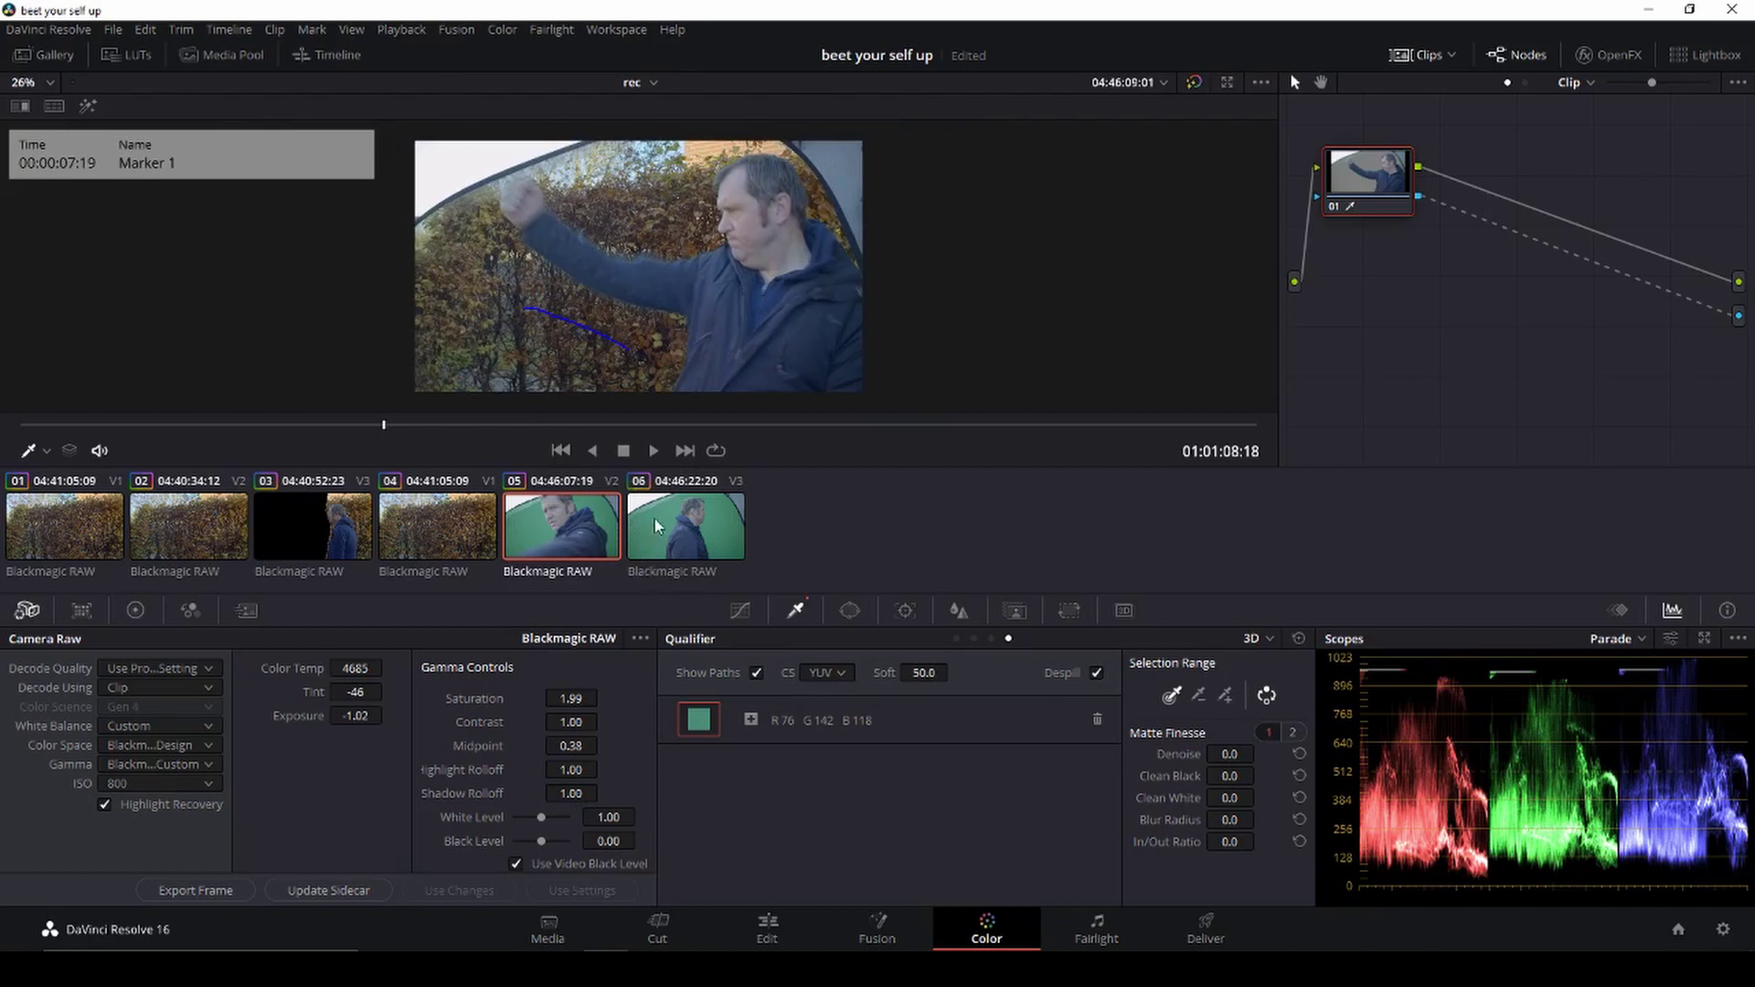
Step: Draw a closed curve-window mask around the punching figure, from arm and fist to head
click(902, 611)
click(795, 610)
click(850, 611)
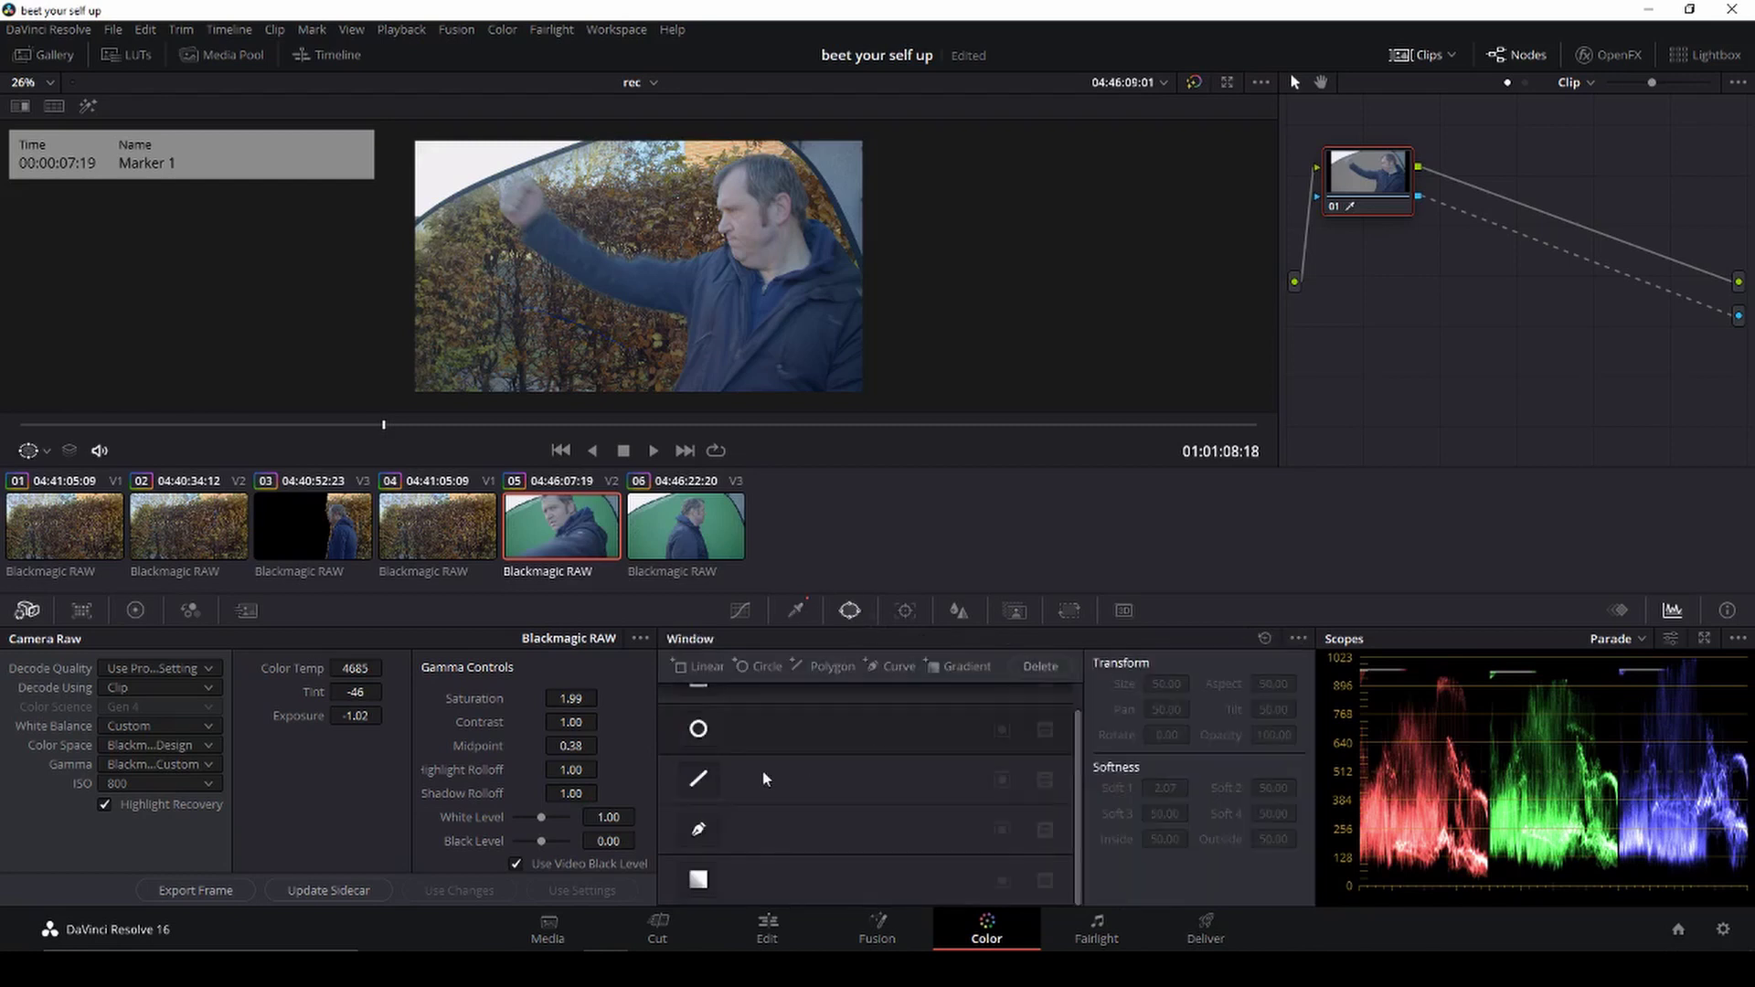
click(698, 832)
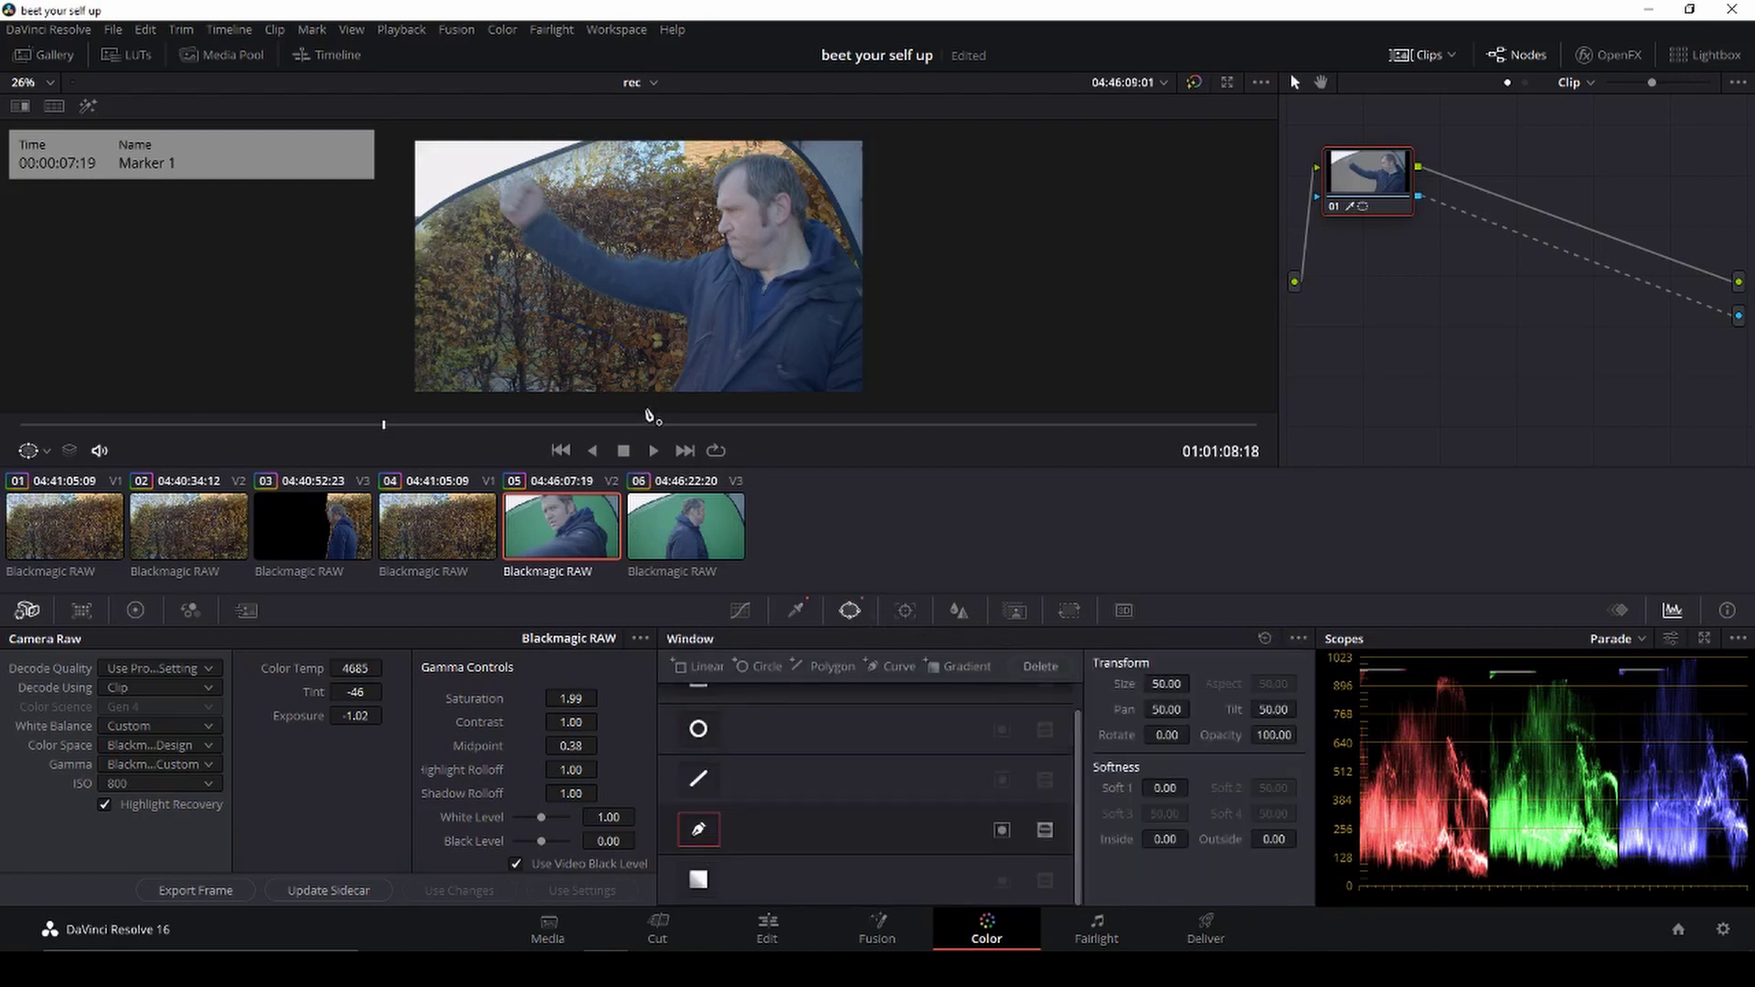
click(643, 408)
click(673, 338)
click(531, 351)
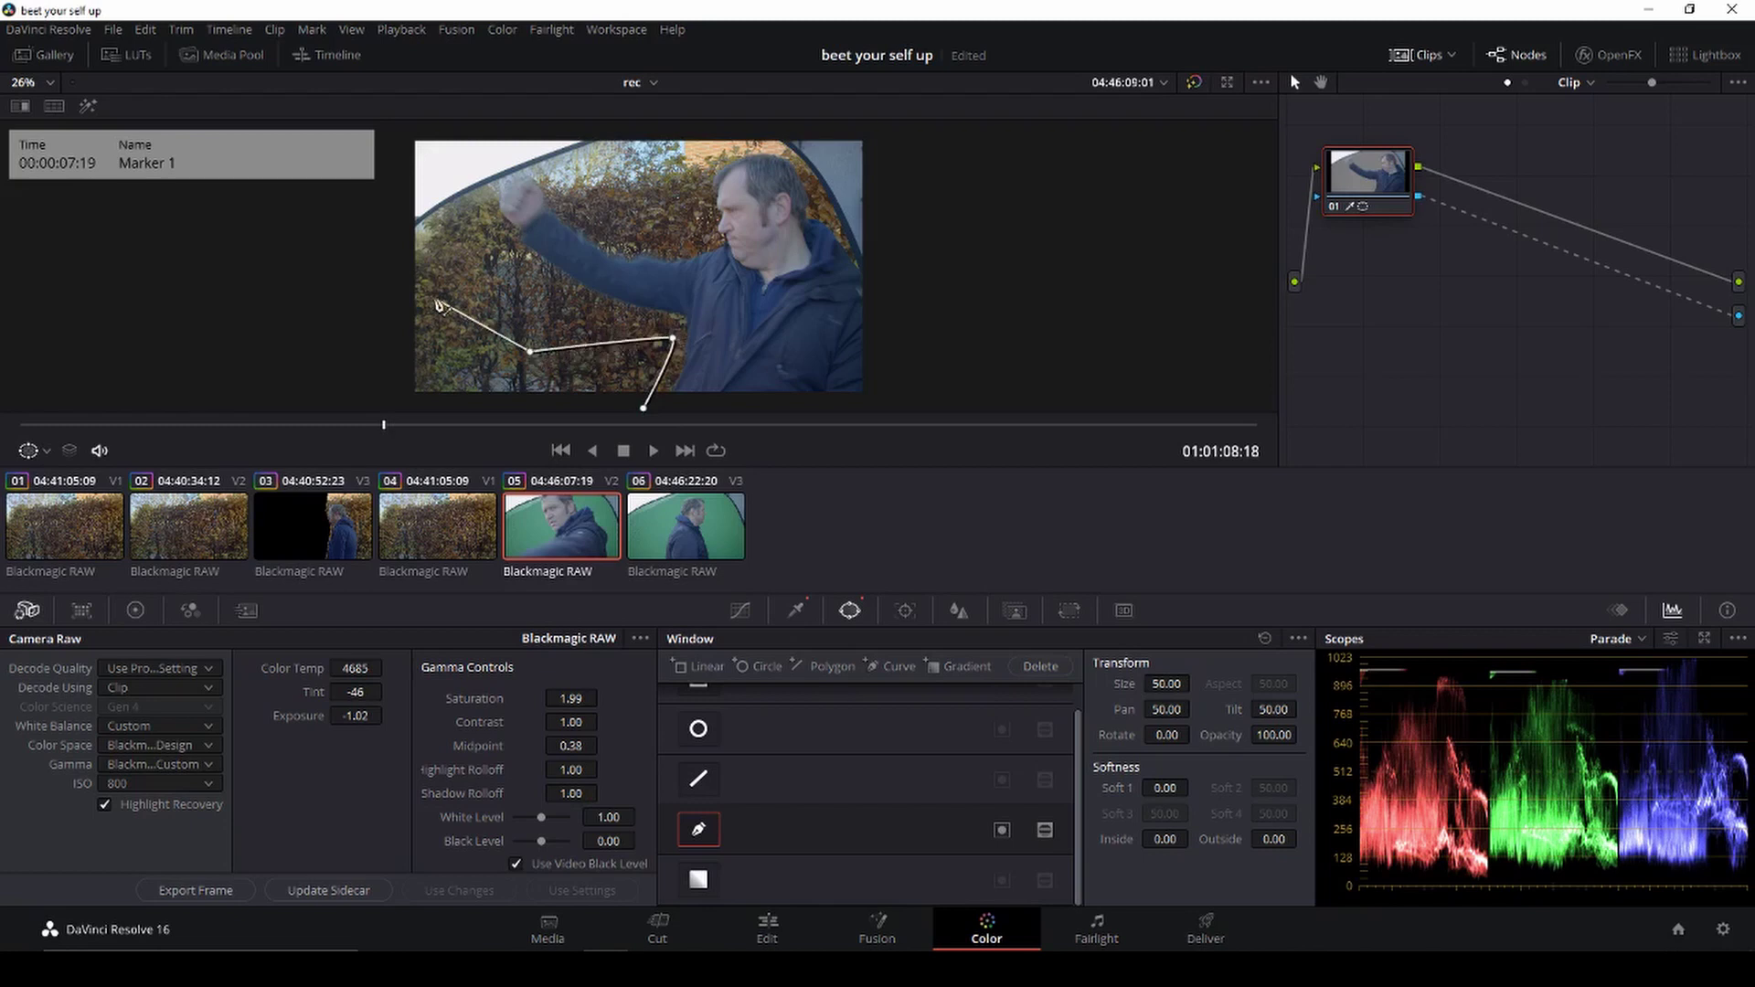
click(435, 299)
click(465, 207)
click(517, 172)
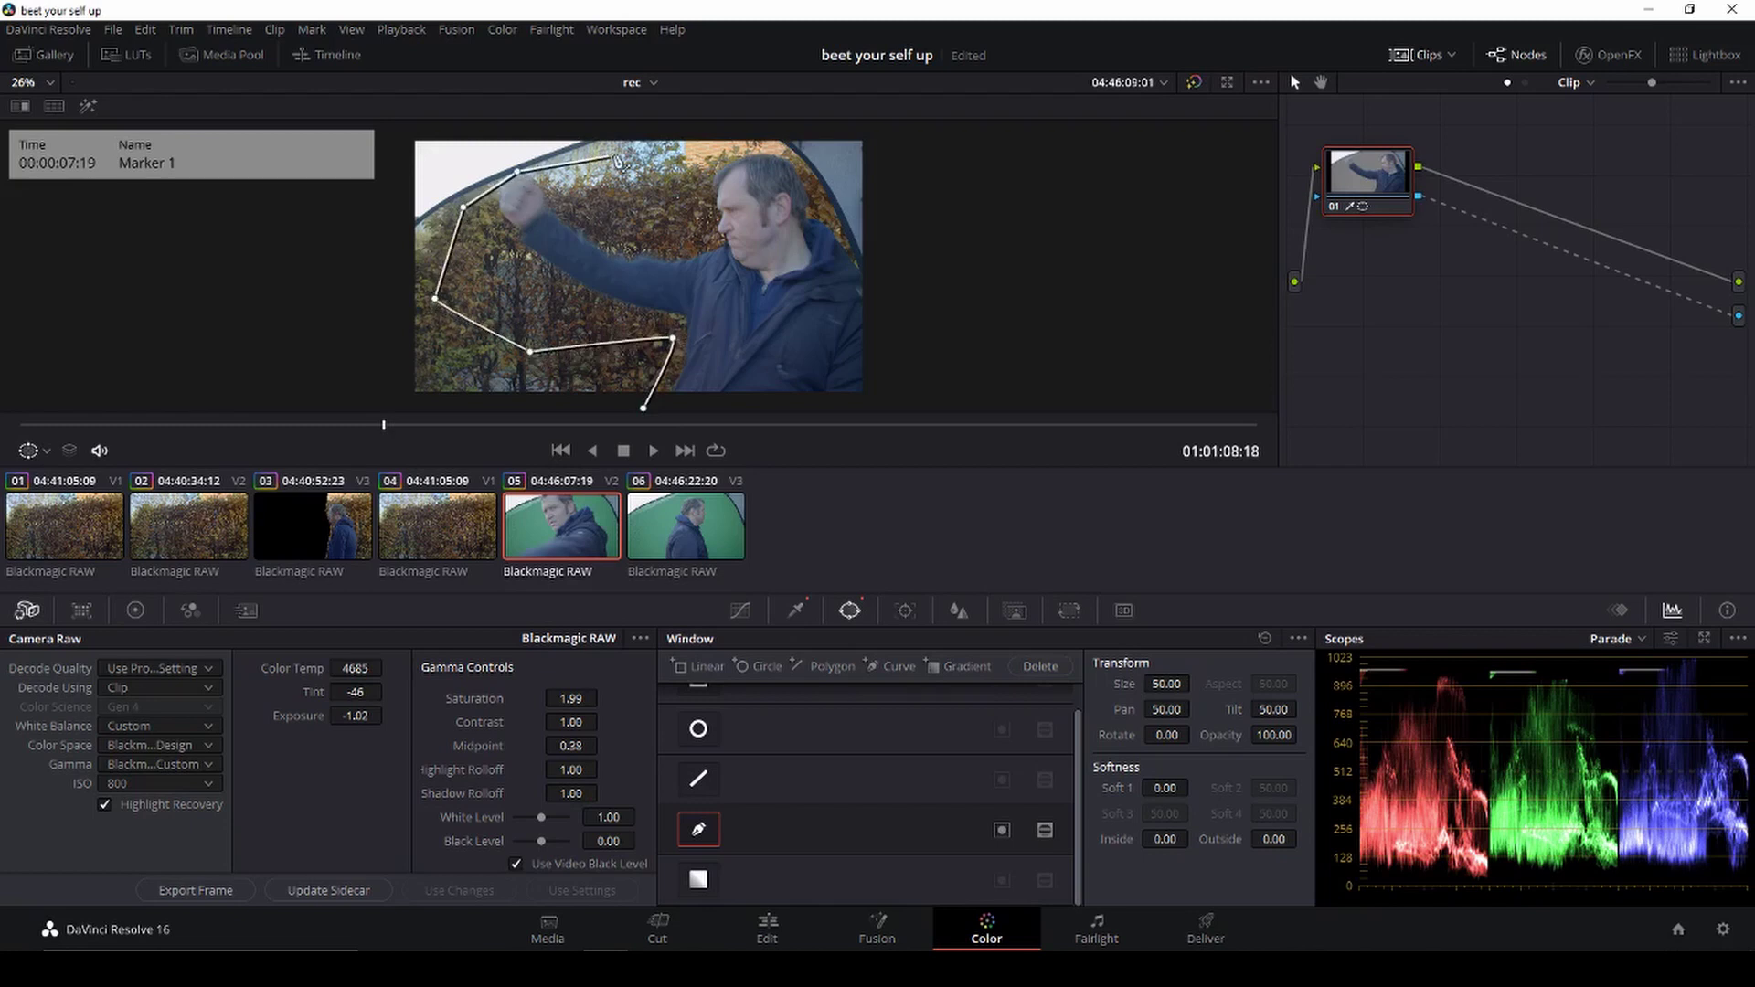
scroll(741, 153, down, 3)
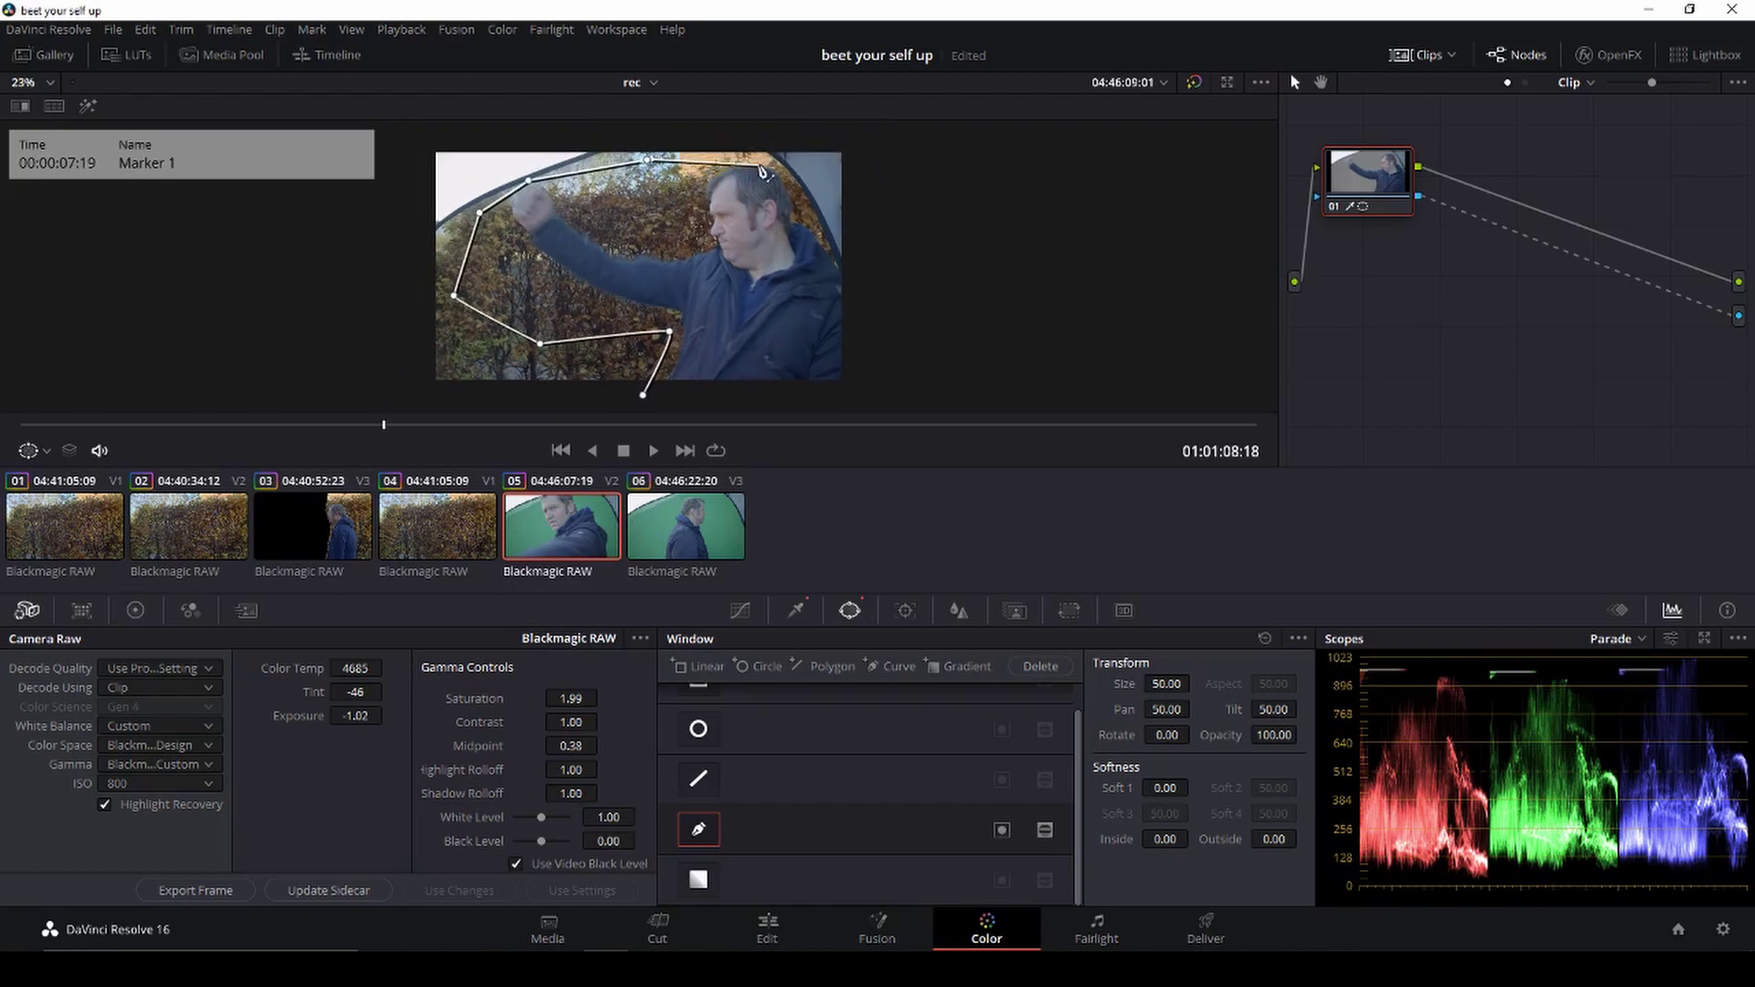
click(759, 154)
click(812, 194)
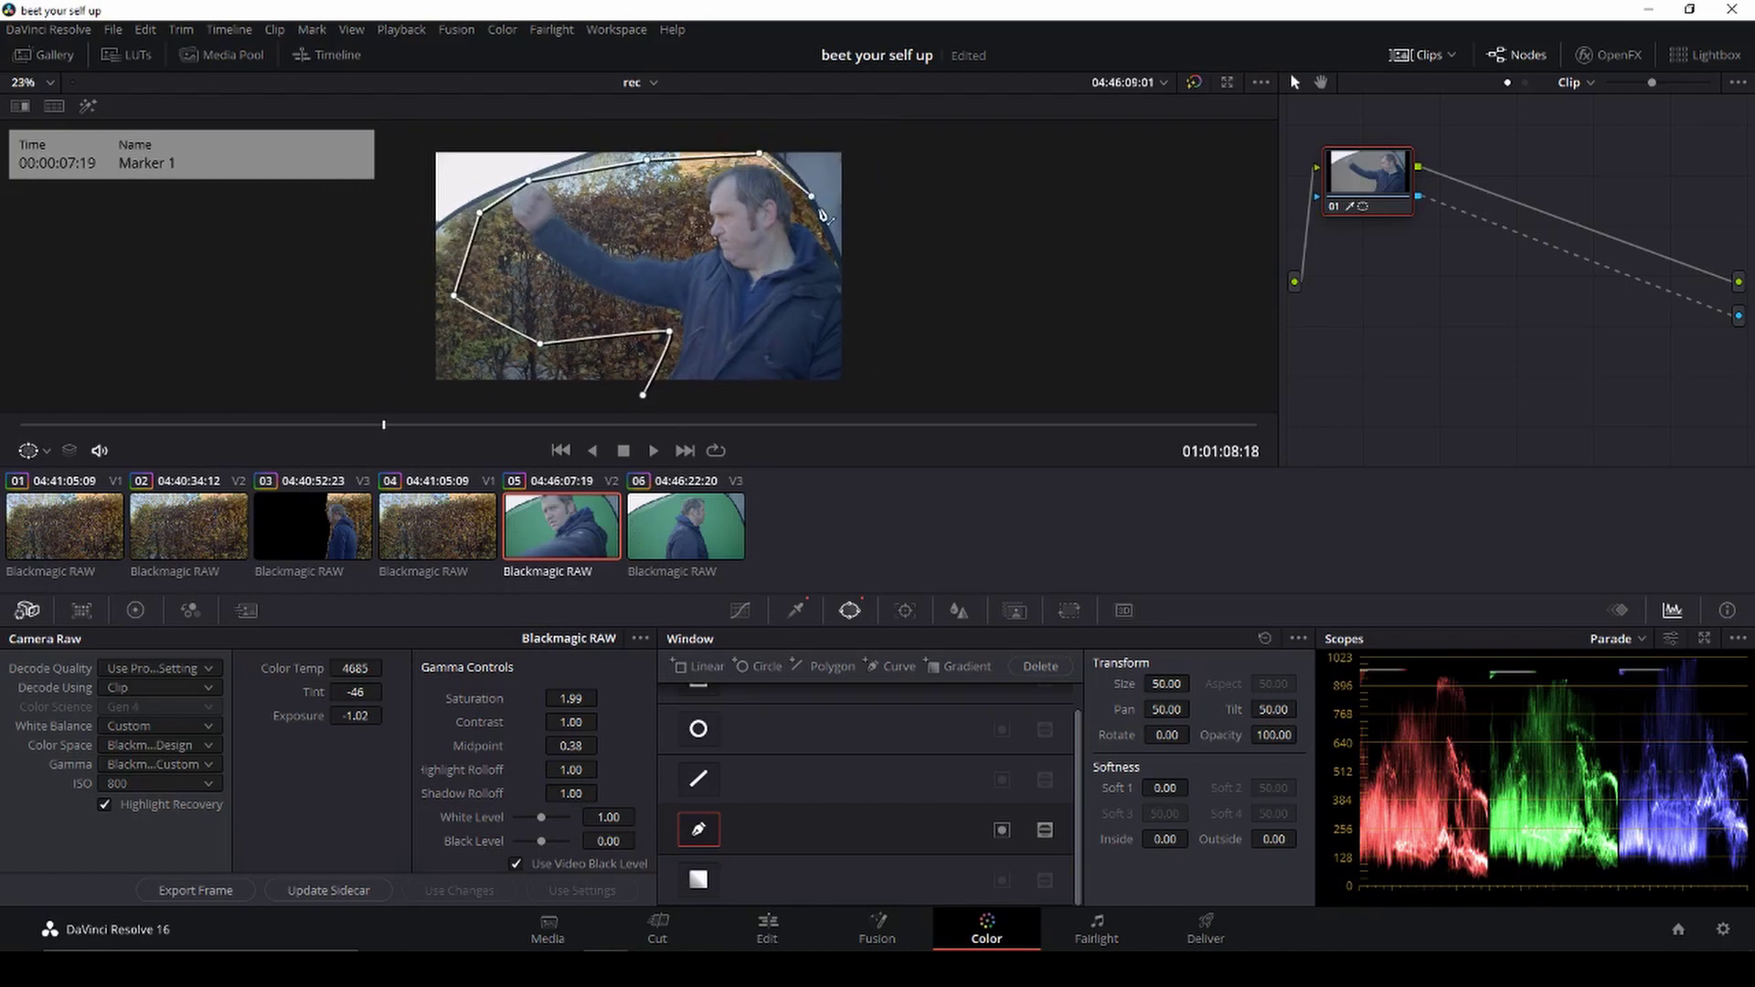
click(844, 271)
click(895, 395)
click(687, 405)
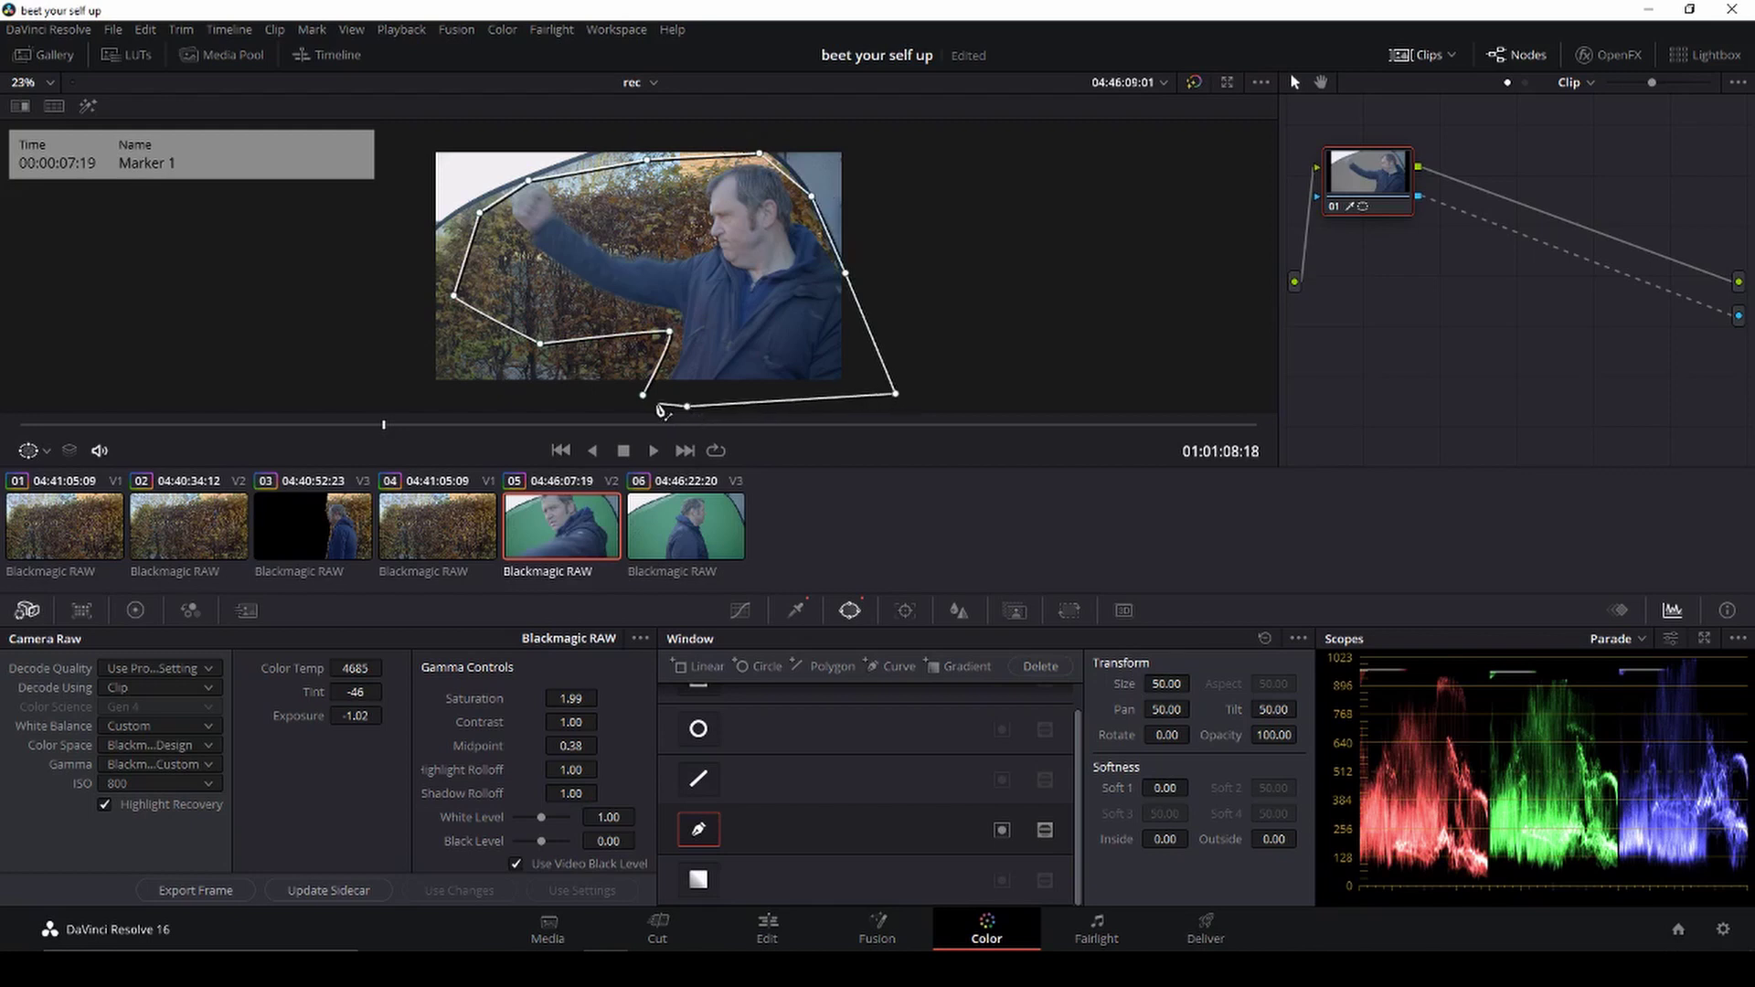
click(644, 398)
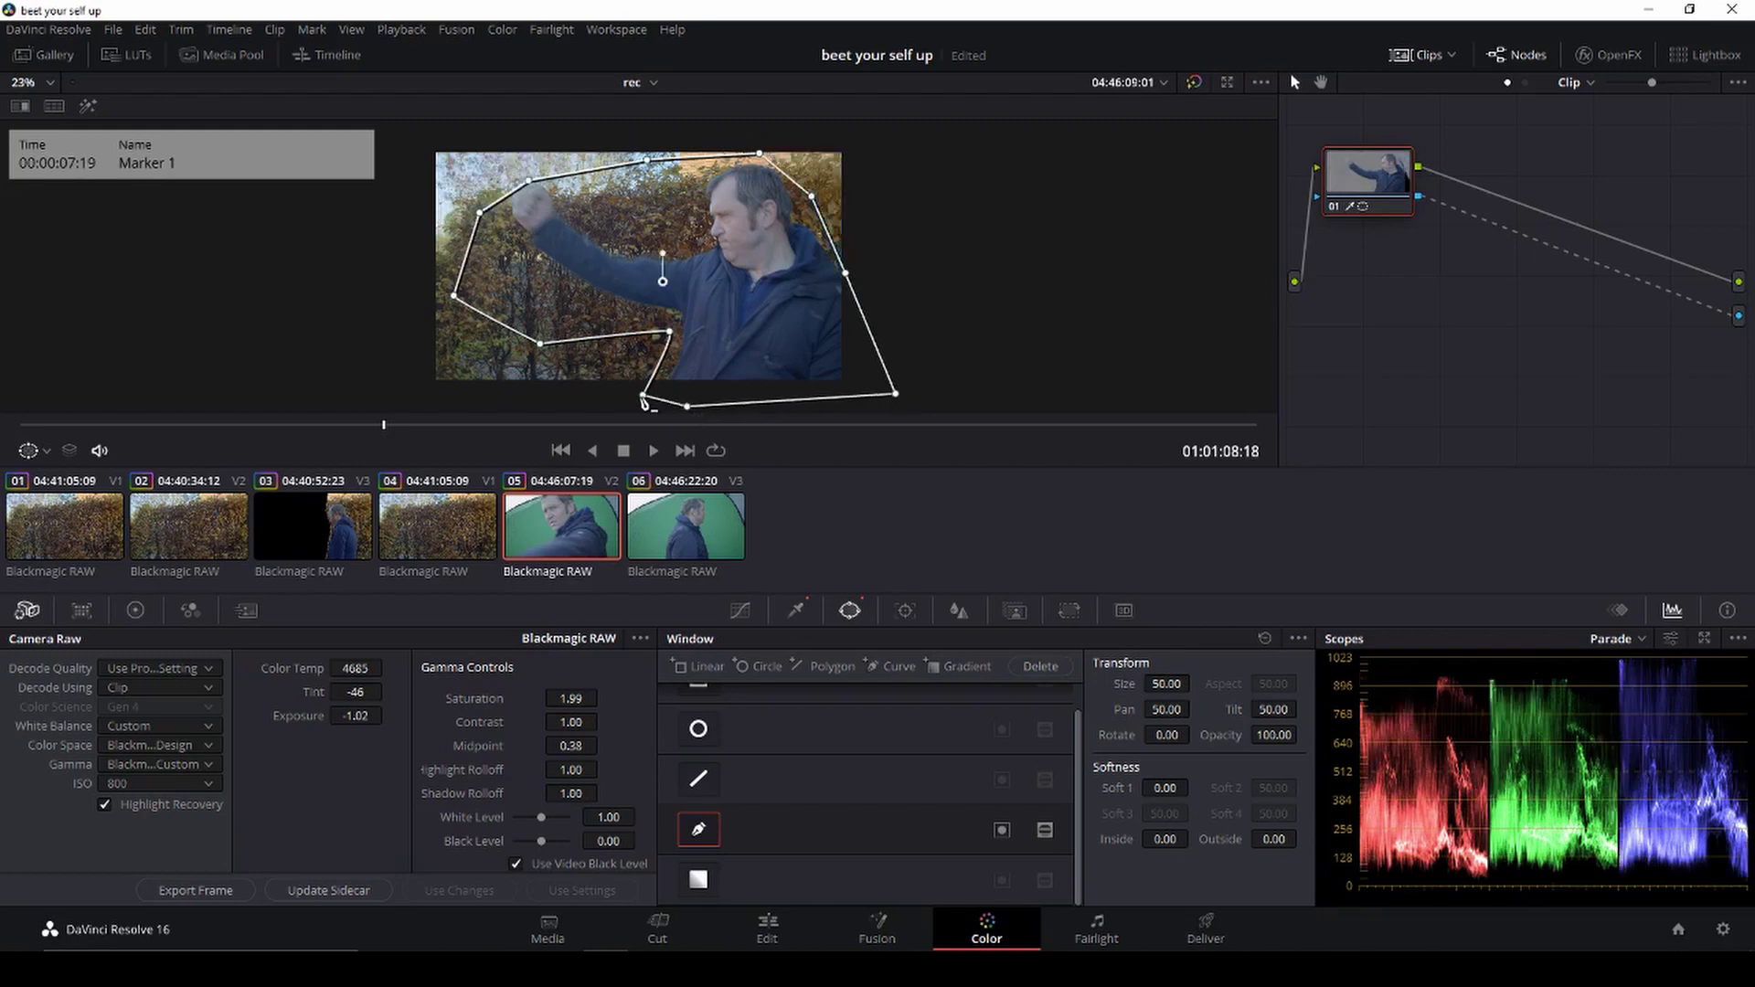
Step: Track the mask through the clip, resample the green key, and check an earlier frame
click(905, 611)
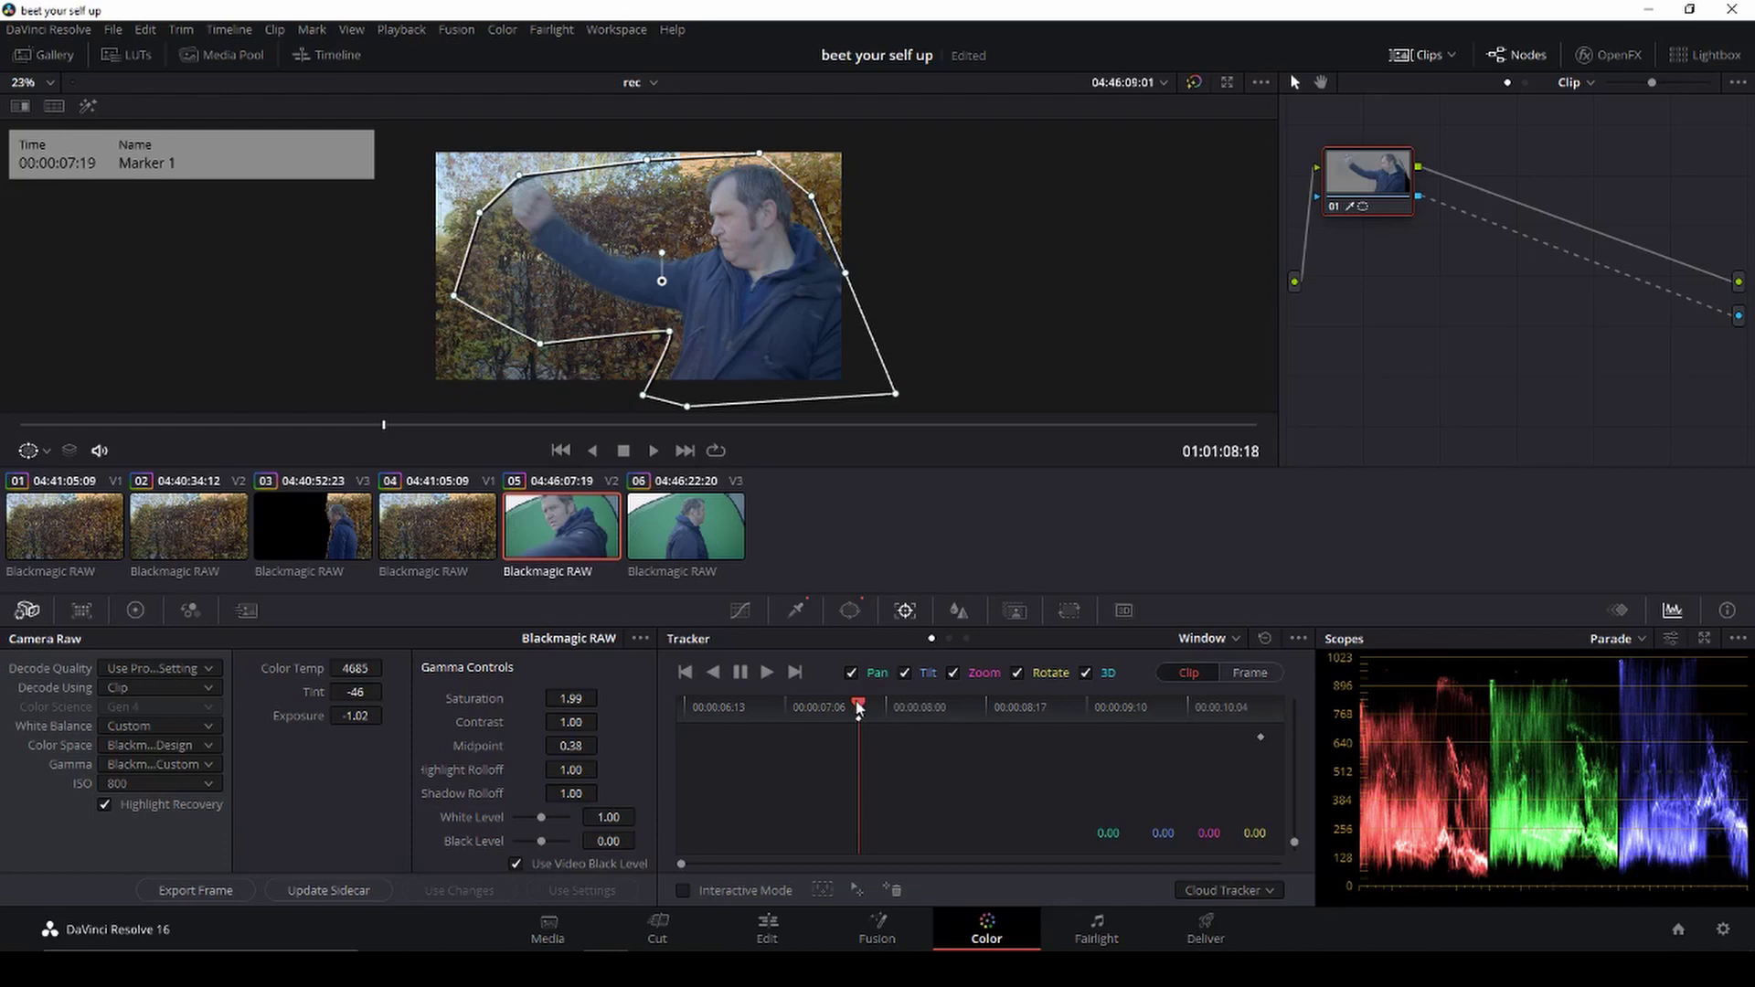
click(713, 672)
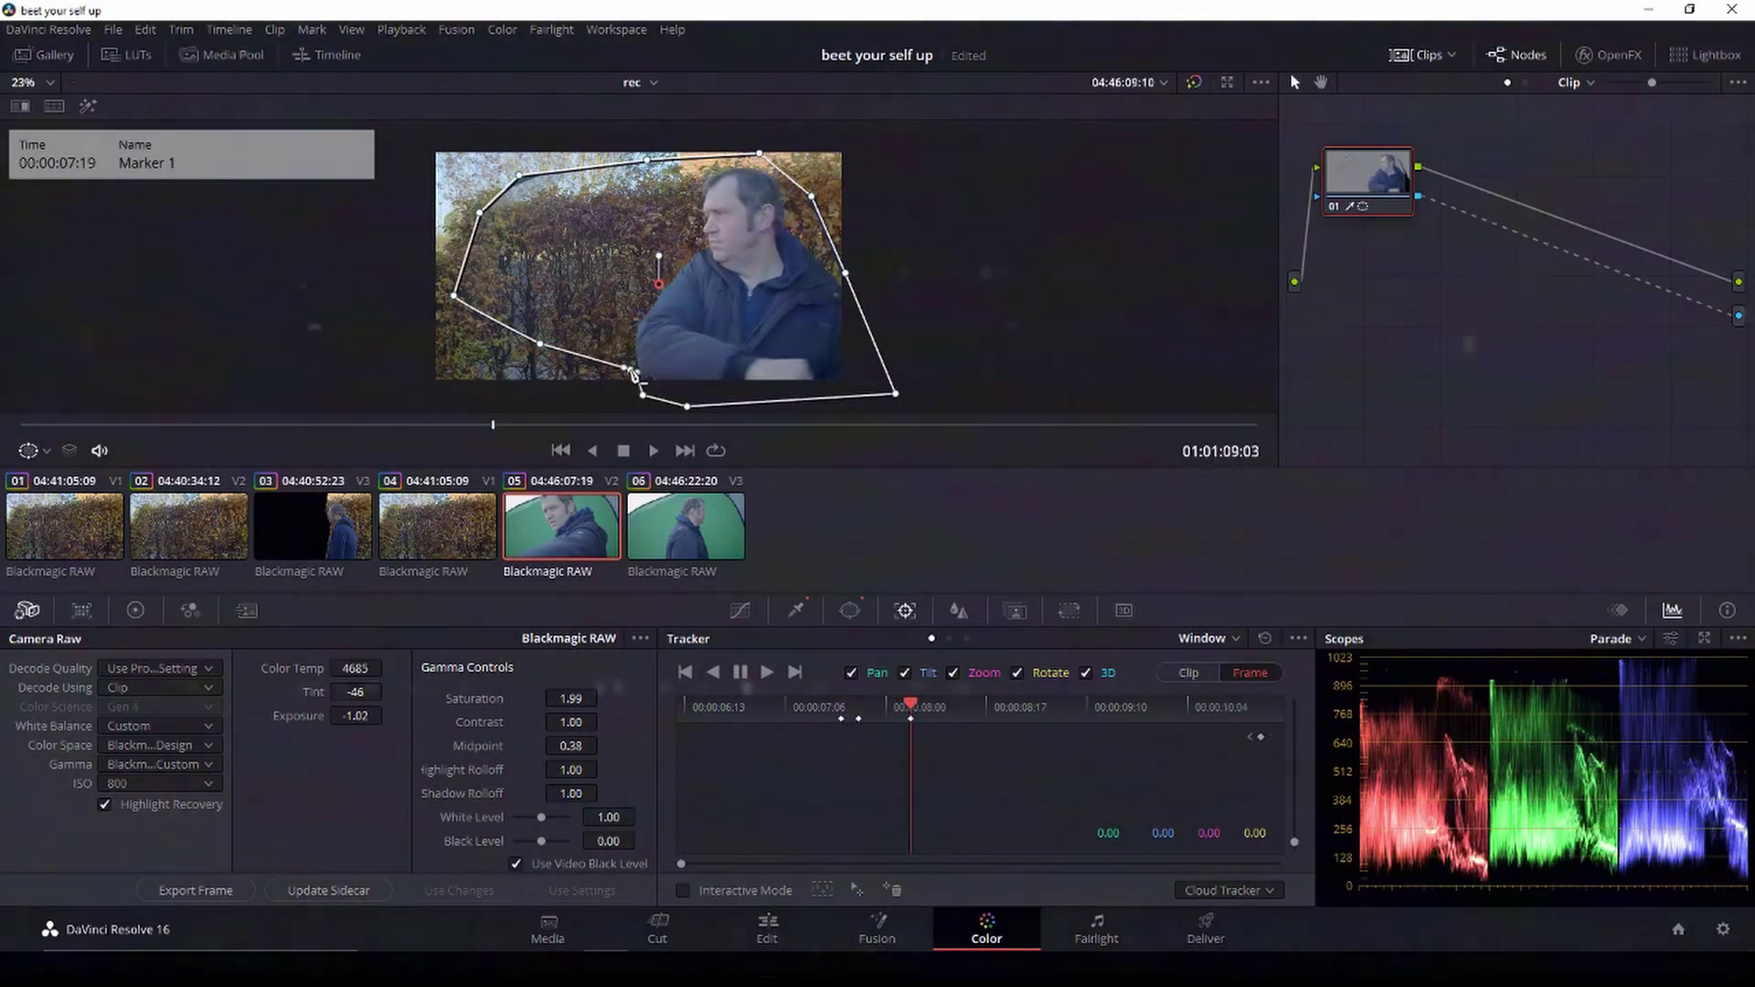
click(797, 611)
drag(536, 304, 631, 340)
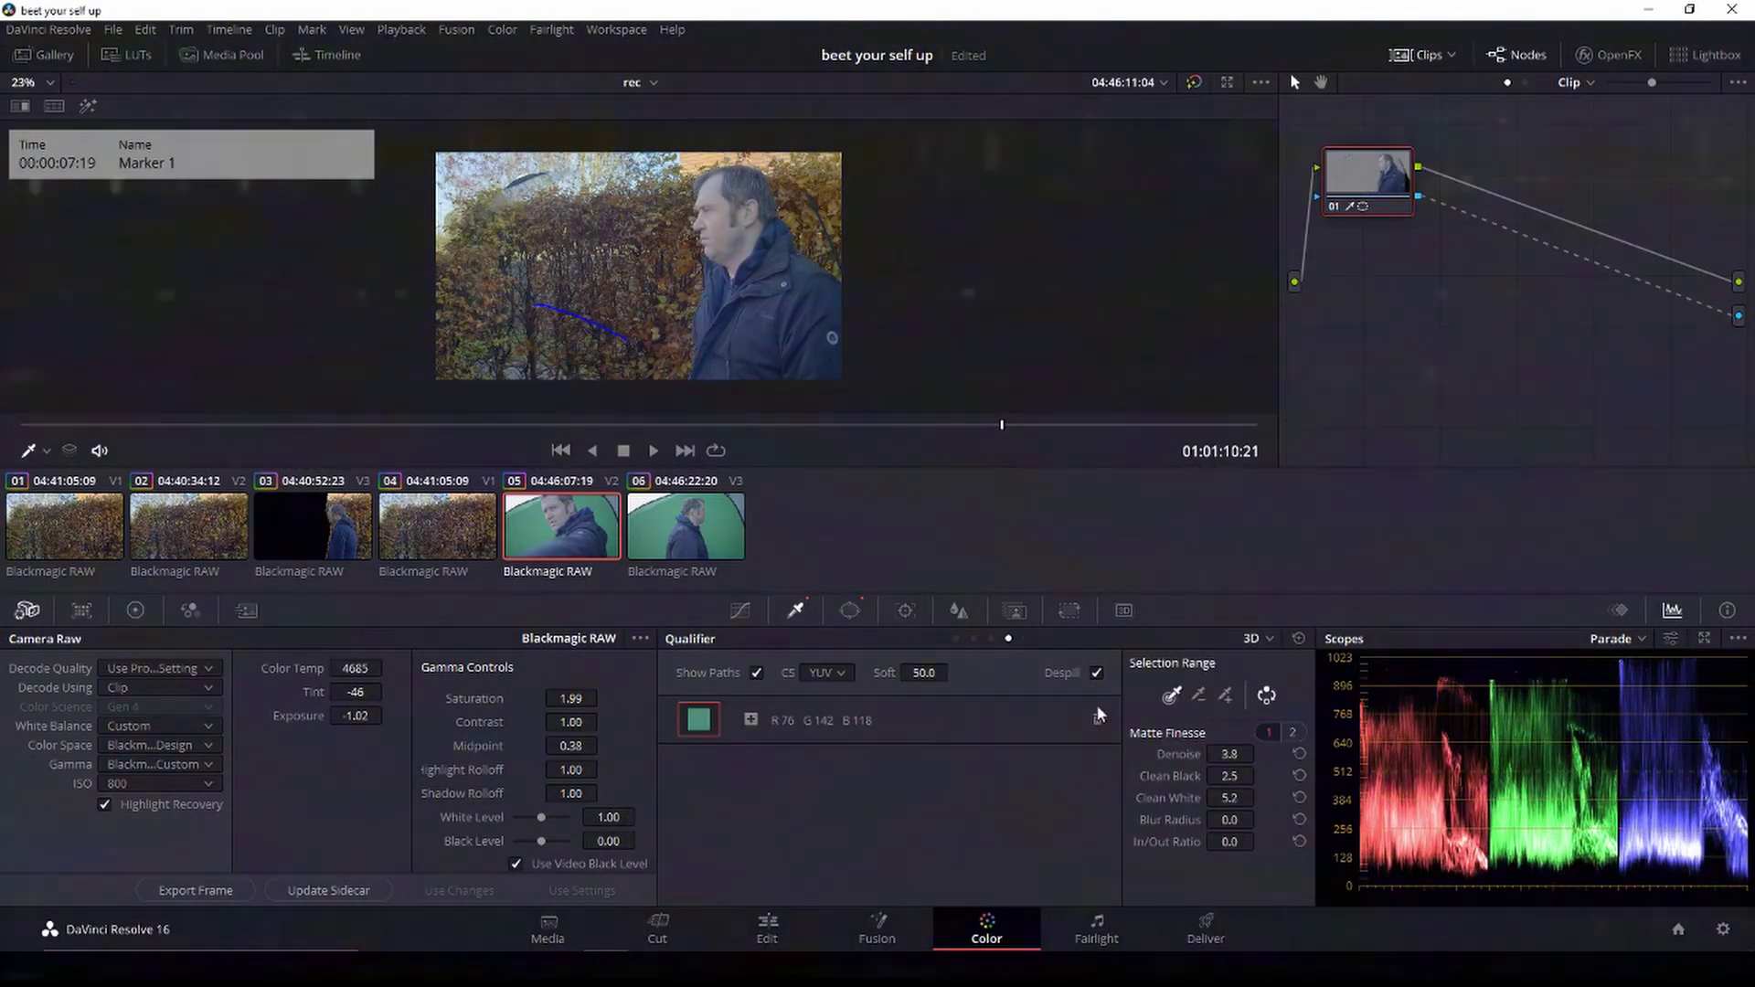
click(850, 610)
click(905, 611)
mouse_move(1156, 713)
mouse_down()
mouse_move(896, 717)
mouse_move(1263, 713)
mouse_up()
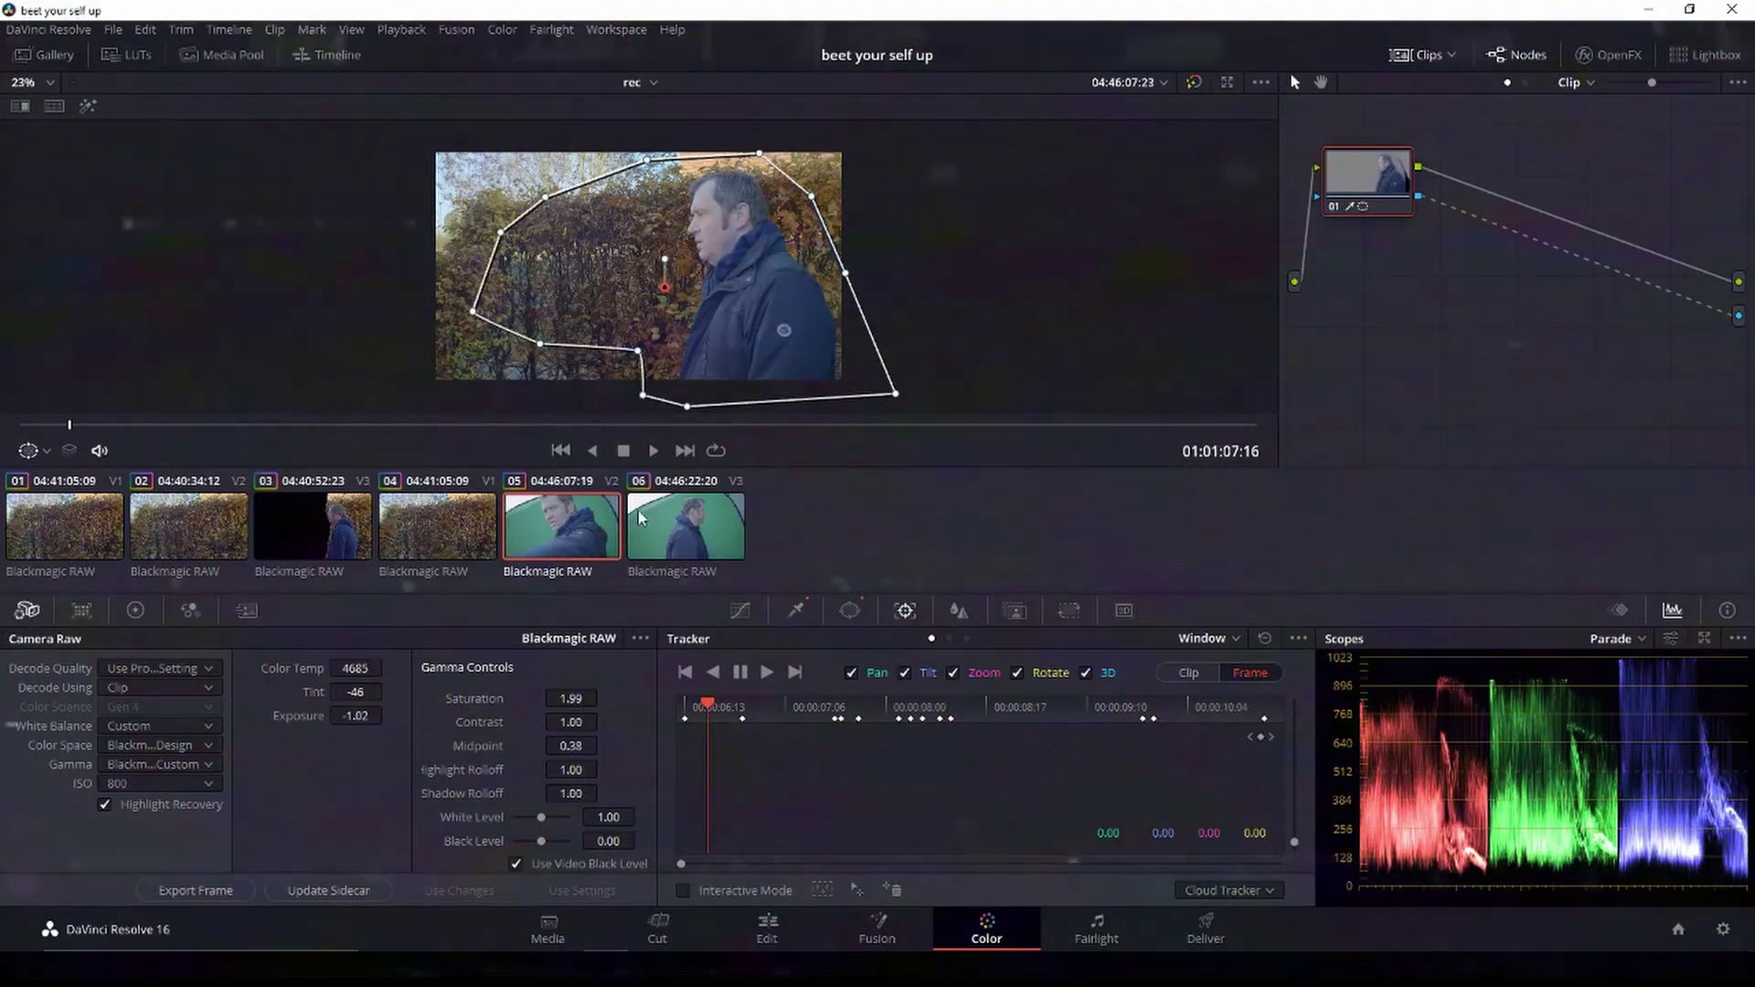
Step: Select clip 06 and key out its green background with a despilled 3D qualifier
click(672, 516)
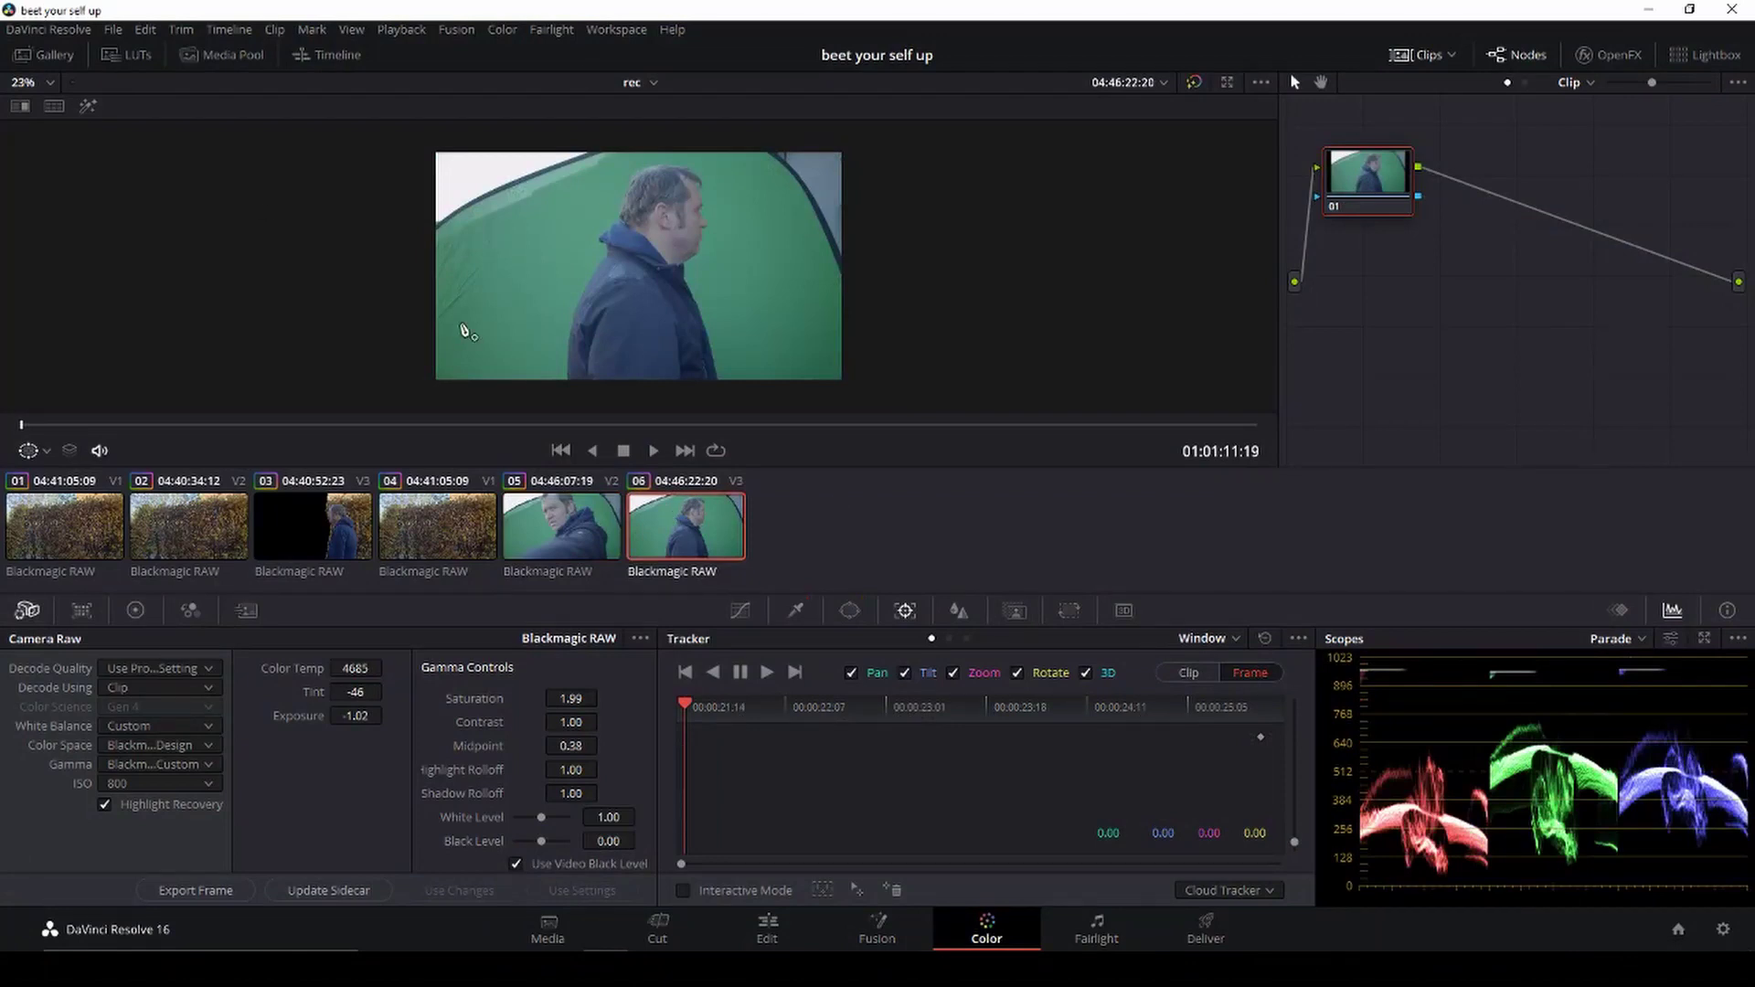
click(796, 611)
click(1269, 639)
click(1256, 723)
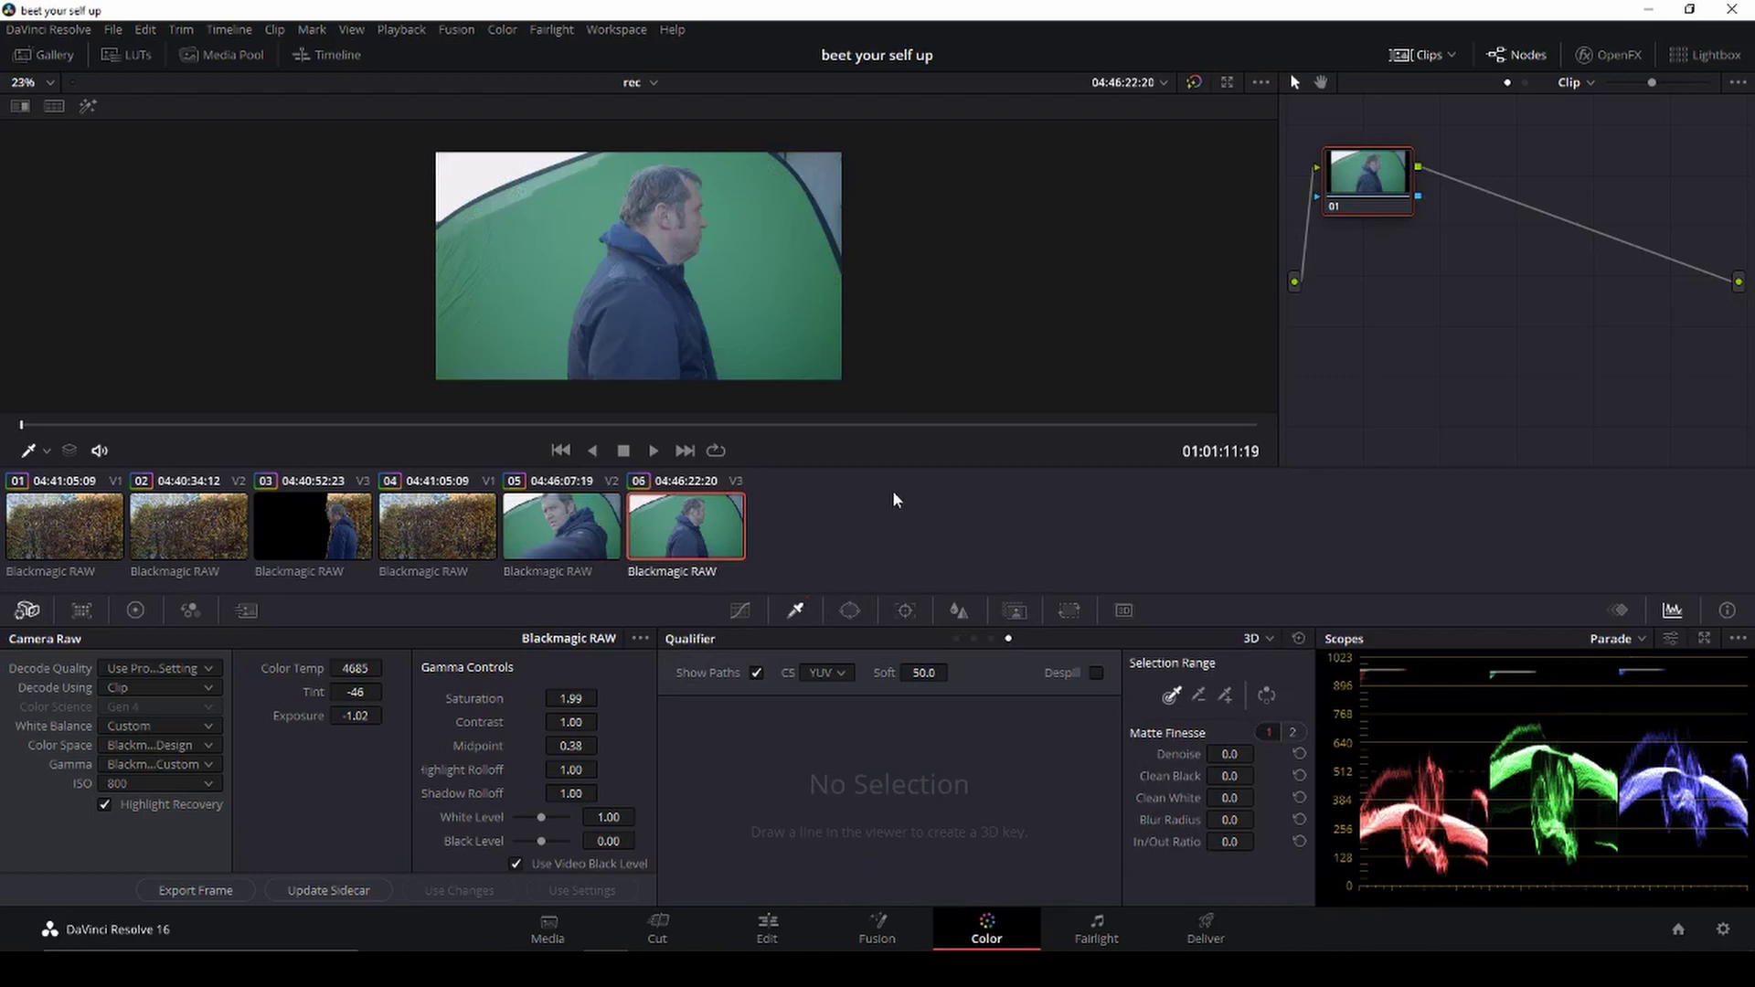
drag(743, 207, 775, 344)
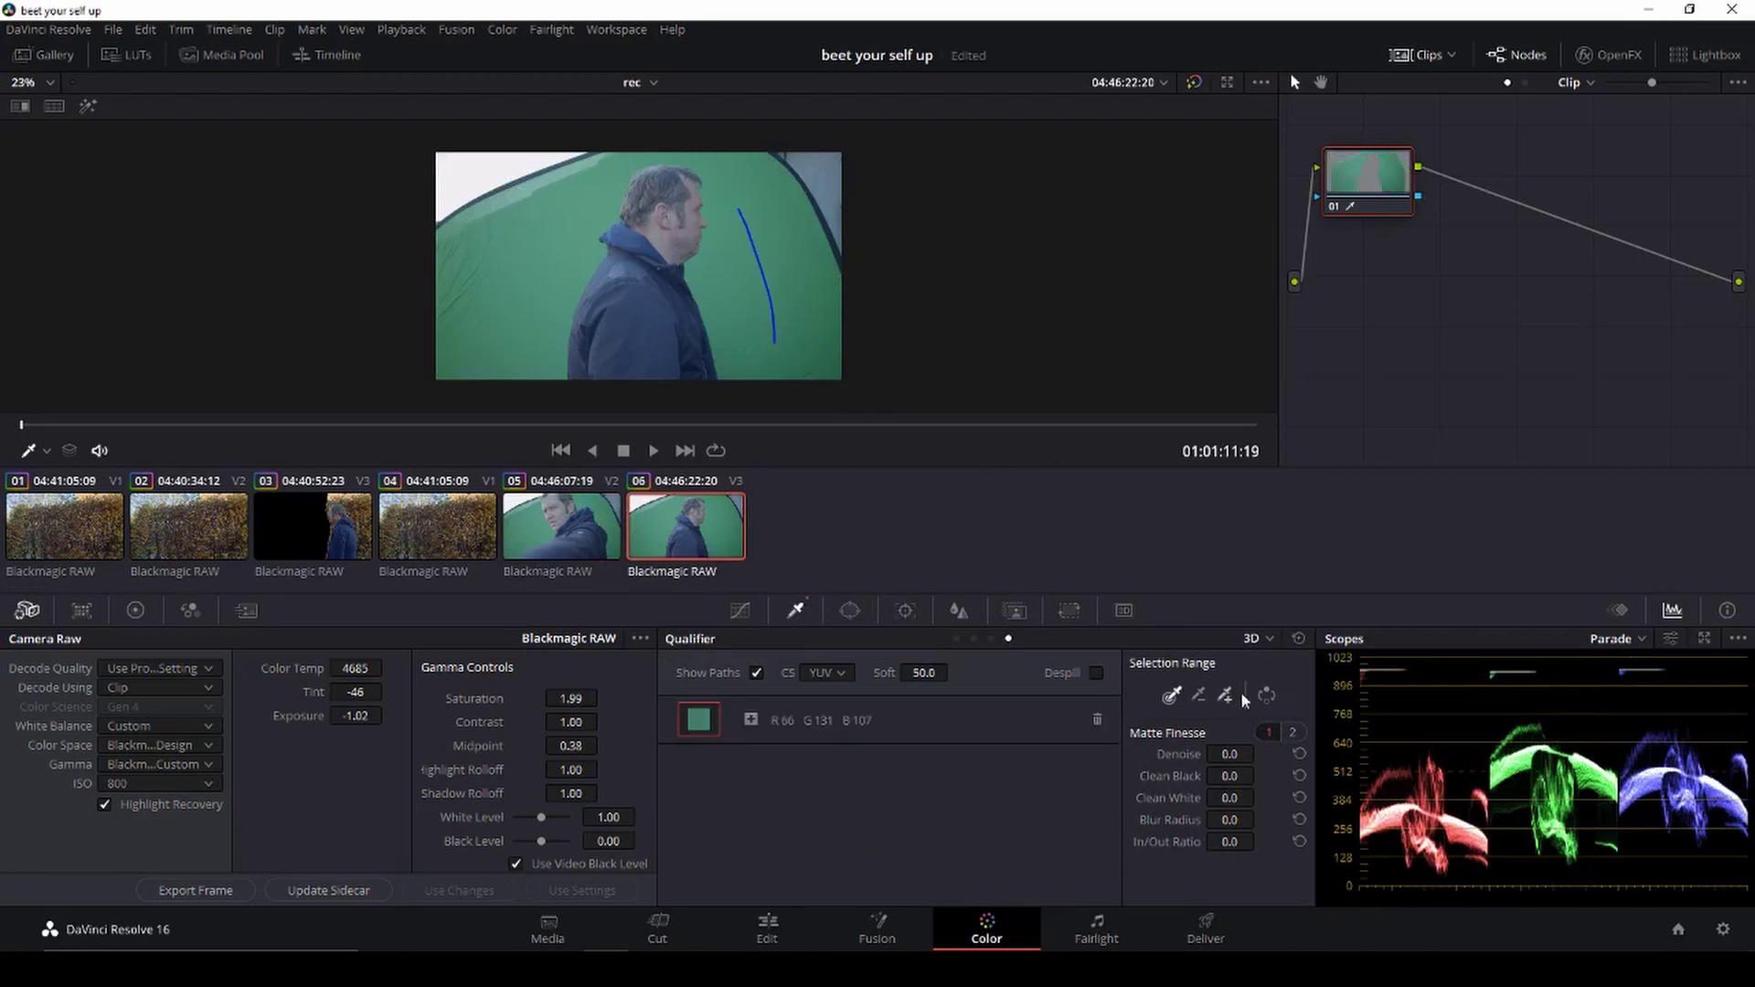
click(1268, 695)
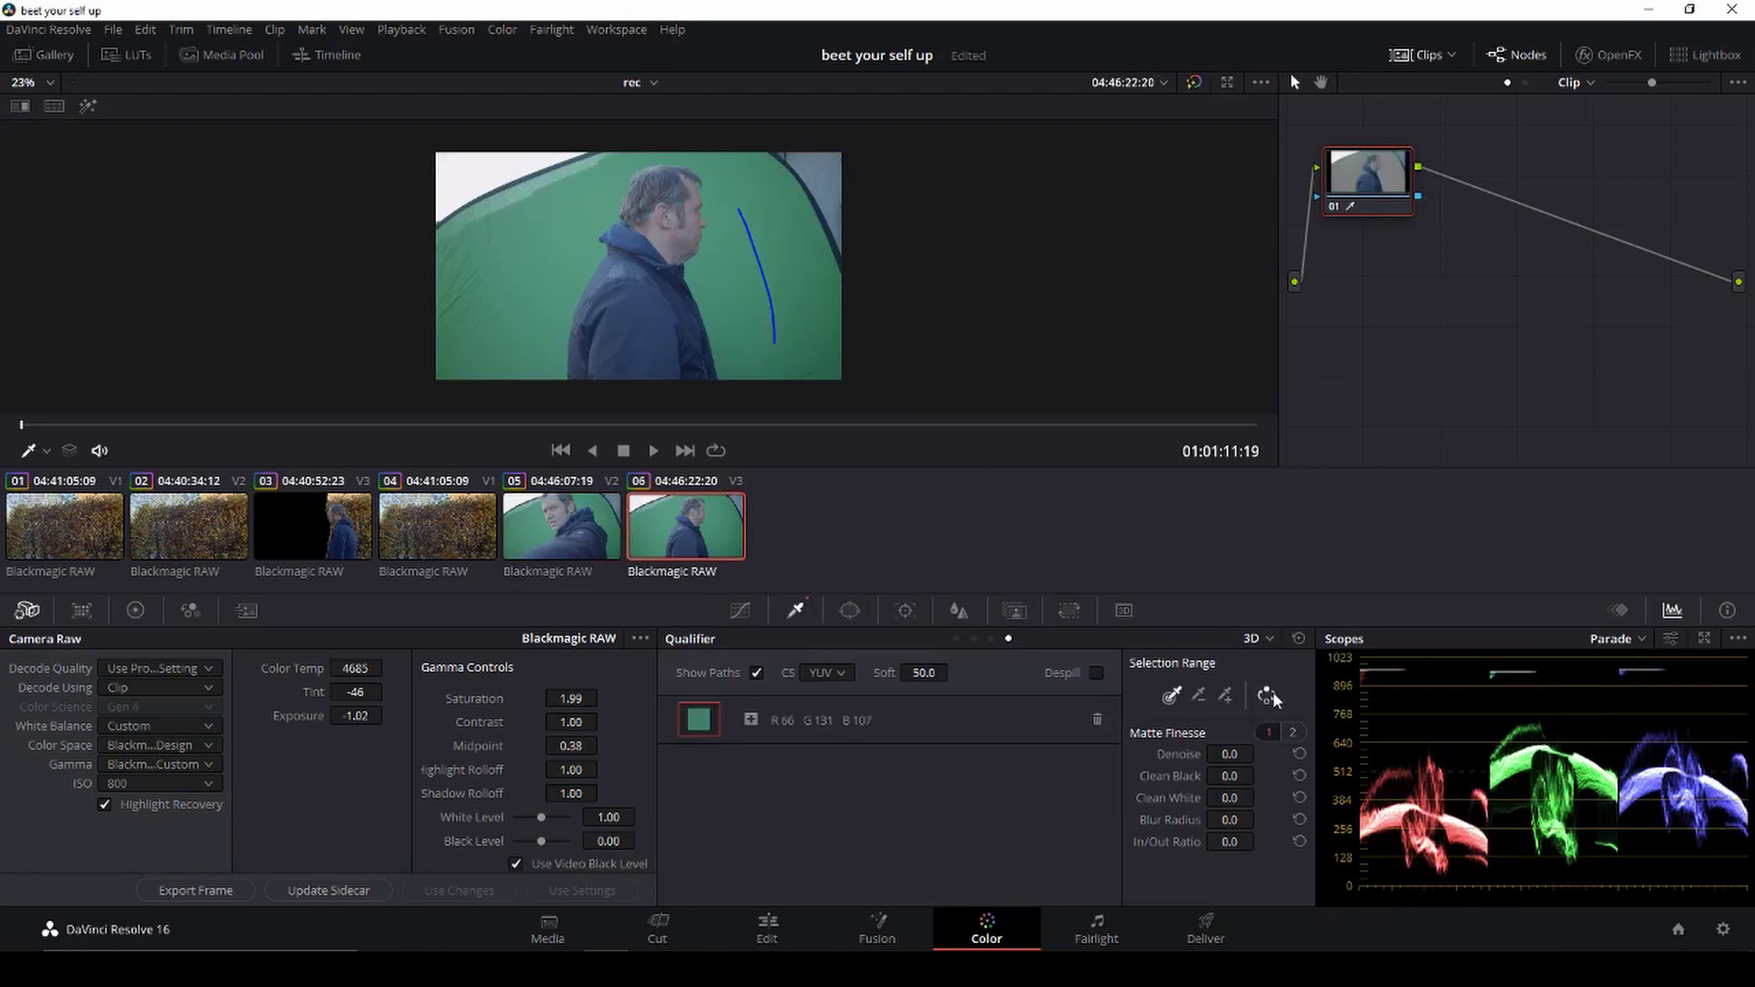
click(1096, 674)
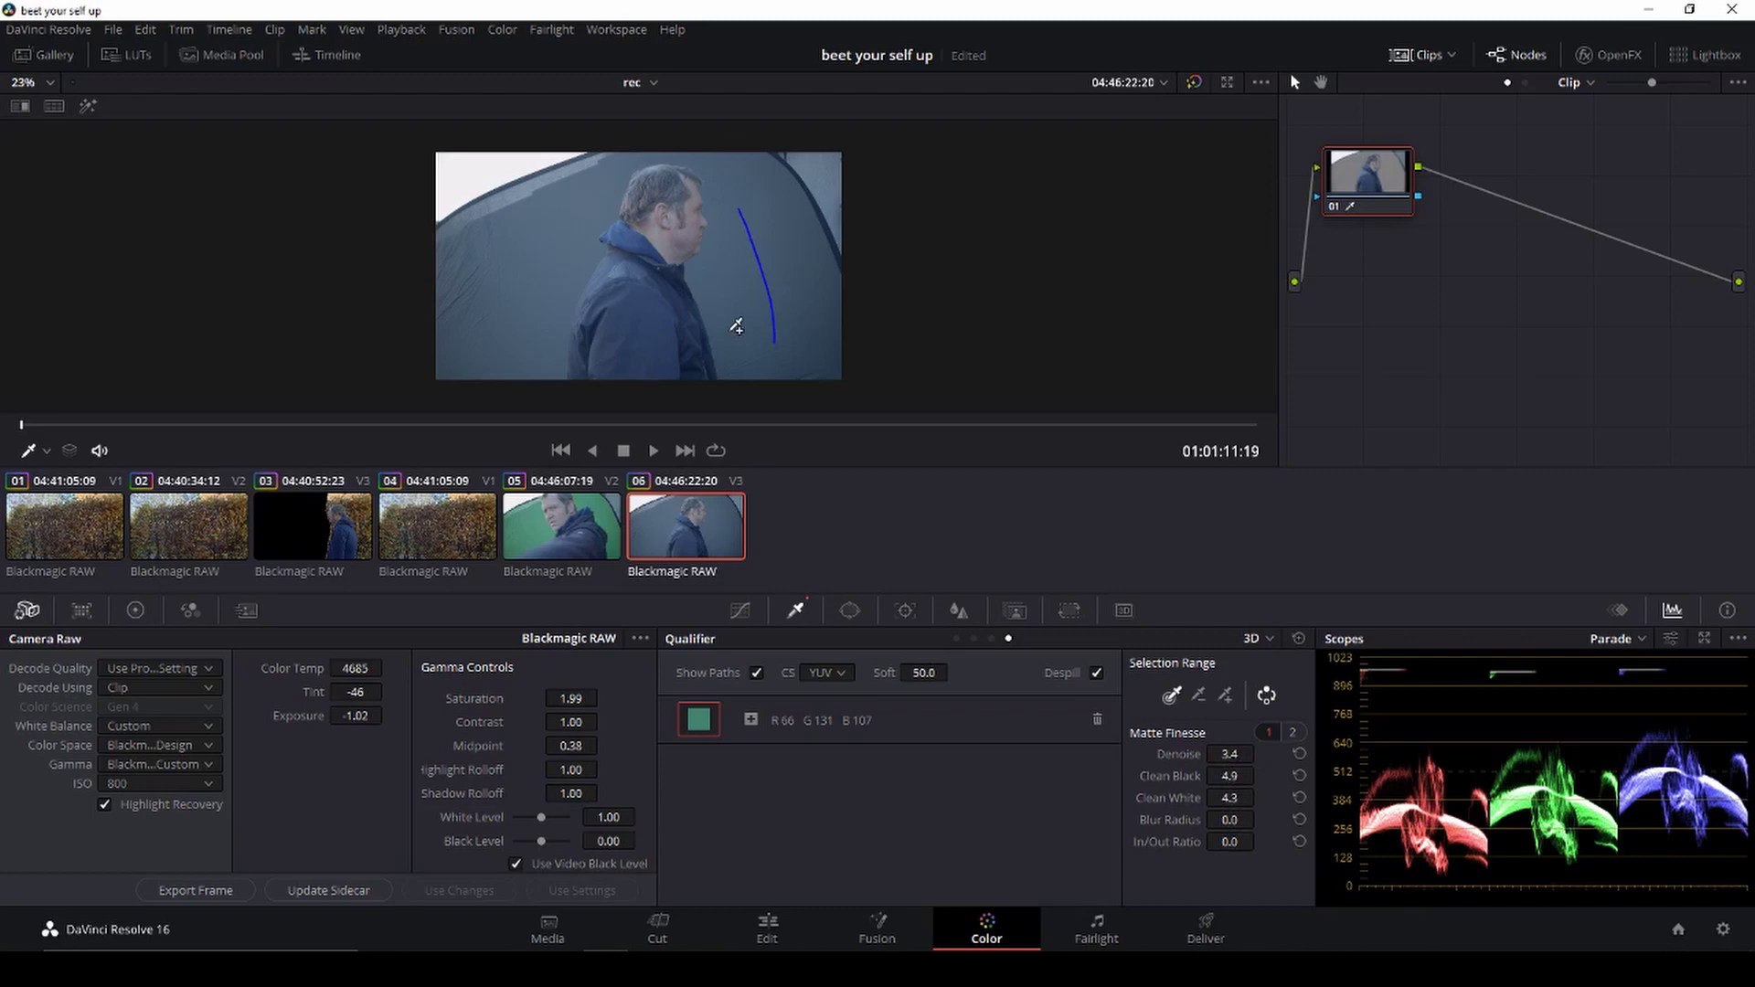
Step: Outline the man in clip 06 with a closed point-by-point curve window
click(850, 613)
click(698, 832)
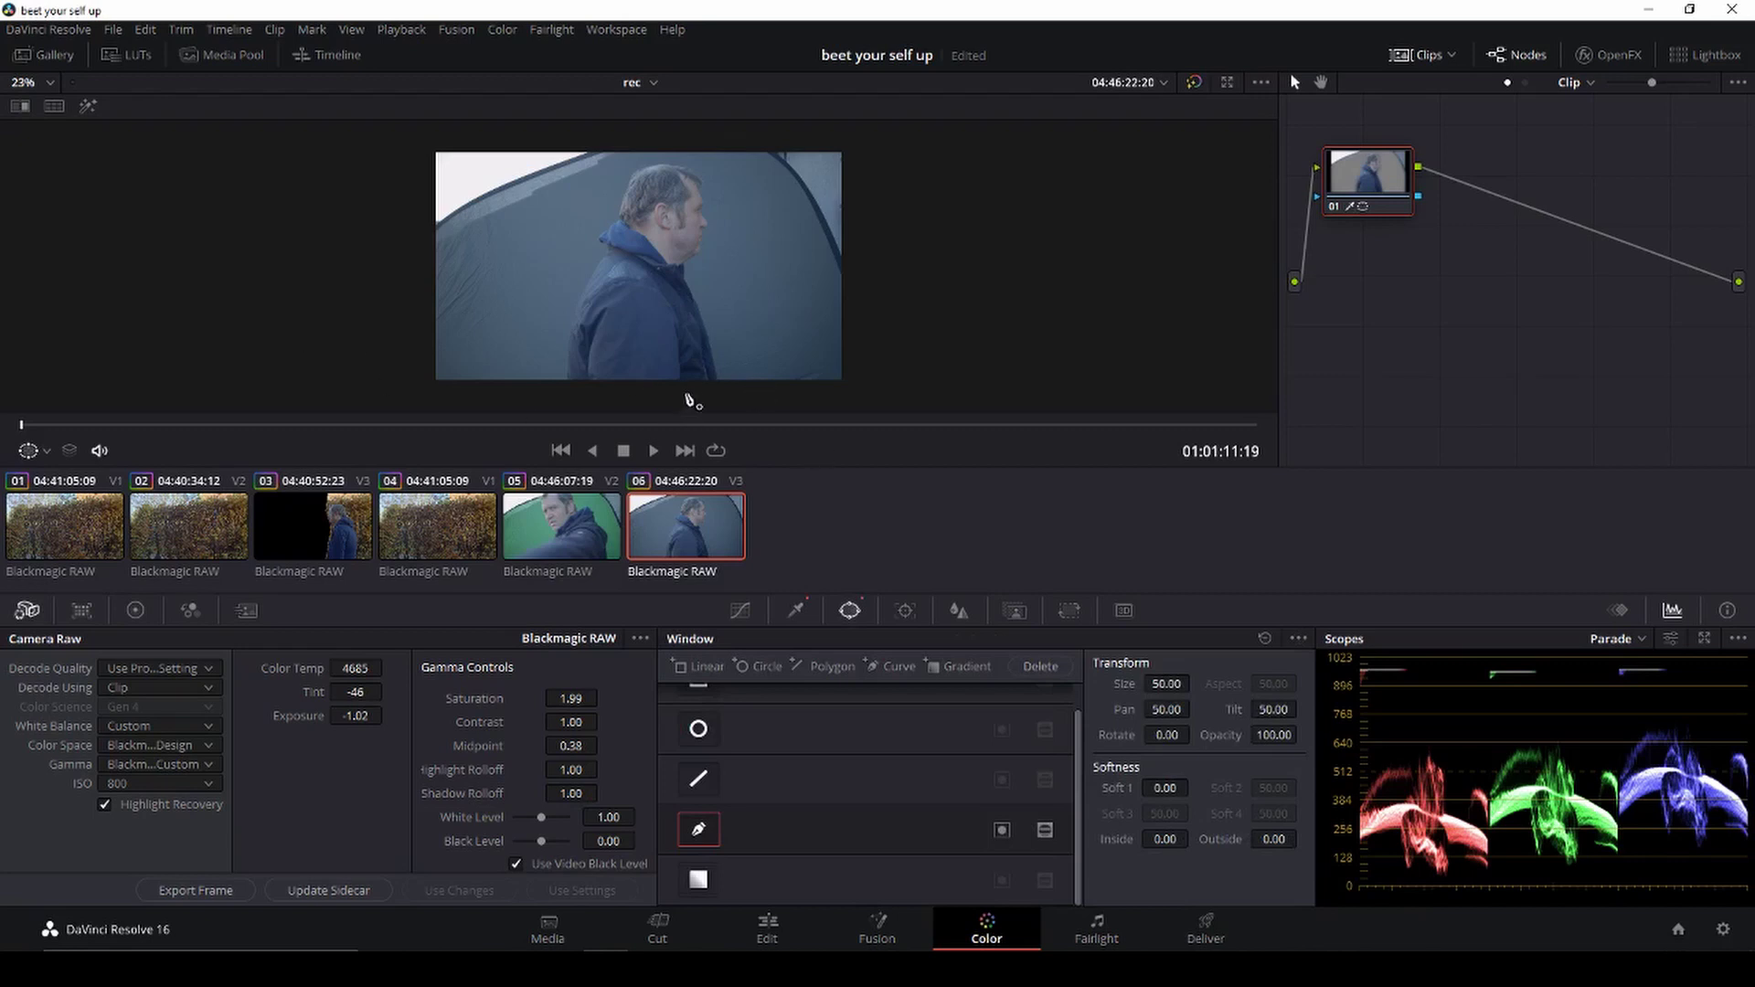
click(734, 383)
click(746, 318)
click(739, 155)
click(628, 162)
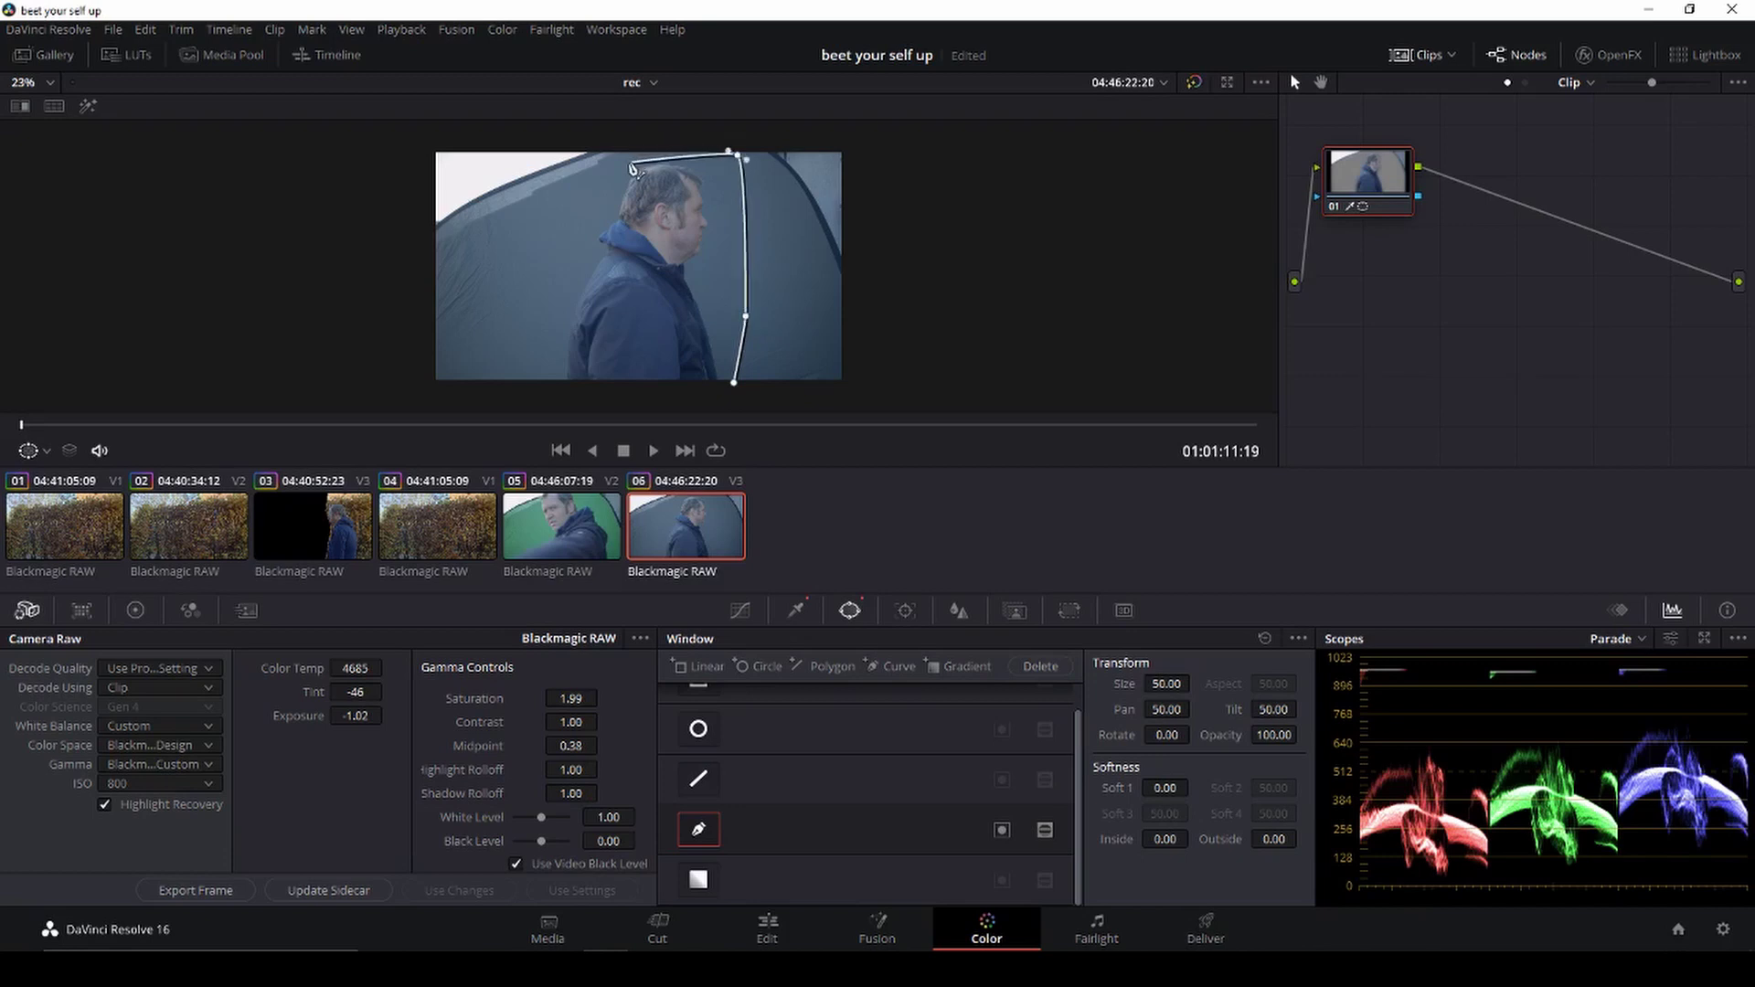
click(563, 216)
click(530, 301)
click(539, 397)
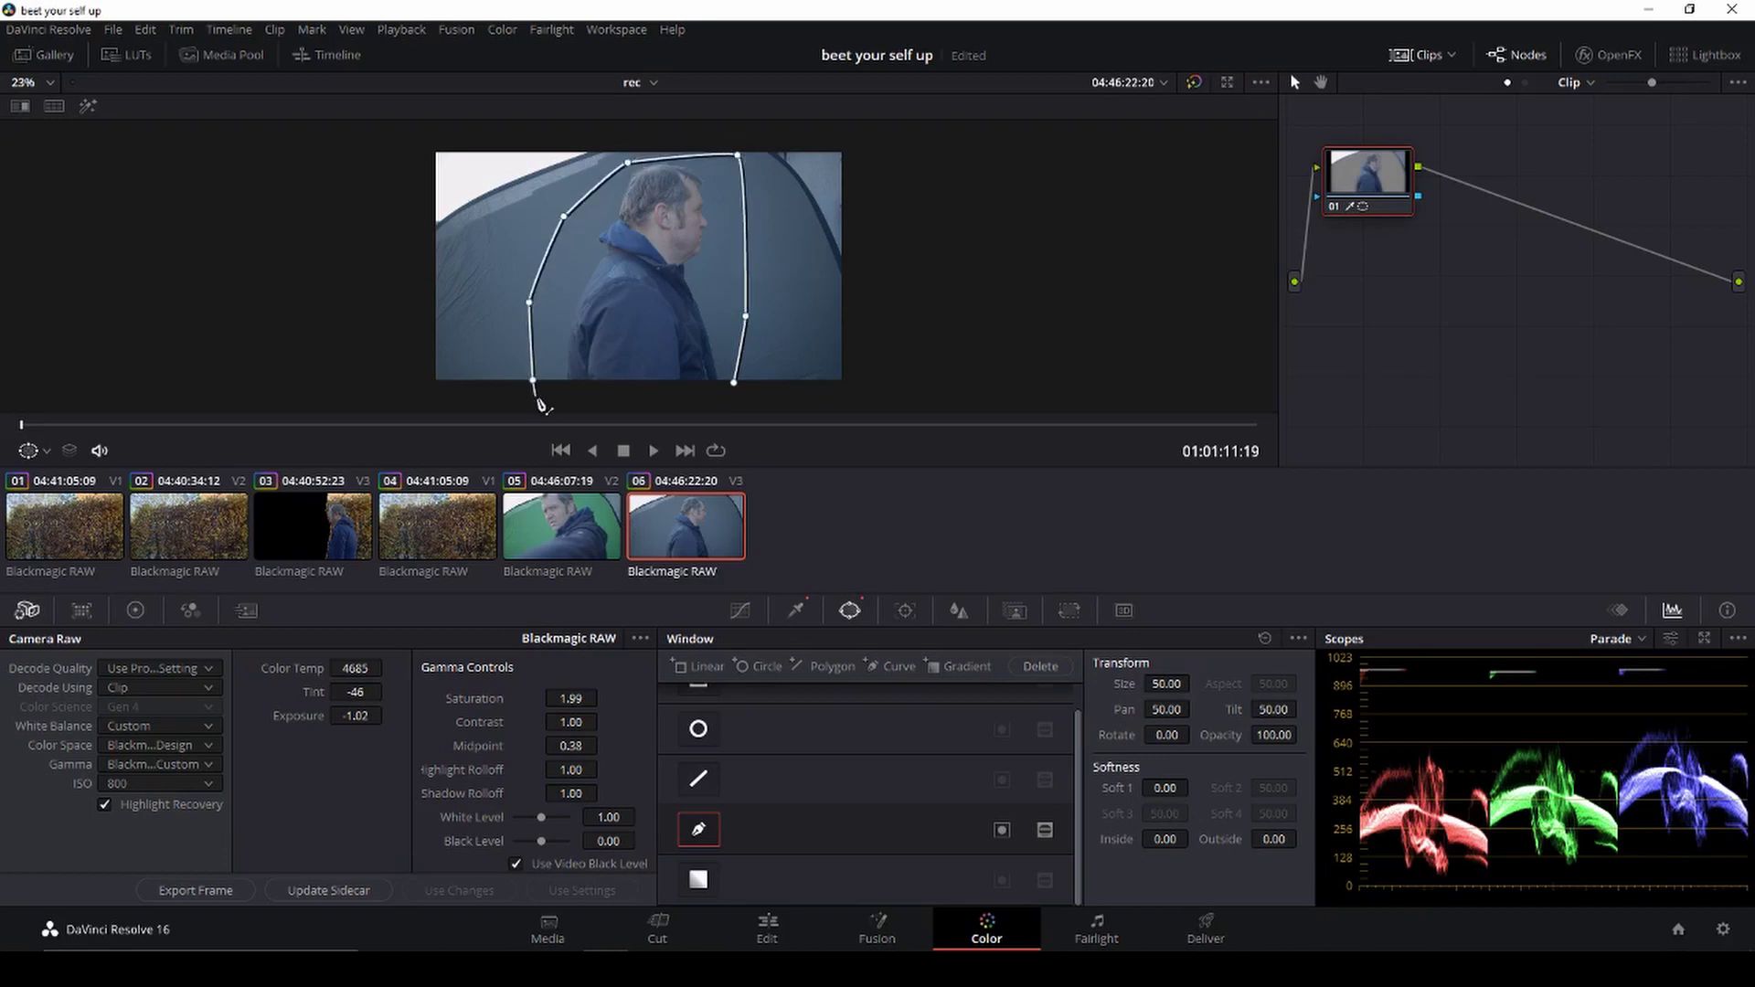
click(679, 406)
click(734, 383)
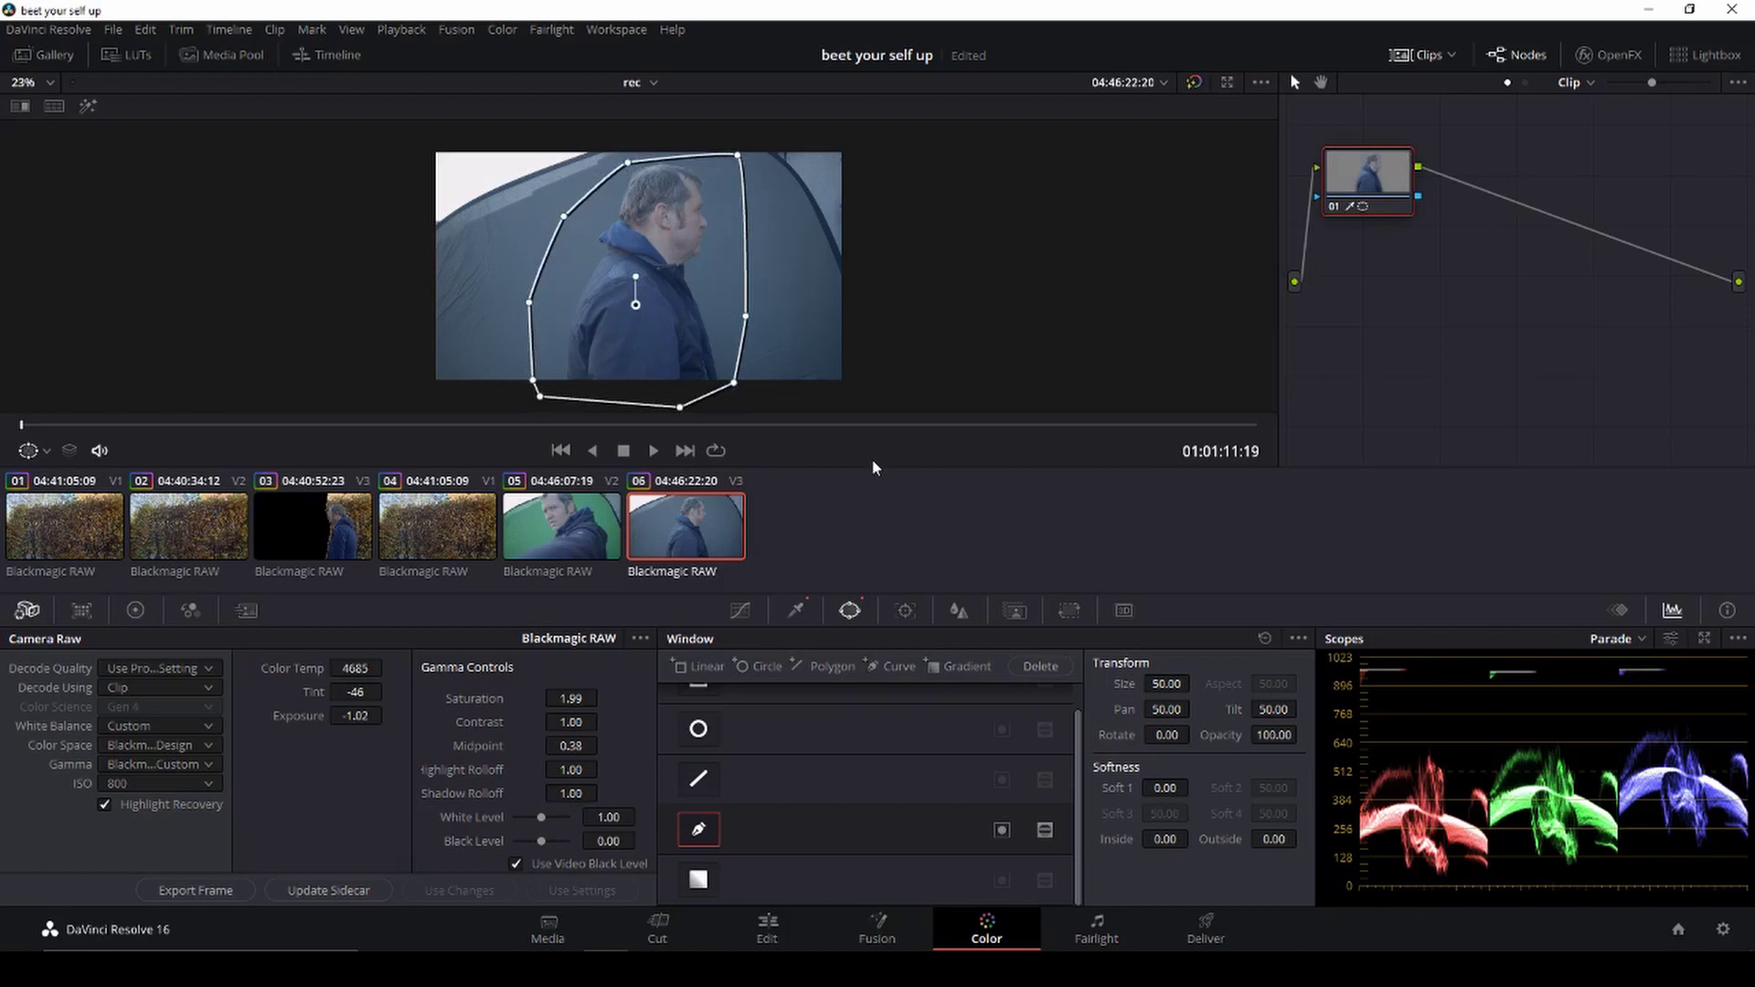
Step: Set tracking to frame-by-frame and drag mask points around his head, checking later frames
click(905, 611)
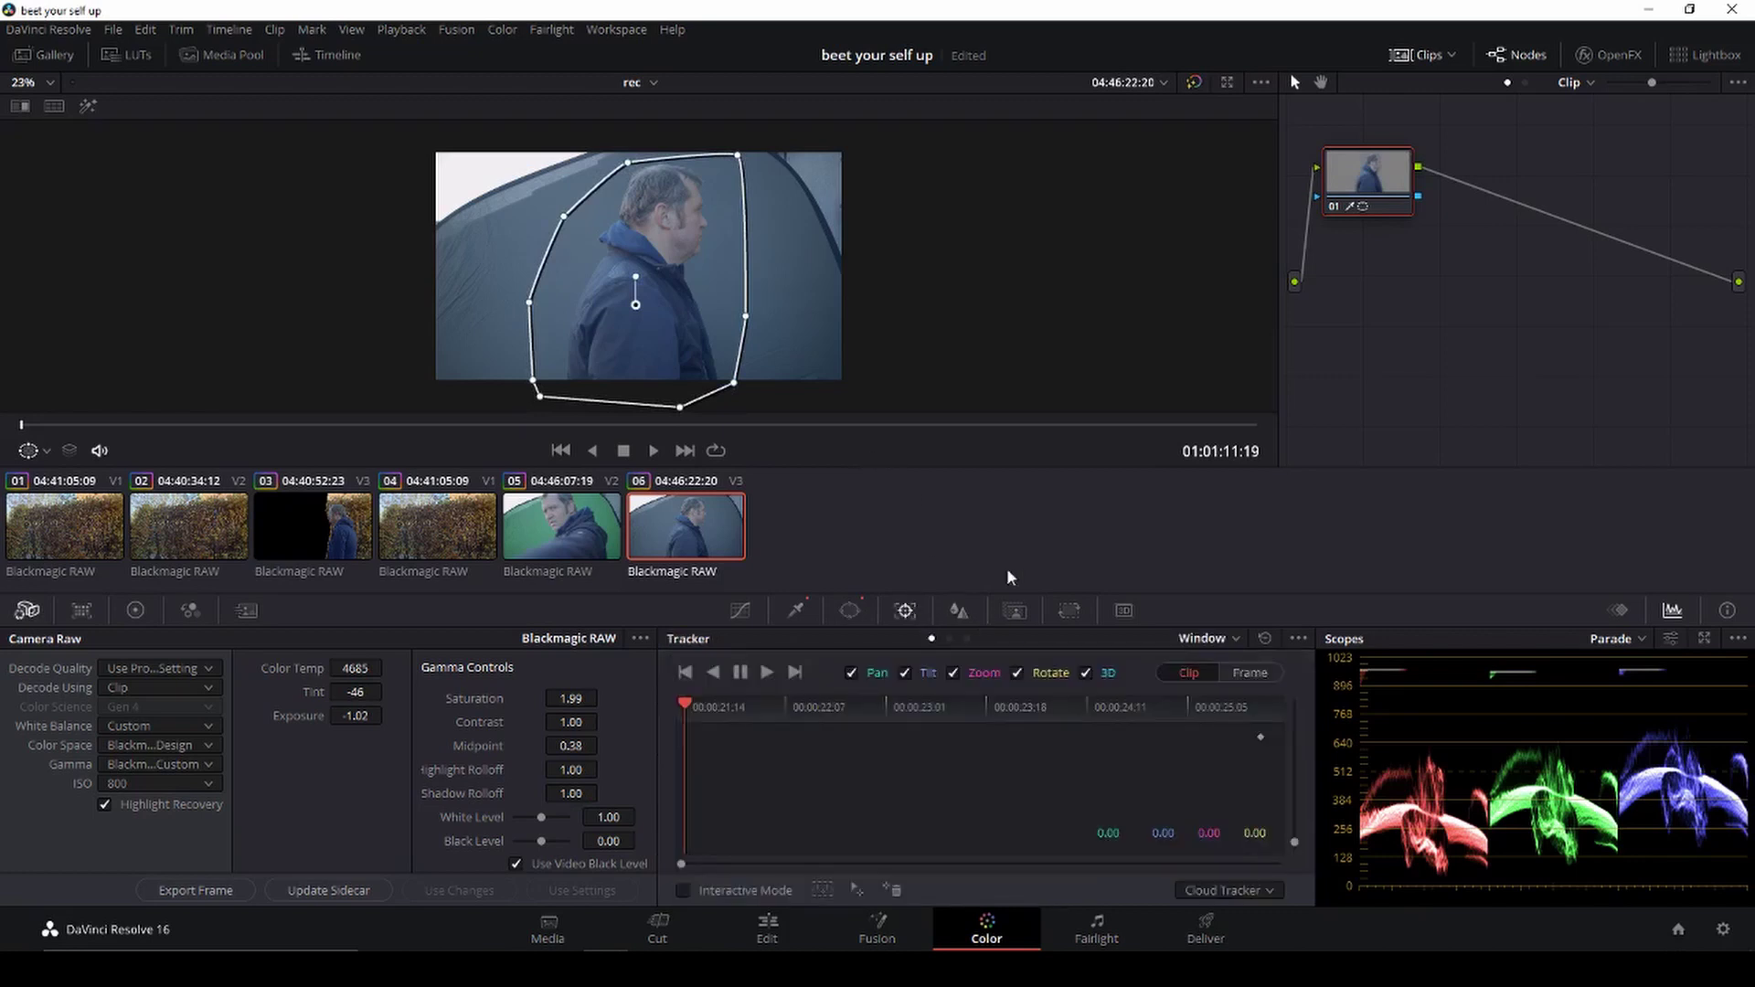
click(1248, 672)
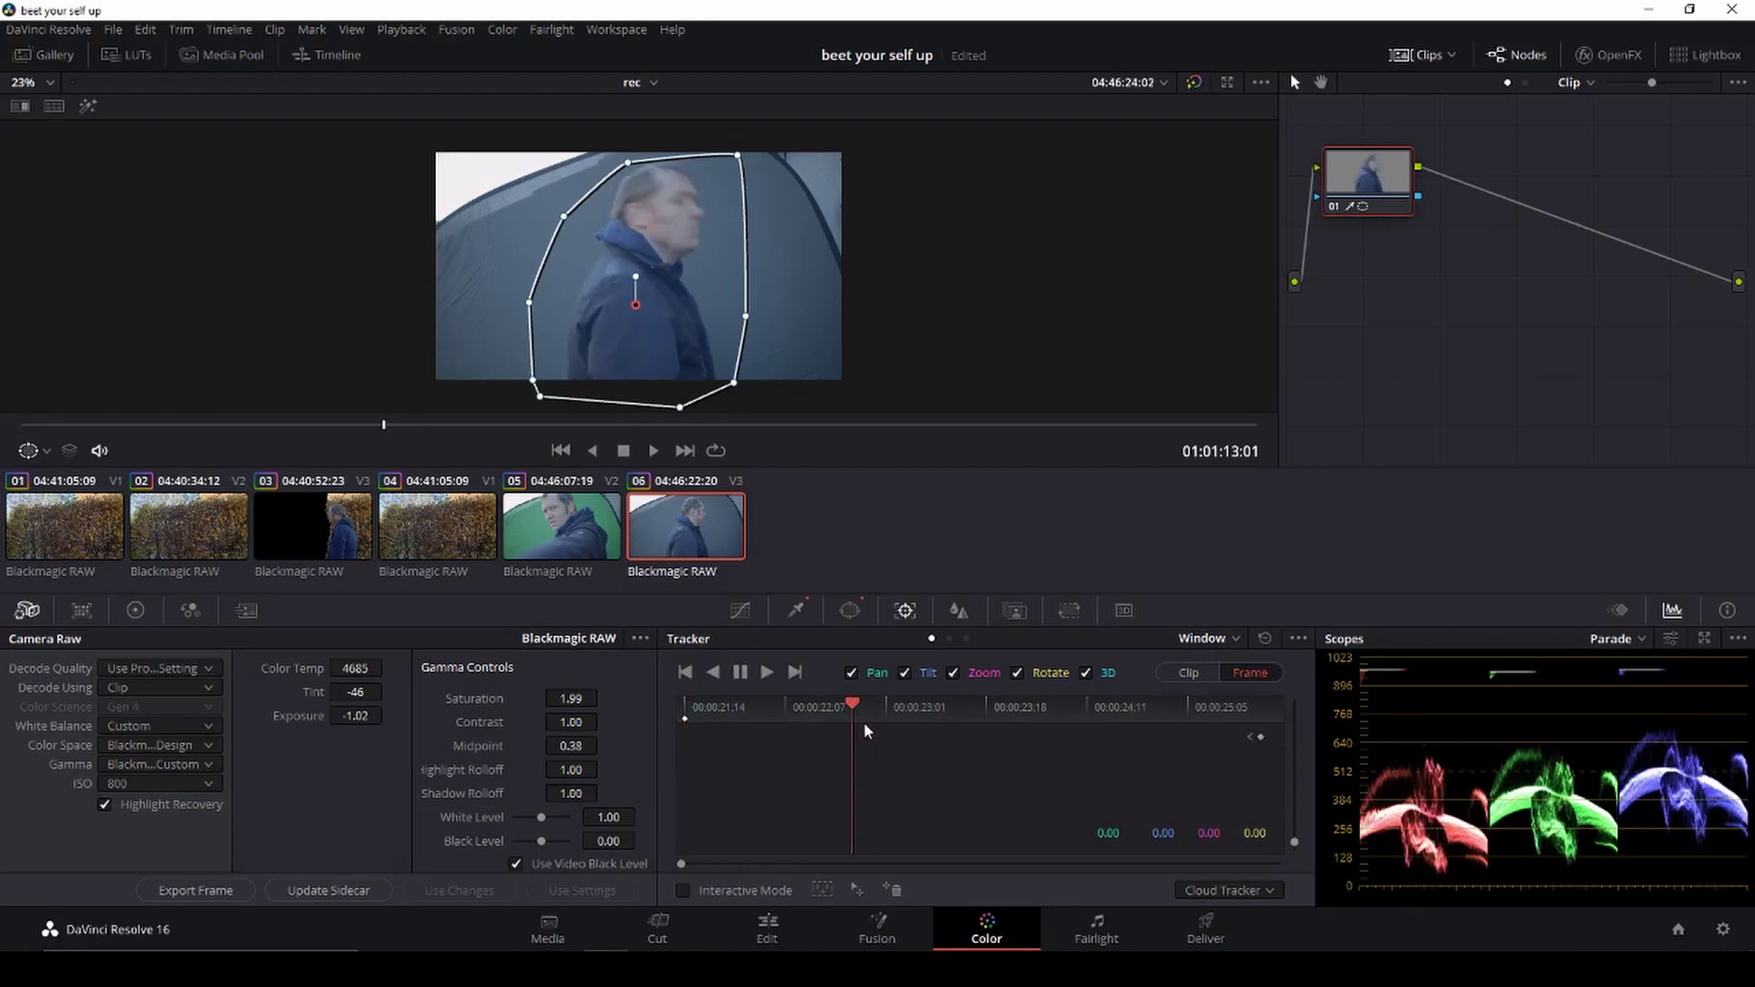
scroll(628, 143, up, 1)
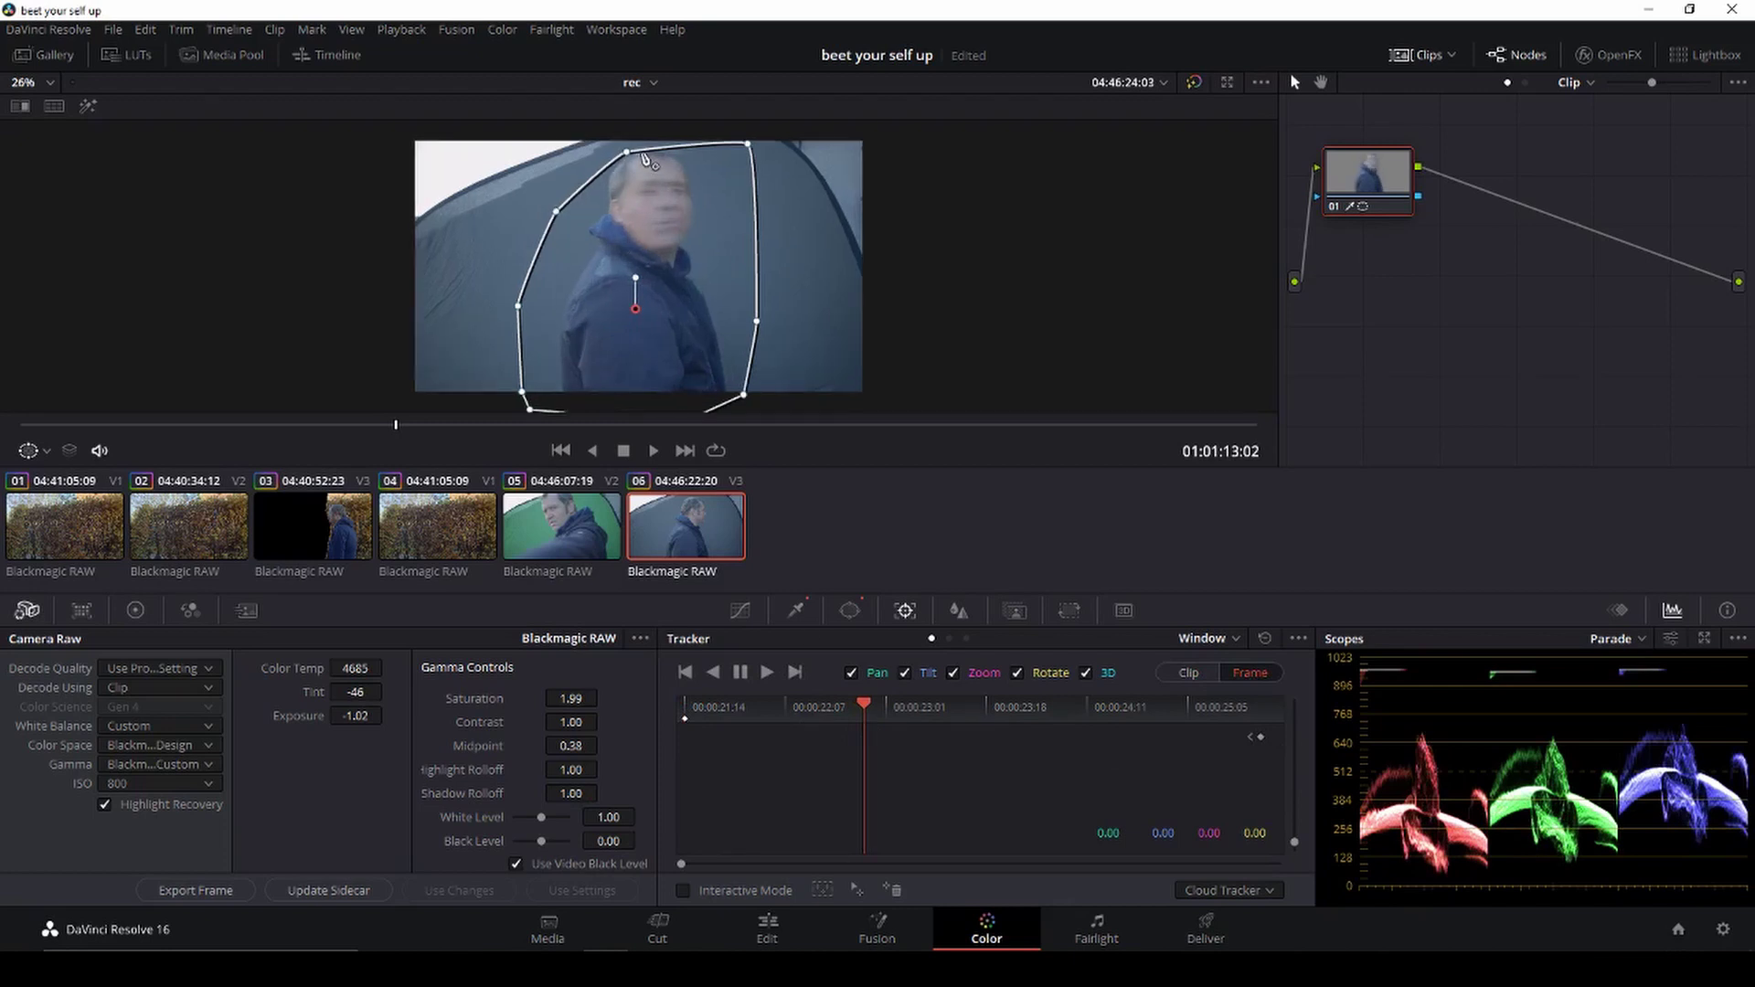
drag(628, 154, 625, 141)
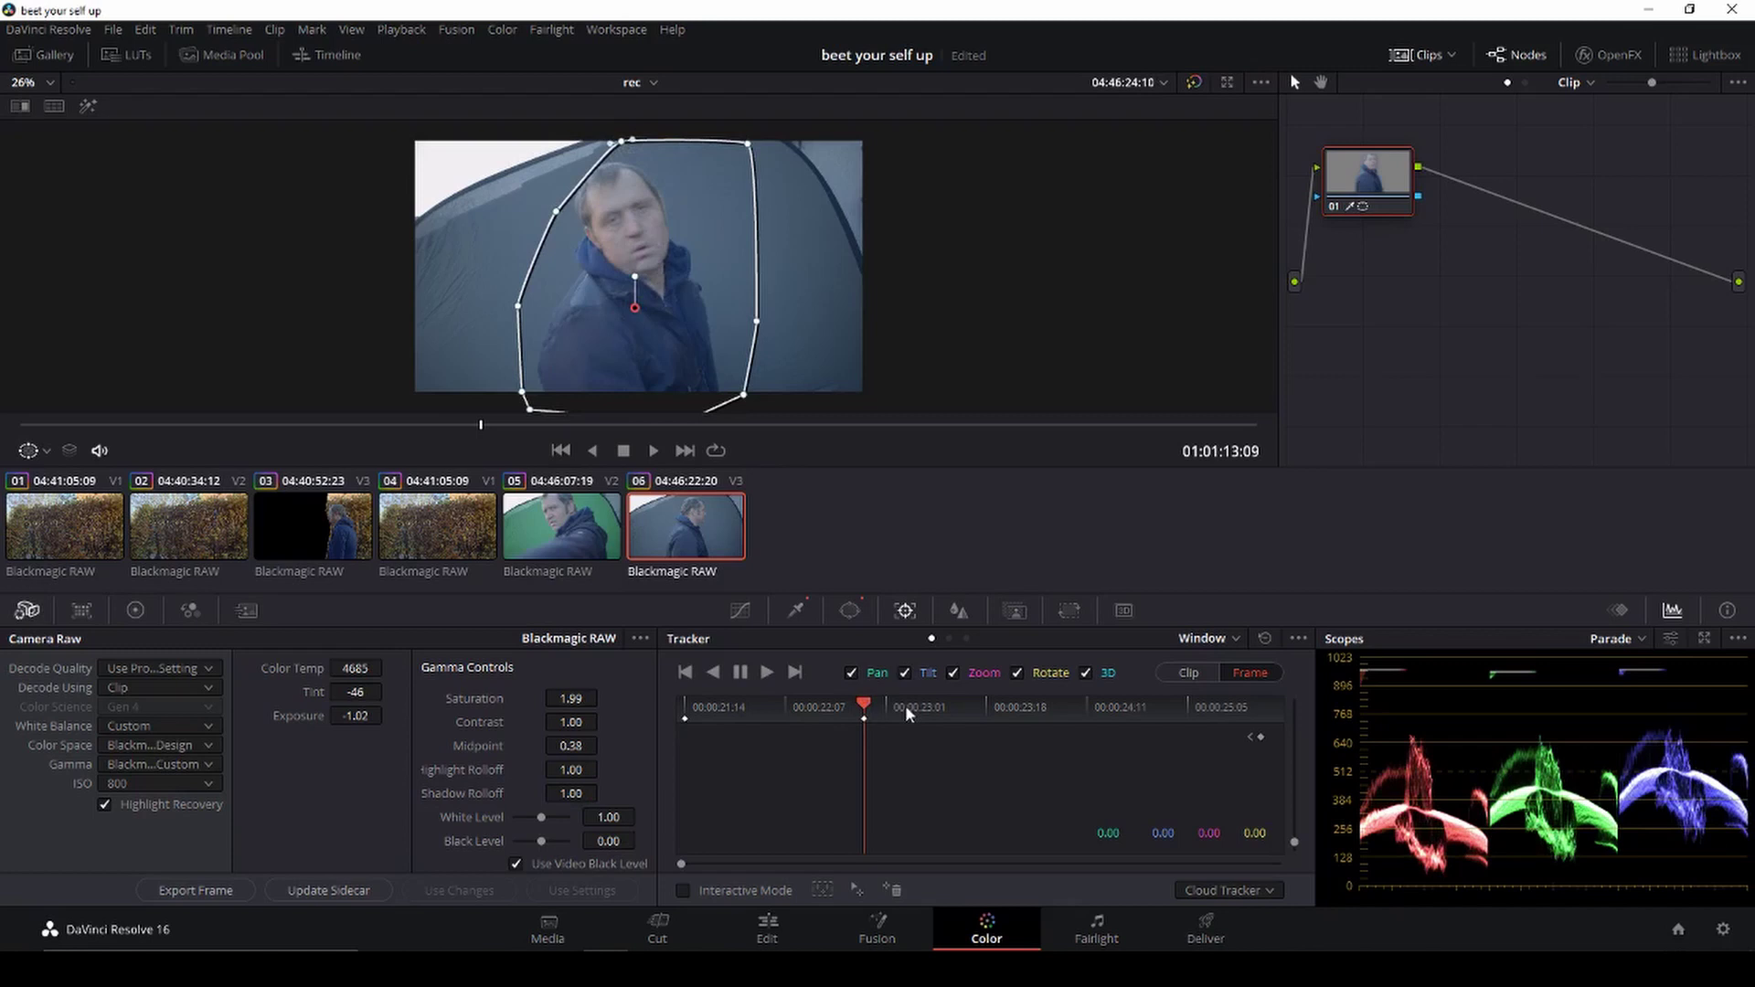
drag(556, 213, 533, 213)
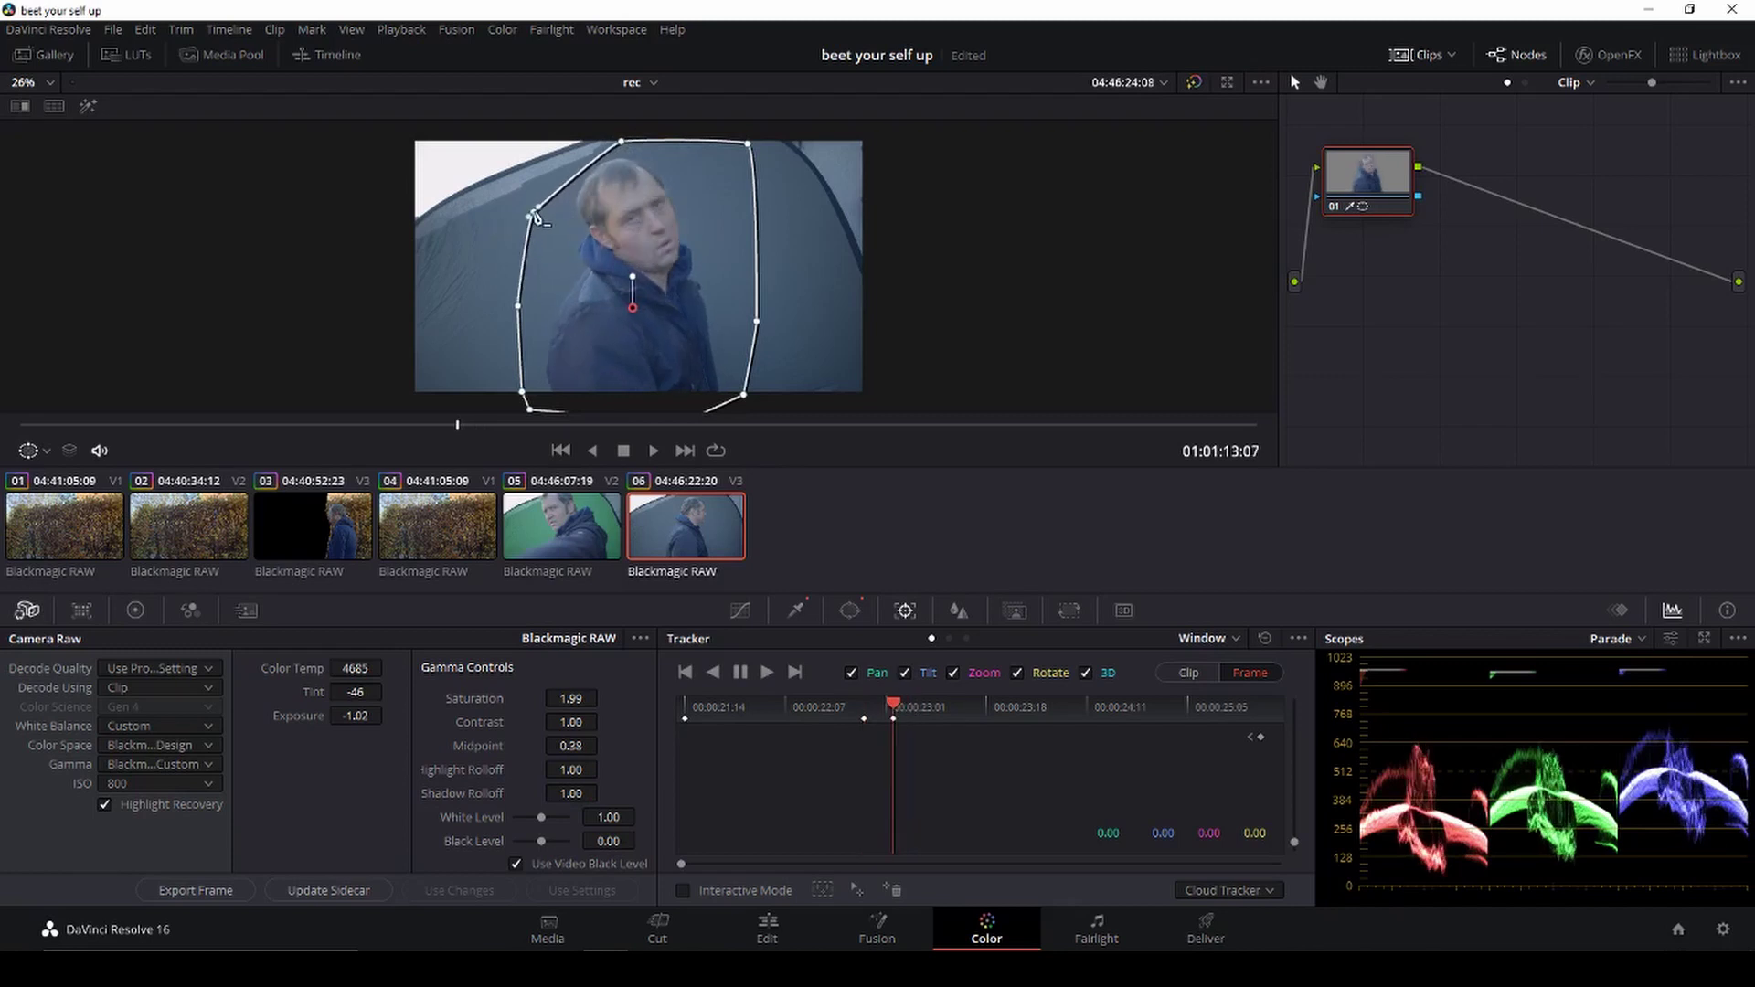
drag(611, 145, 597, 154)
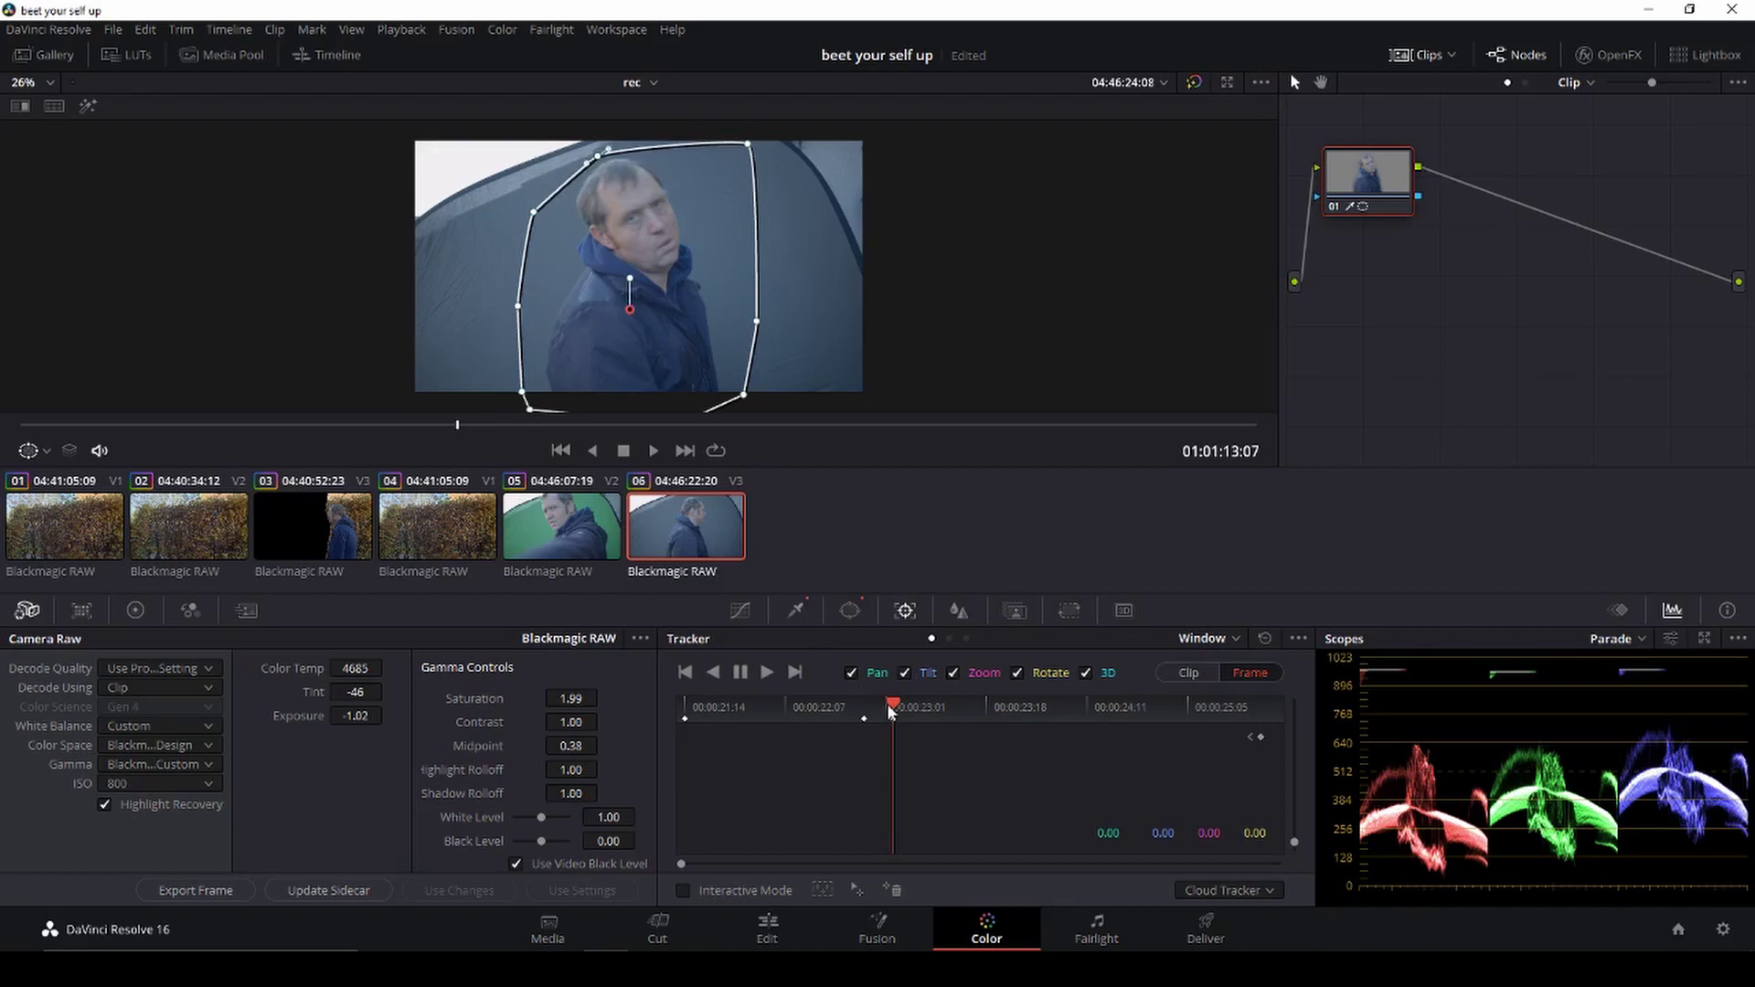
drag(891, 712, 1276, 740)
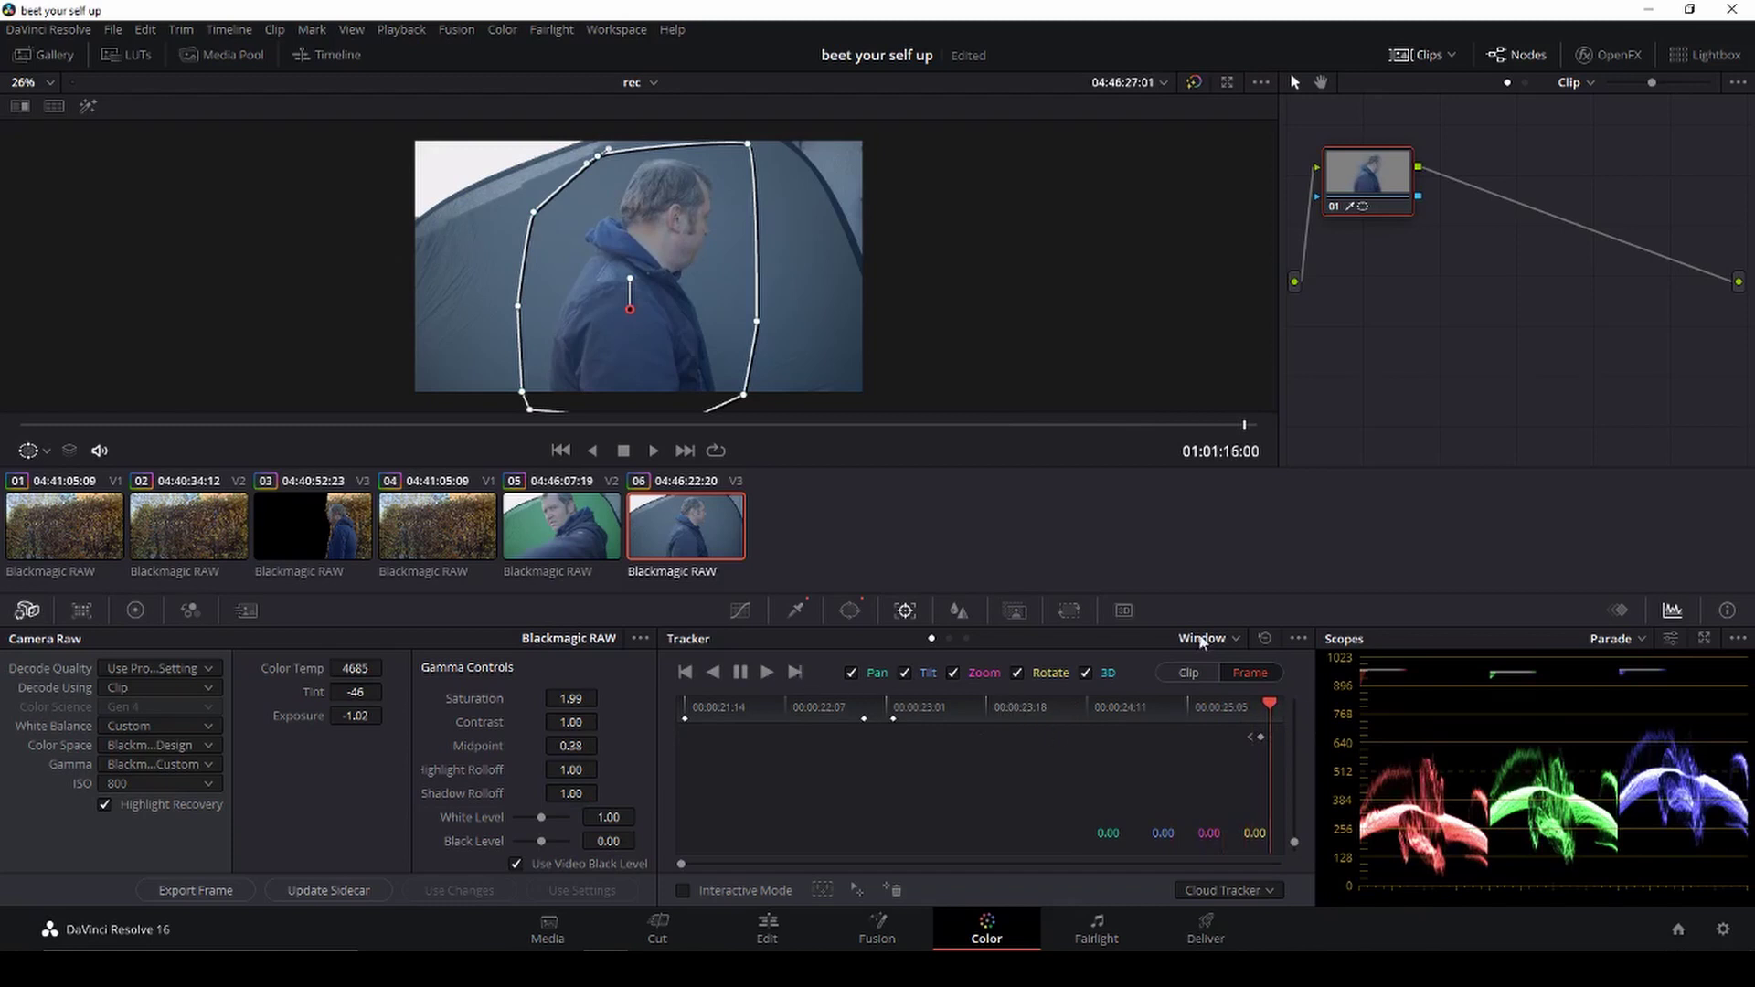
Step: Add an alpha output and connect the node's alpha to it
right_click(1500, 319)
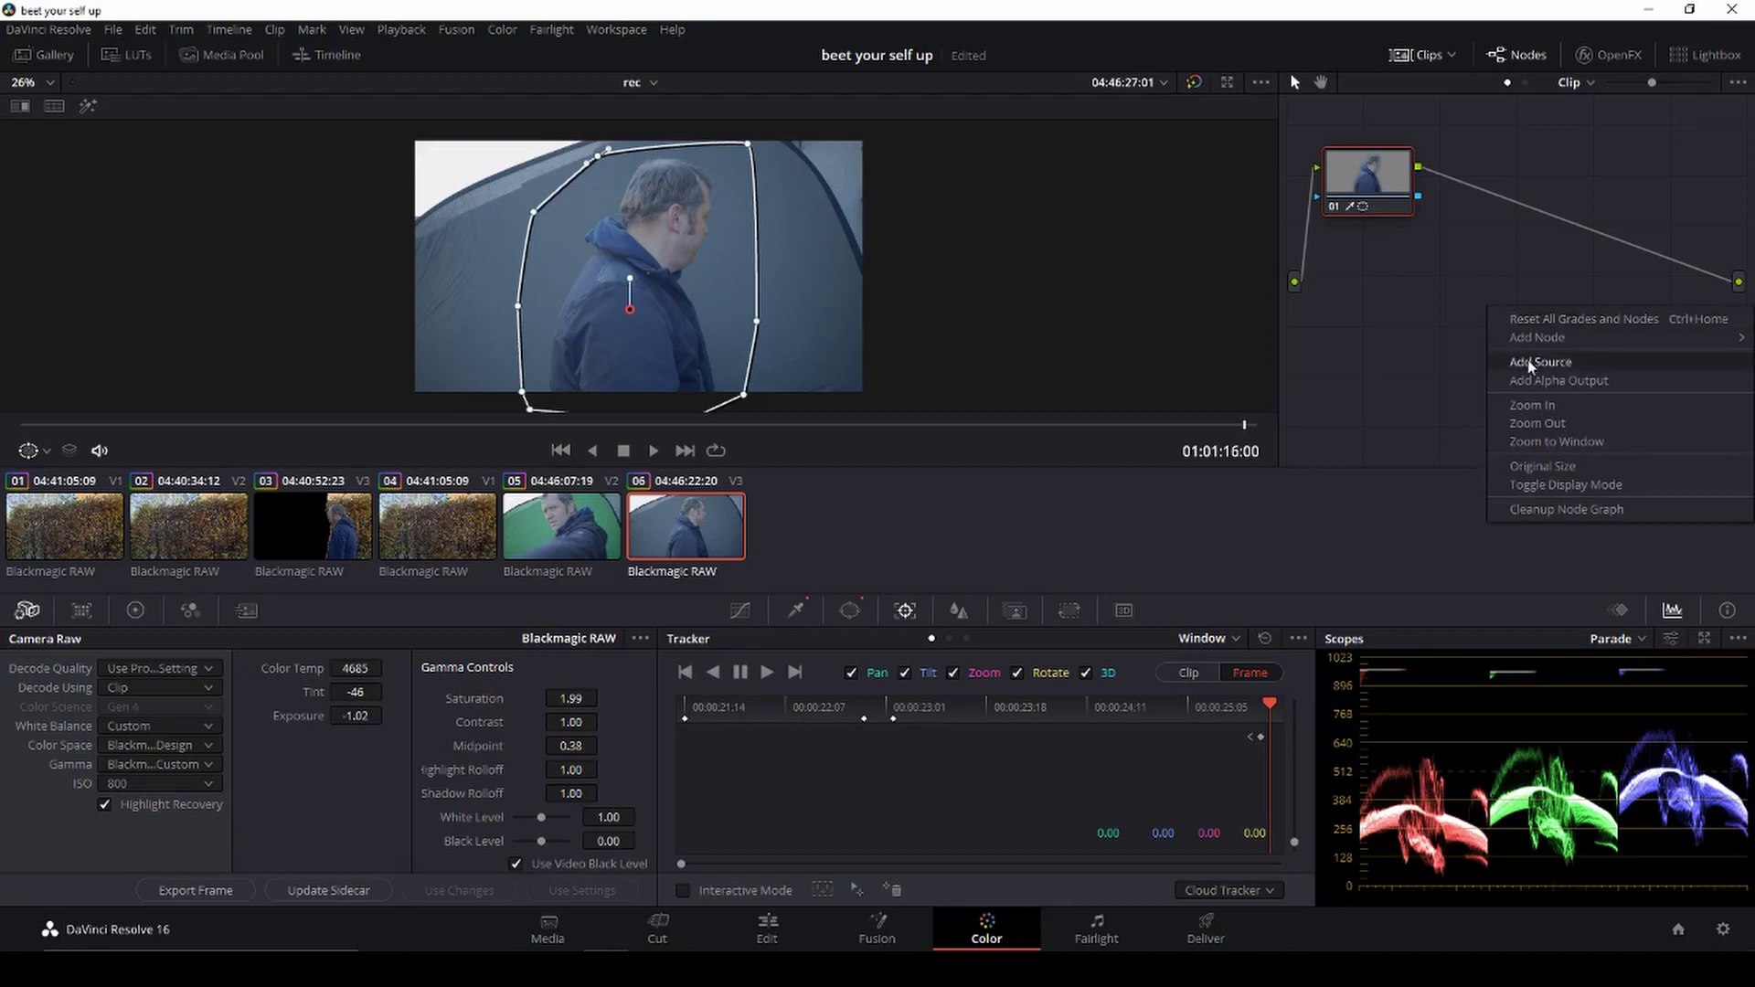
click(1550, 380)
mouse_move(1415, 196)
mouse_down()
mouse_move(1695, 318)
mouse_move(1738, 317)
mouse_up()
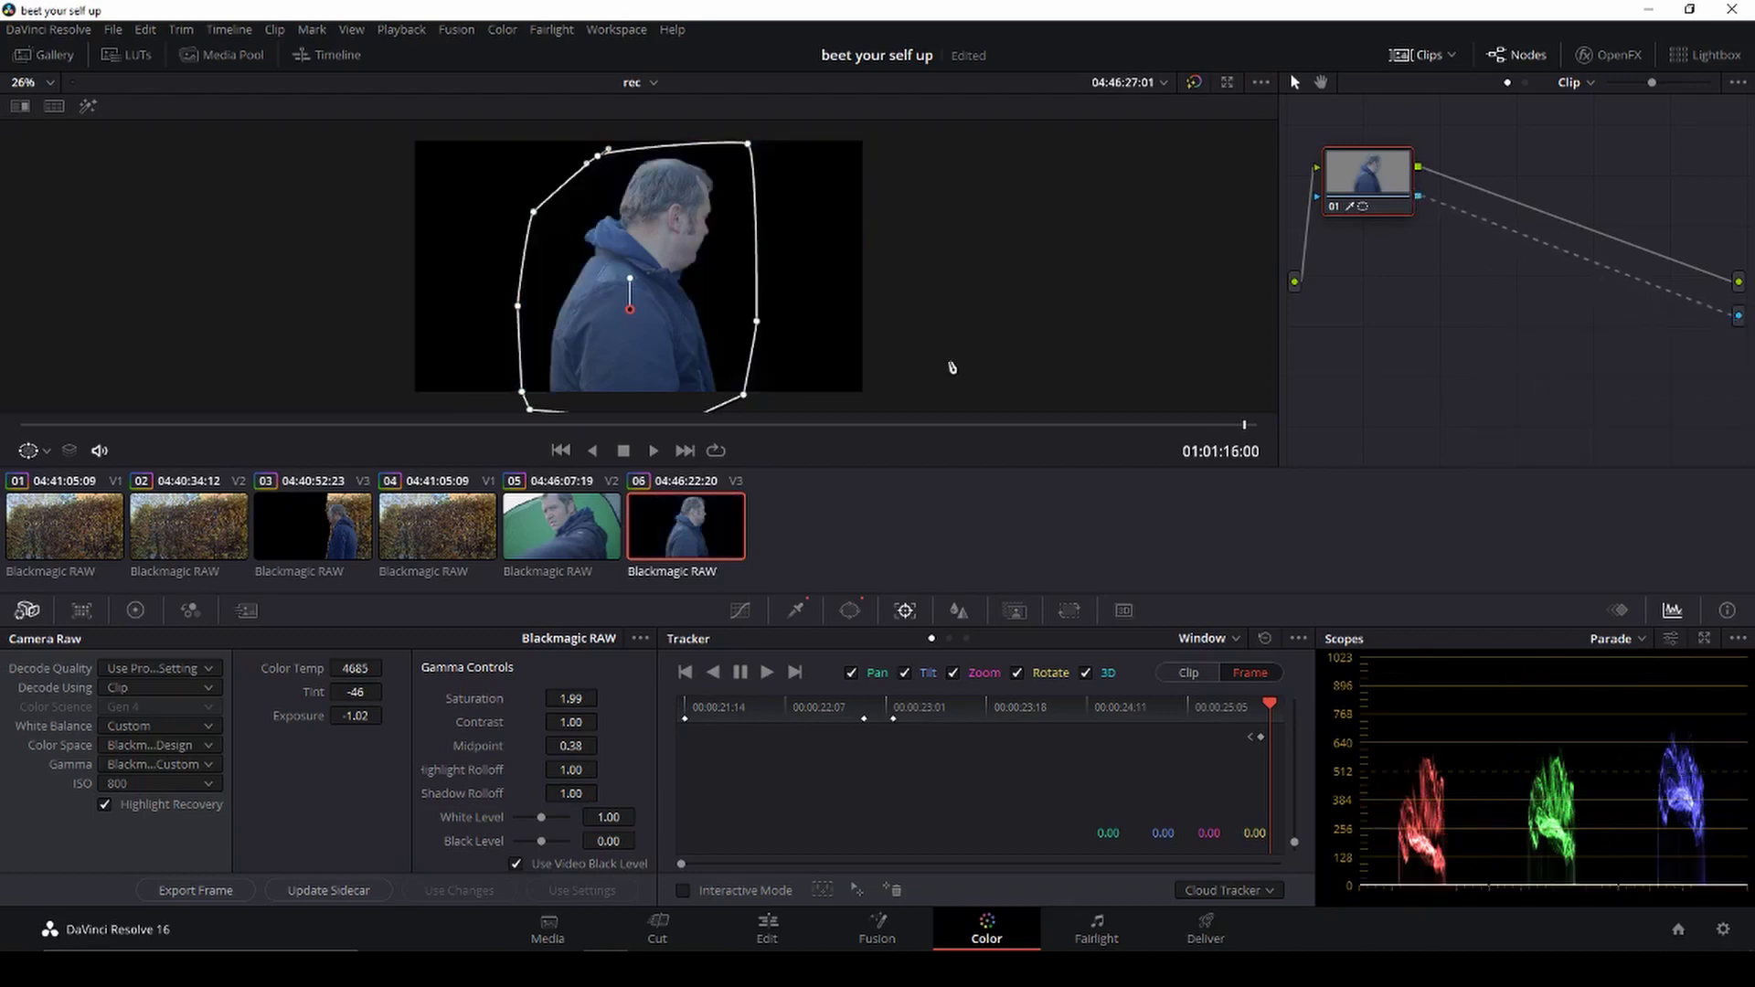
Step: On the Edit page, align the Video 3 clip with the stacked clips below
click(768, 927)
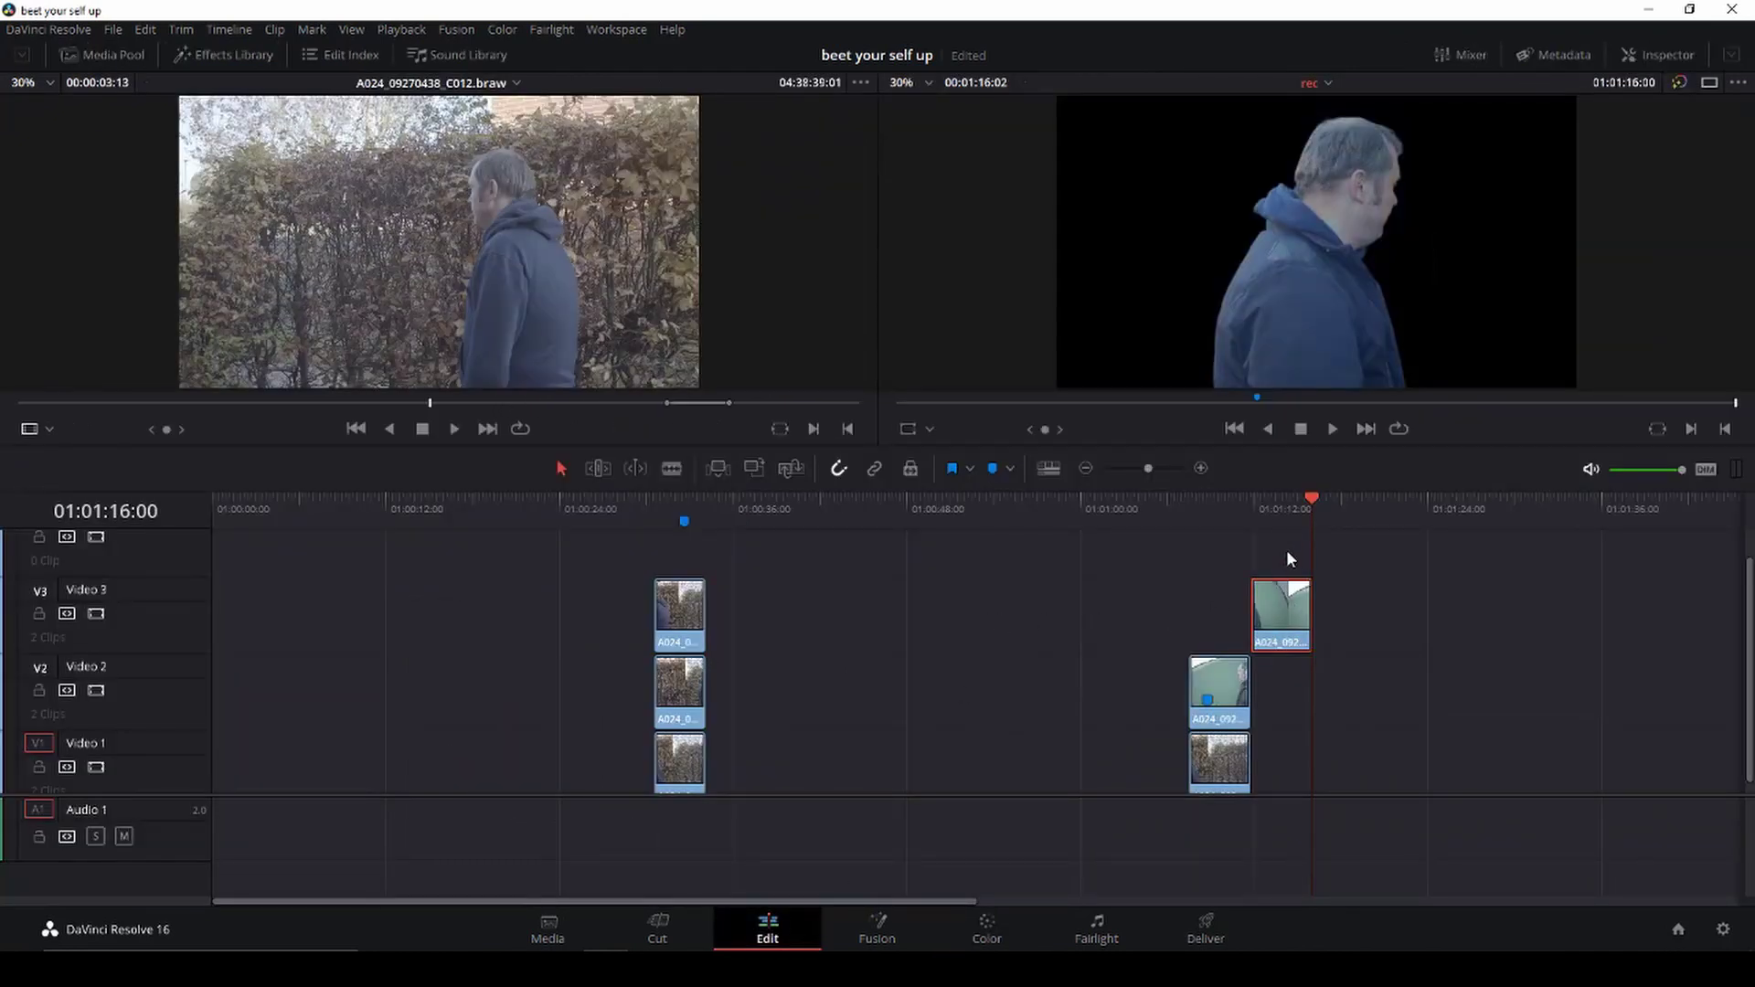
drag(1281, 619, 1220, 620)
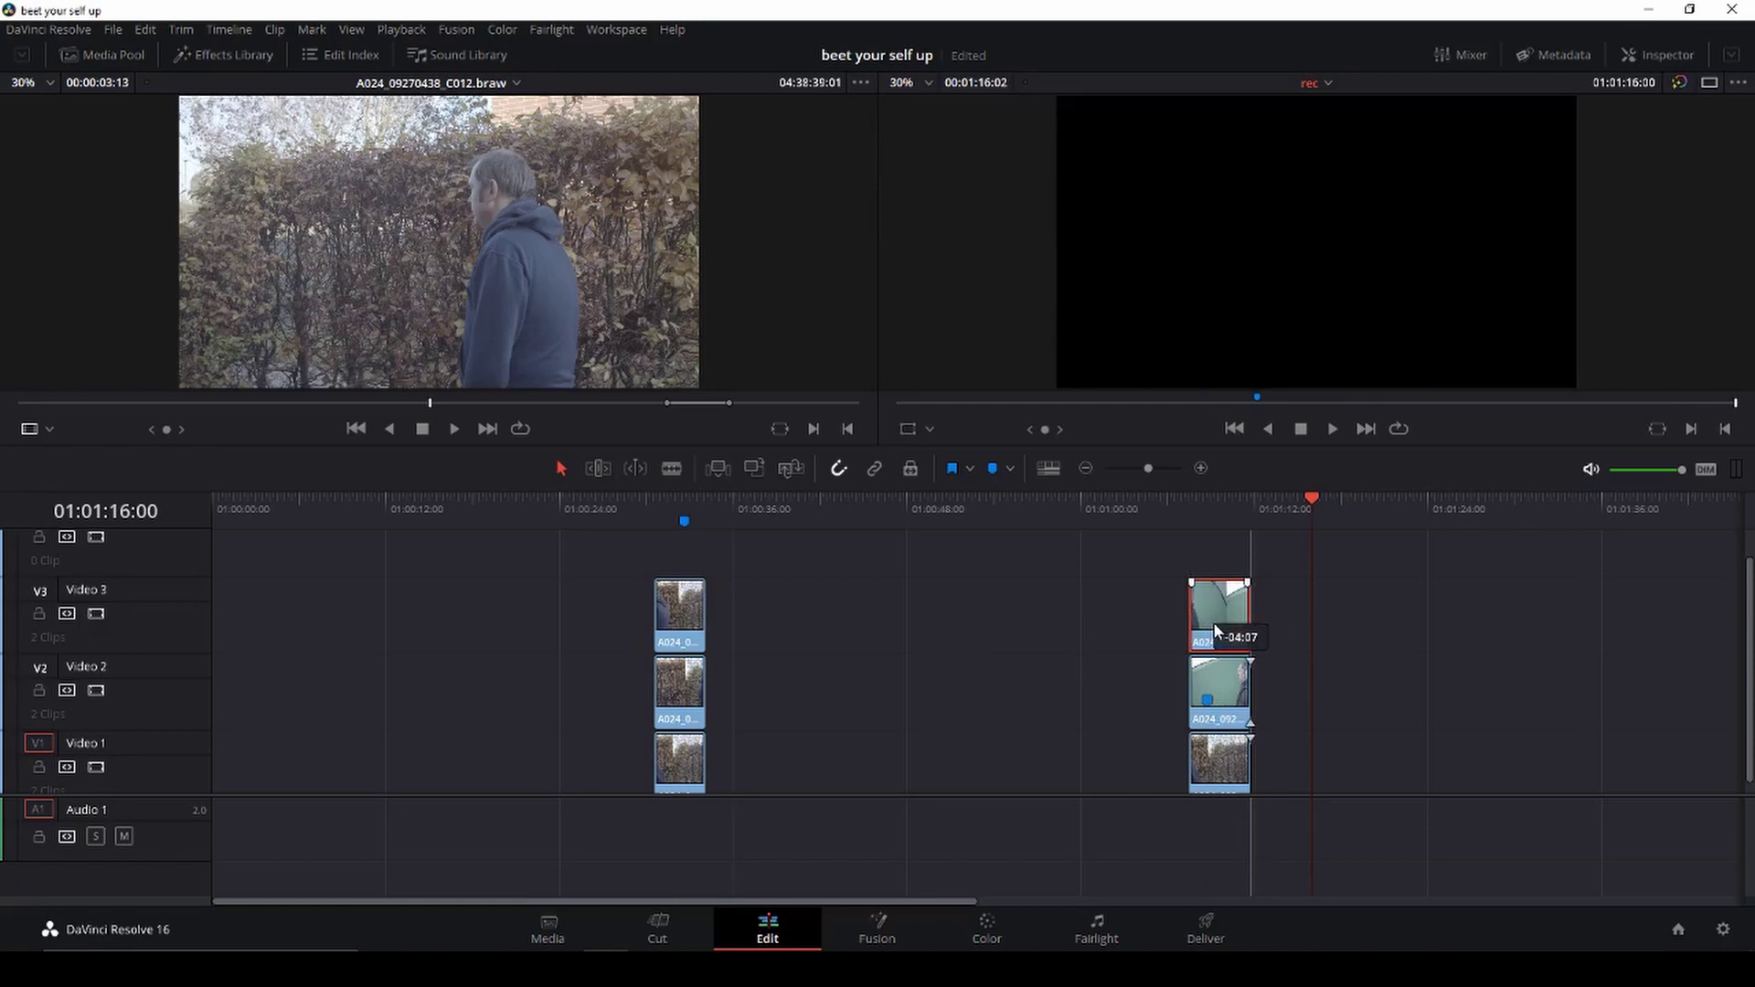
click(1189, 515)
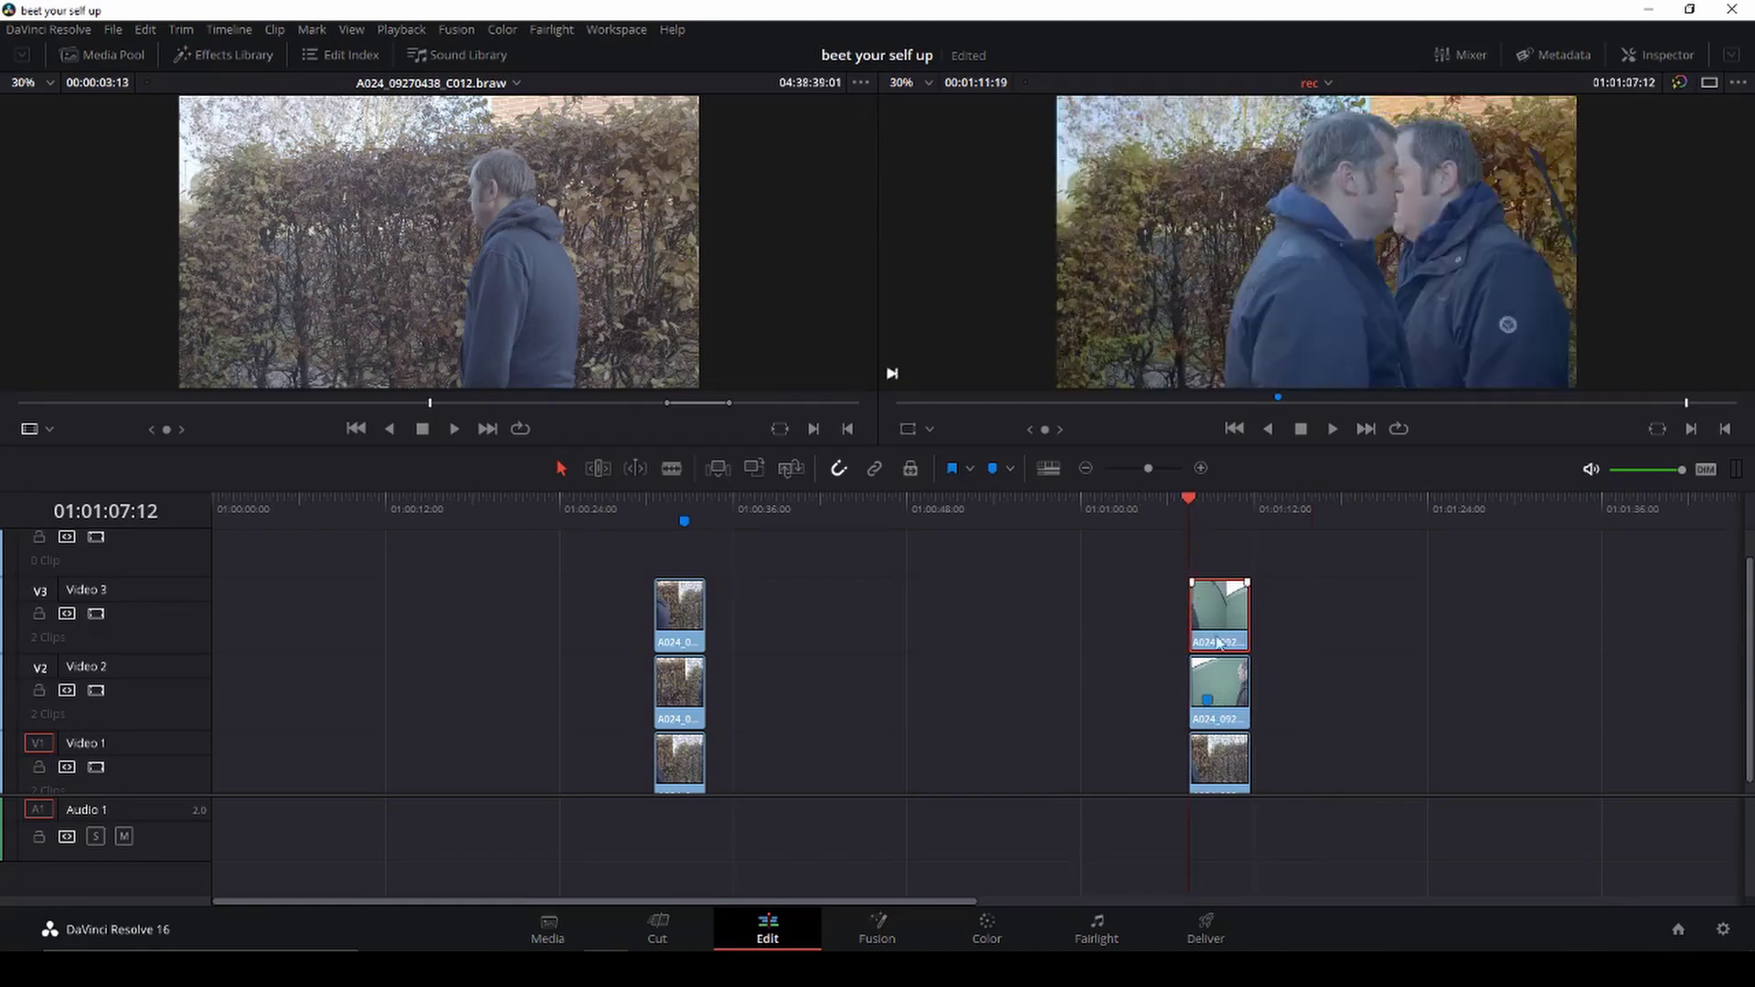
click(1220, 698)
Step: Set Transform Position X to -489, save, and select all three stacked clips
click(1668, 53)
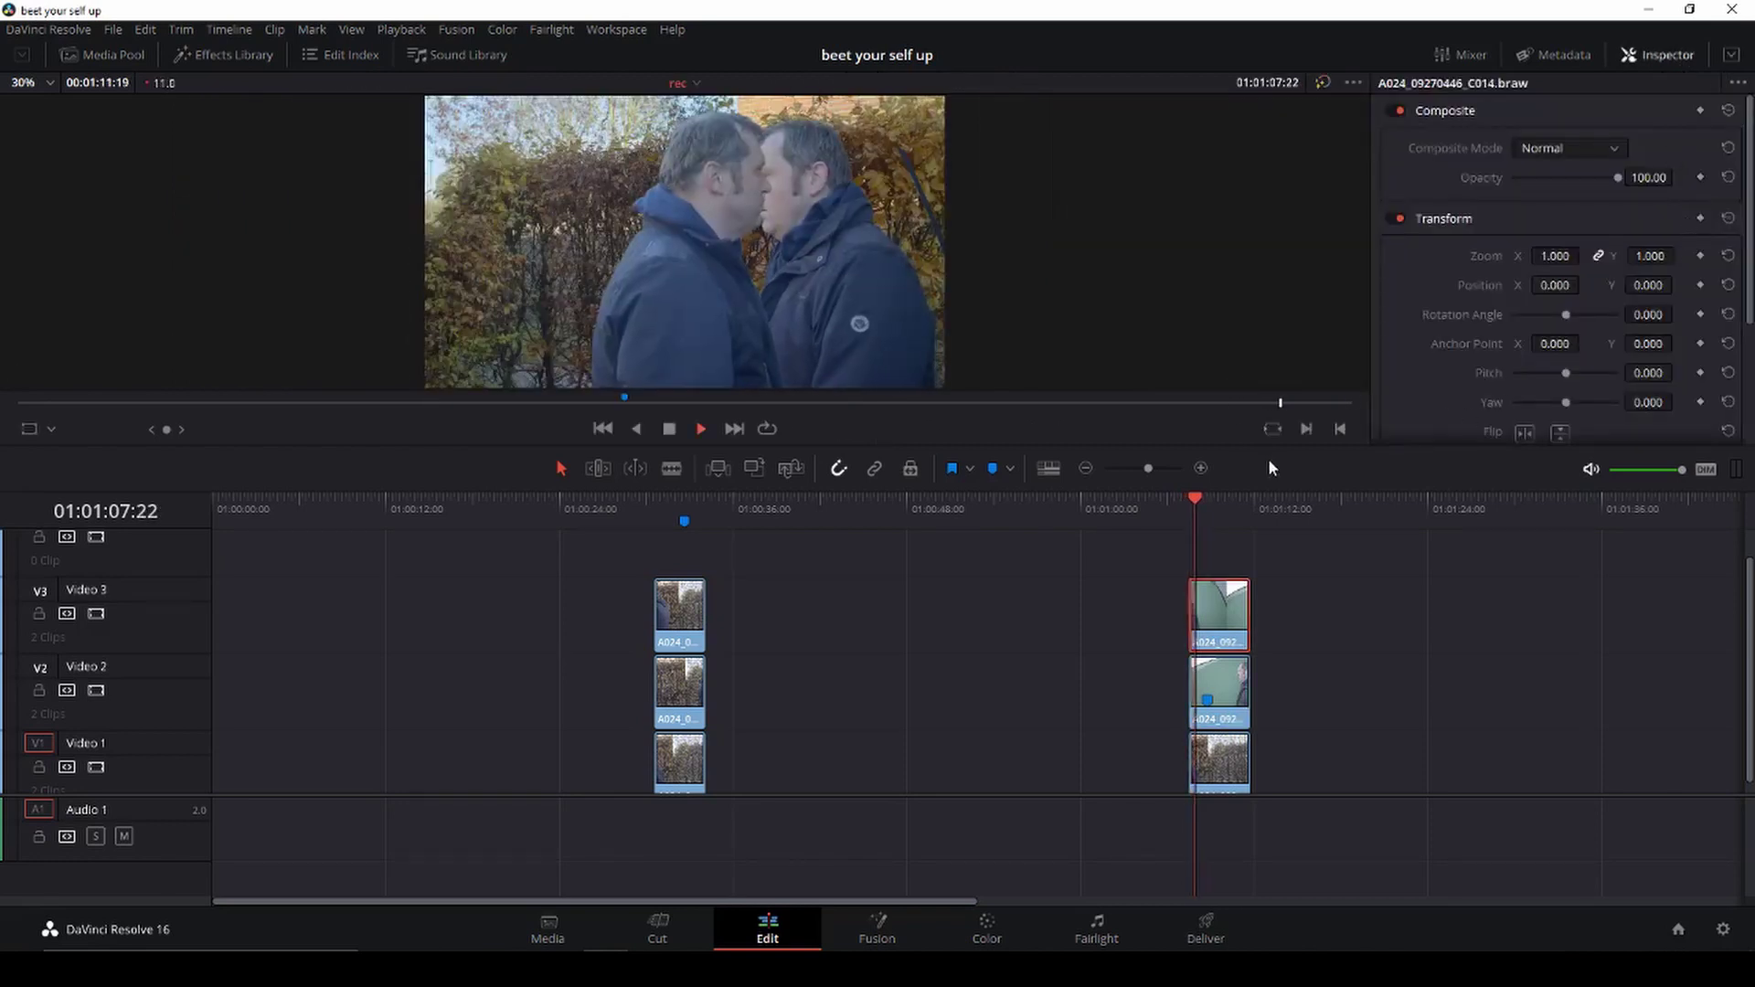
key(space)
mouse_move(1556, 286)
mouse_down()
mouse_move(1583, 285)
mouse_move(1554, 285)
mouse_up()
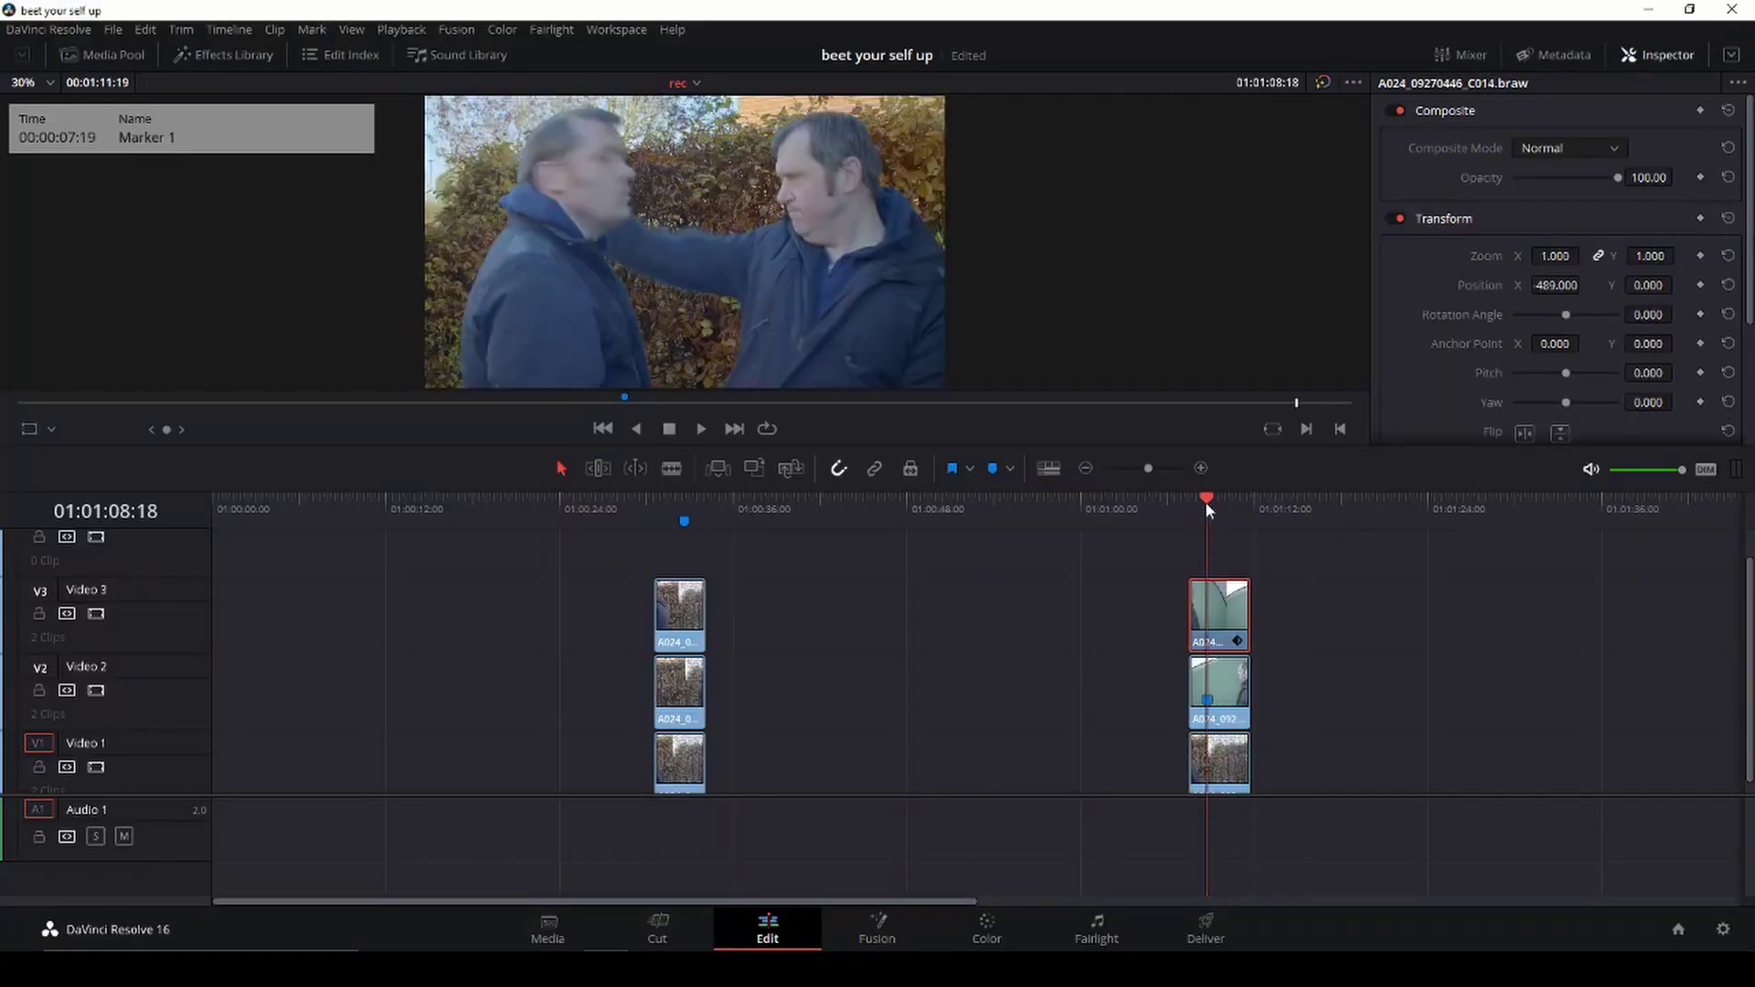
key(ctrl+s)
drag(1285, 577, 1228, 780)
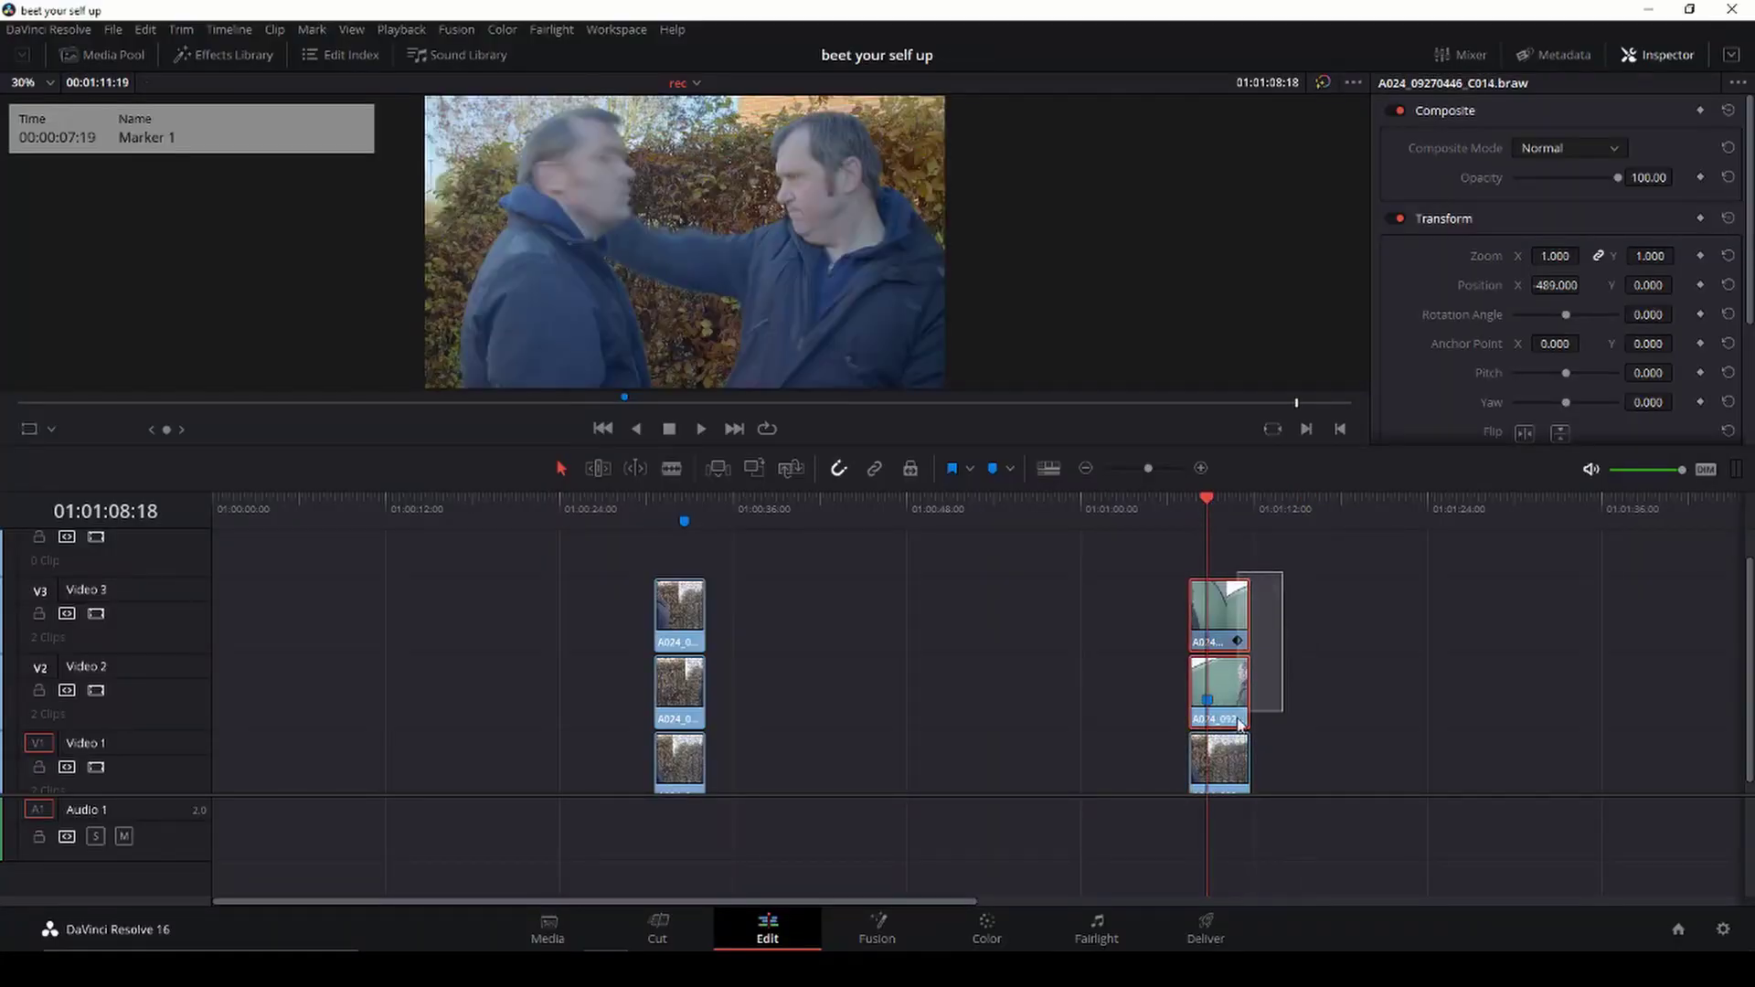
drag(1340, 765, 1189, 592)
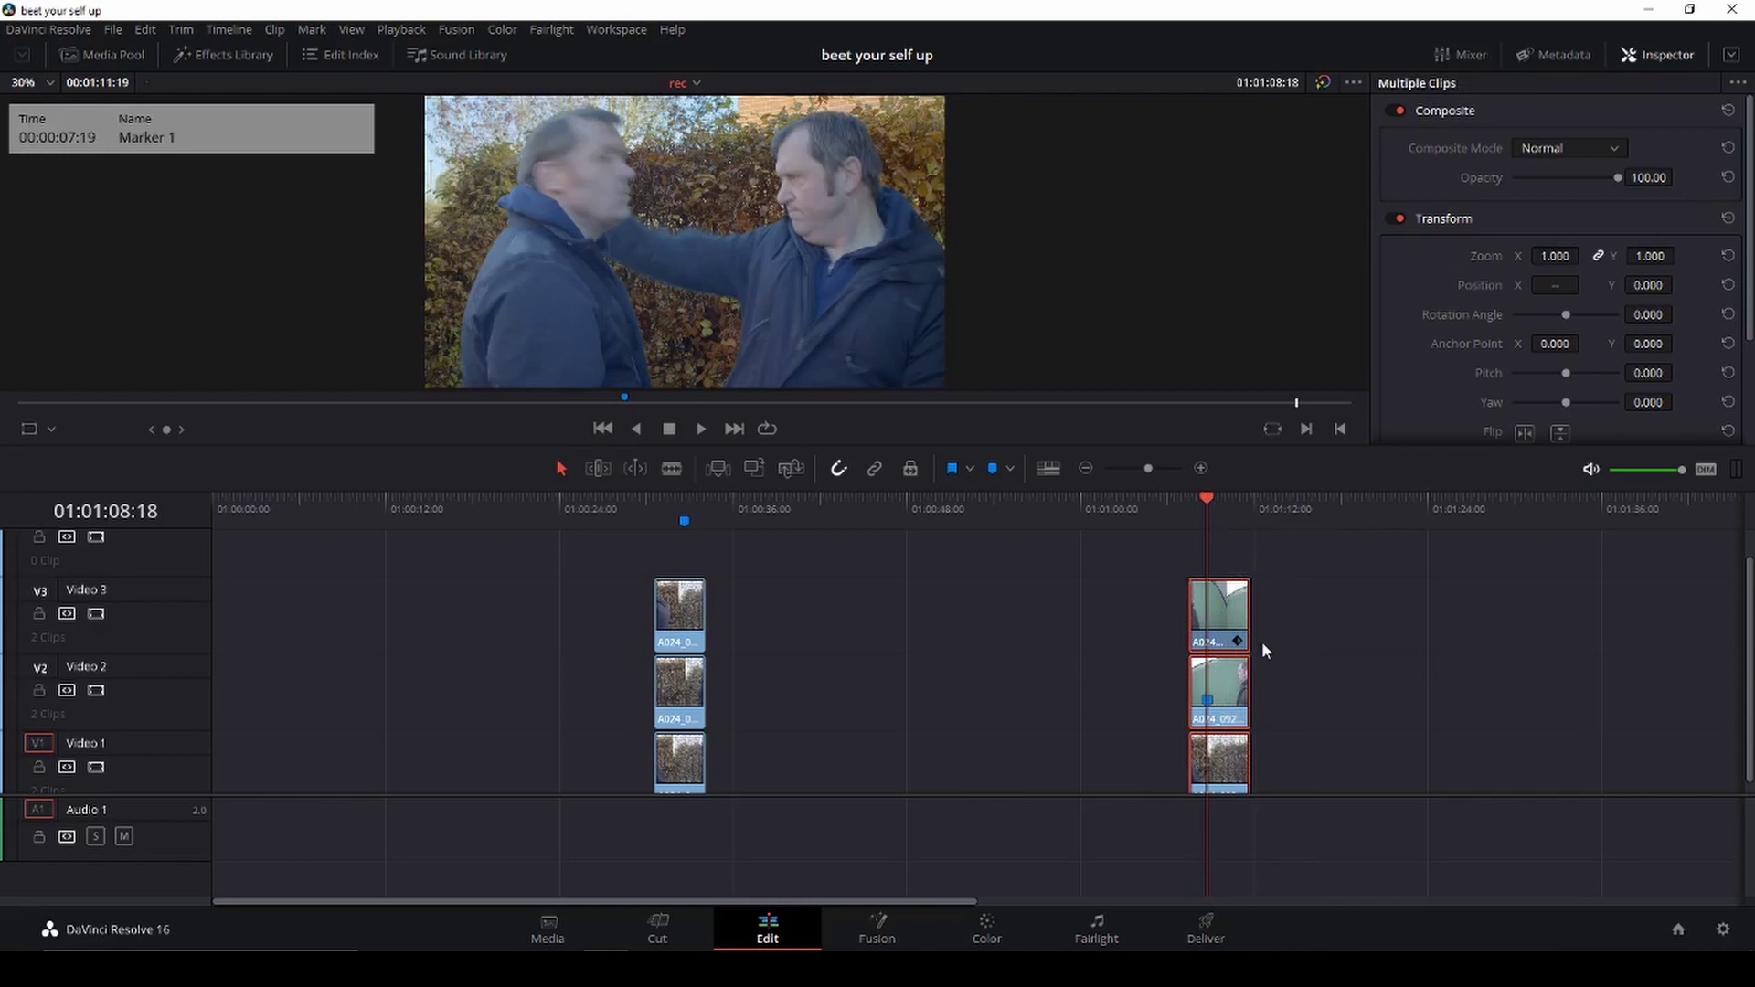
Step: Merge the three selected clips into a new compound clip, Compound Clip 1
right_click(1237, 619)
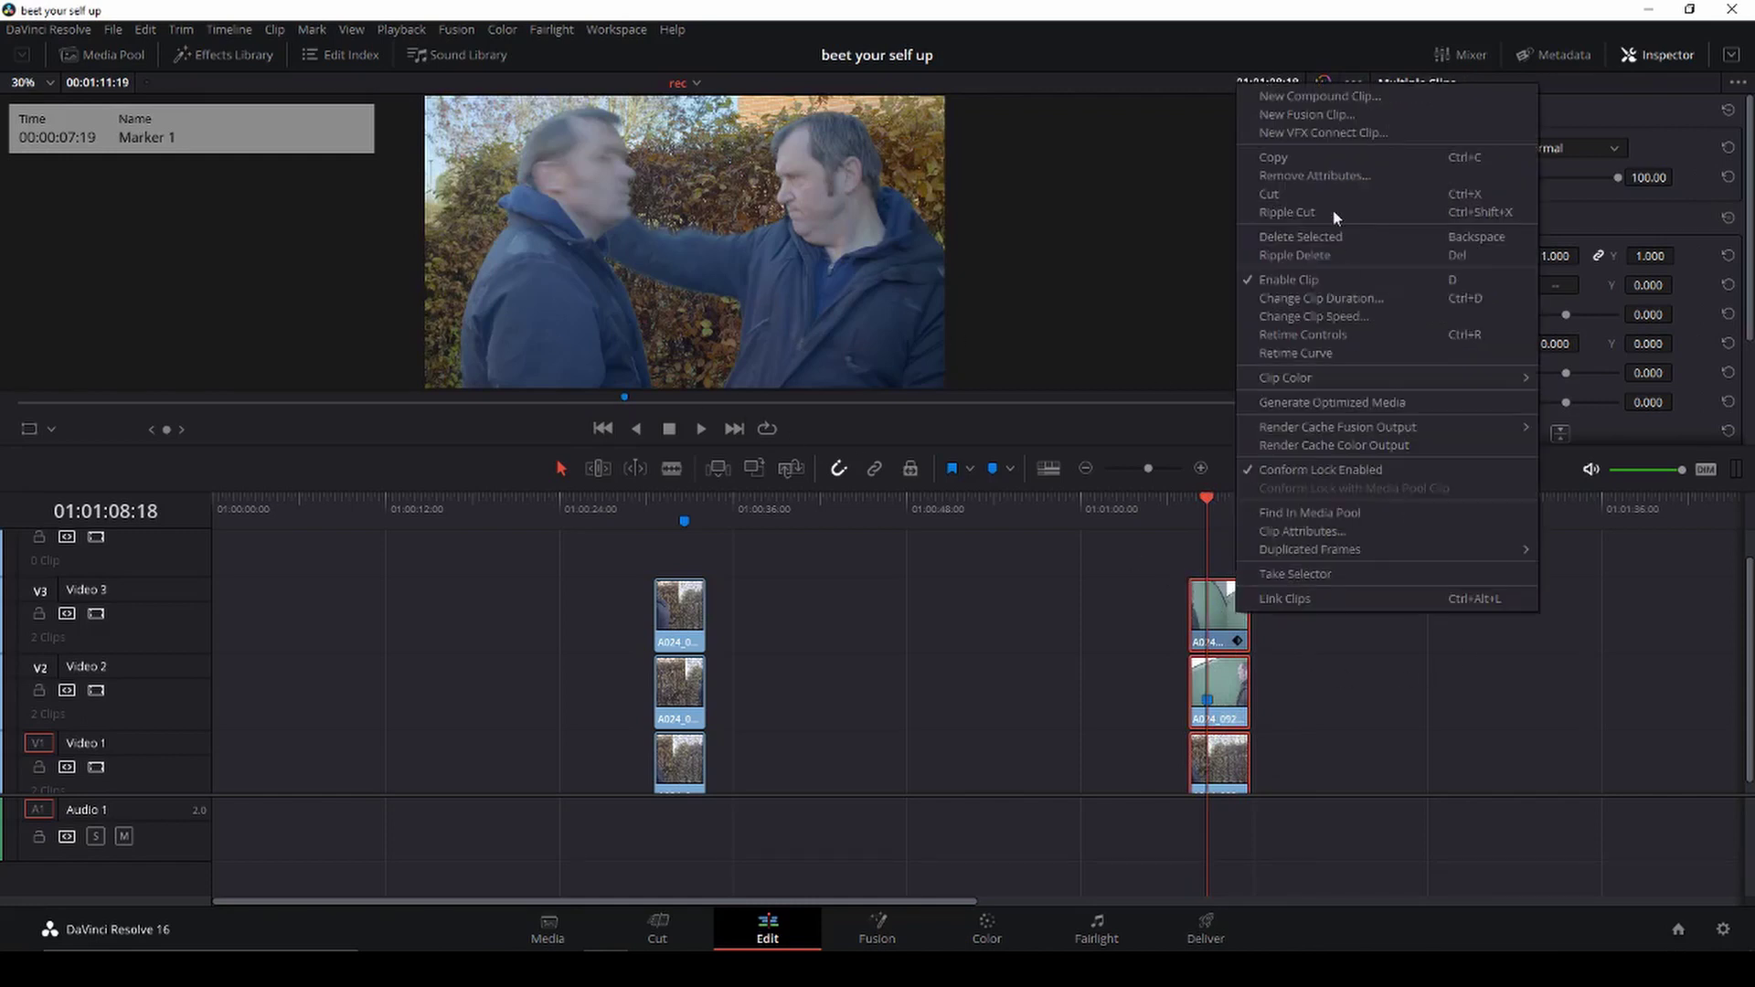
click(1313, 99)
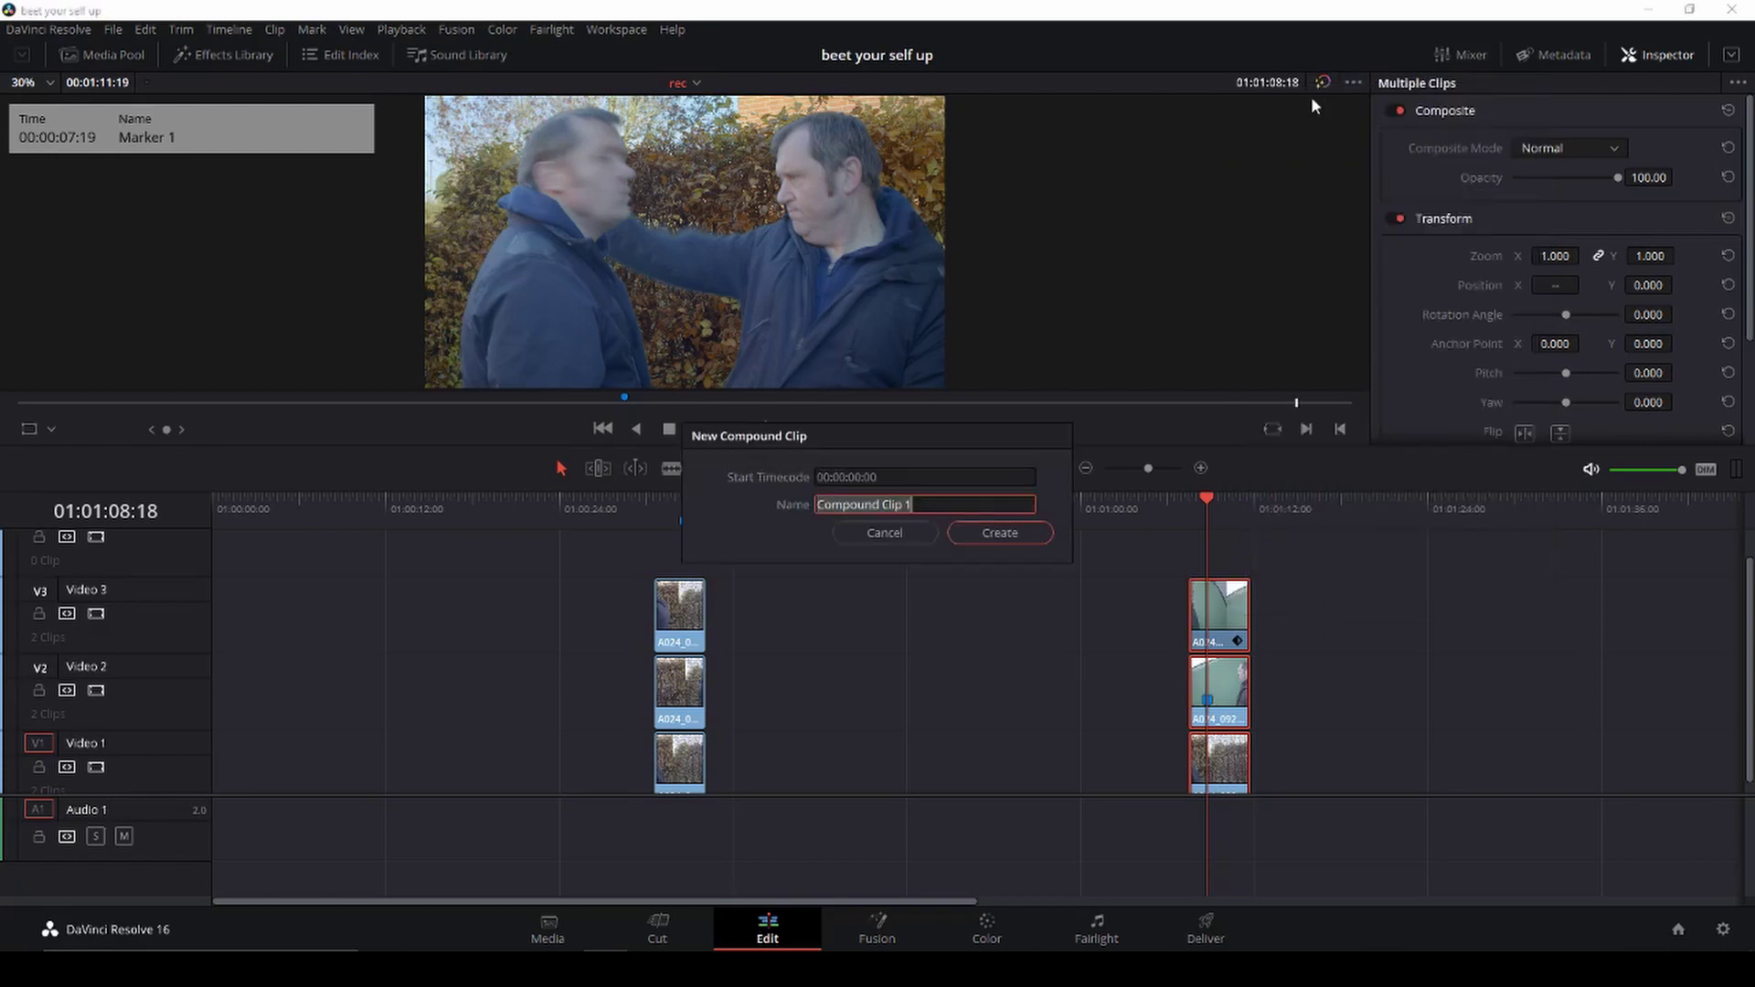
click(997, 532)
key(Up)
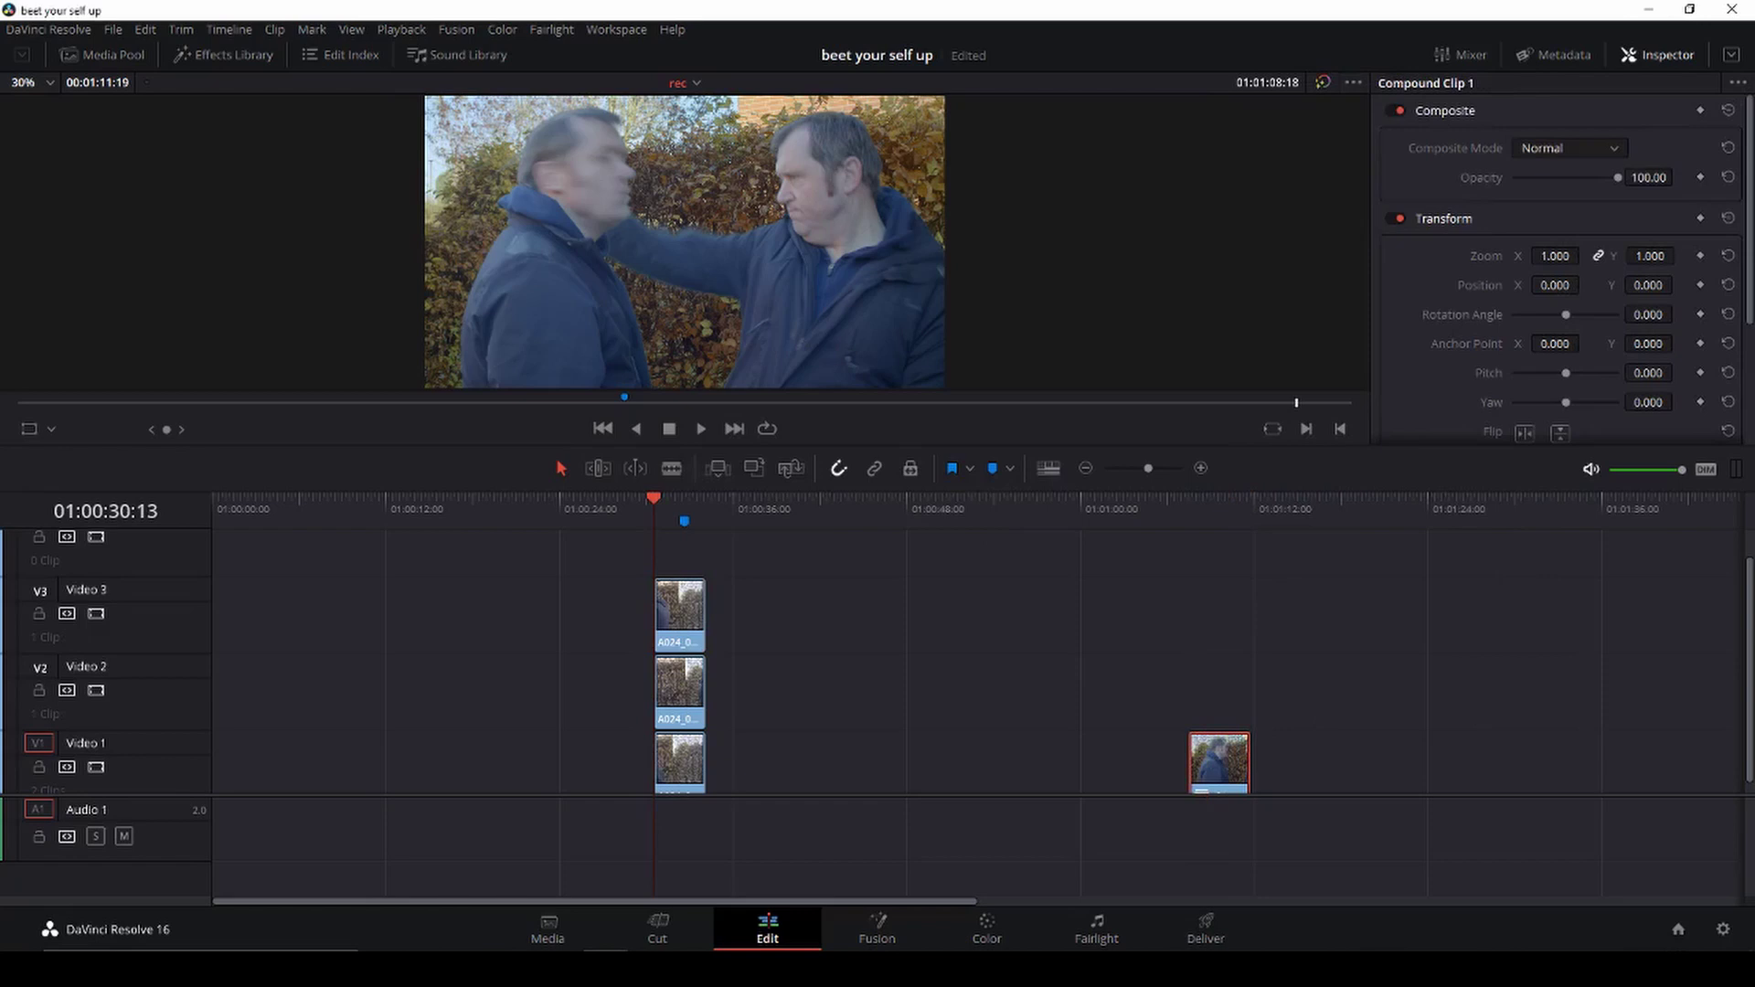
Step: On the Color page, lower Lift, Gamma and Gain slightly and raise contrast to 1.098
click(987, 926)
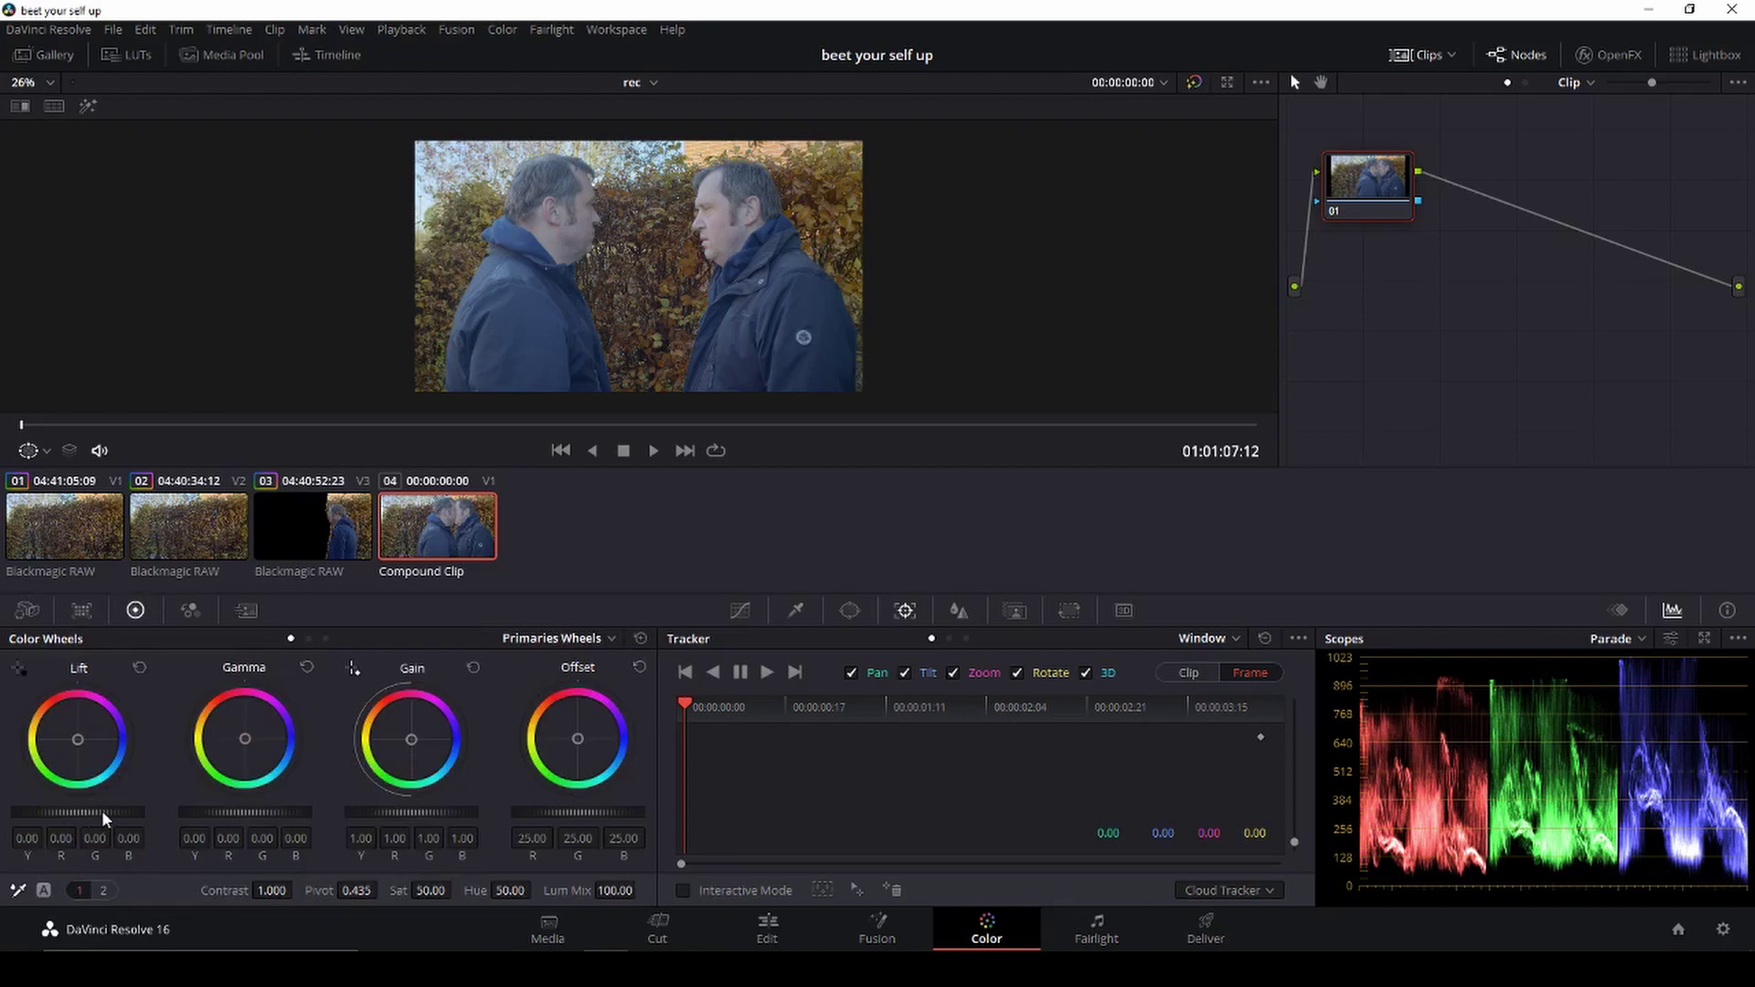
drag(102, 819, 83, 819)
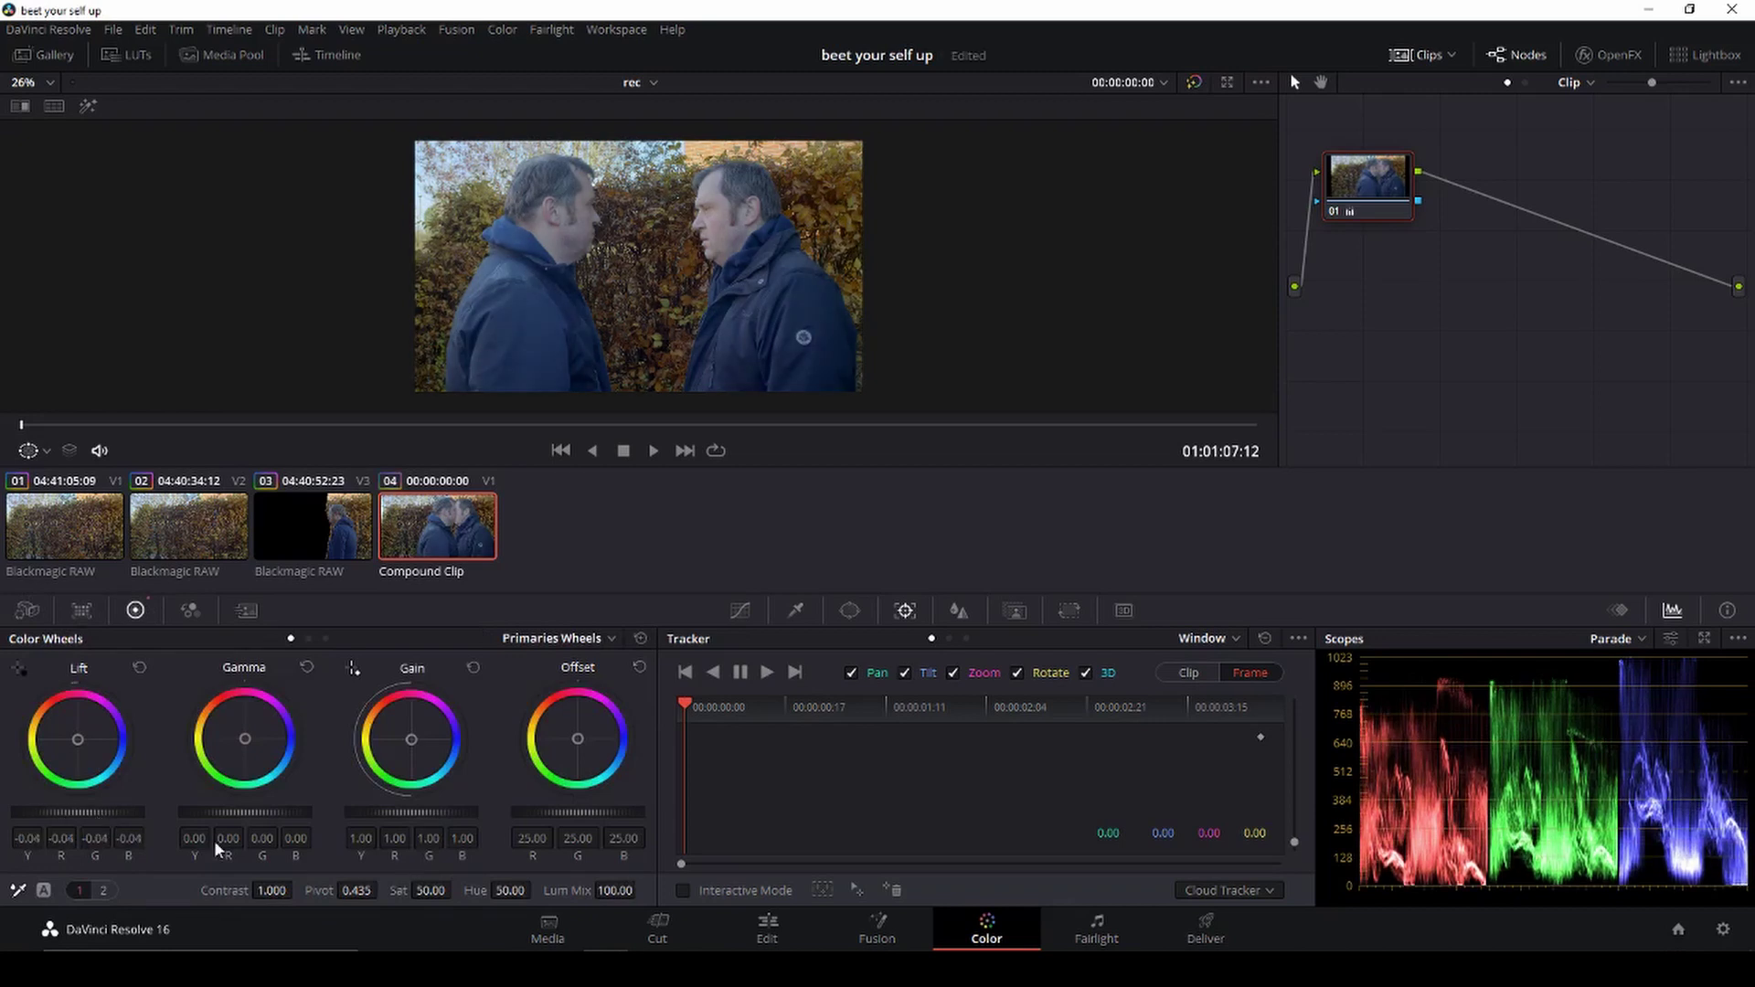
drag(295, 818, 275, 819)
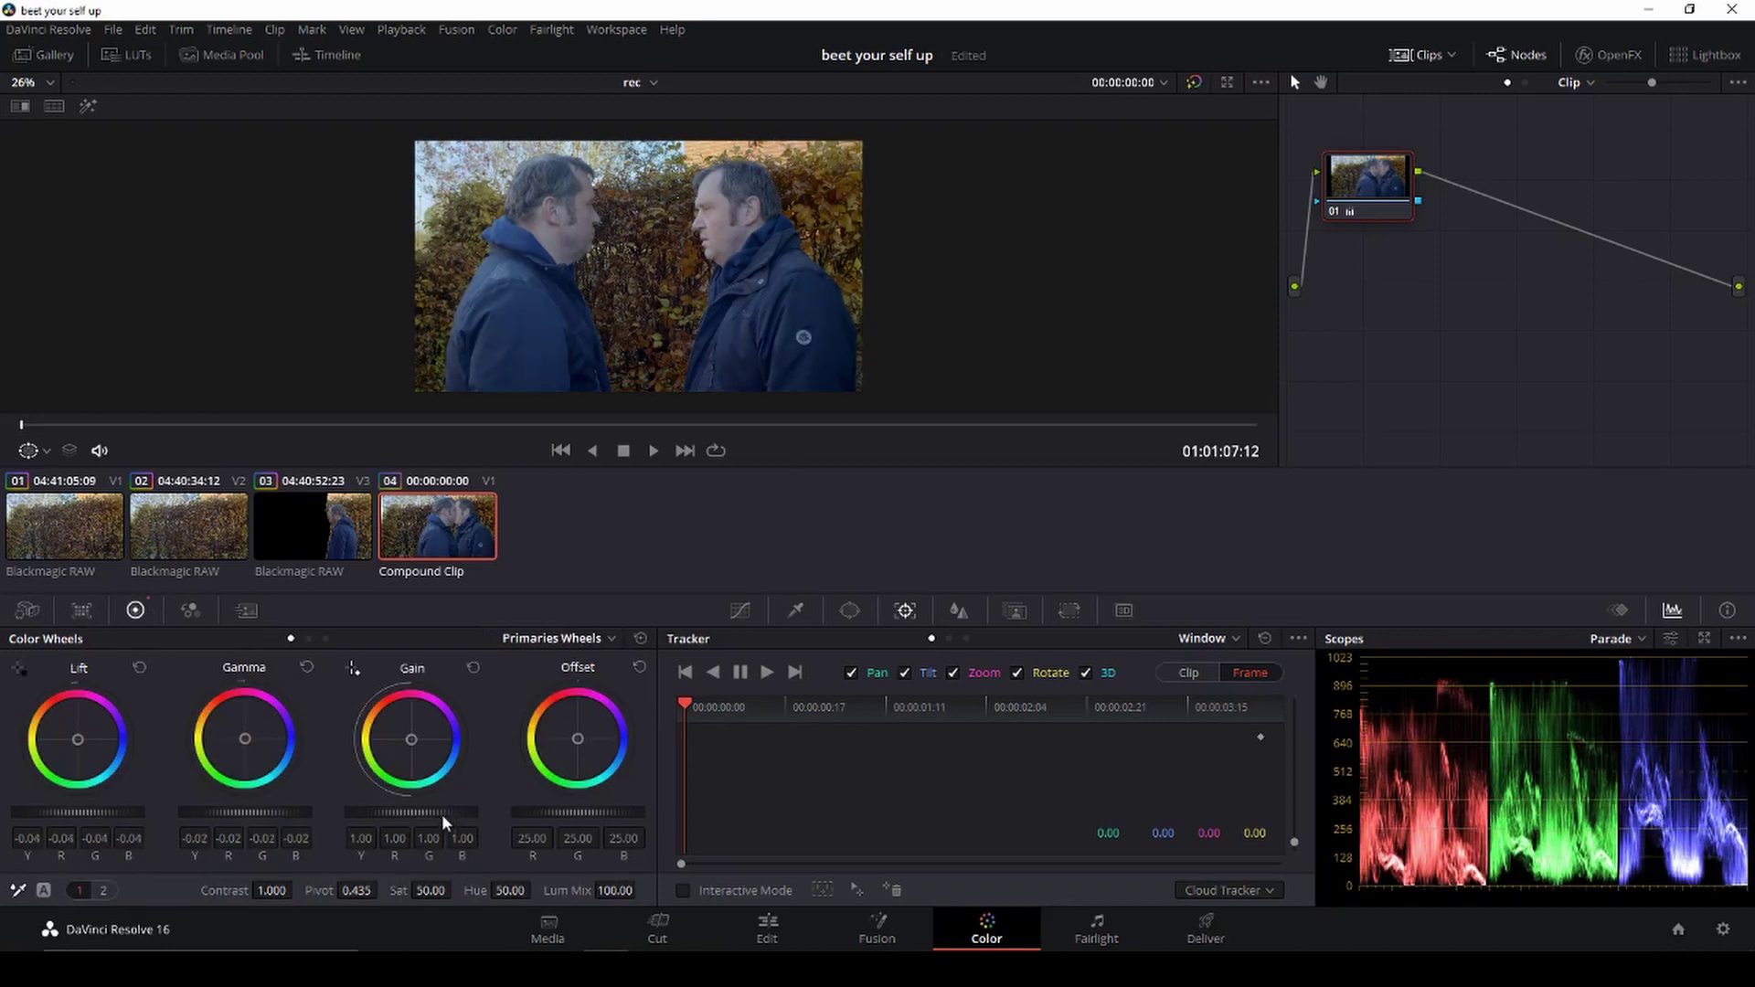
drag(443, 818, 422, 822)
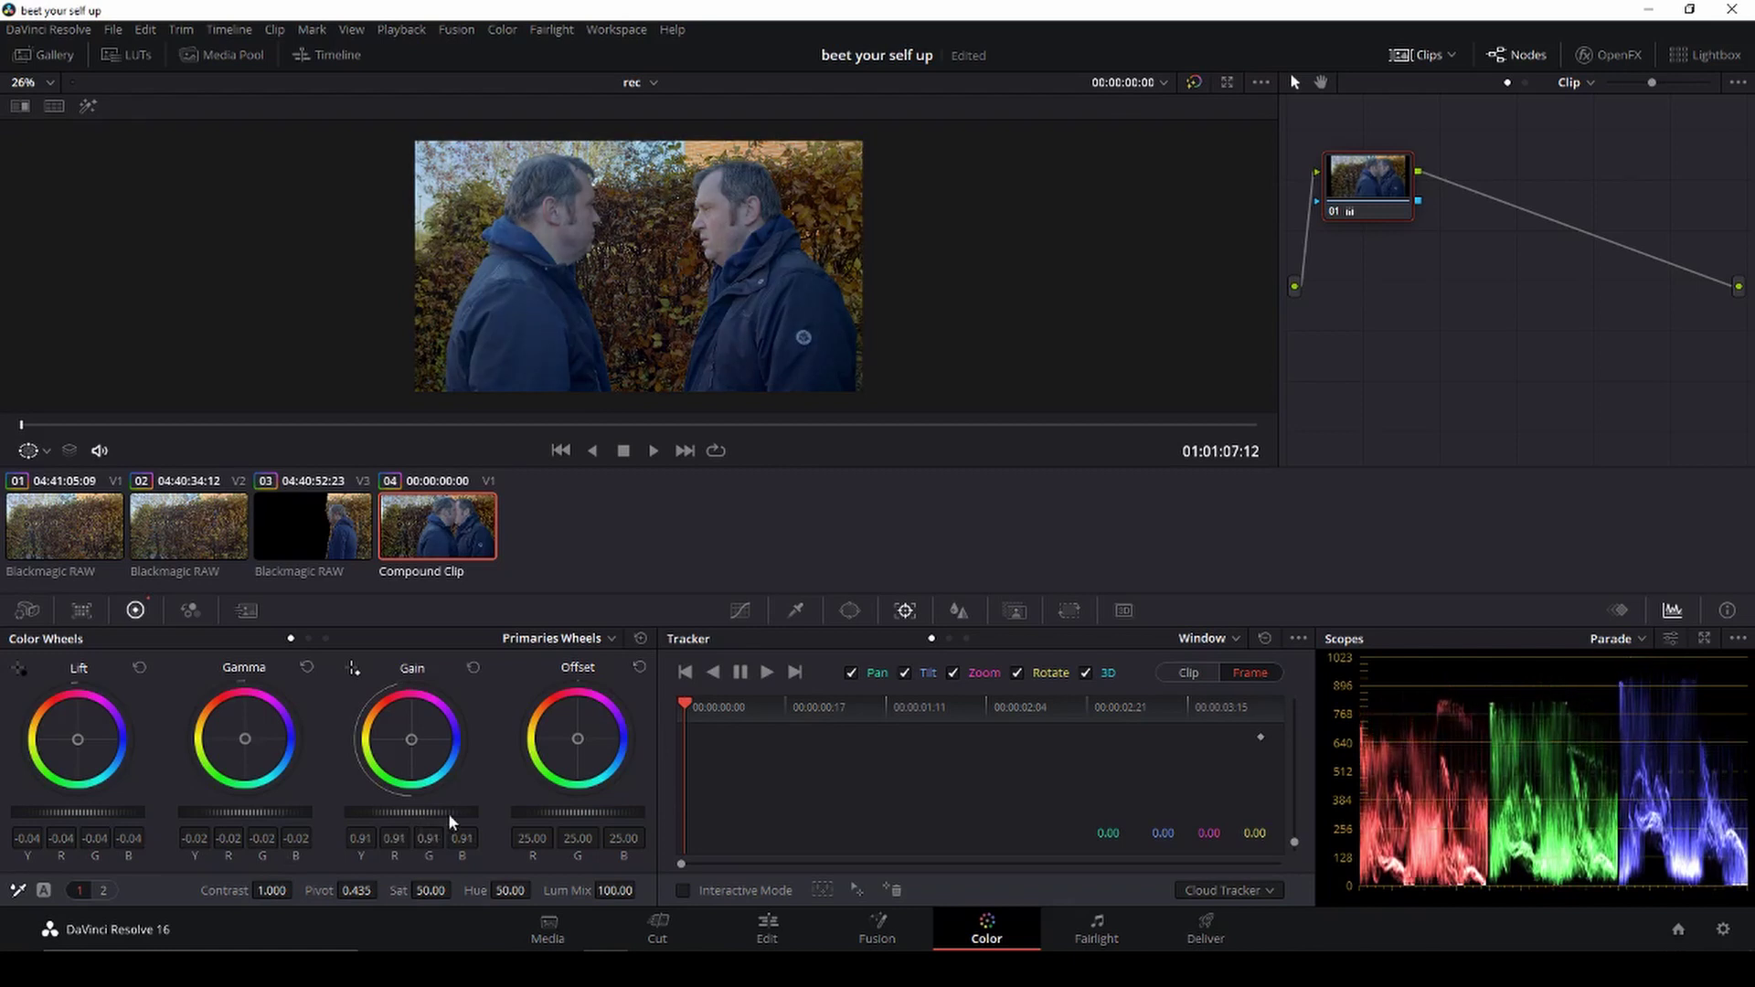
drag(254, 892, 456, 890)
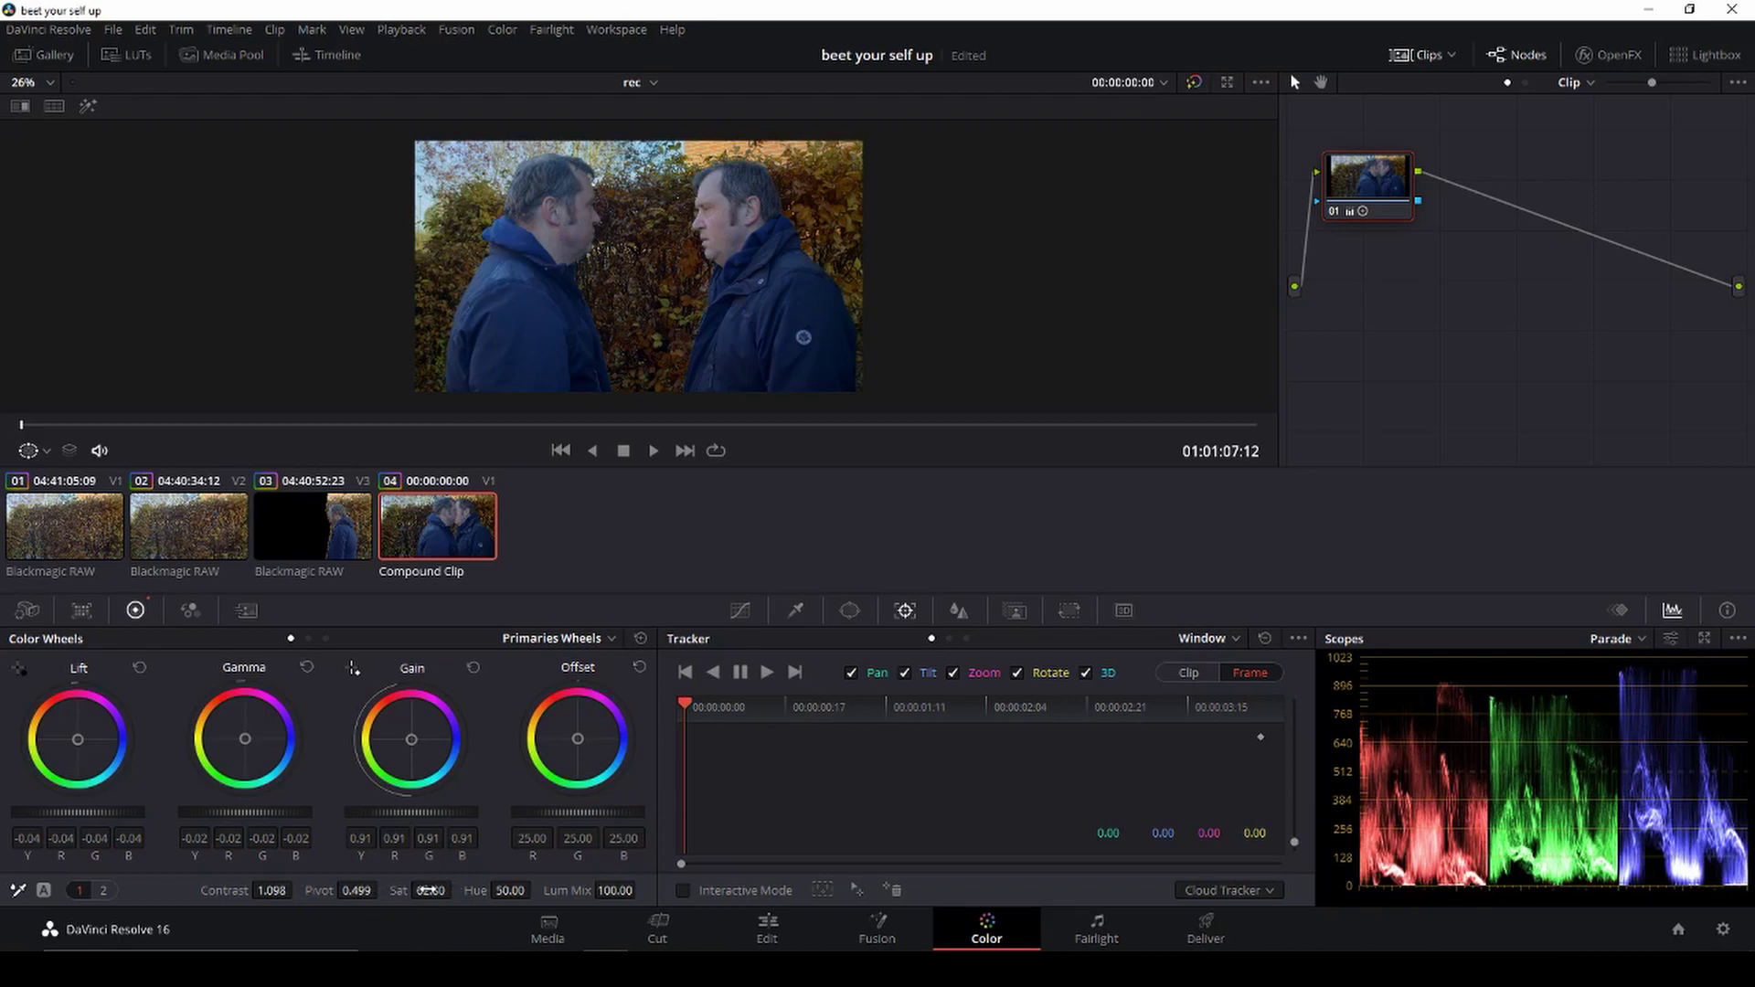
Step: On Primaries page 2, set Temp to 720, Tint to 15.50 and Col Boost to 12.50
click(105, 890)
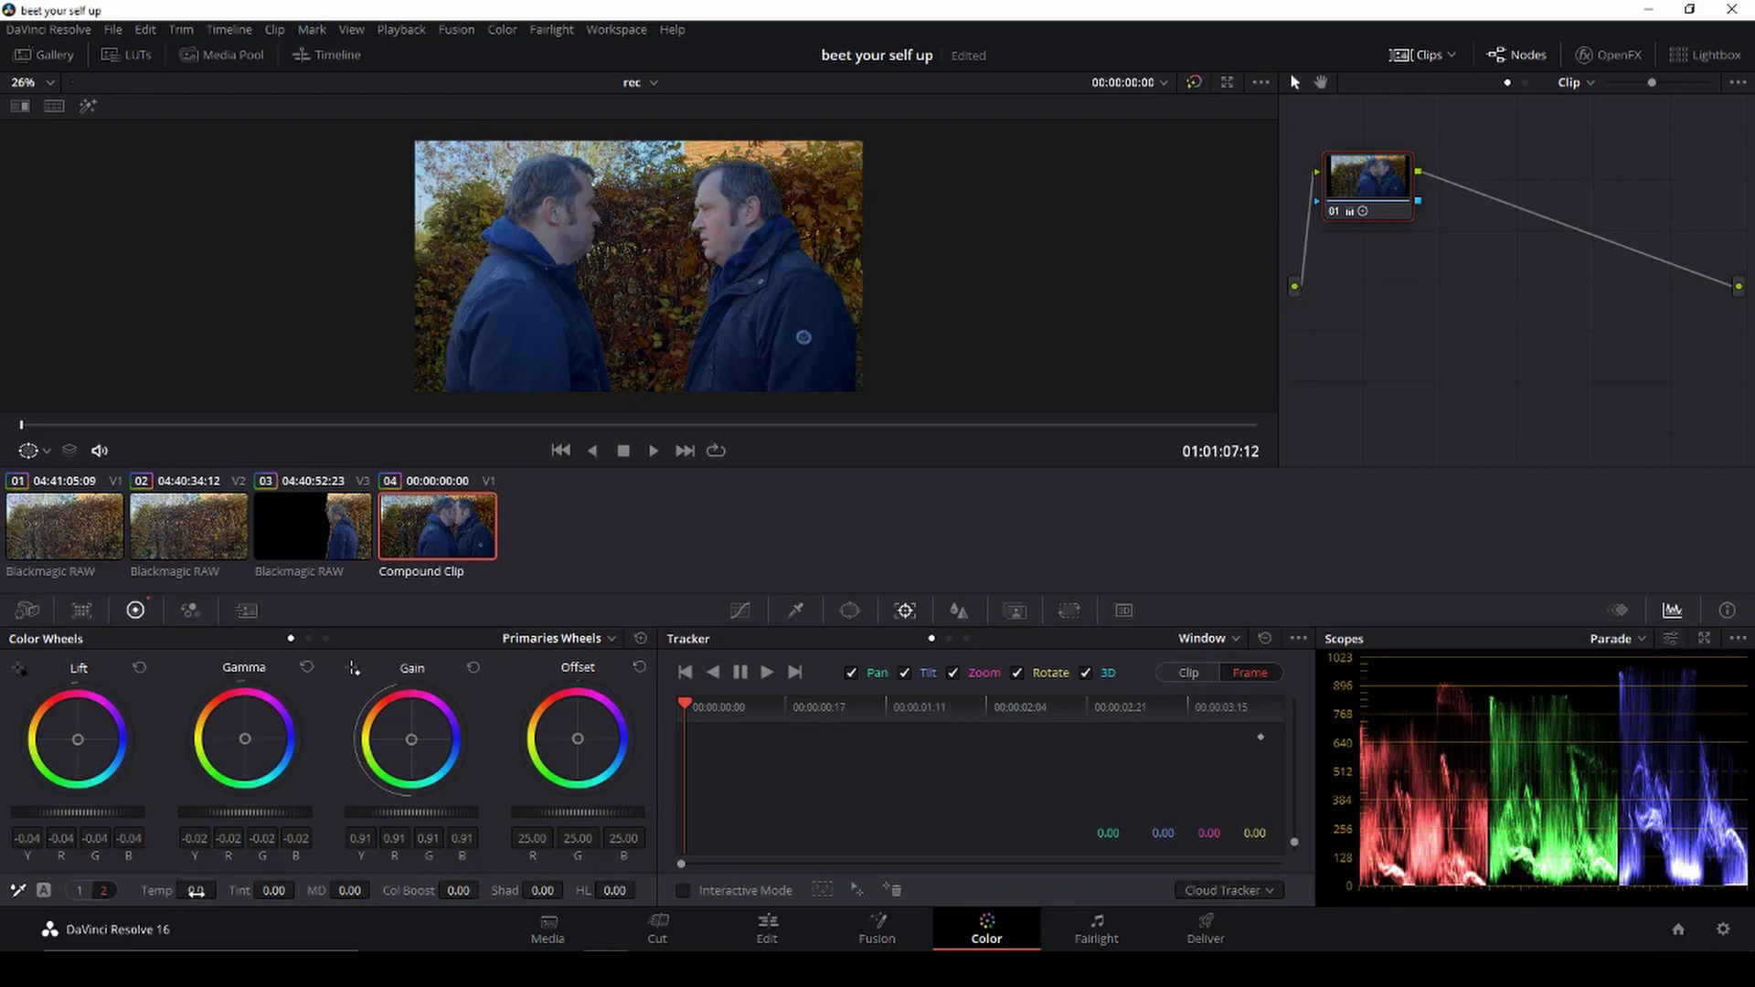
mouse_move(196, 890)
mouse_down()
mouse_move(275, 890)
mouse_move(179, 889)
mouse_up()
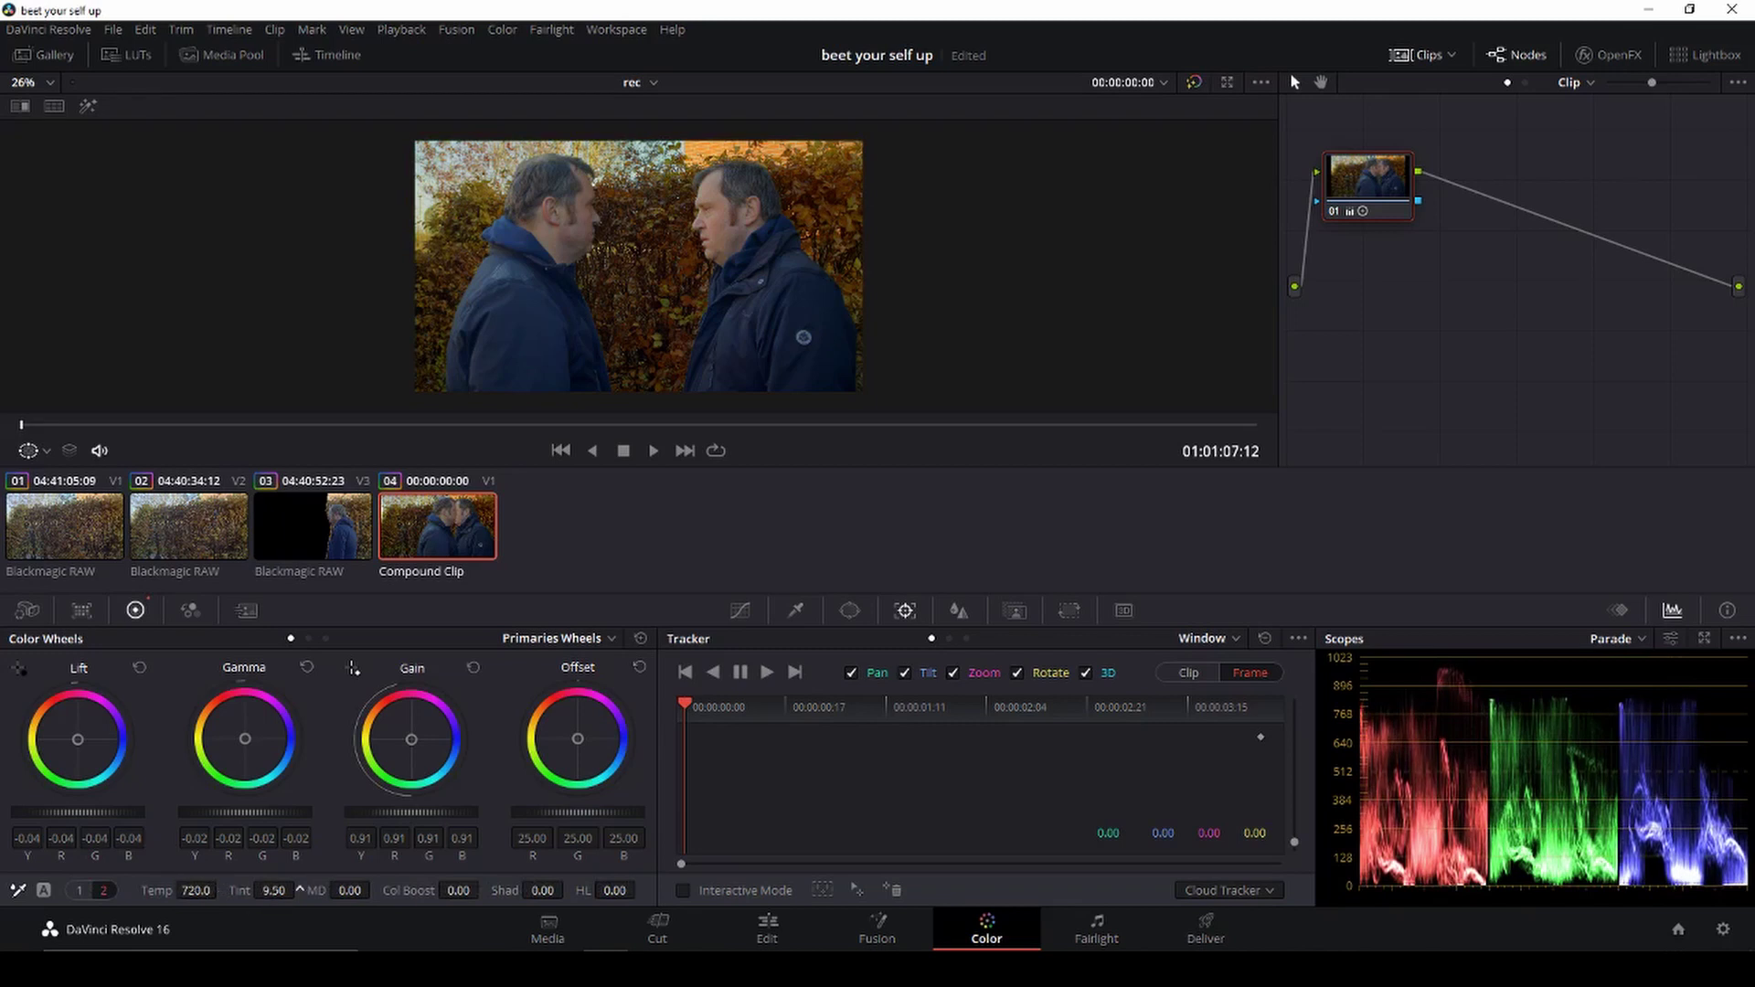
drag(299, 891, 312, 890)
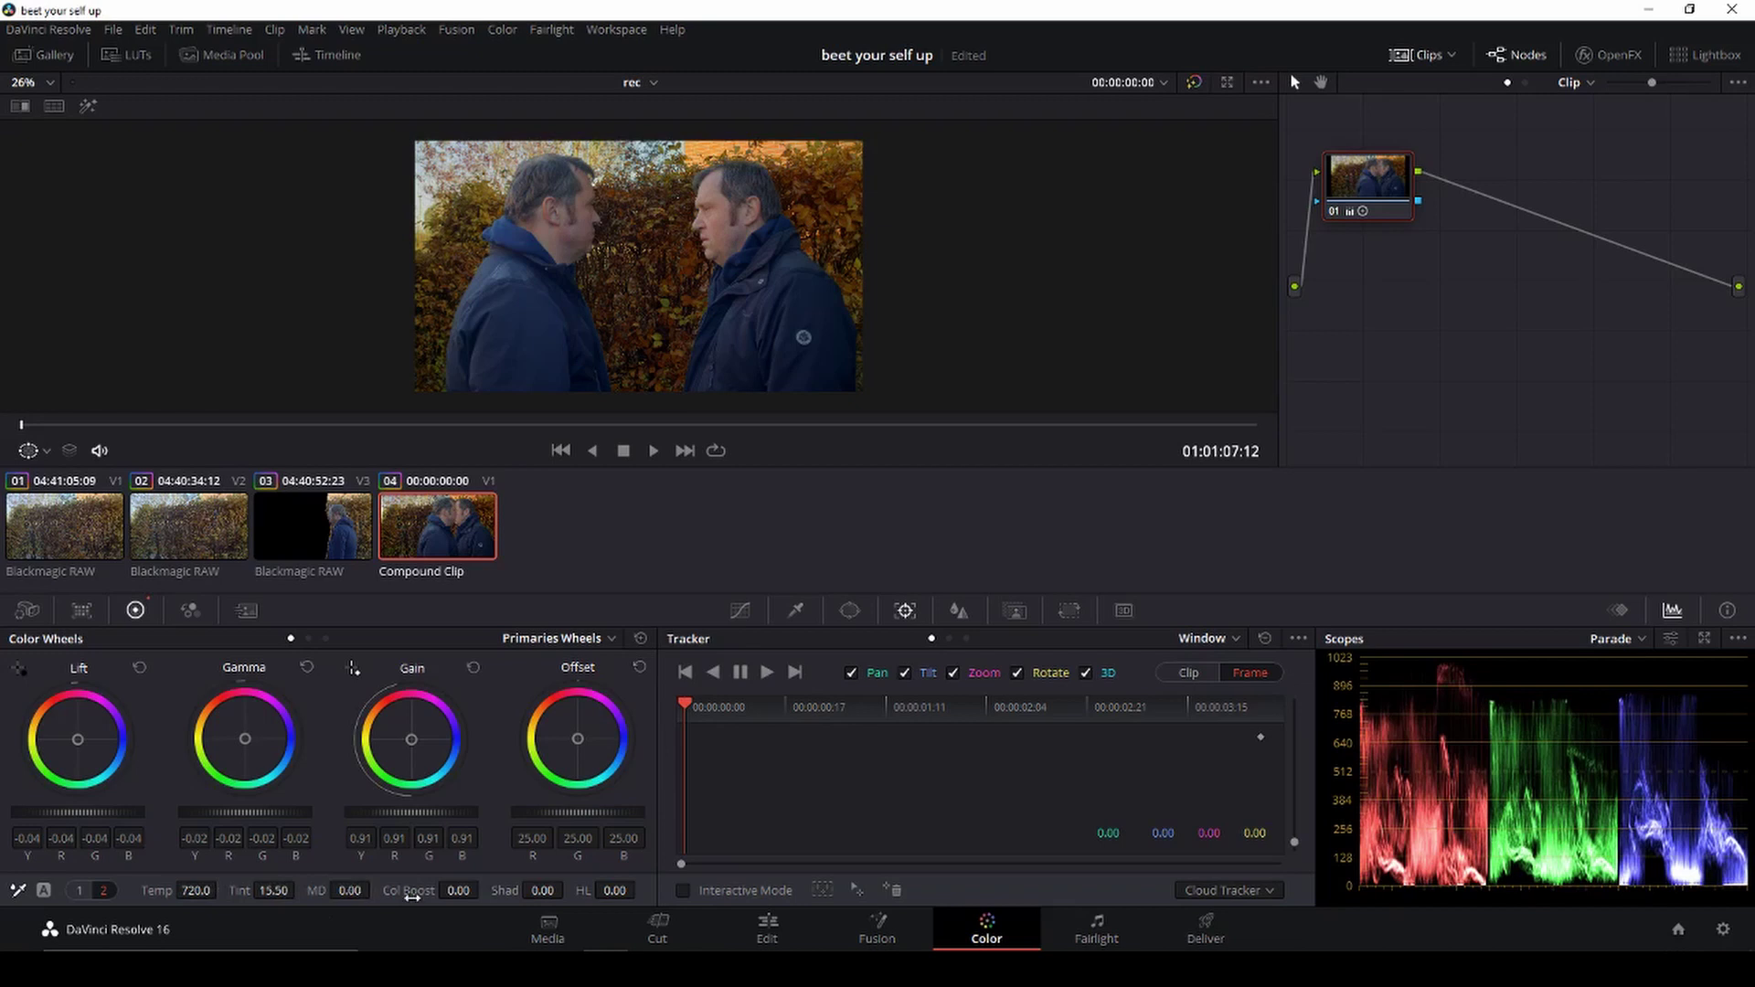
drag(458, 889, 474, 890)
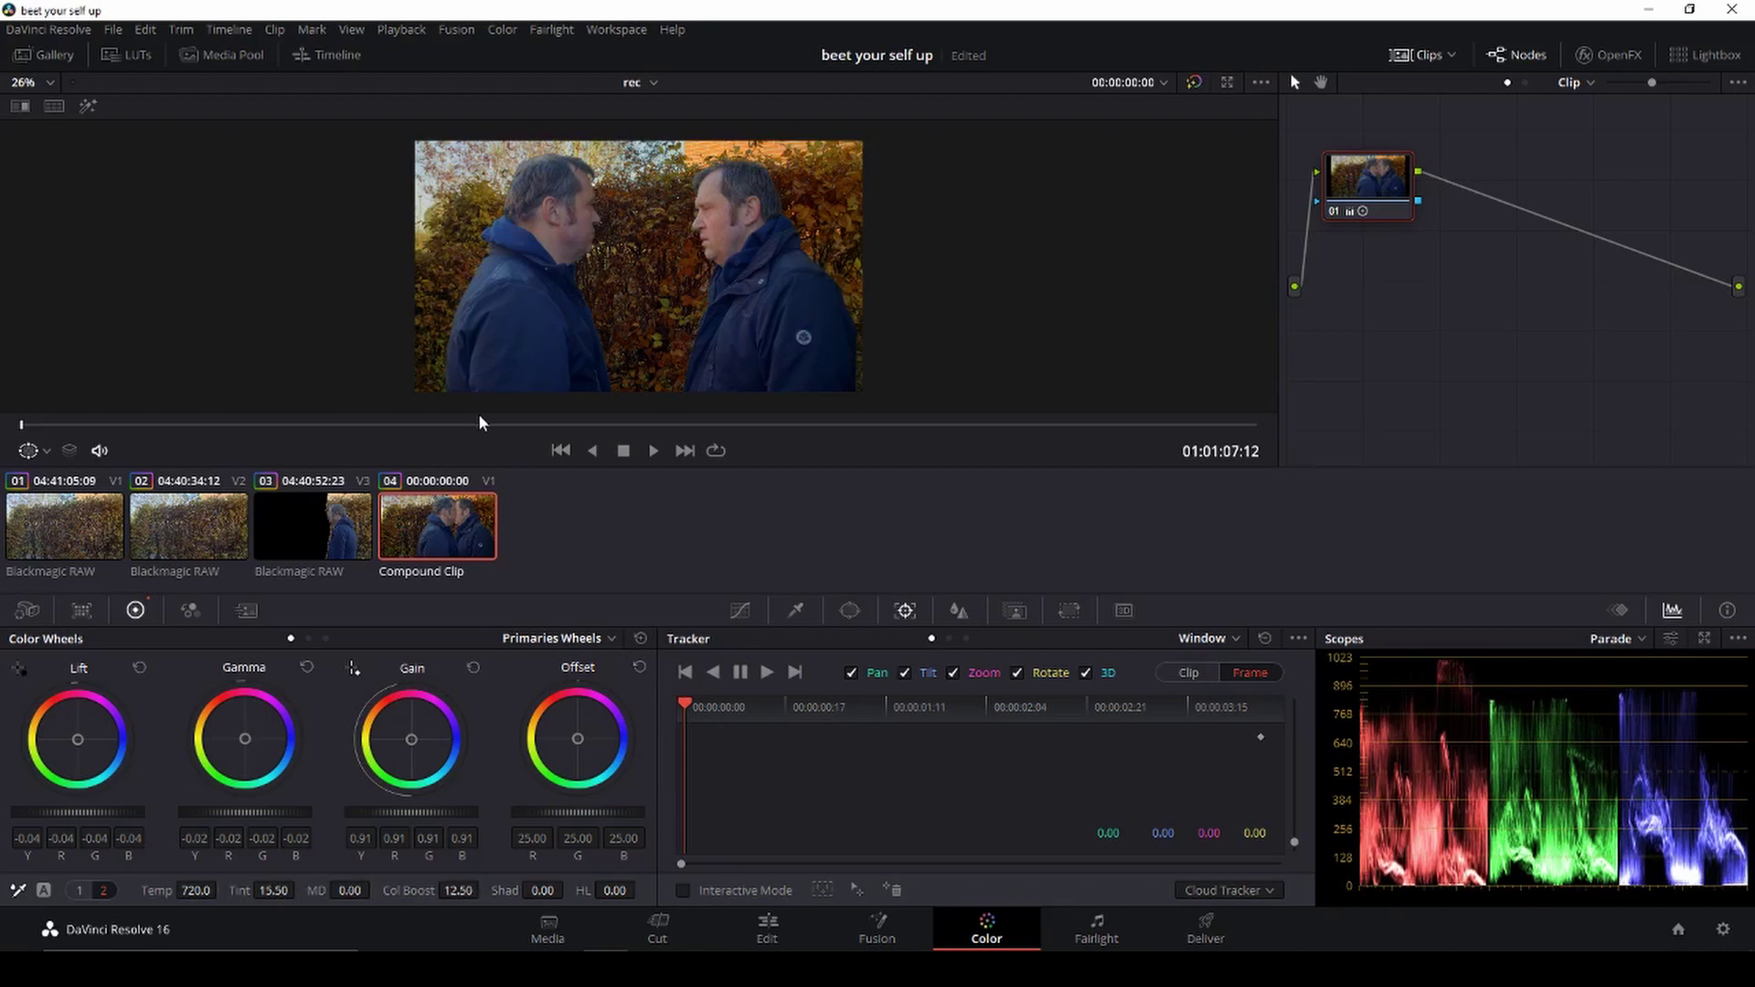
Step: Switch to the Edit page to view the graded compound clip on Video 1
click(769, 931)
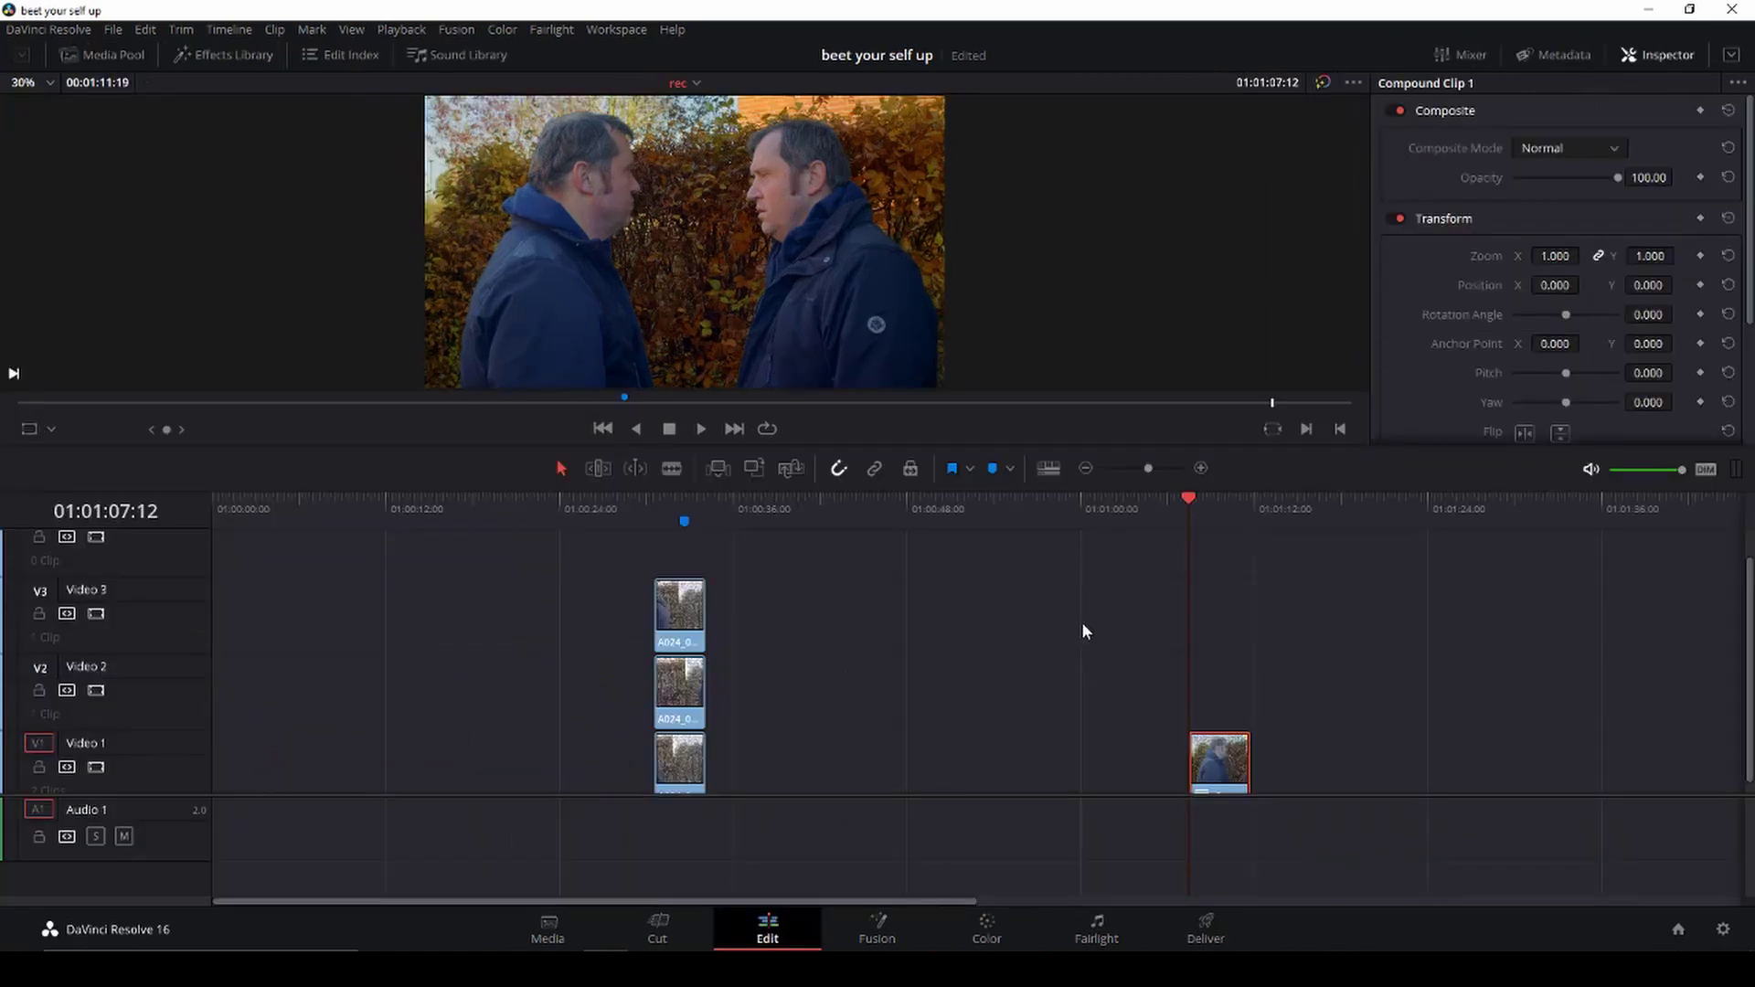